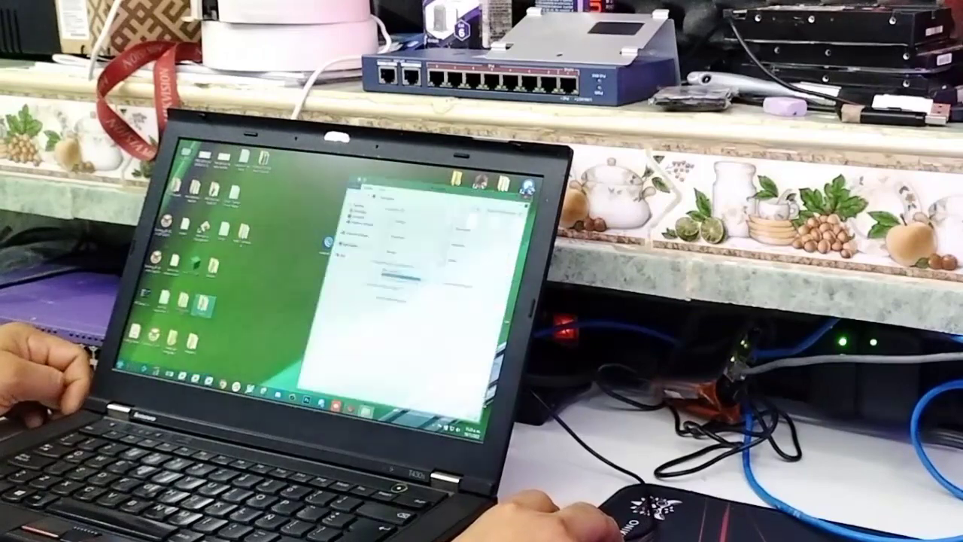
Step: Maximize the File Explorer drive view, then close it from its right-click menu
click(514, 181)
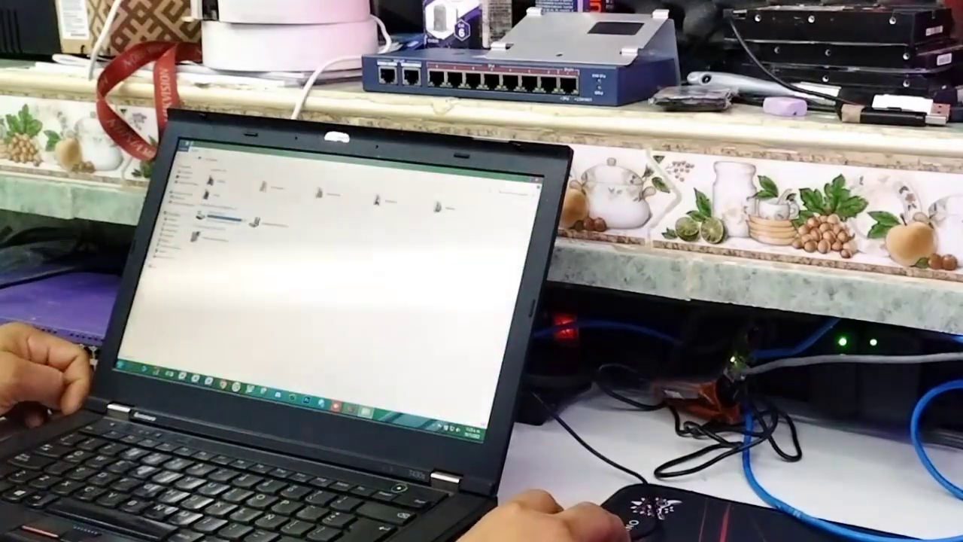
right_click(261, 276)
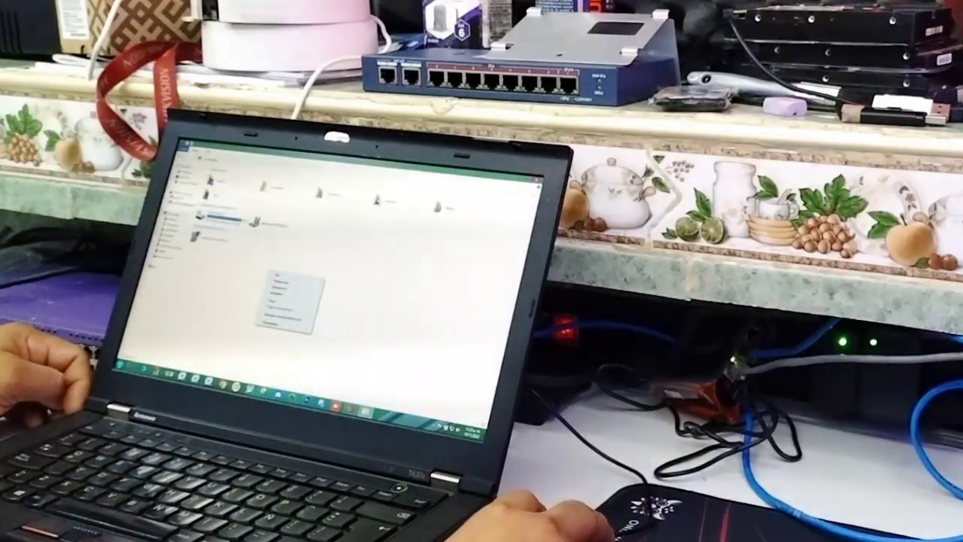
click(283, 325)
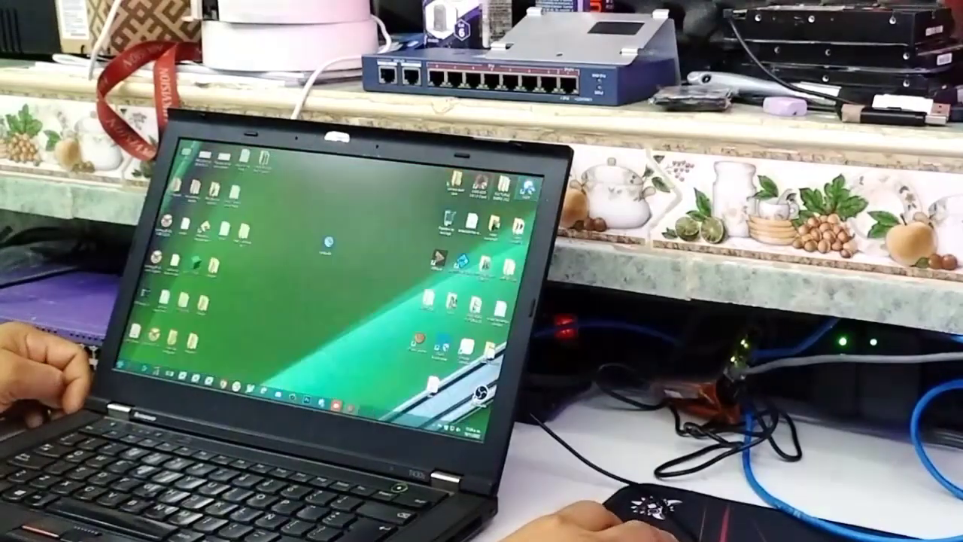
Step: Open Chrome with a profile, browse 192.168.1.1 to MikroTik's software page, then minimize it
drag(327, 243, 284, 238)
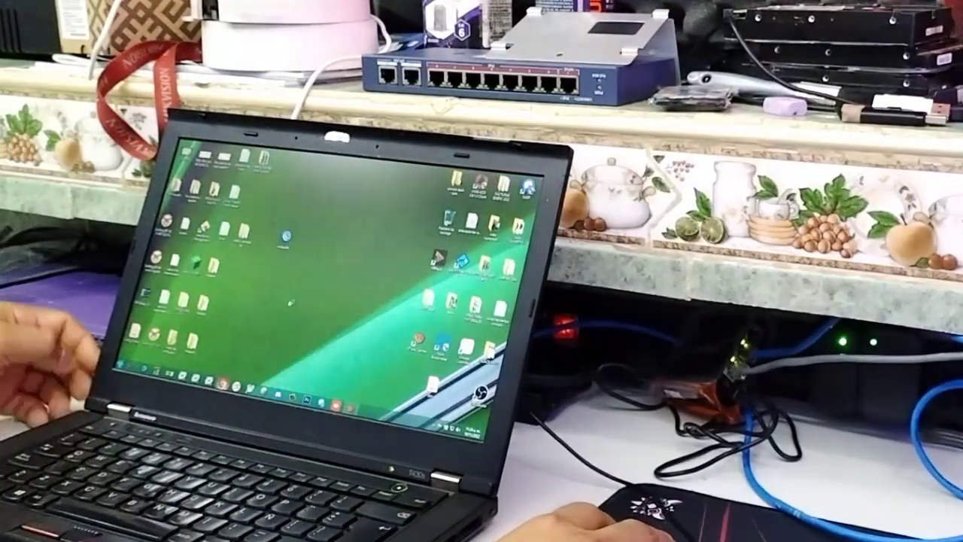
key(super+e)
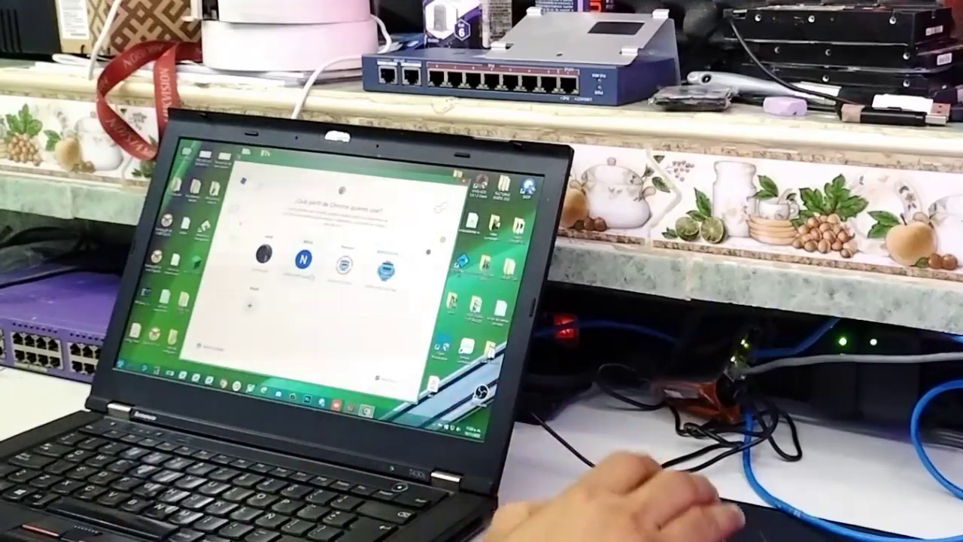
click(303, 260)
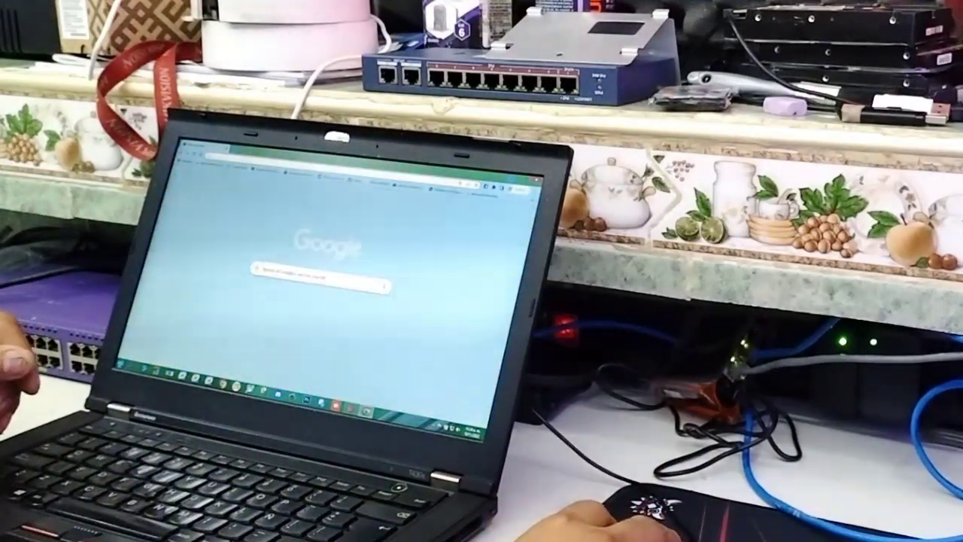
text(192.168.1.1)
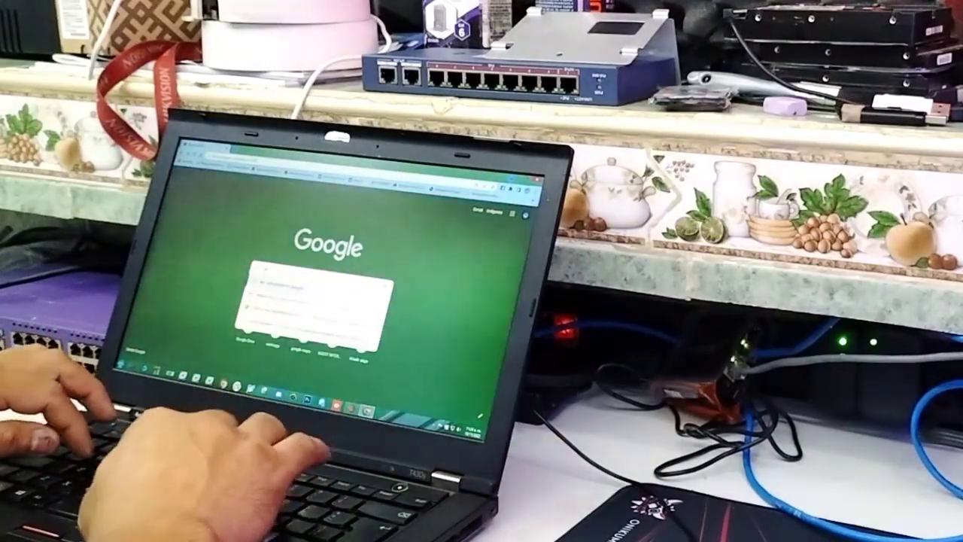
key(Return)
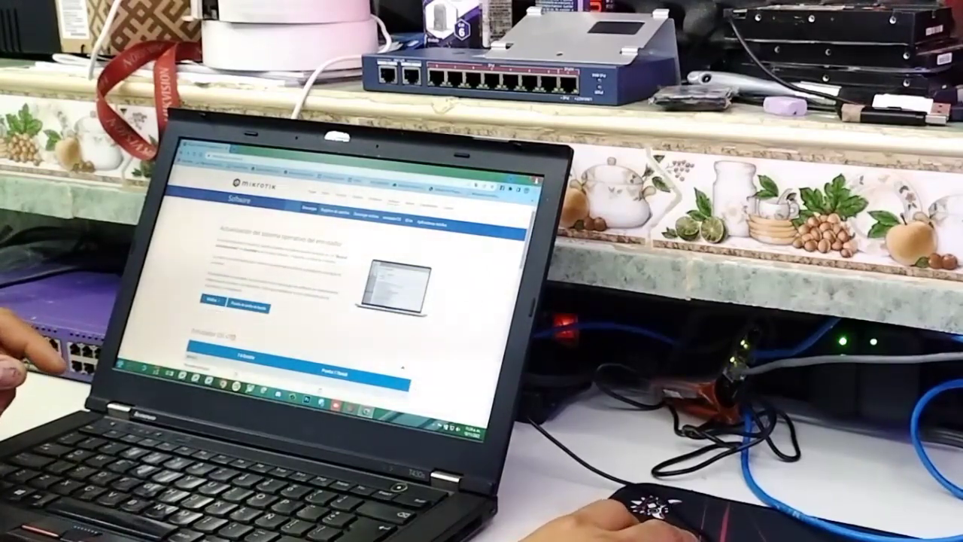
key(super+d)
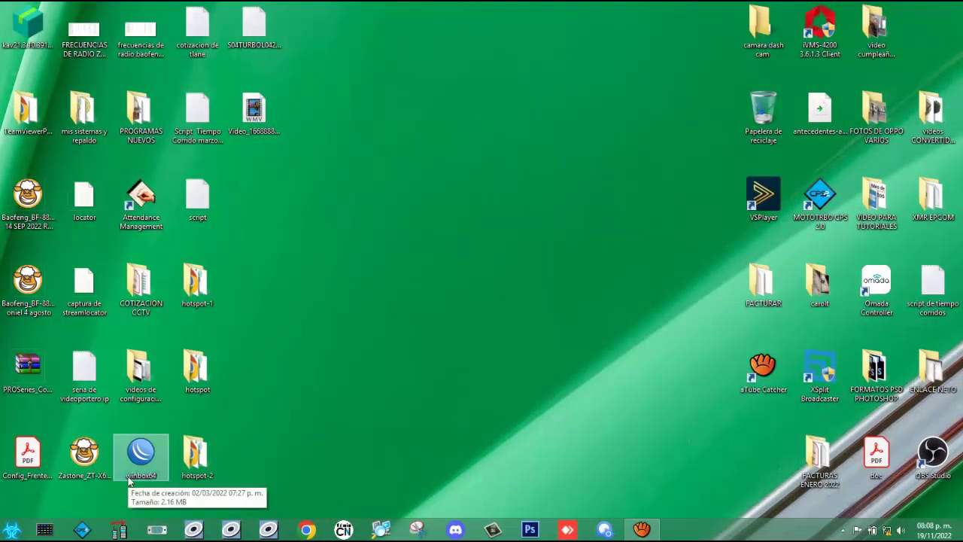
Step: Rearrange the desktop icons, relaunch winbox64, and select the RB931-2nD router under Neighbors
drag(129, 481, 356, 224)
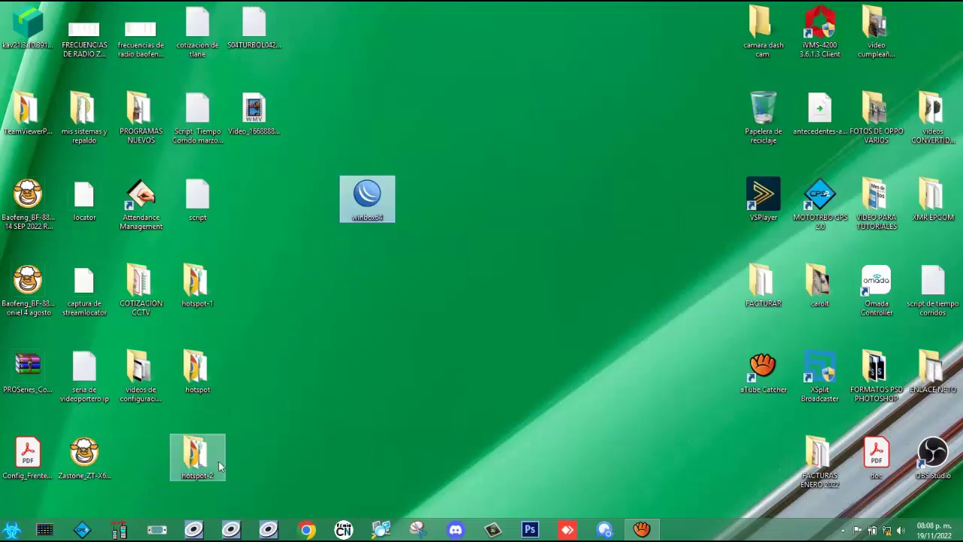
drag(218, 460, 161, 459)
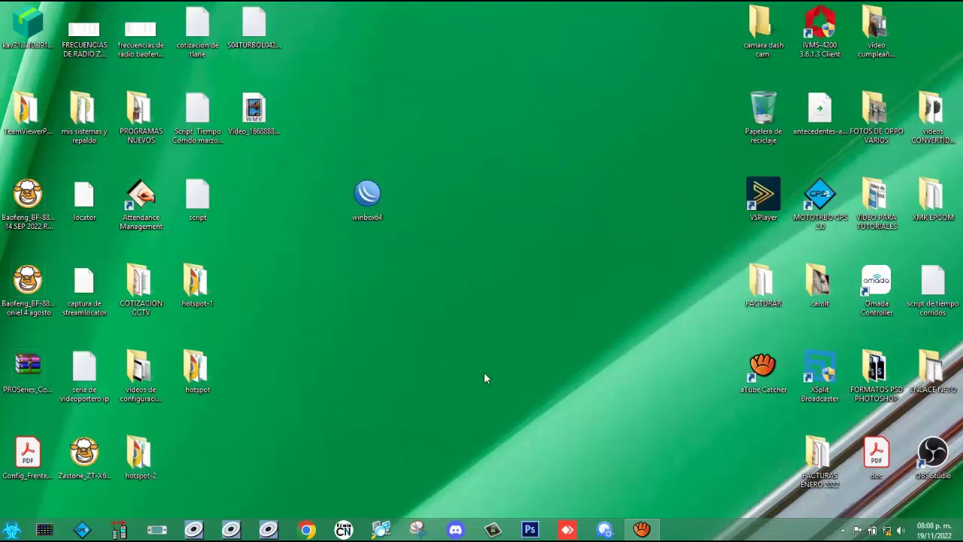
double_click(368, 197)
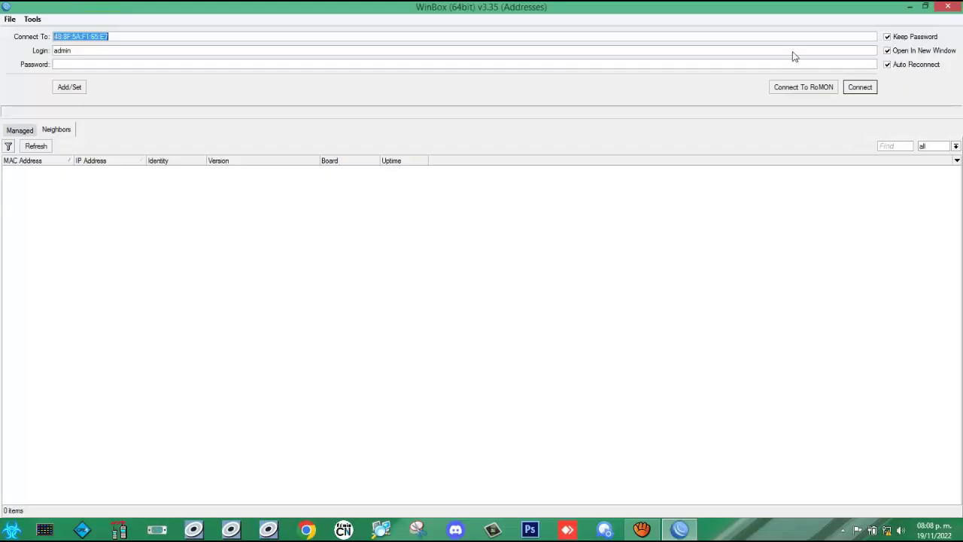
click(949, 8)
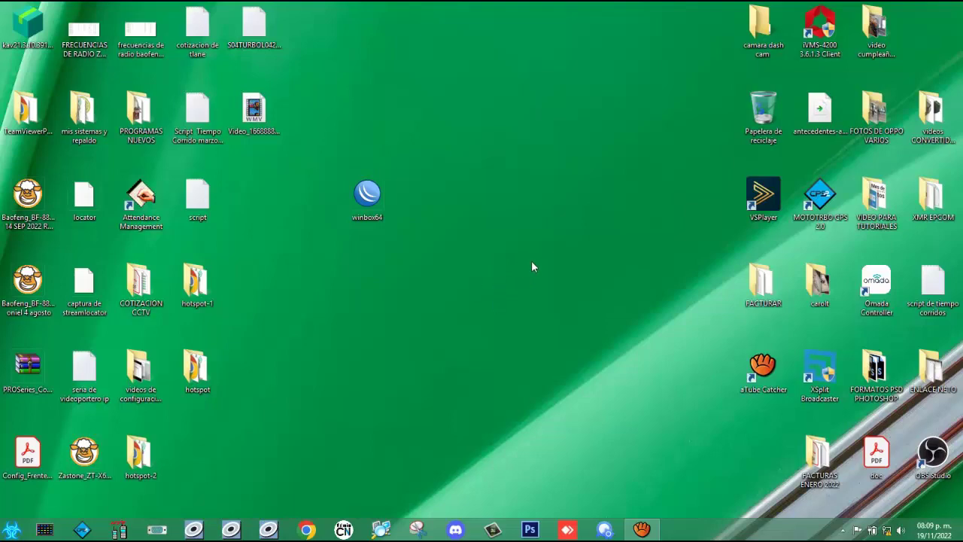
double_click(367, 201)
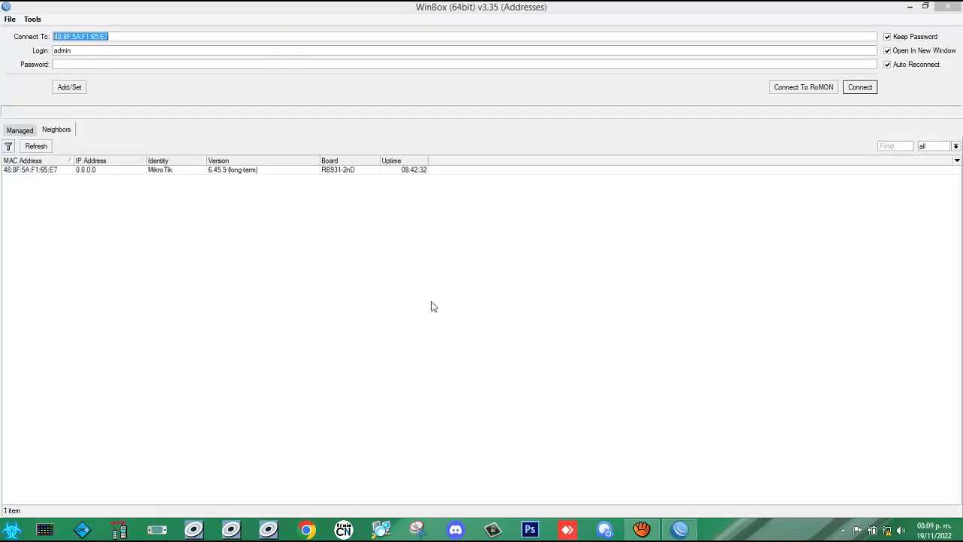
click(149, 266)
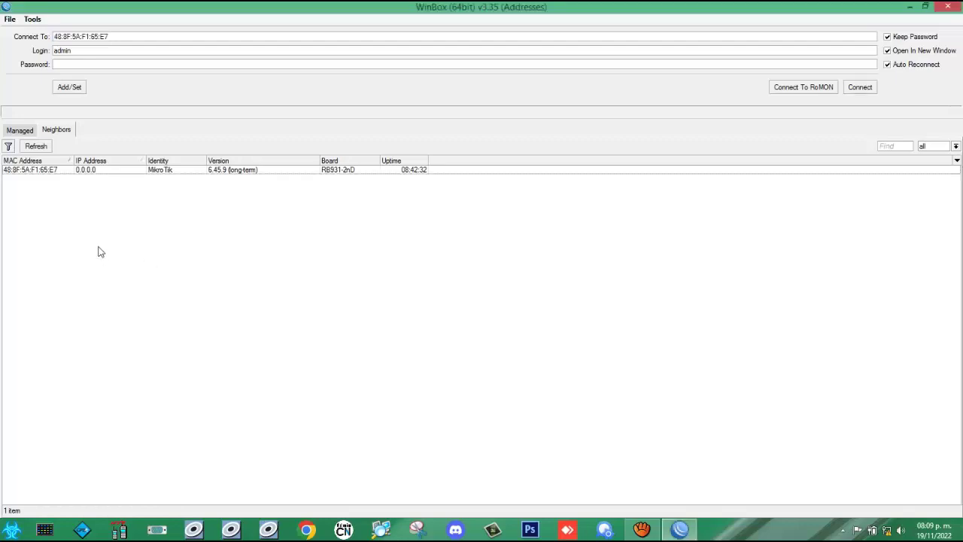
click(27, 172)
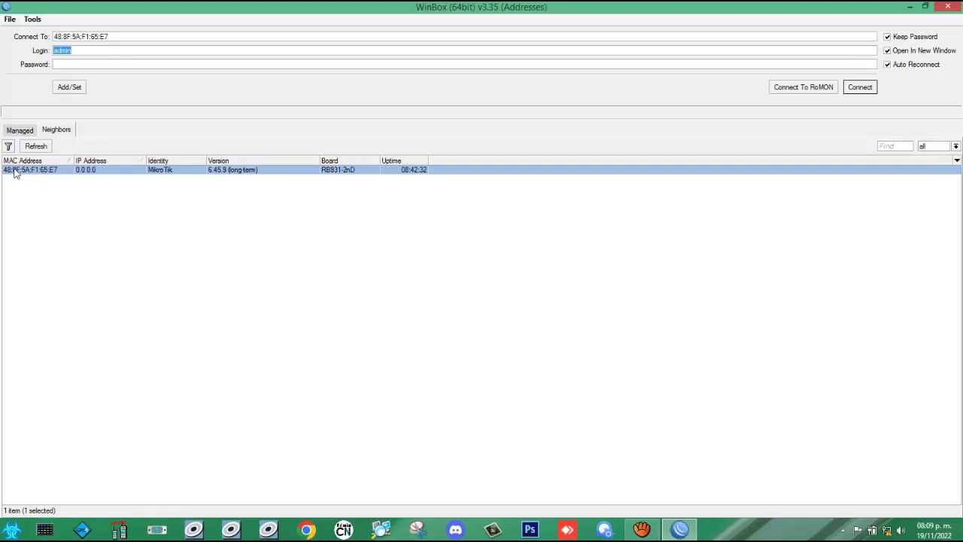
Step: Log into the hAP mini as admin, maximize the session, and open System > Reset Configuration
click(857, 89)
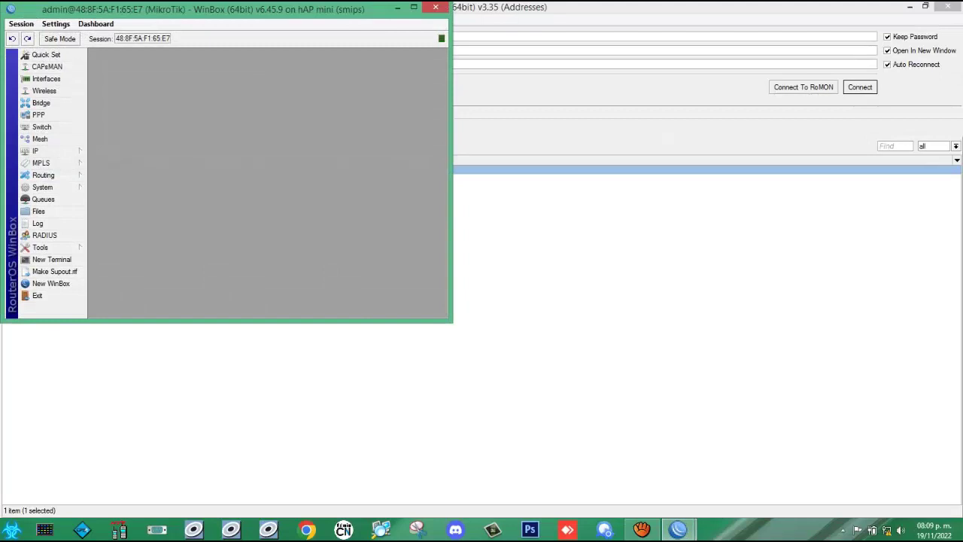
click(413, 8)
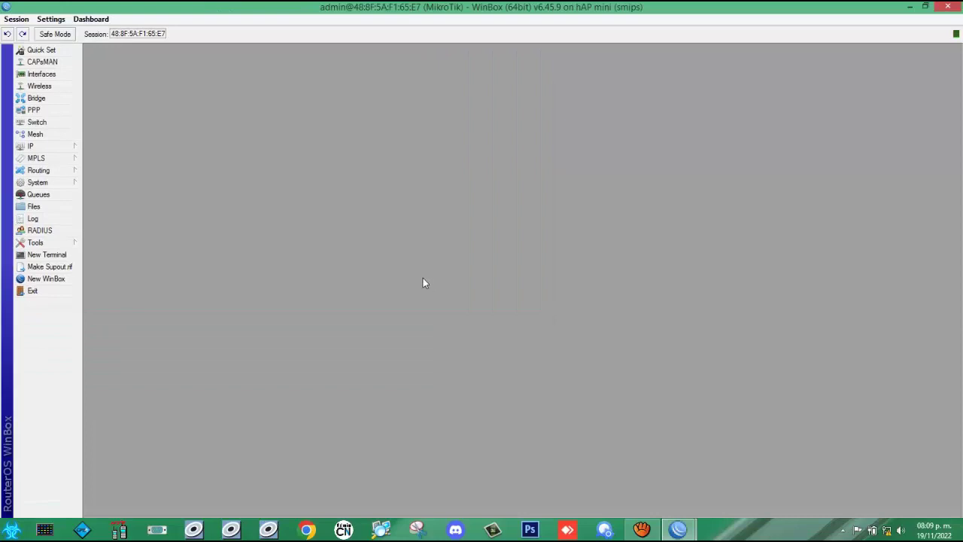
click(32, 185)
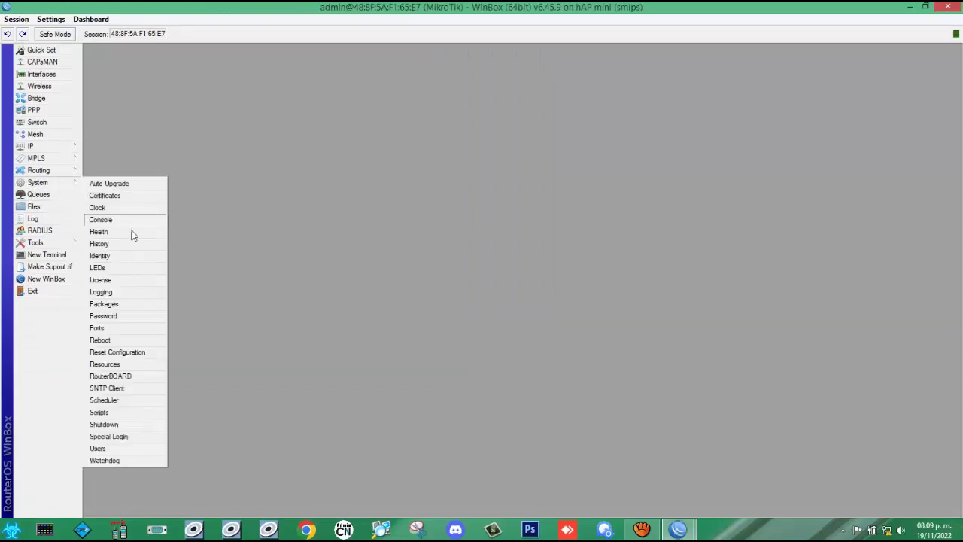
click(36, 183)
click(39, 182)
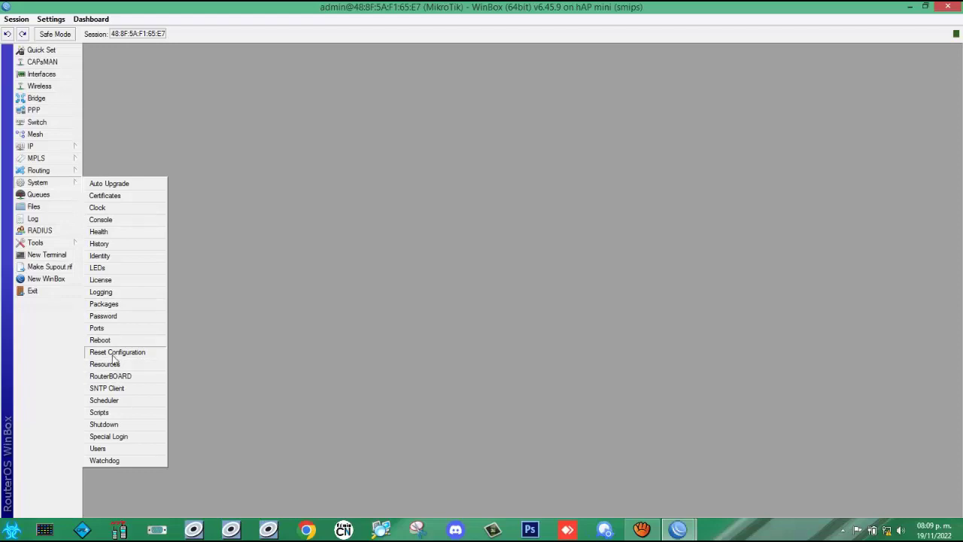
click(112, 353)
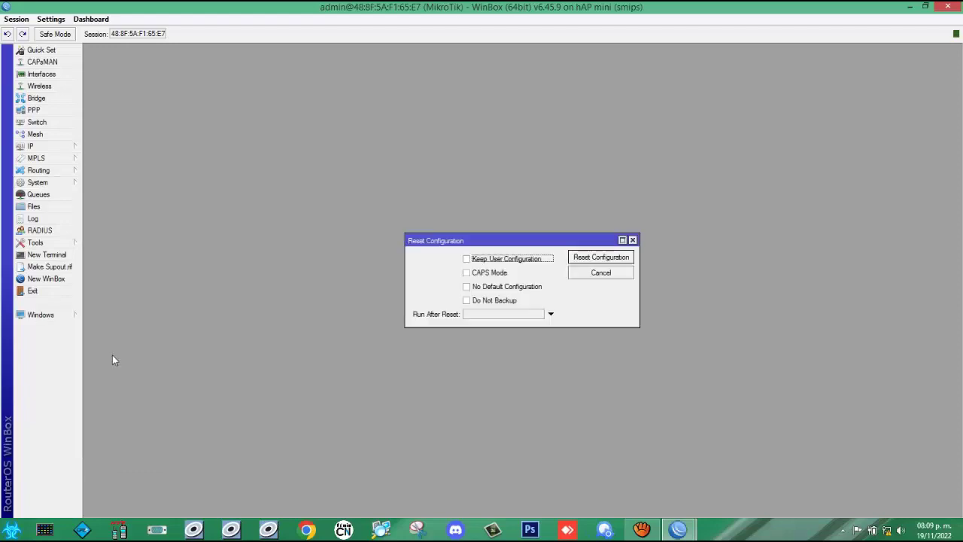
Step: Reset the router with No Default Configuration and Do Not Backup ticked, confirming the reboot
click(466, 287)
click(467, 300)
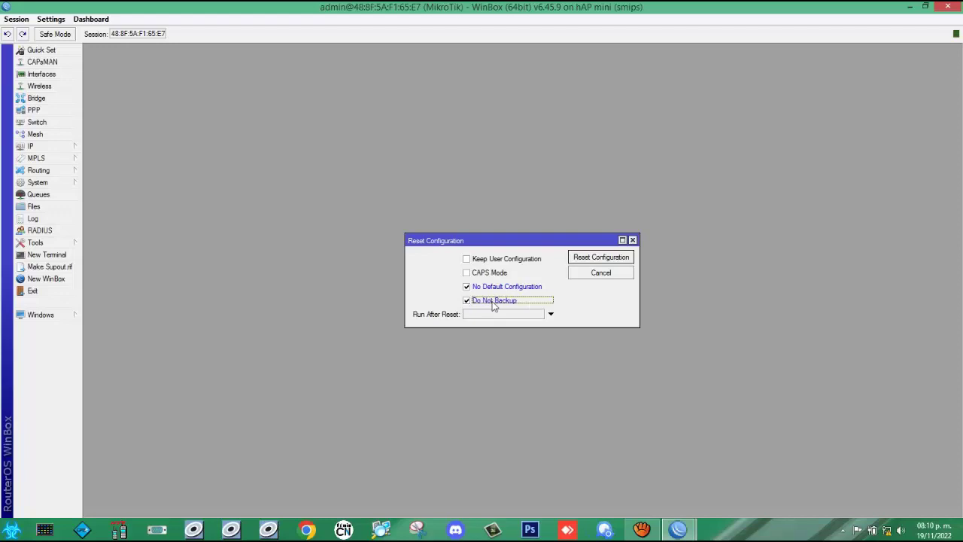
click(583, 260)
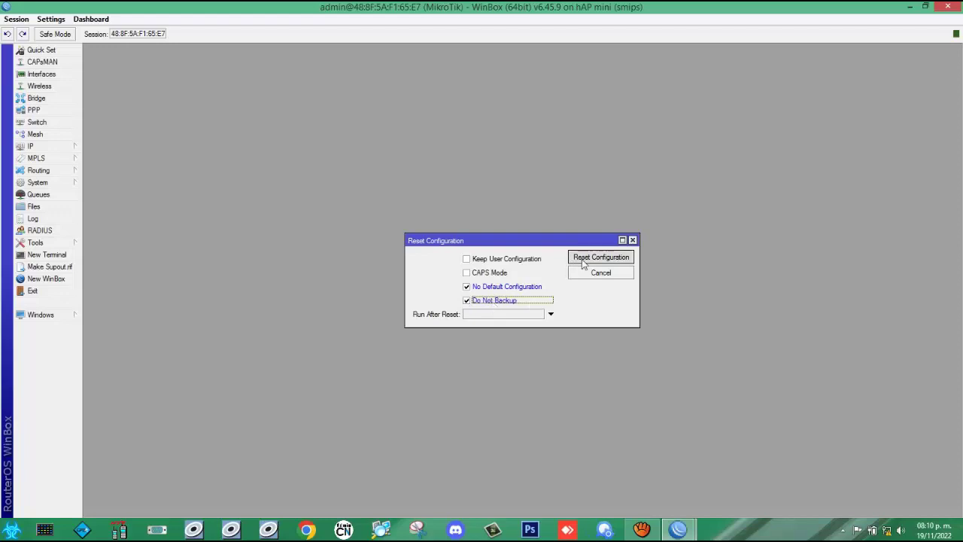
click(532, 277)
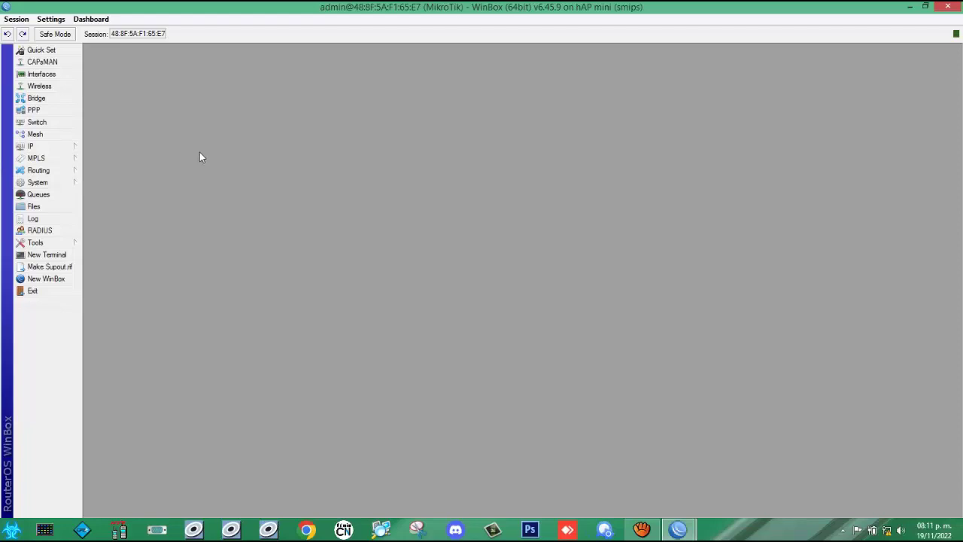
Step: In the Interface List, give ether1 the name WAN and the comment 'ENTRADA INTERNET', then apply
click(41, 75)
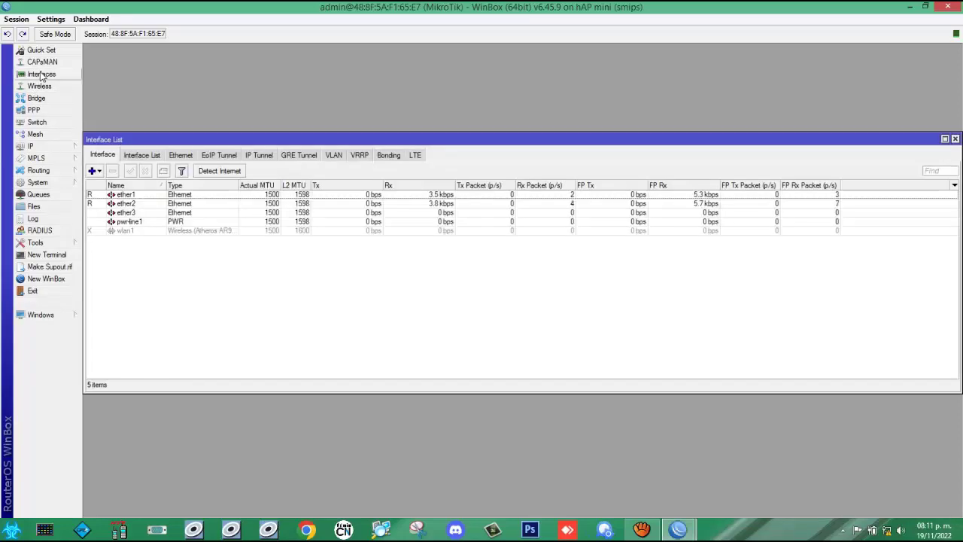
click(128, 195)
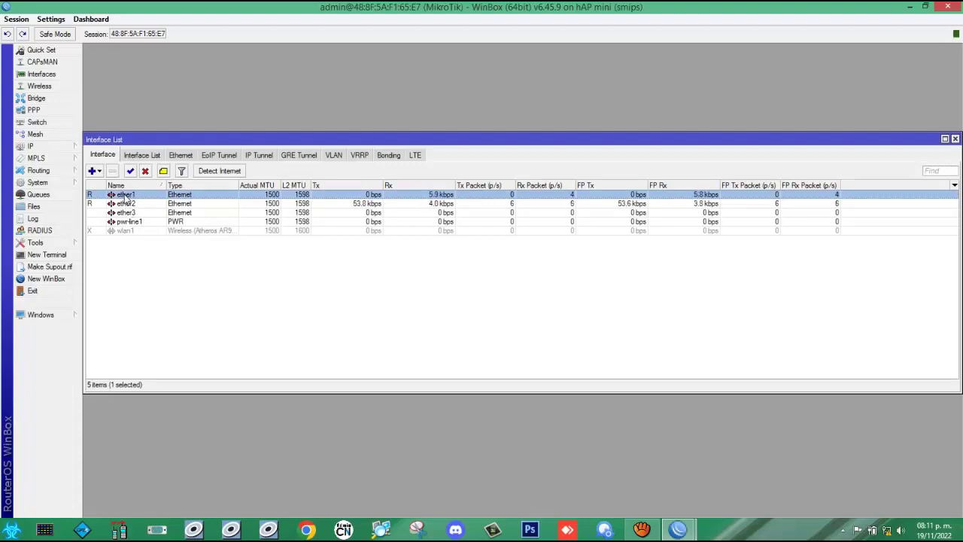
right_click(126, 197)
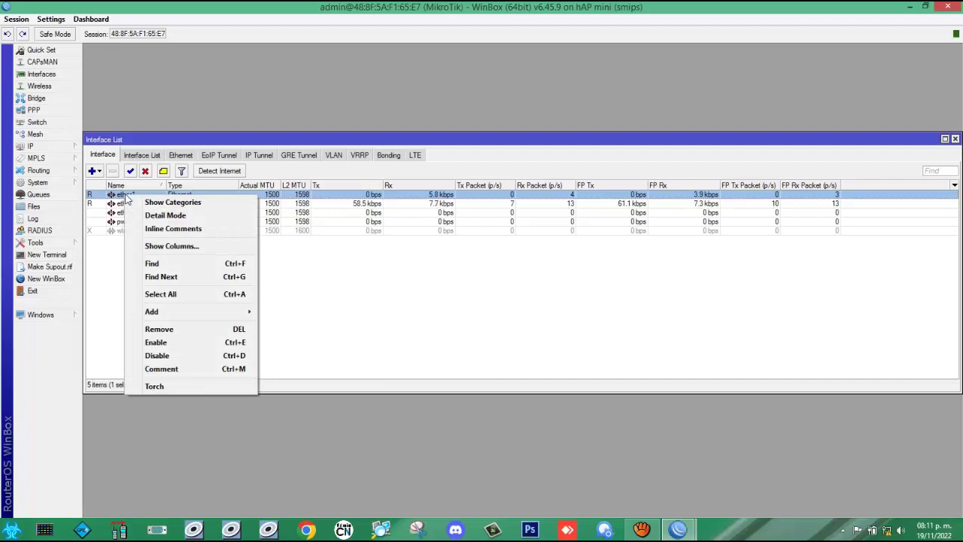
click(126, 197)
double_click(124, 194)
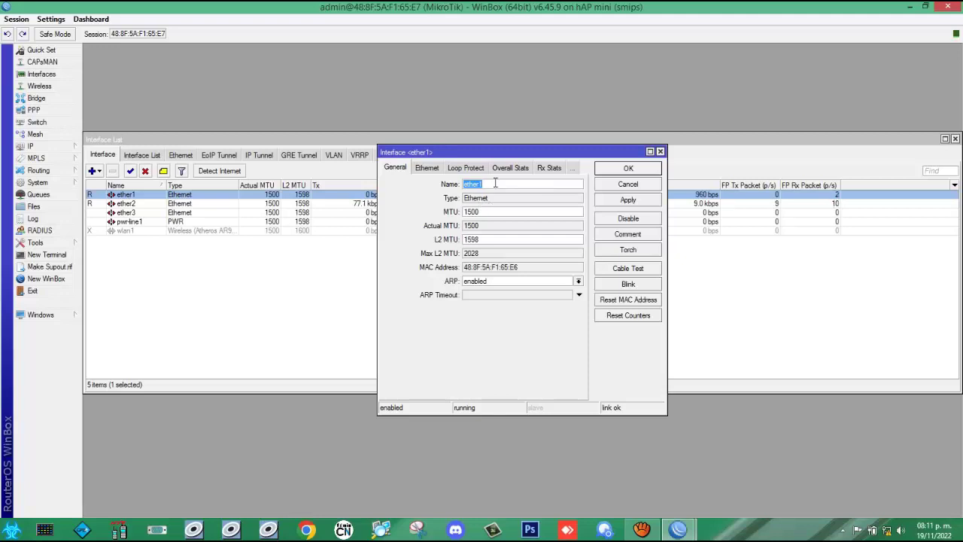
text(WAN)
click(628, 235)
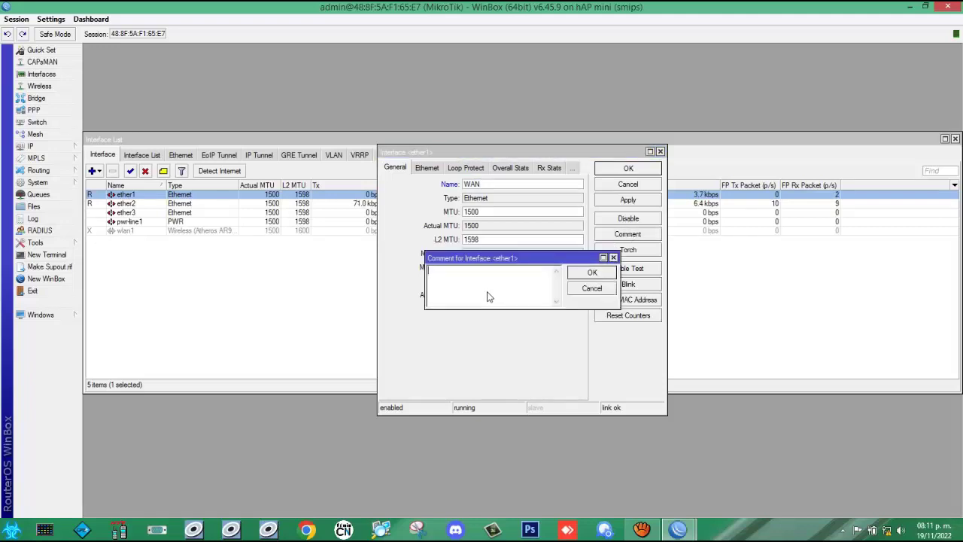
text(ENTRADA INTERNET)
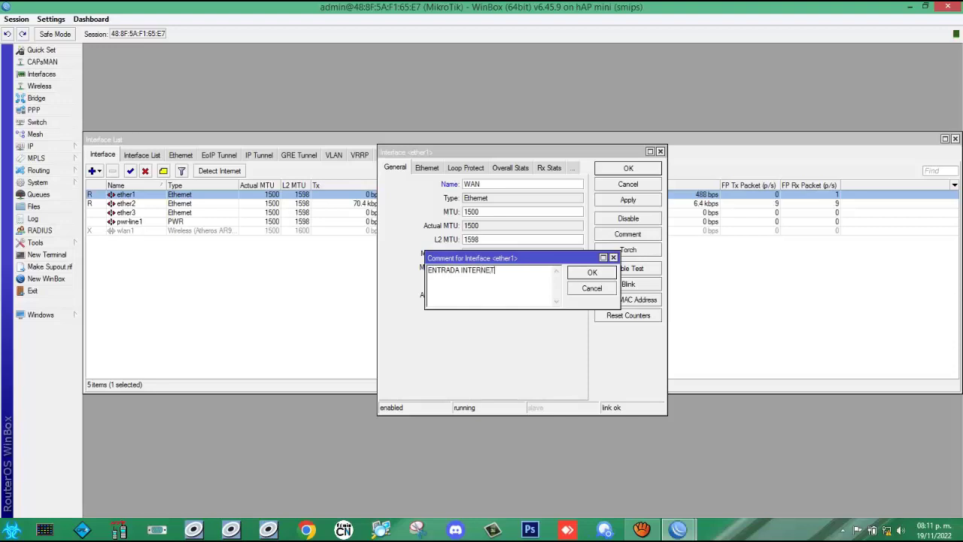
click(577, 275)
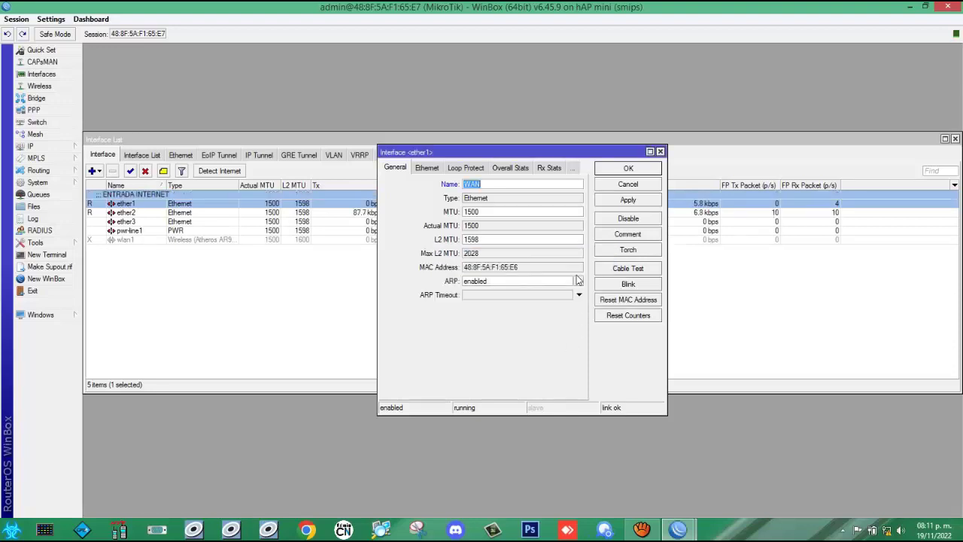
click(628, 200)
click(628, 169)
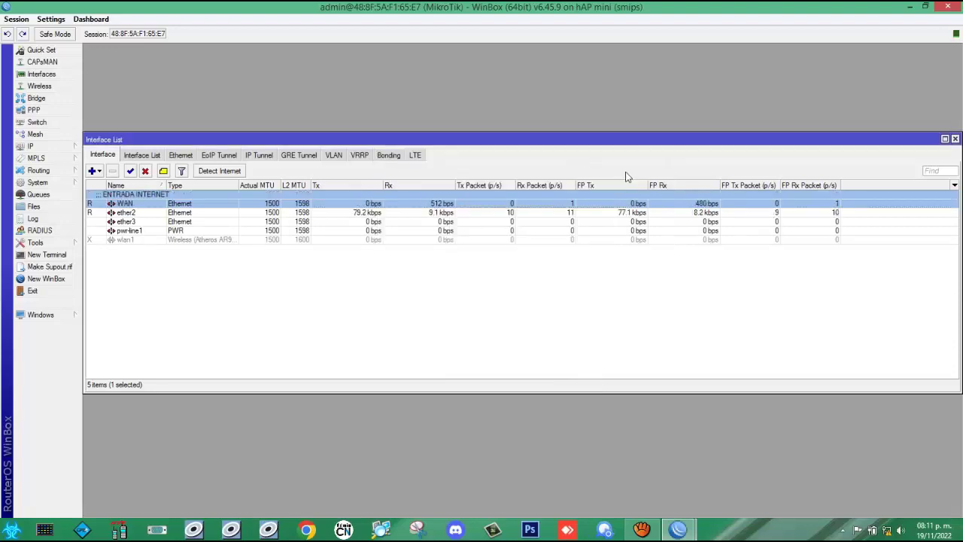
Step: Set ether2's Name to 'LAN 1' and its comment to 'SALIDA INTERNET', then apply and close
double_click(126, 213)
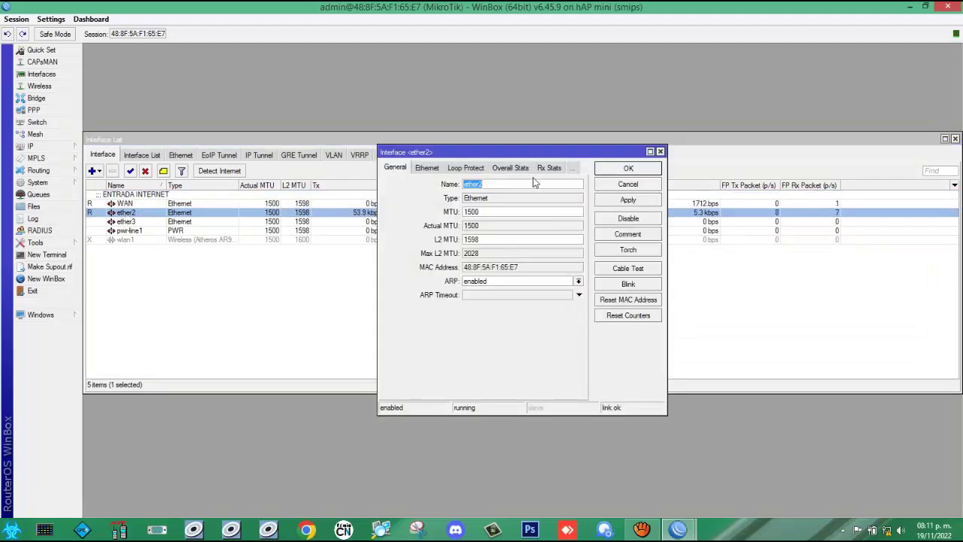
text(LAN 1)
click(629, 238)
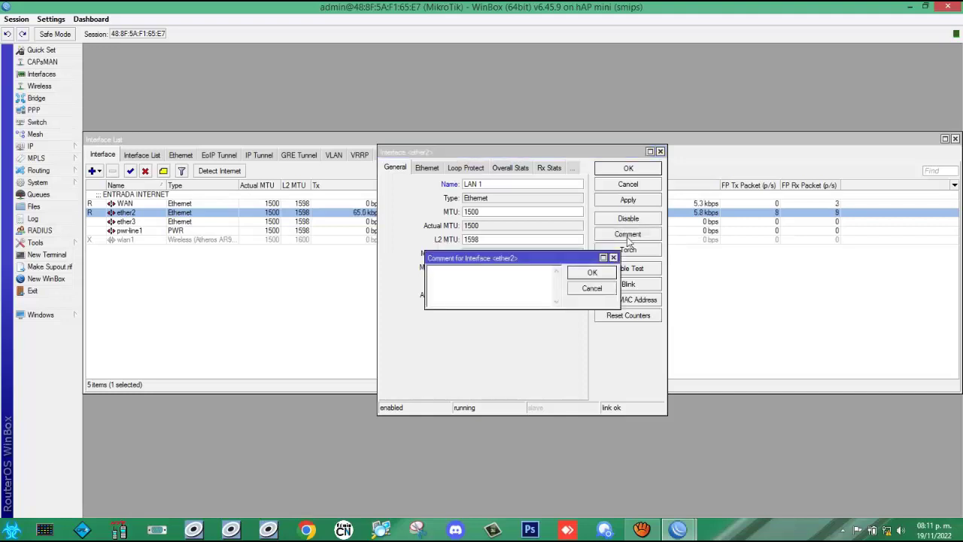
text(SALIDA INTE)
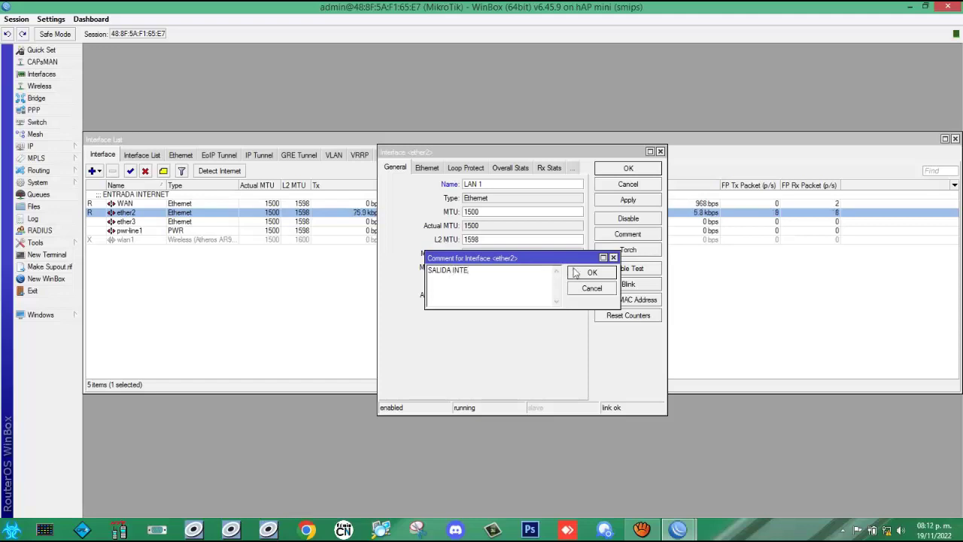
text(RNET)
click(589, 272)
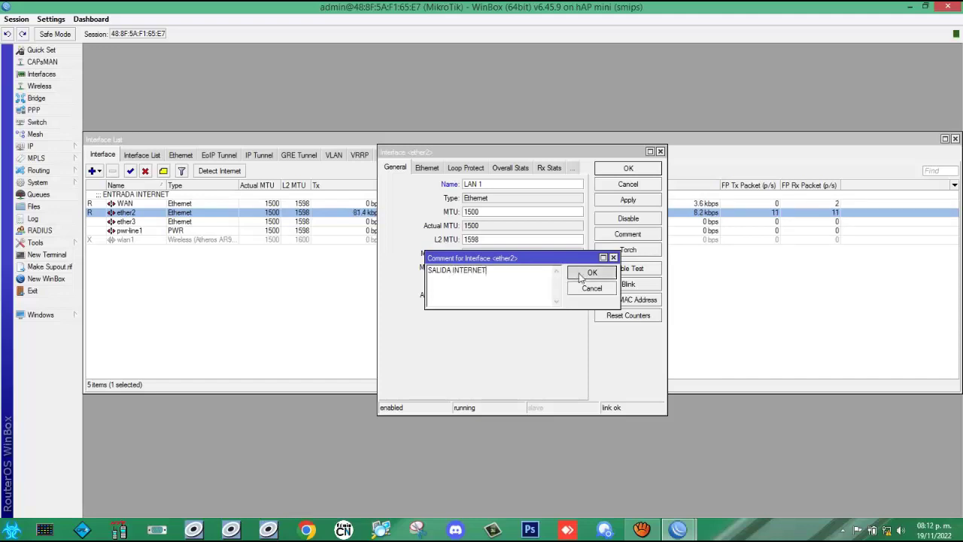
click(628, 200)
click(624, 170)
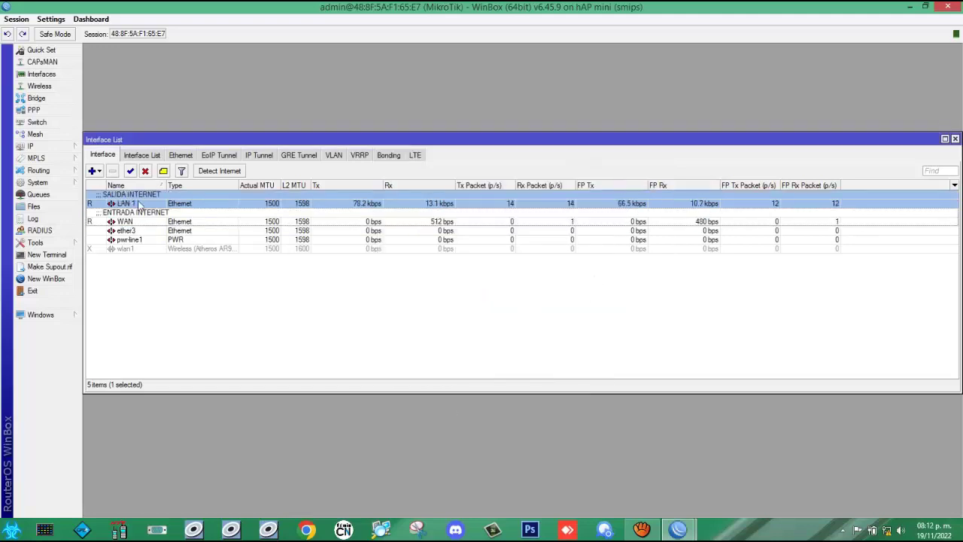
Step: Set ether3's Name to 'LAN 2' and its comment to 'SALIDA INTERNET', then apply and close
double_click(133, 232)
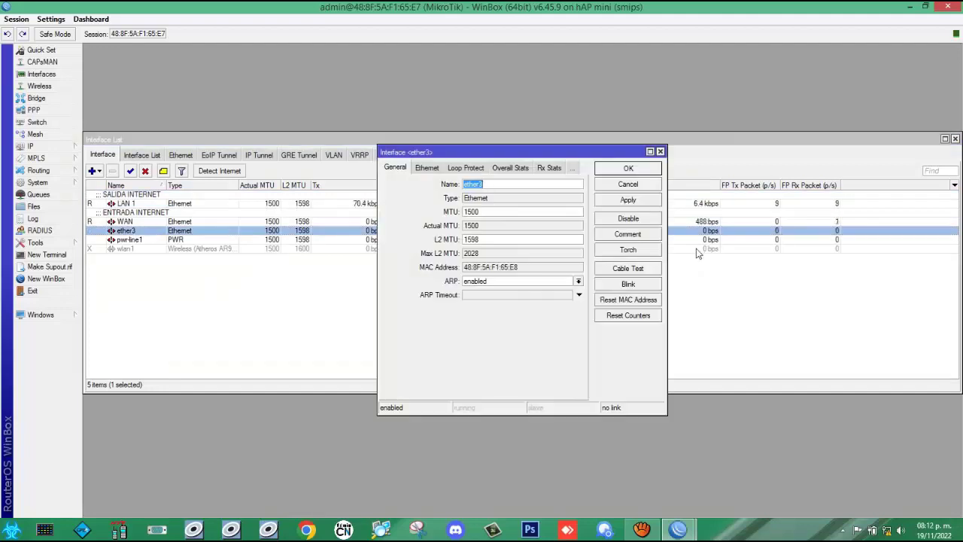
text(LAN 2)
click(626, 235)
text(S)
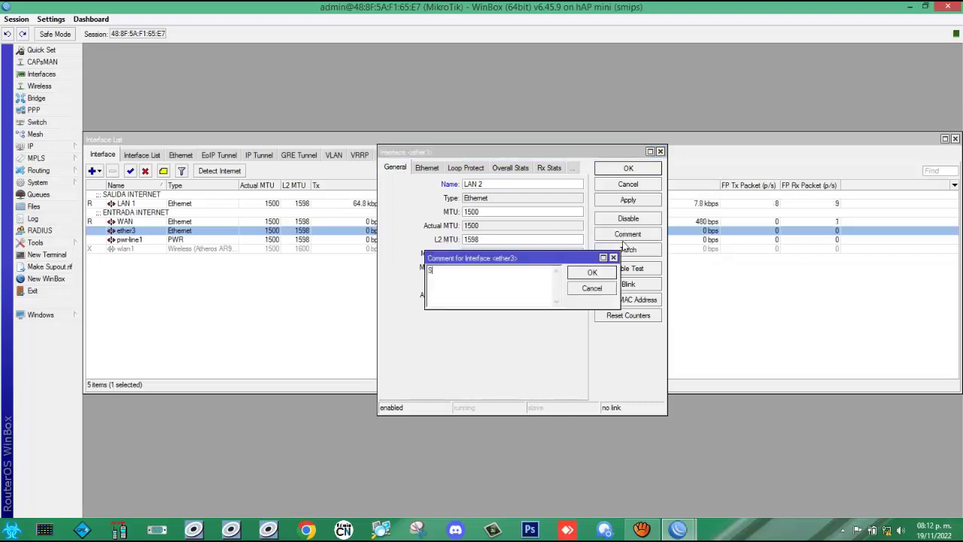
text(ALIDA INTERNET)
click(581, 278)
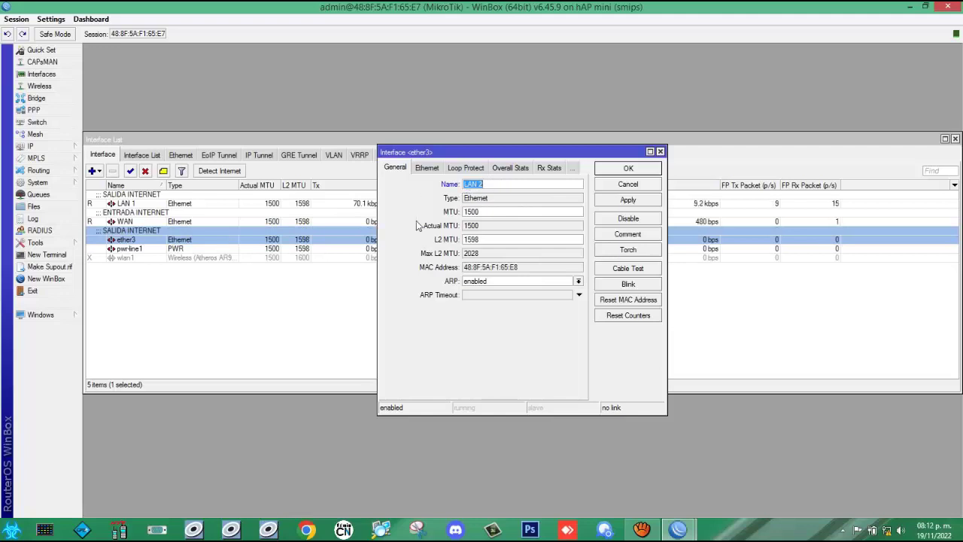
click(628, 200)
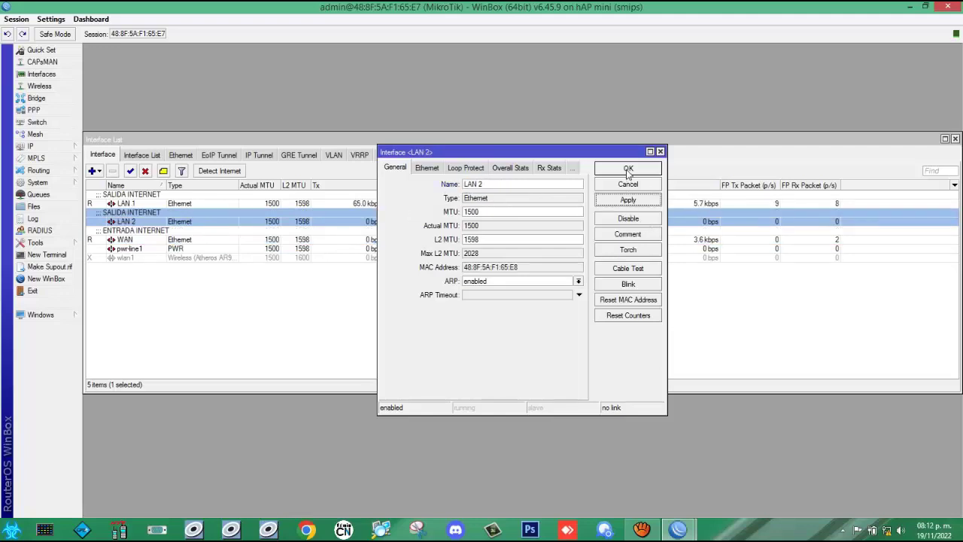
click(628, 171)
click(275, 320)
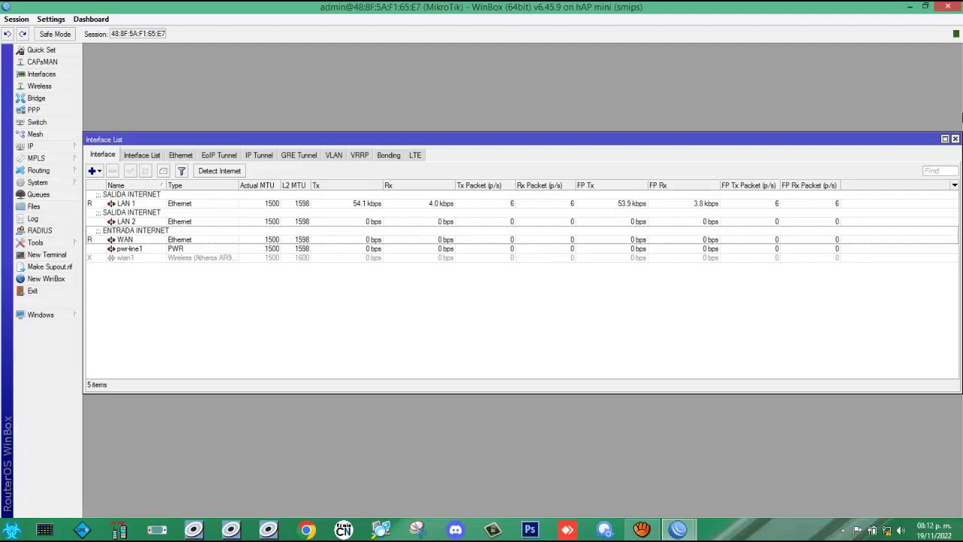
Step: Close the Interface List and add a bridge keeping the default name bridge1 and default settings
click(955, 139)
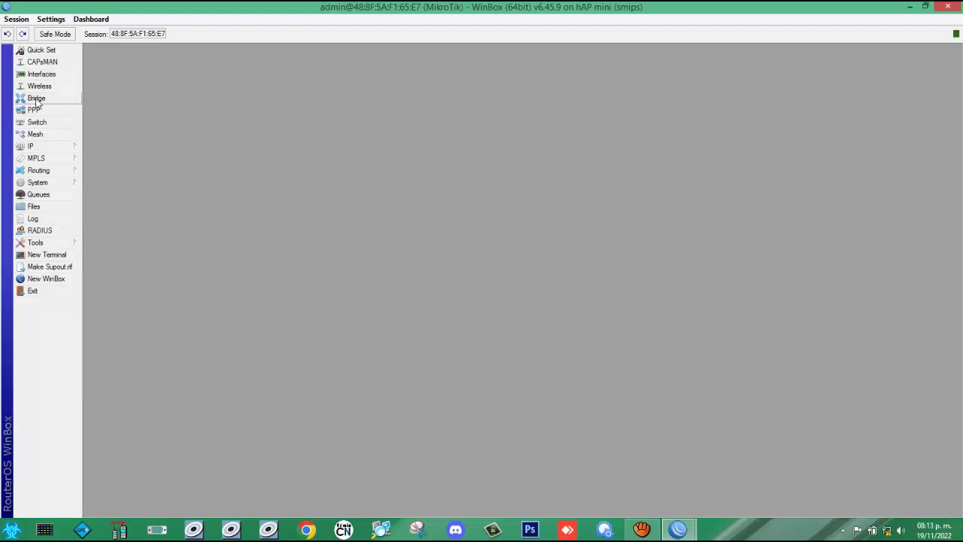
click(37, 99)
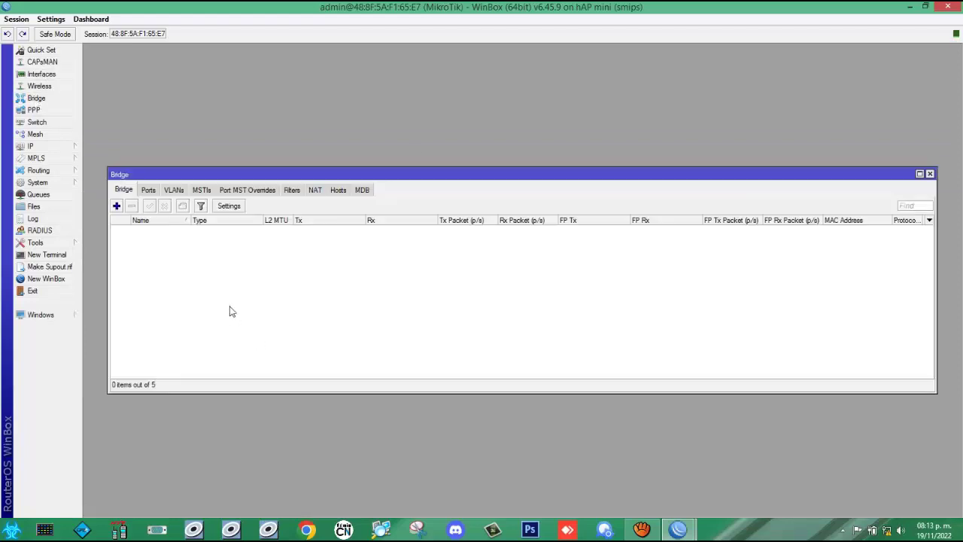
click(117, 205)
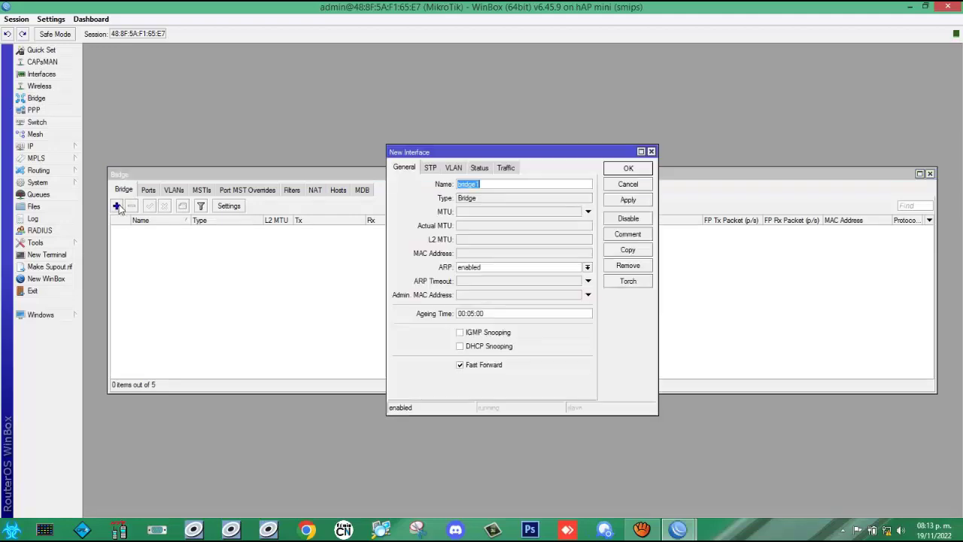
click(651, 152)
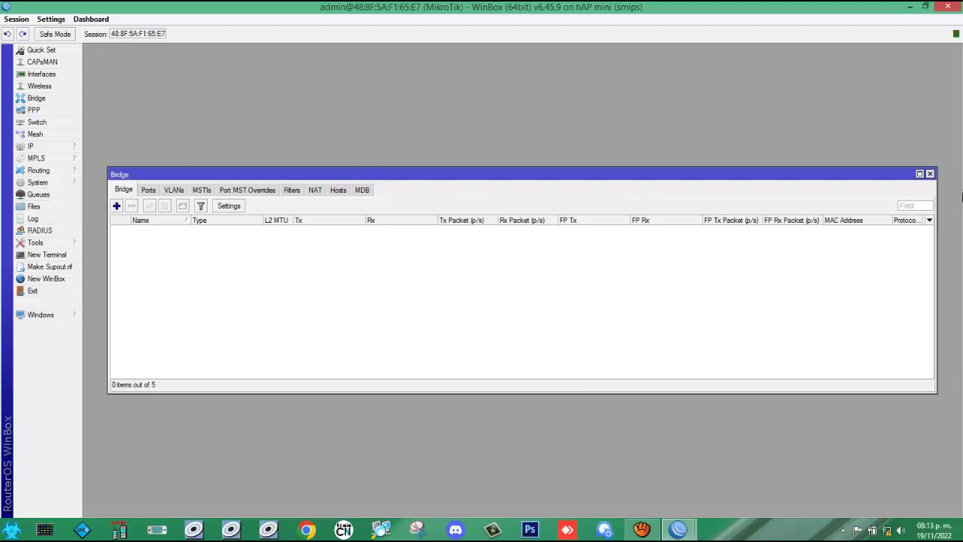
click(930, 174)
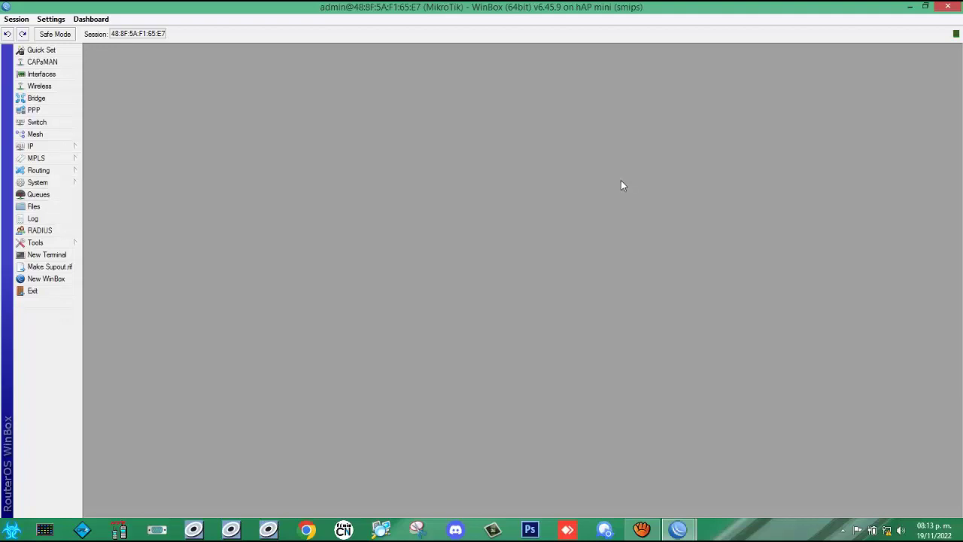
click(35, 98)
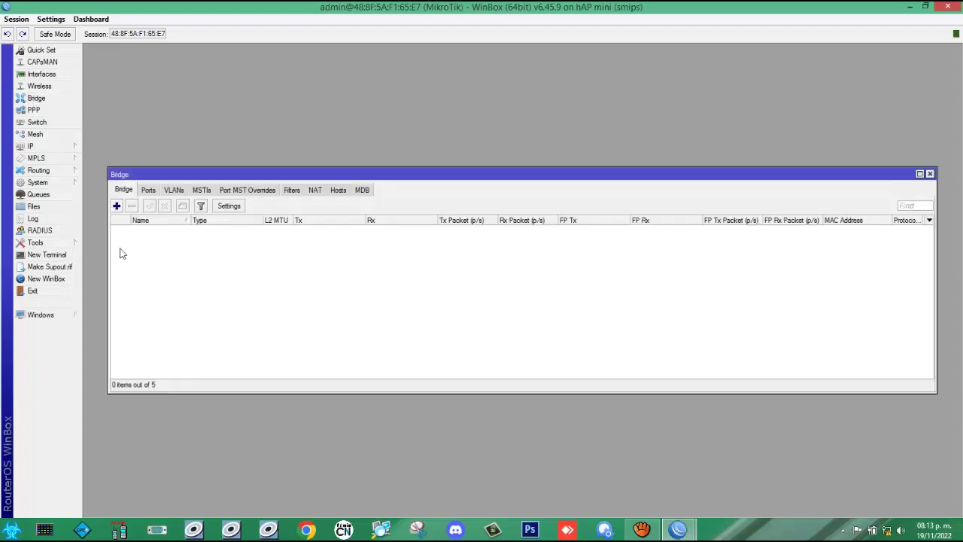
click(117, 206)
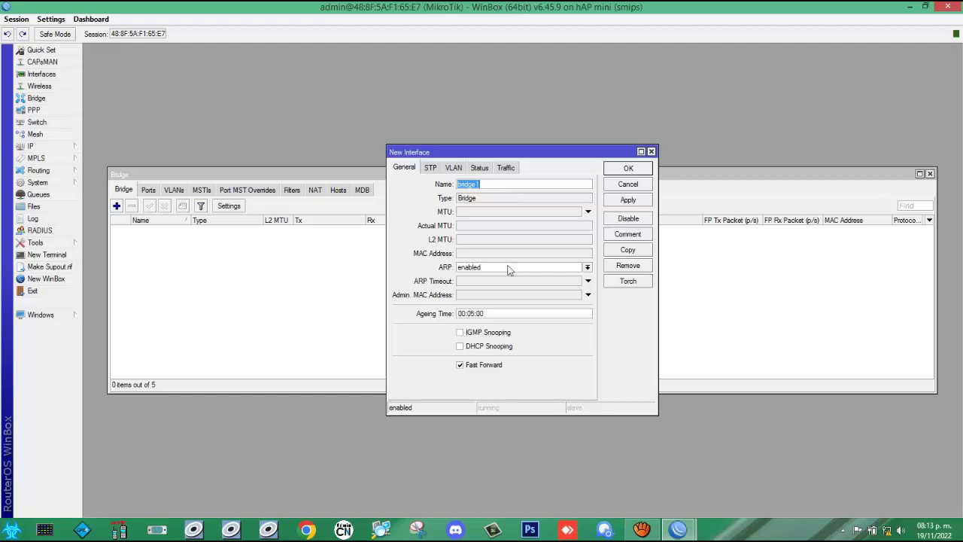
click(629, 202)
click(629, 169)
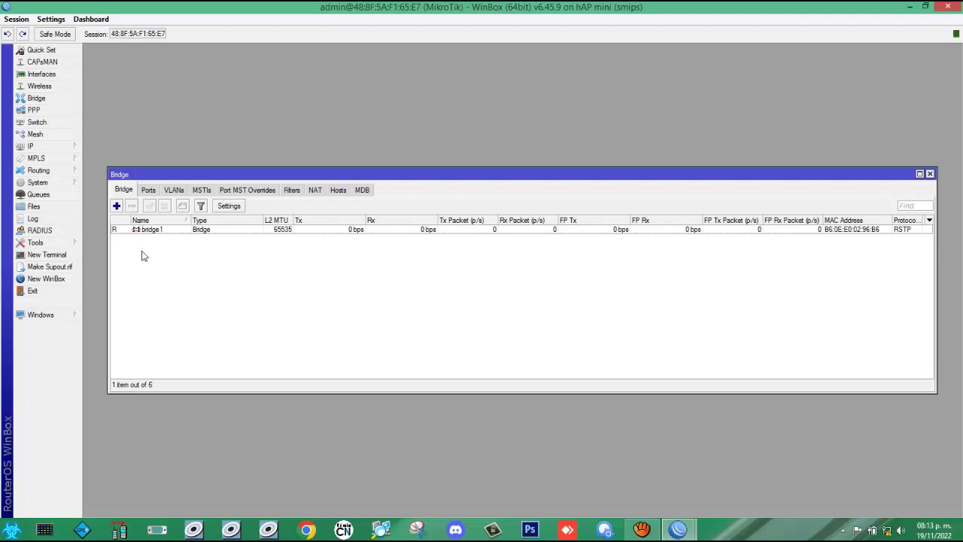
Step: Select bridge1 in the Bridge list and switch to its Ports list
click(148, 191)
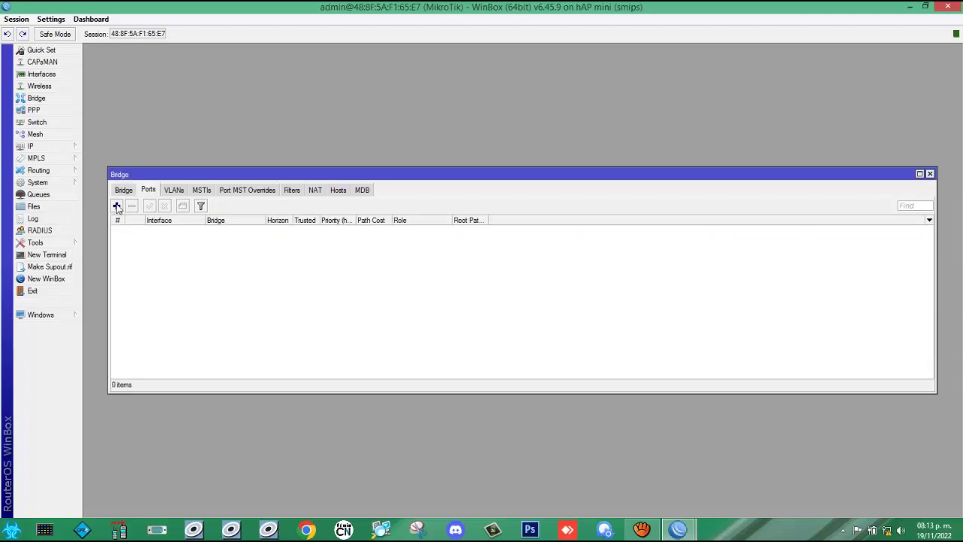
click(116, 206)
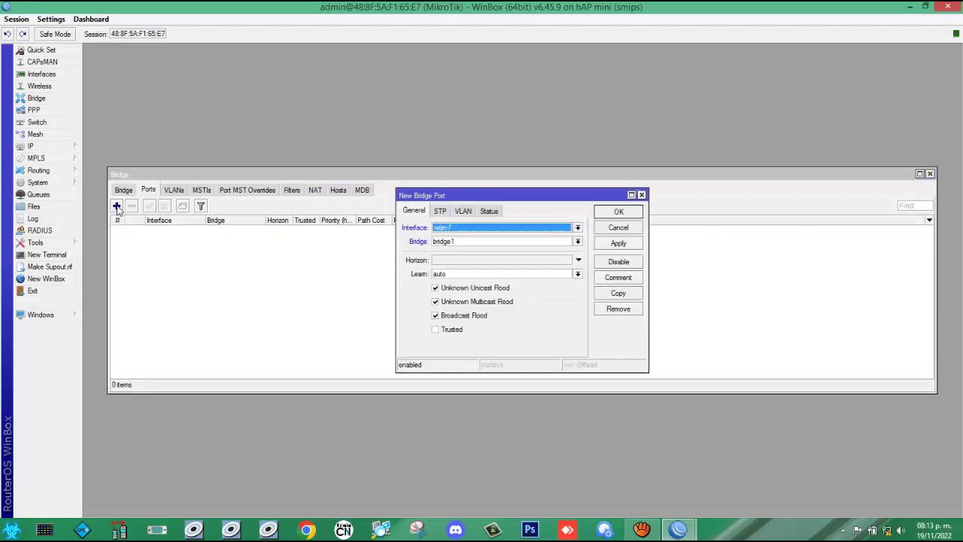
click(641, 195)
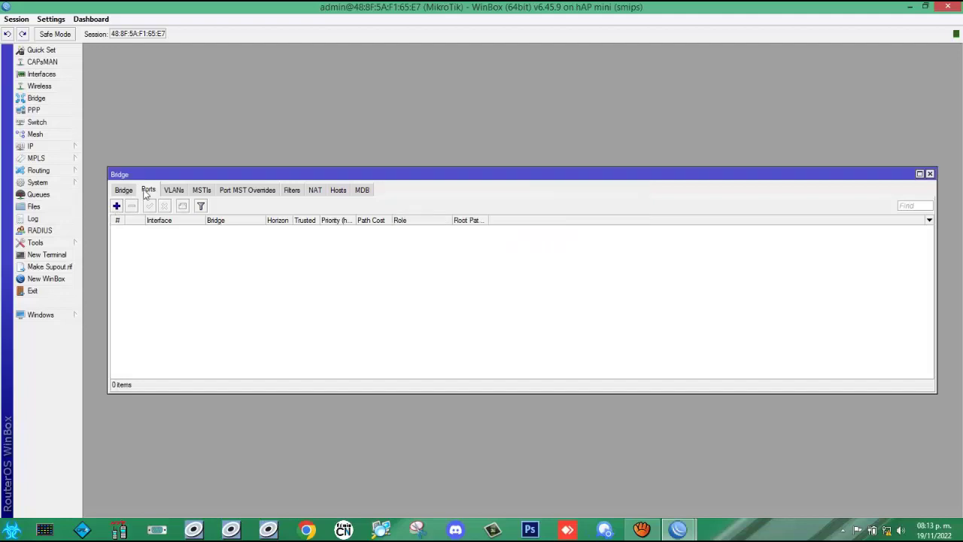
click(124, 191)
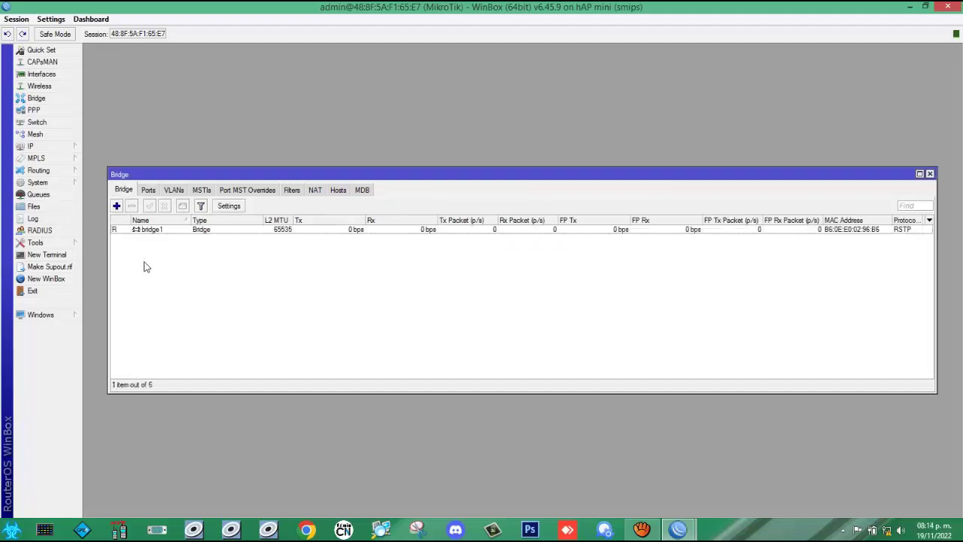
click(154, 231)
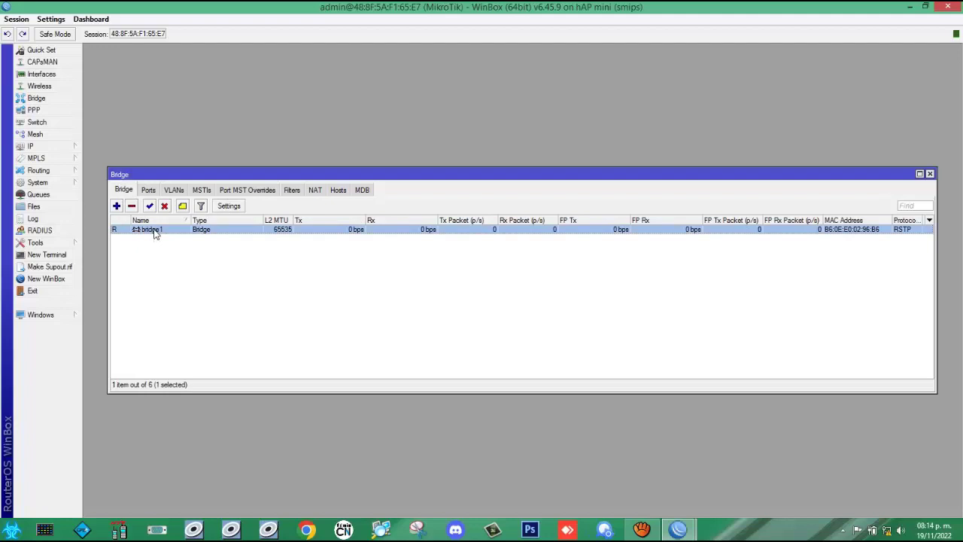
click(148, 191)
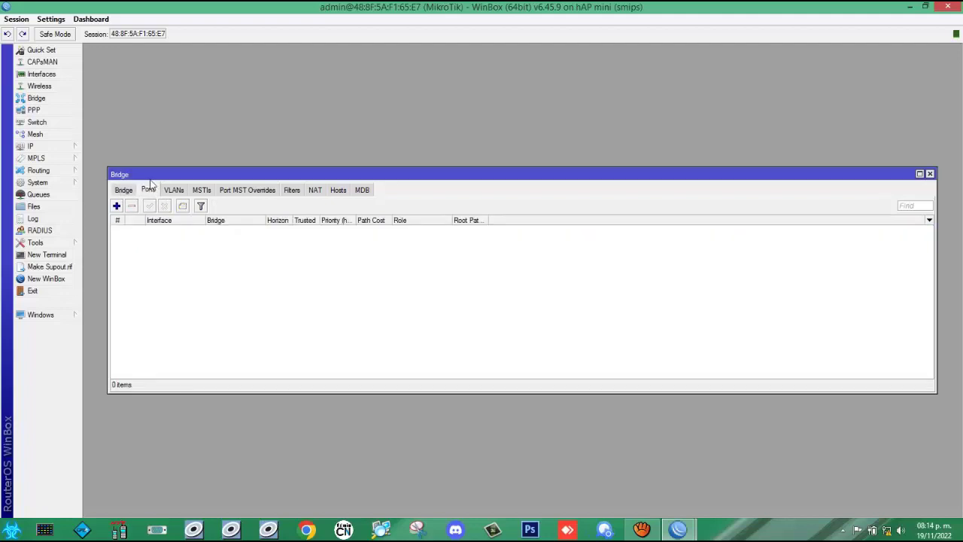
Step: Create a bridge port with Interface LAN 1 on bridge1, applying and closing the dialog
click(117, 208)
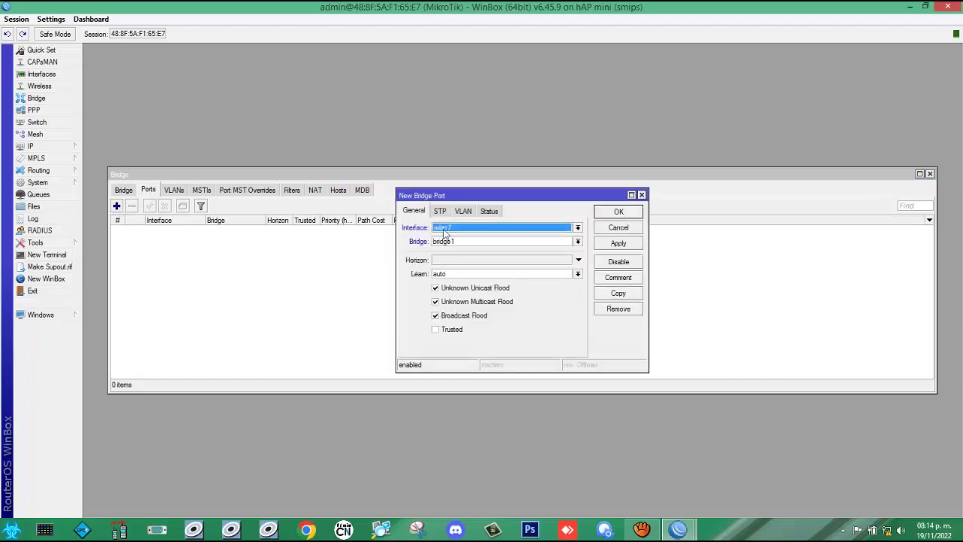
click(578, 227)
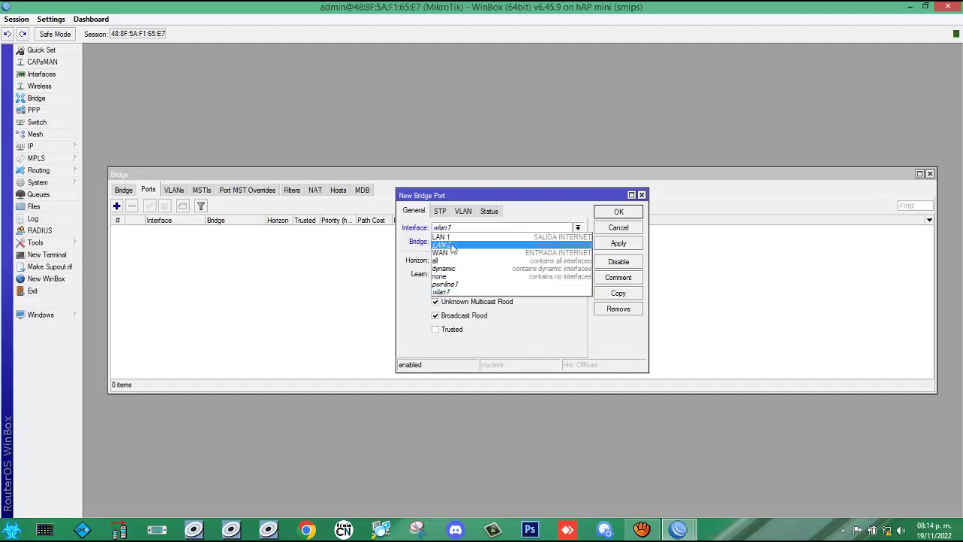
click(451, 237)
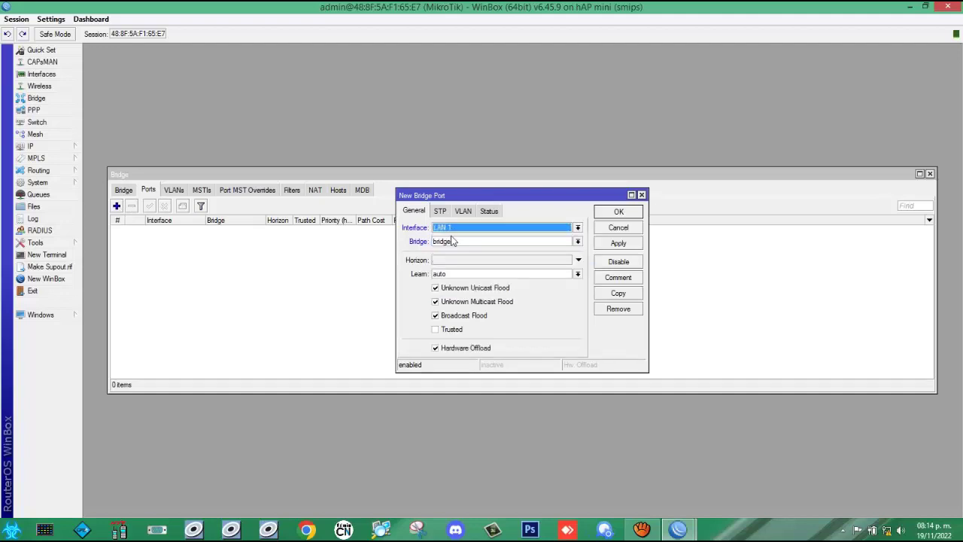
click(618, 245)
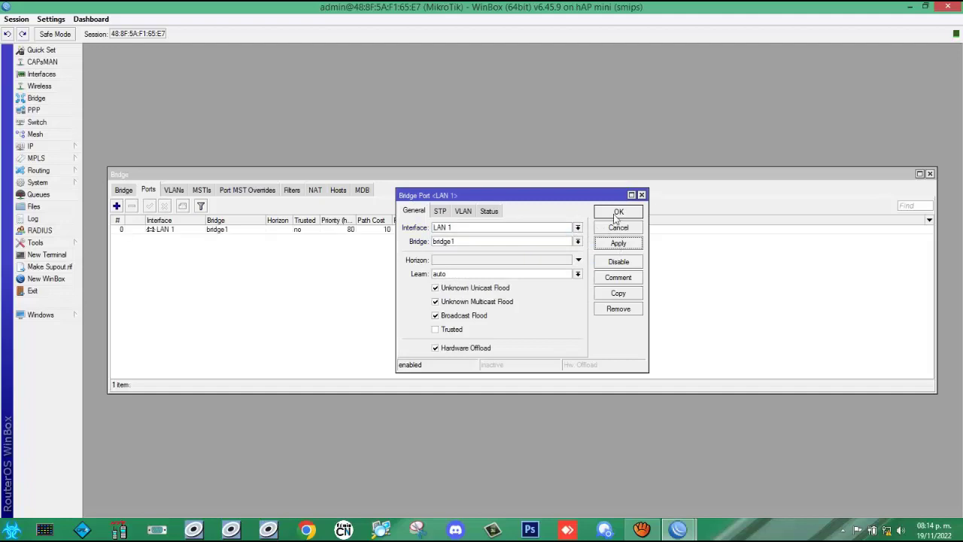
click(618, 213)
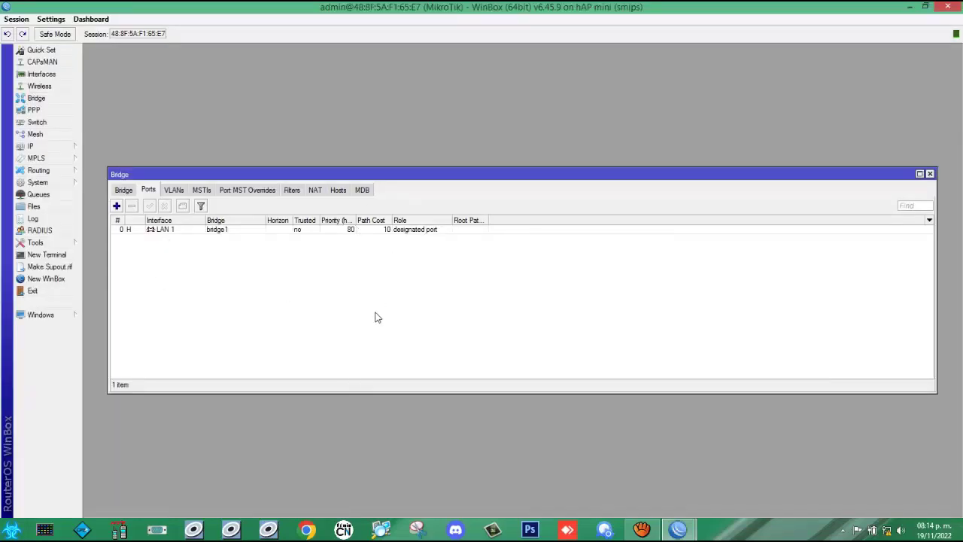
Step: Add LAN 2 as a second port of bridge1
click(165, 233)
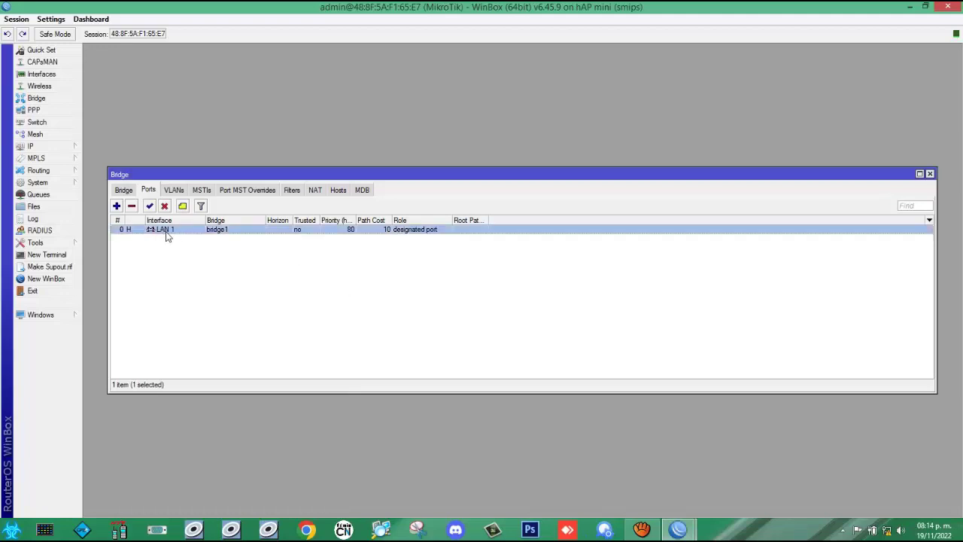
click(117, 207)
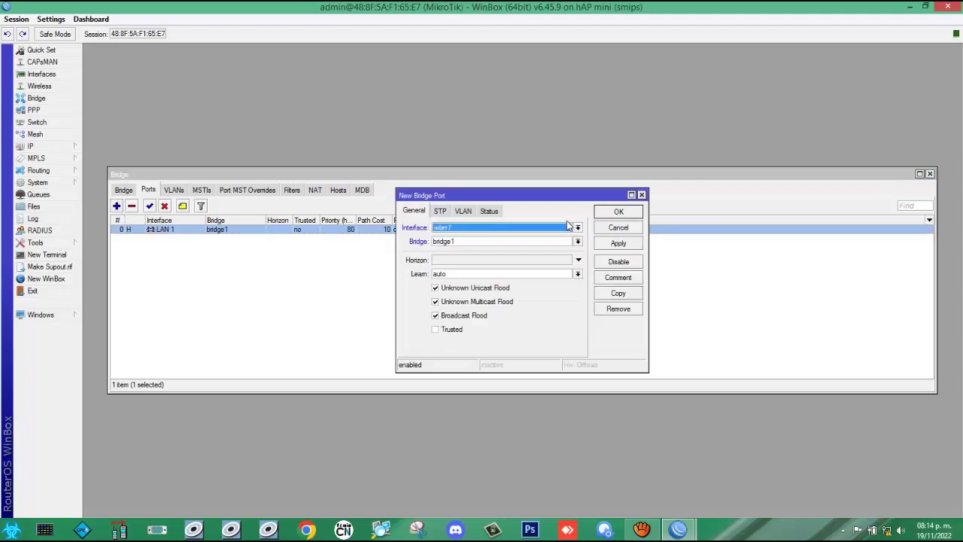
click(576, 228)
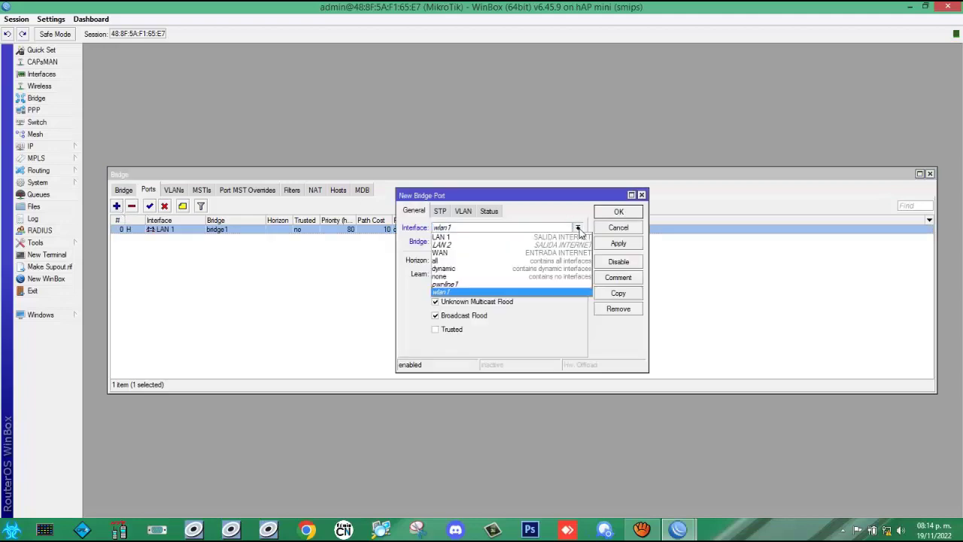
click(460, 245)
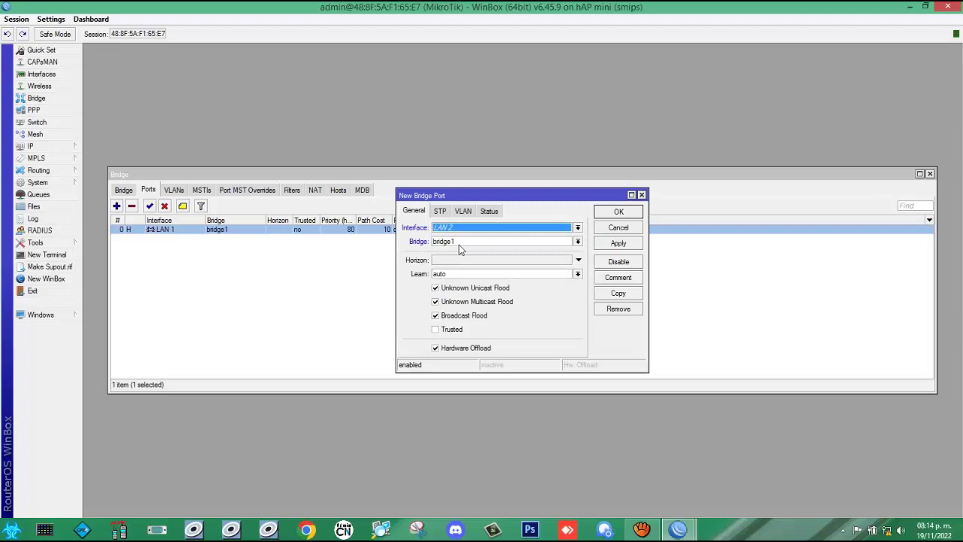
click(614, 244)
click(611, 212)
Step: Check bridge1 in the bridges list, then close the Bridge window
click(233, 324)
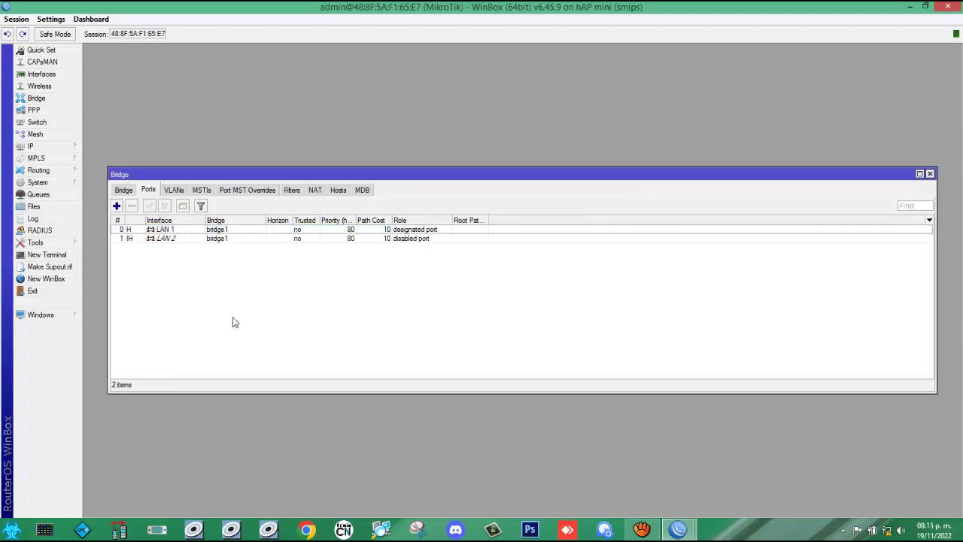
click(123, 189)
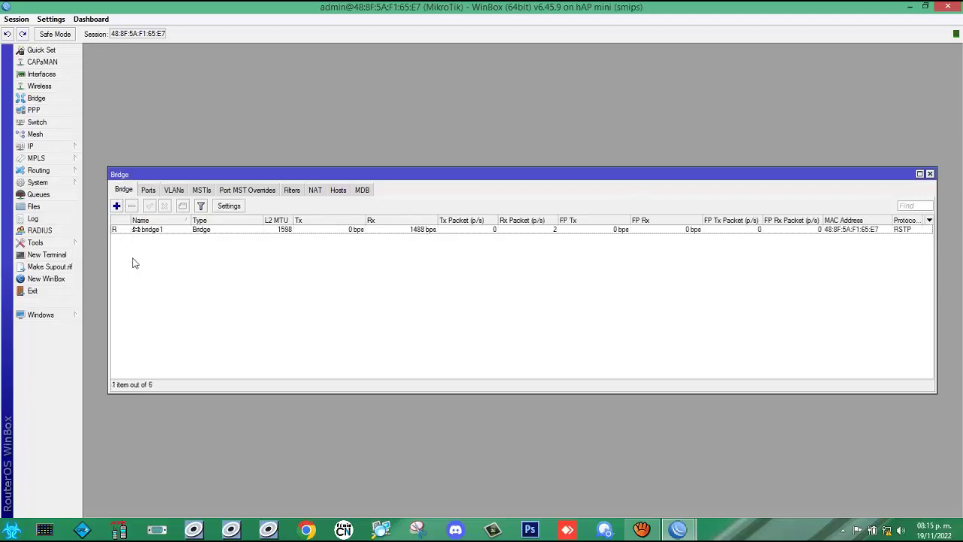
click(148, 193)
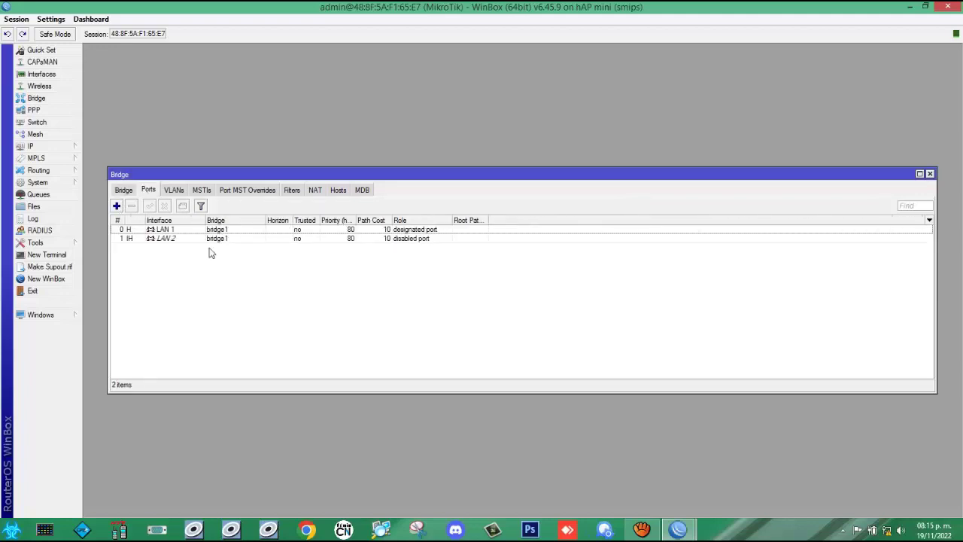
click(930, 174)
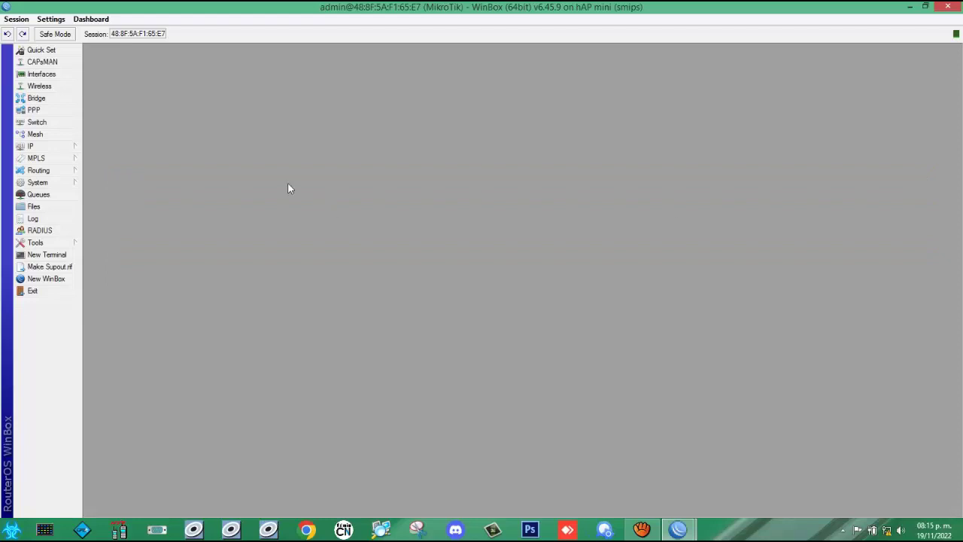
Step: Show the empty IP Address List from the IP menu, widened on both sides
click(38, 148)
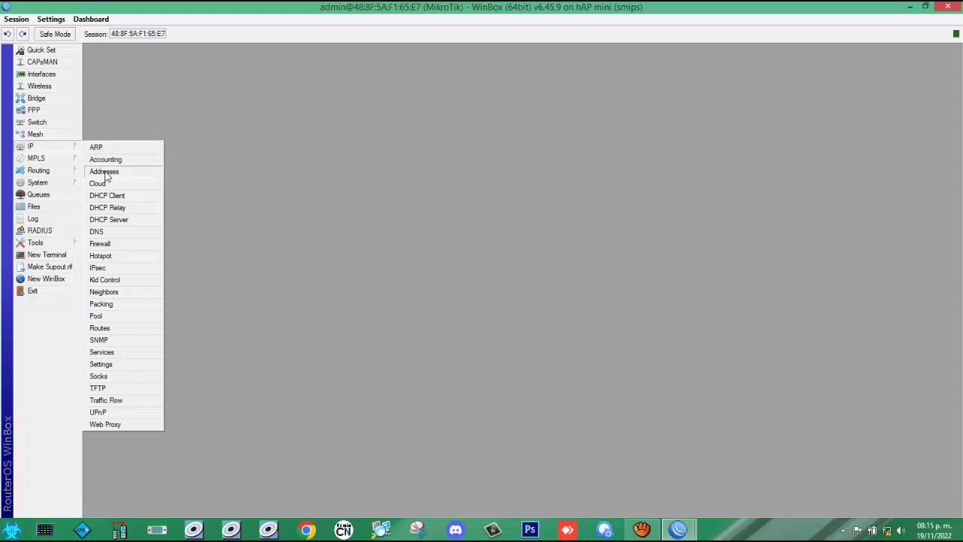
click(106, 174)
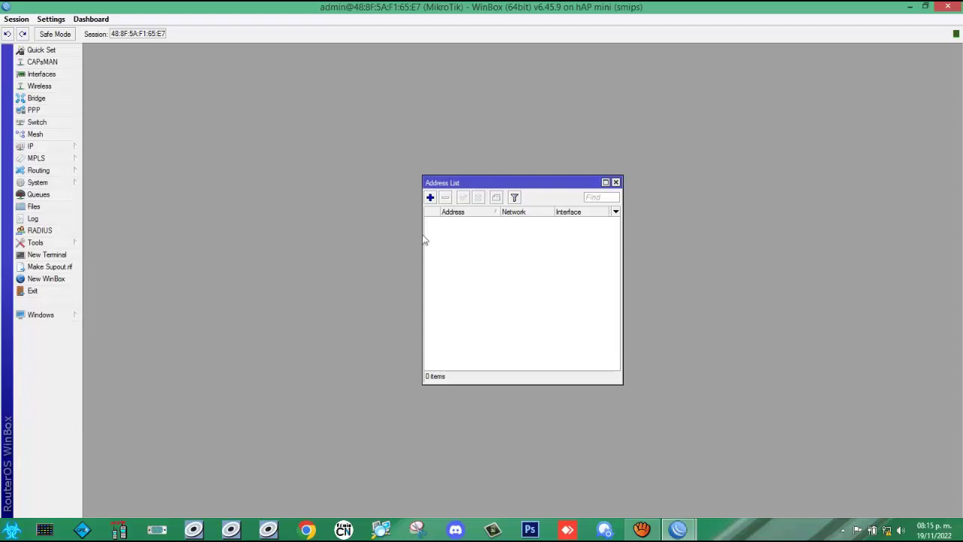
drag(422, 240, 182, 259)
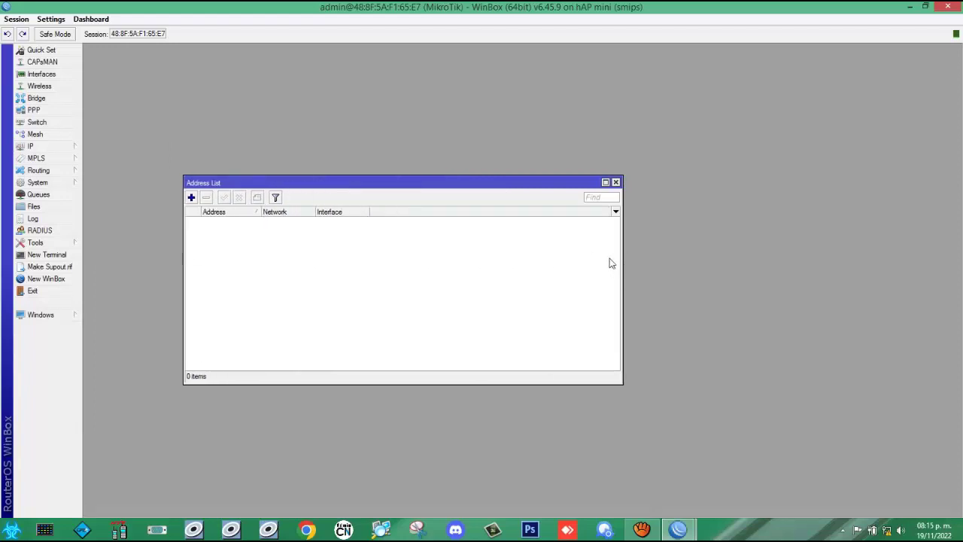
drag(624, 267, 759, 265)
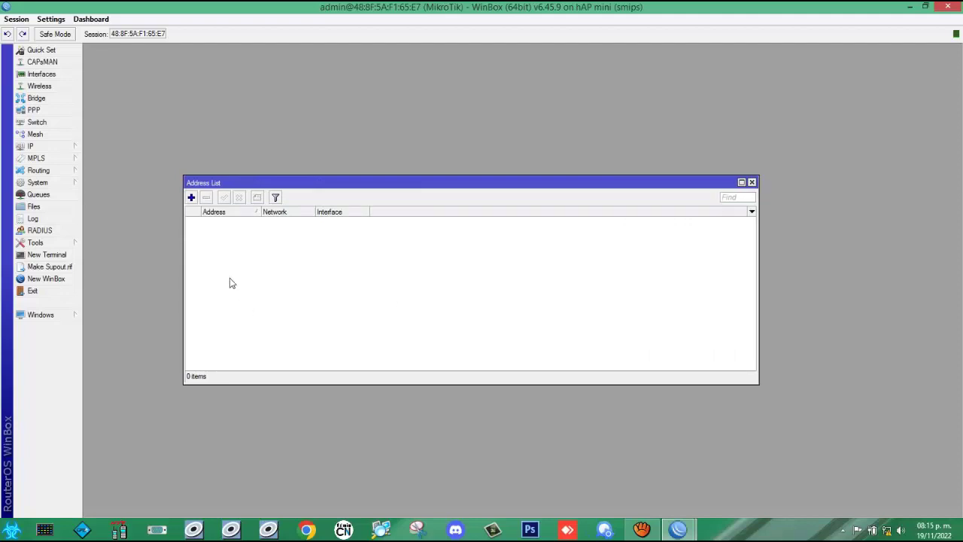
Step: Add IP address 192.168.1.1/24 on interface bridge1 and save it
click(192, 198)
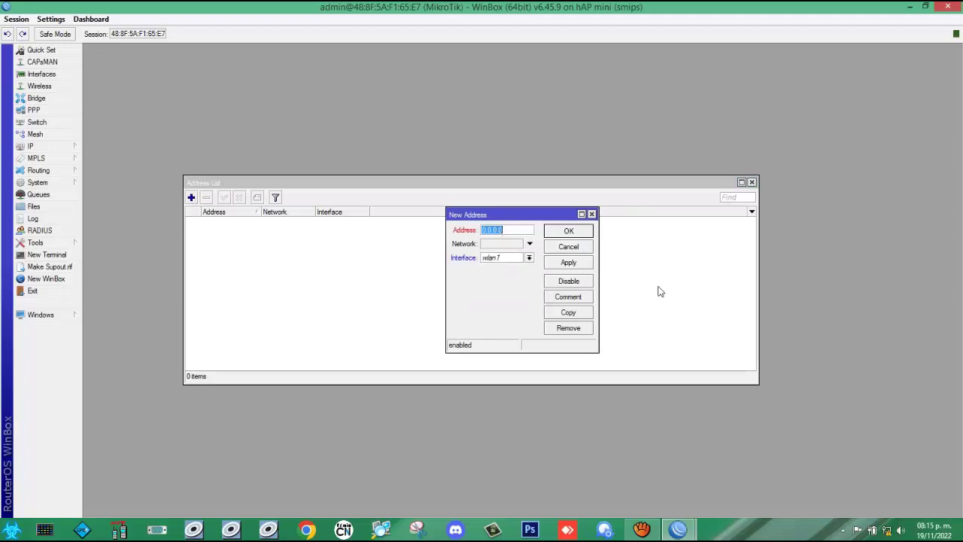
drag(598, 256, 744, 256)
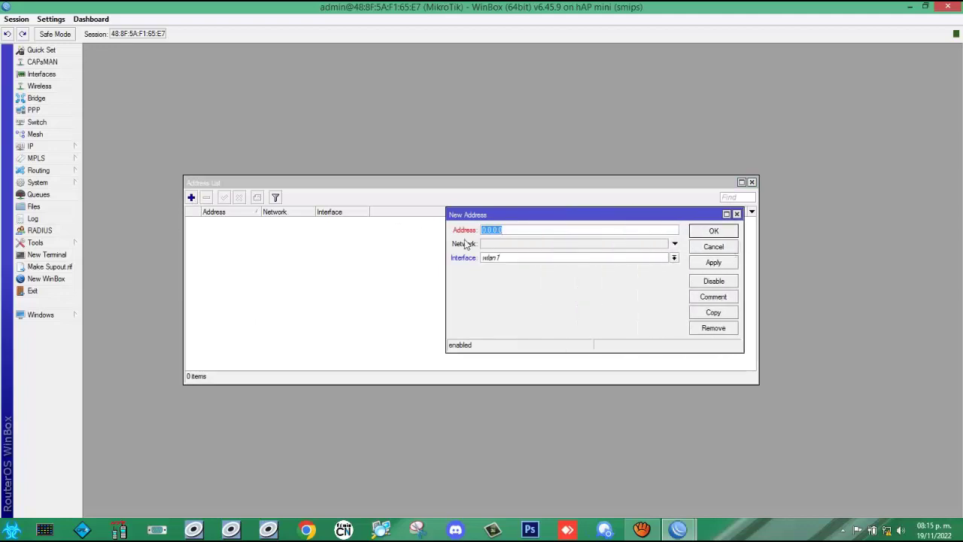
drag(477, 214, 351, 227)
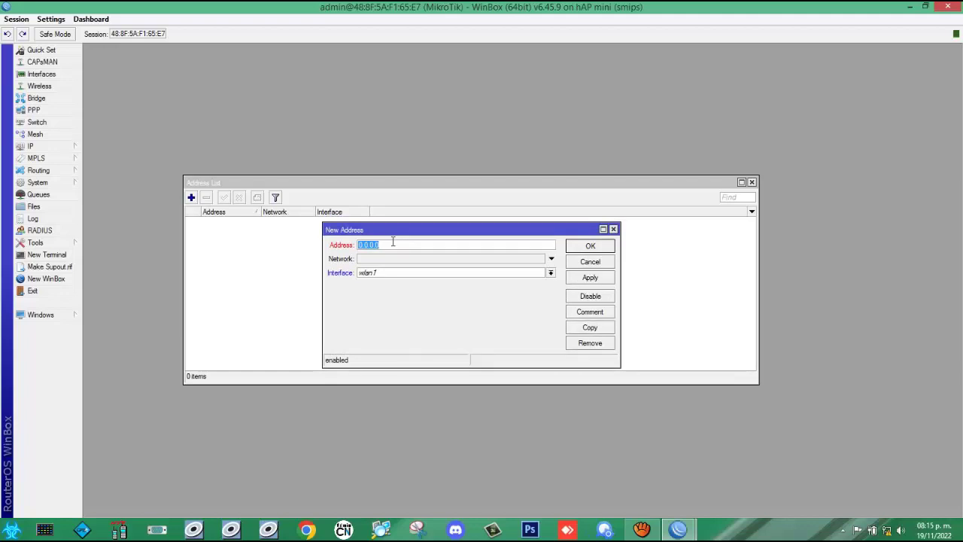
text(192.168.1.1/24)
key(Tab)
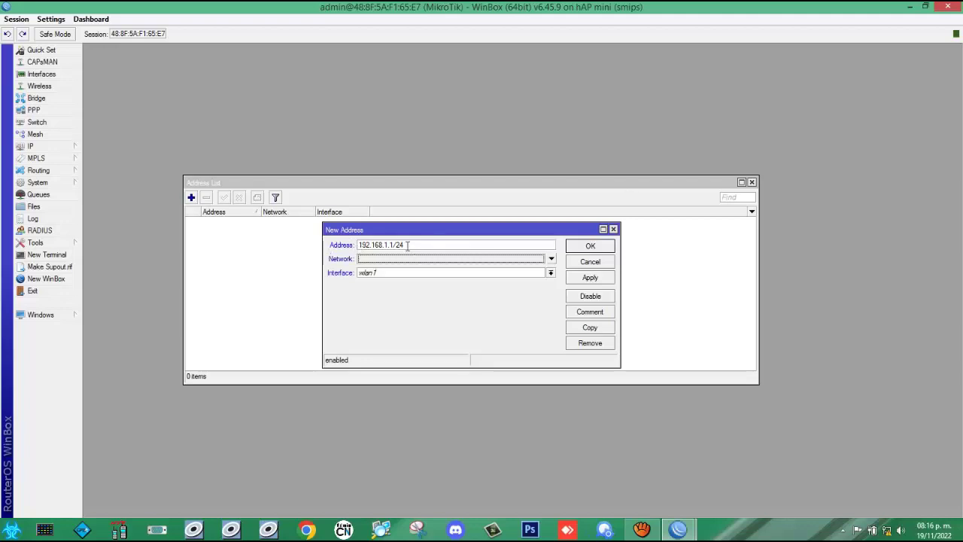
click(550, 274)
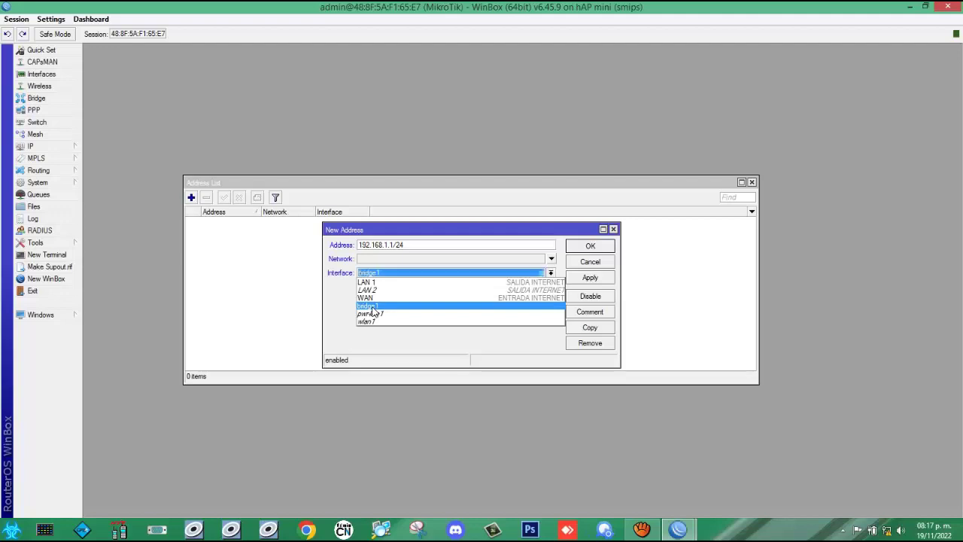
click(372, 306)
click(591, 279)
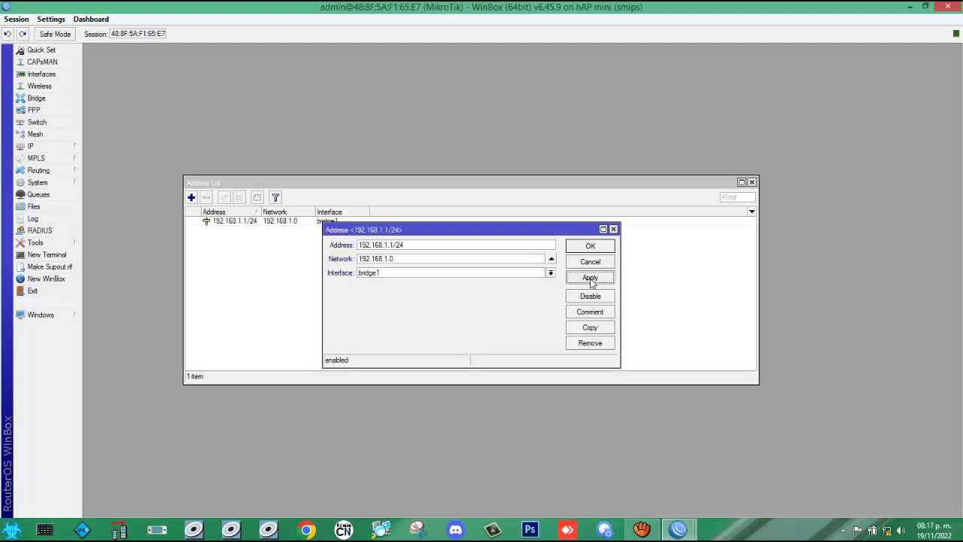
click(589, 249)
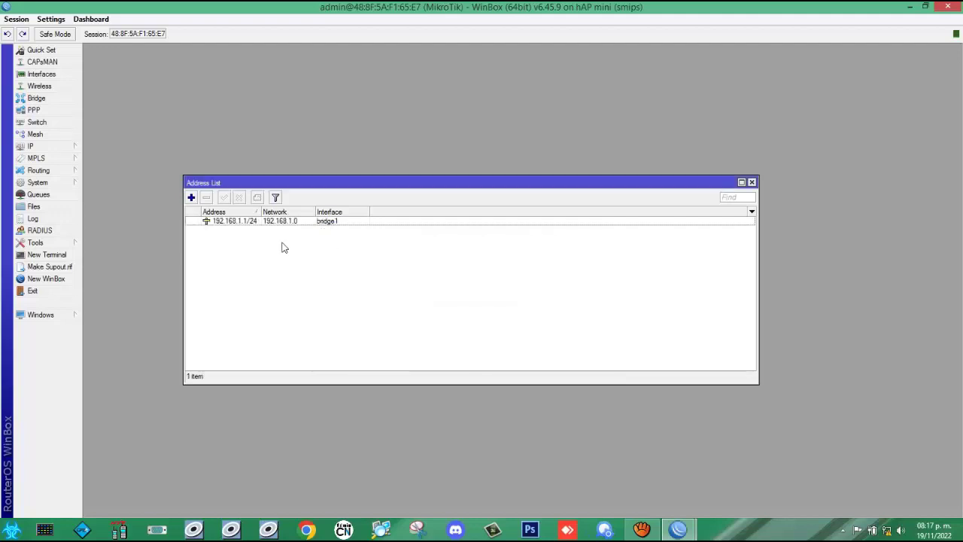
Step: Widen the Address column, select the 192.168.1.1/24 entry, then close the Address List
drag(258, 212, 419, 212)
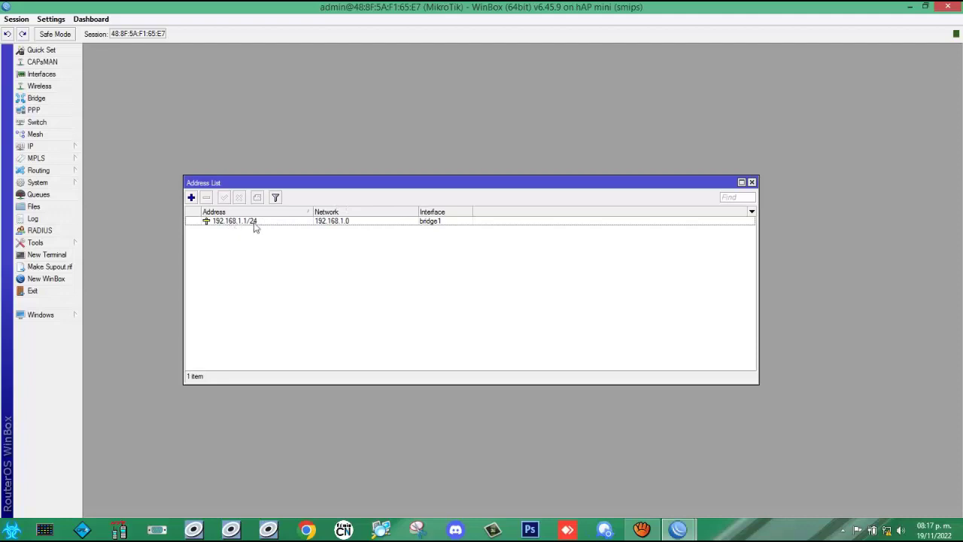
click(334, 228)
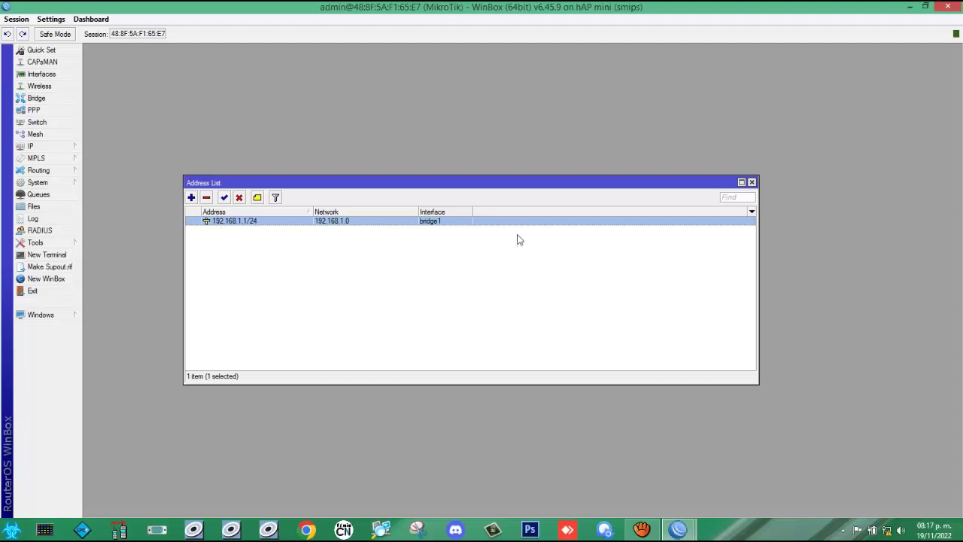
click(752, 182)
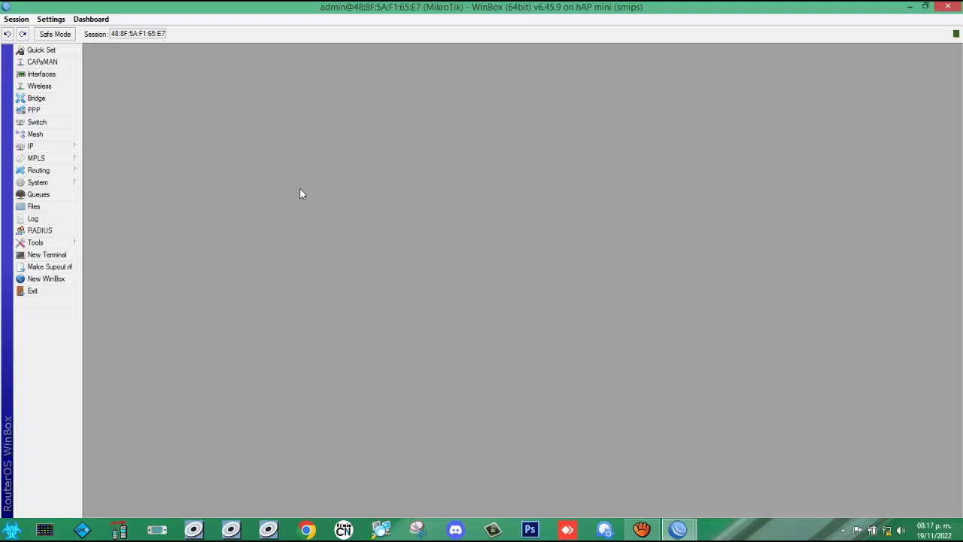
Step: Show the empty DHCP Client list from the IP menu in a wider window
click(59, 151)
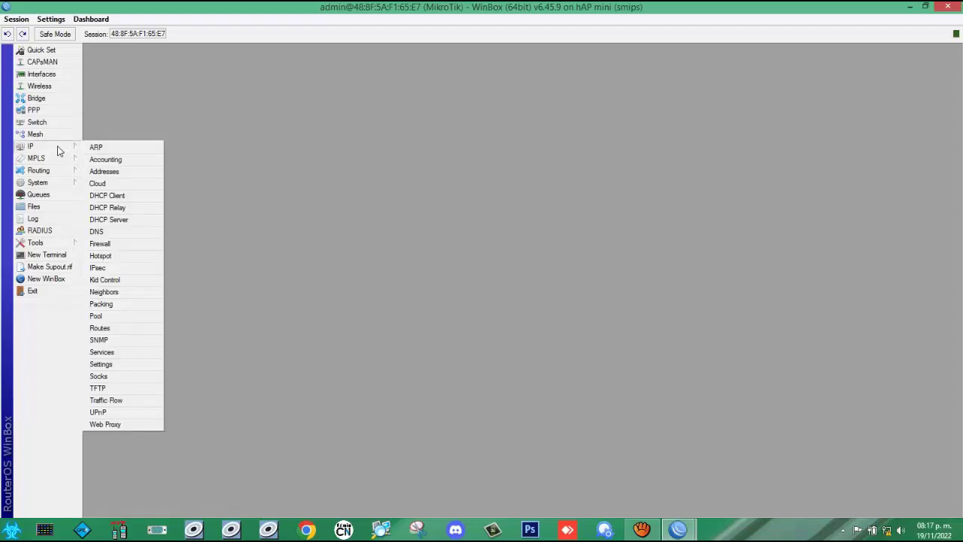
click(104, 195)
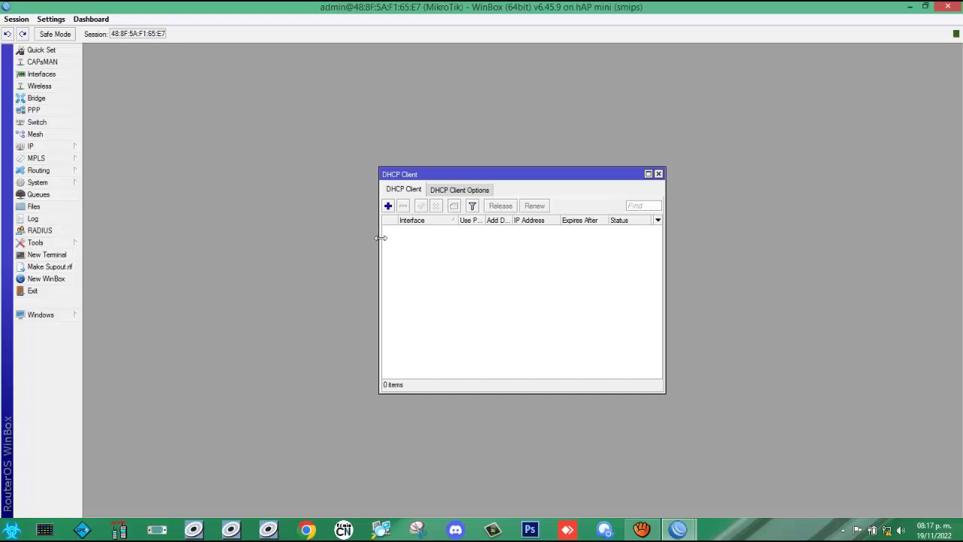
drag(378, 239, 165, 241)
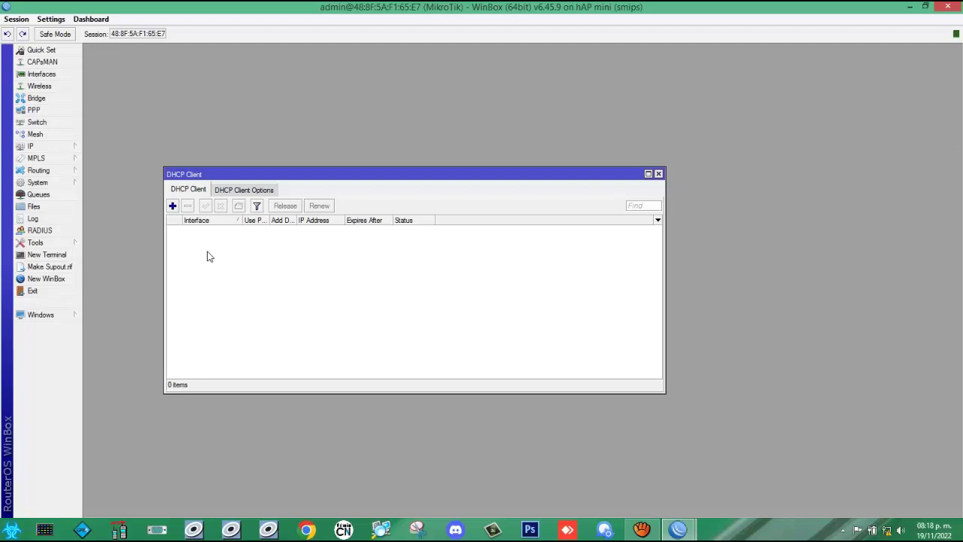
Step: Create a DHCP client on interface WAN and save it
click(172, 206)
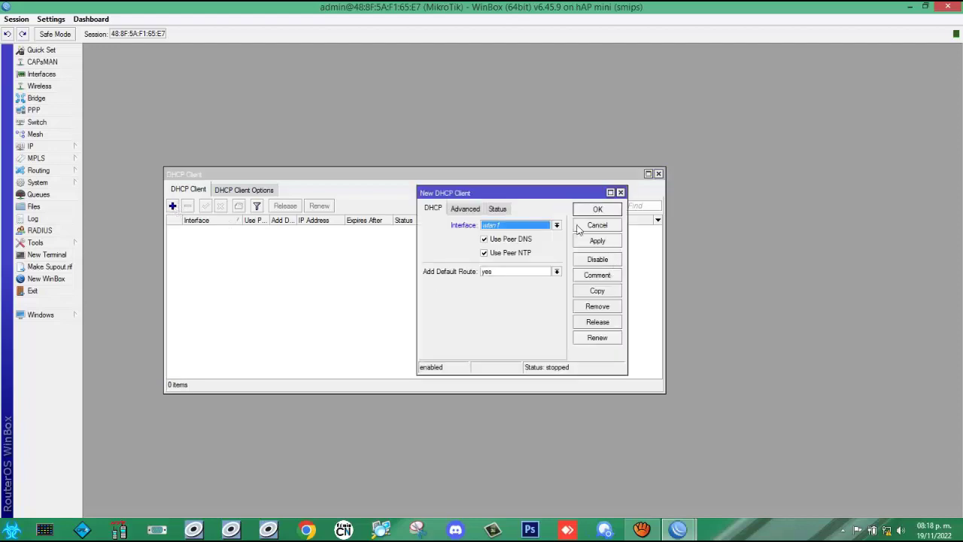
click(557, 226)
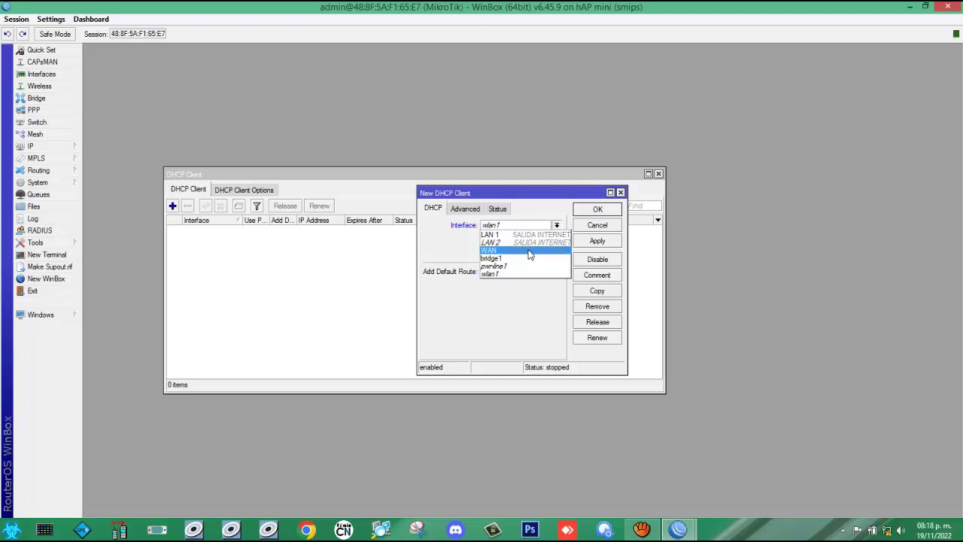
click(530, 256)
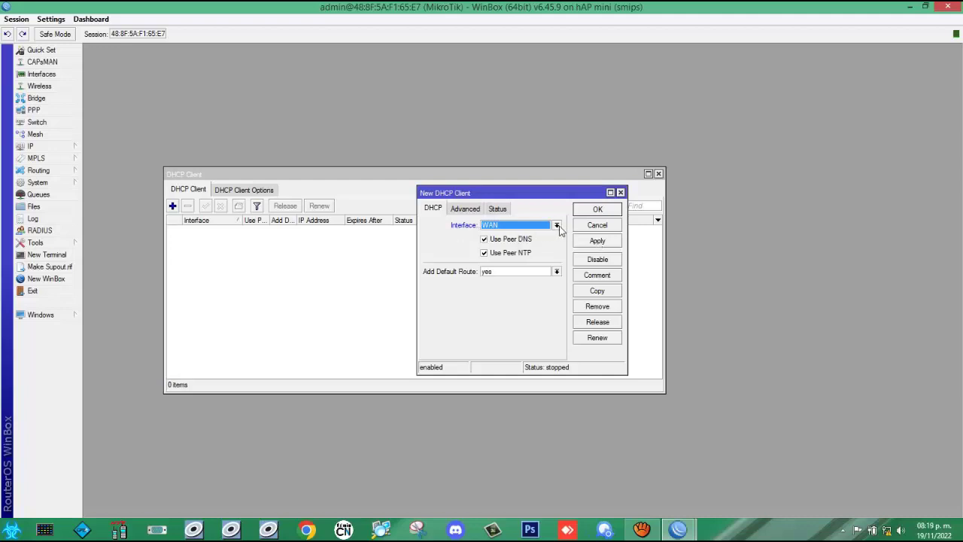
click(593, 241)
click(602, 211)
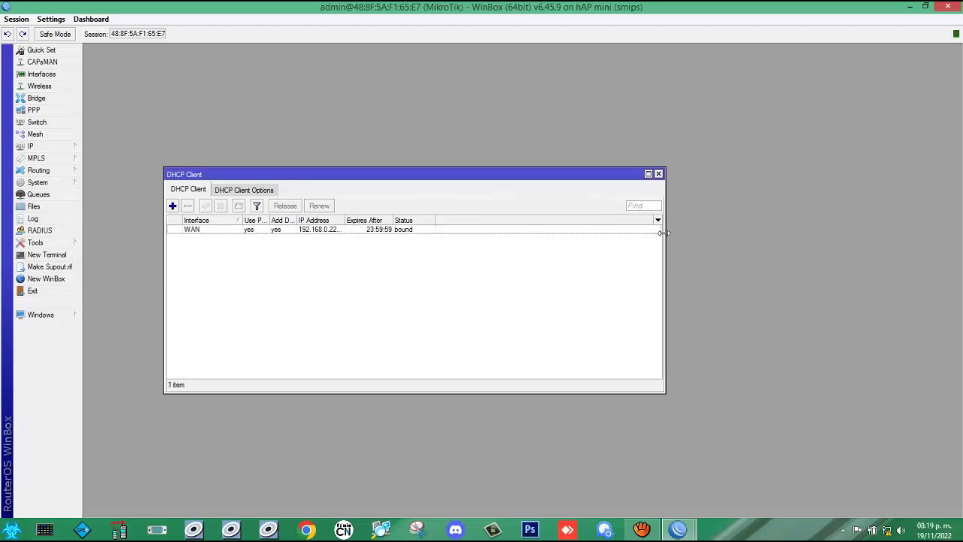
Step: Verify the WAN client's 192.168.0.229/24 address and options, then close the DHCP Client window
drag(666, 234, 890, 234)
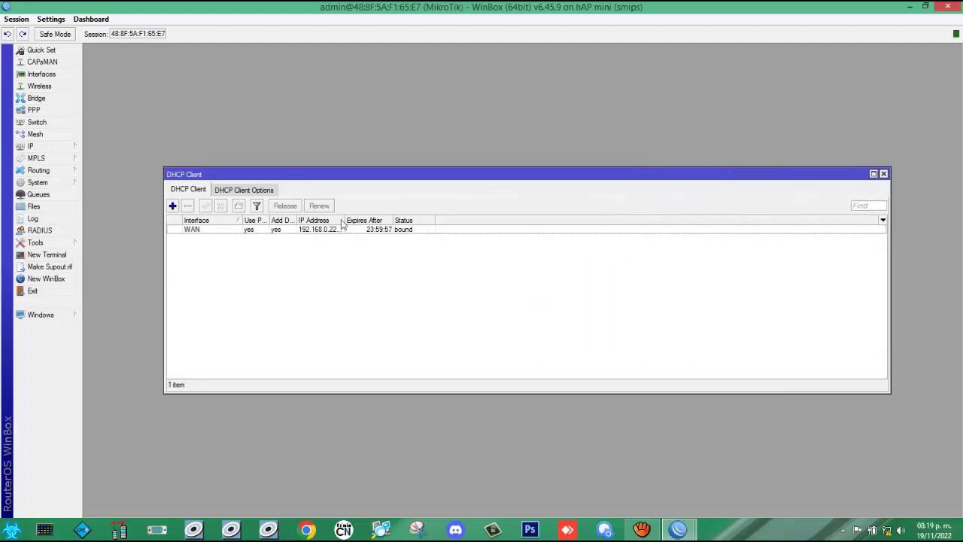
drag(342, 219, 438, 219)
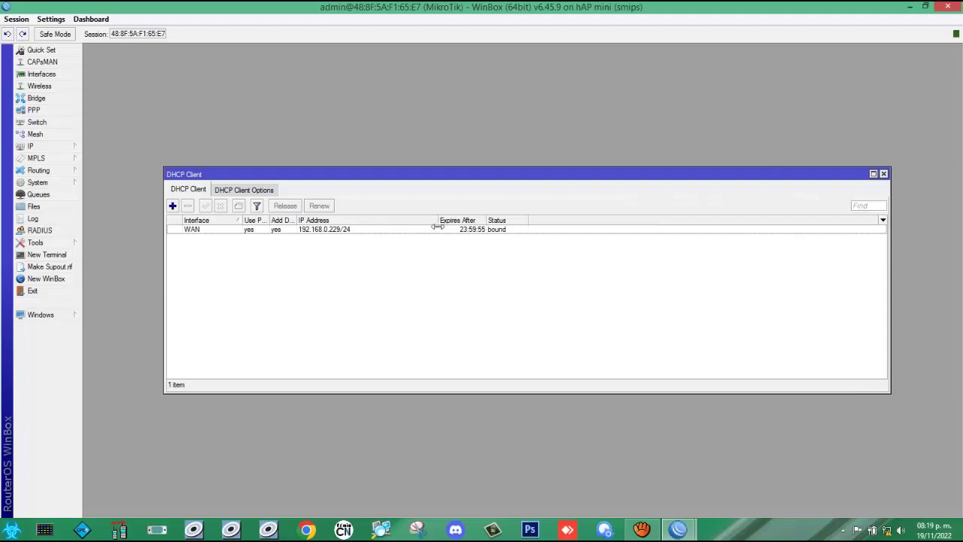
click(338, 234)
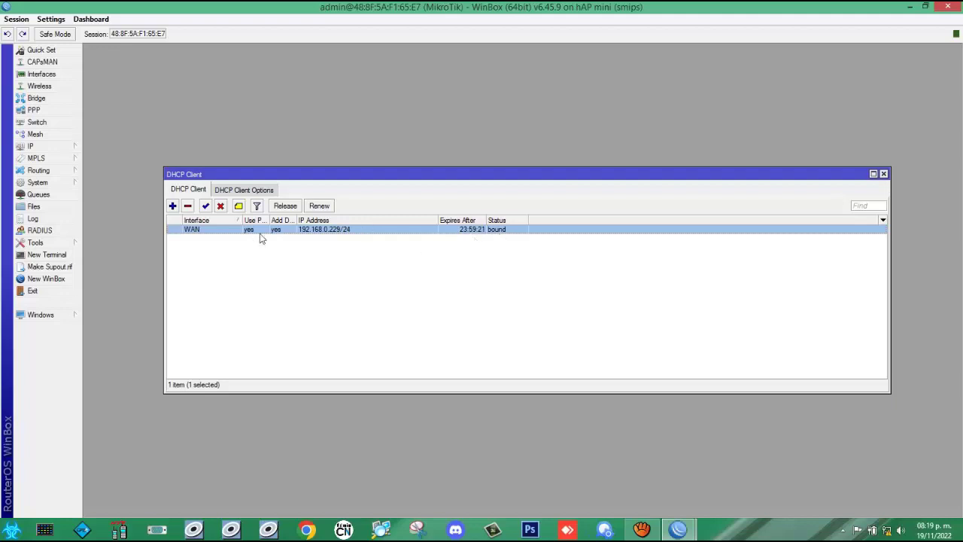
click(250, 192)
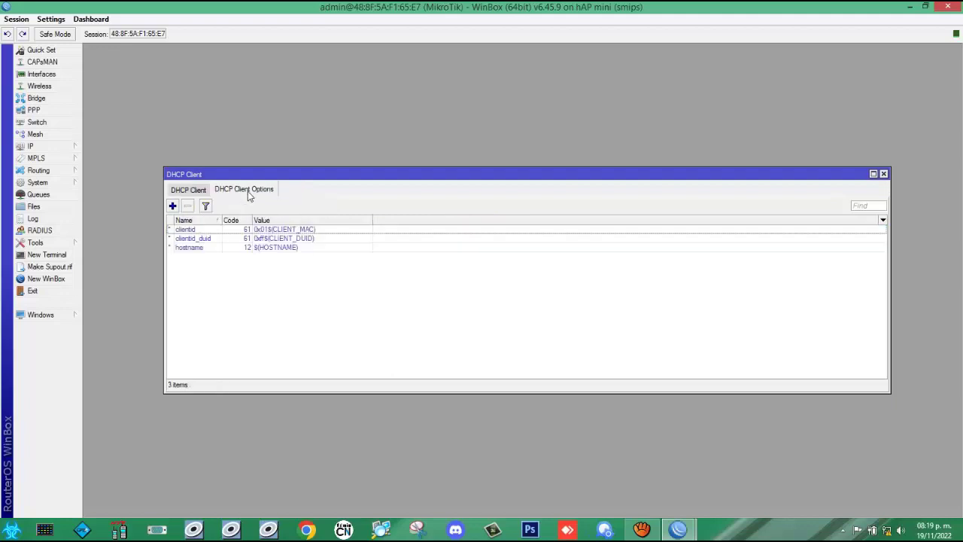
click(184, 190)
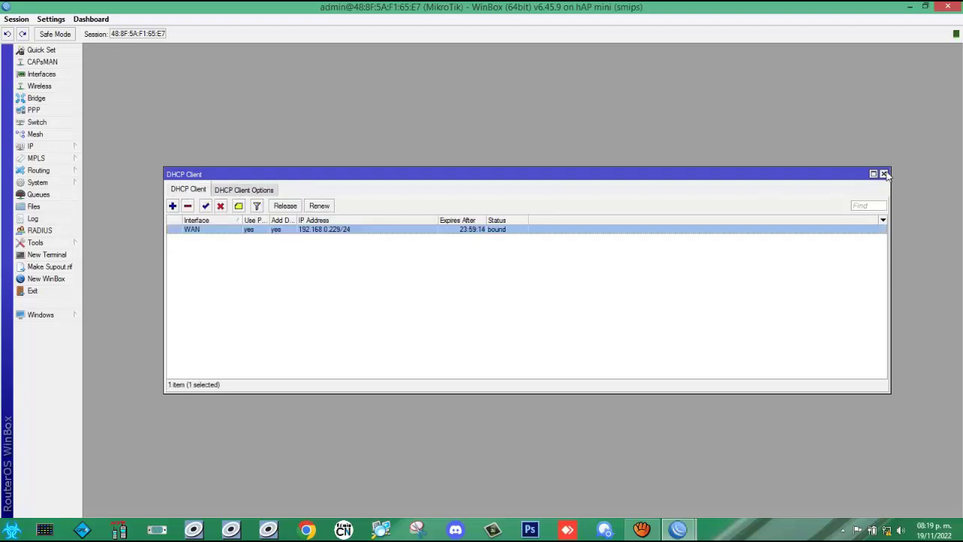
click(883, 173)
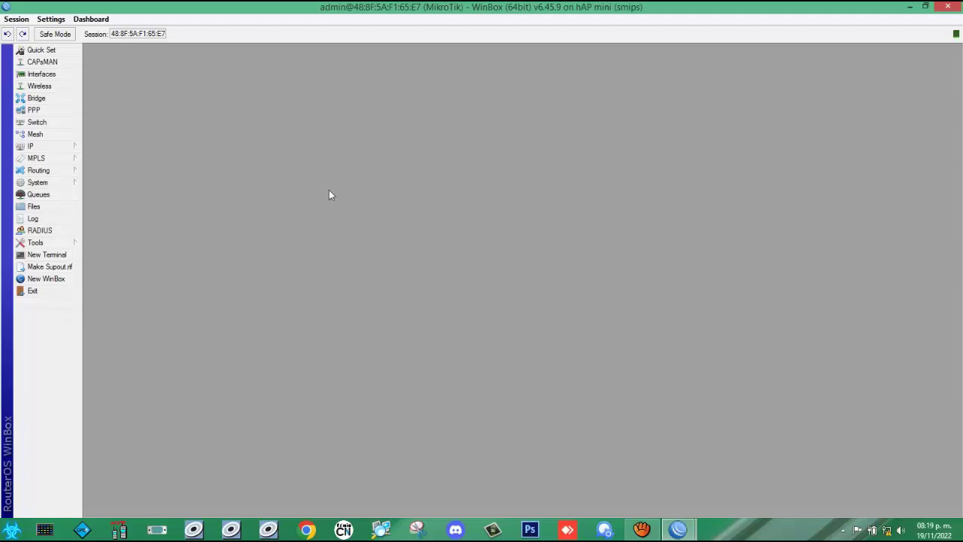
Step: Open IP > Firewall and add a new rule on the NAT tab
click(62, 149)
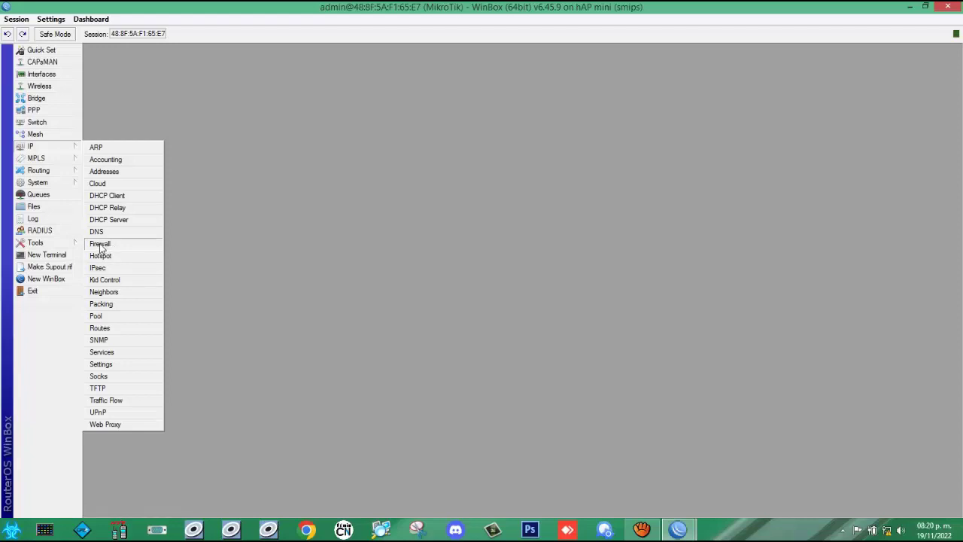
click(100, 244)
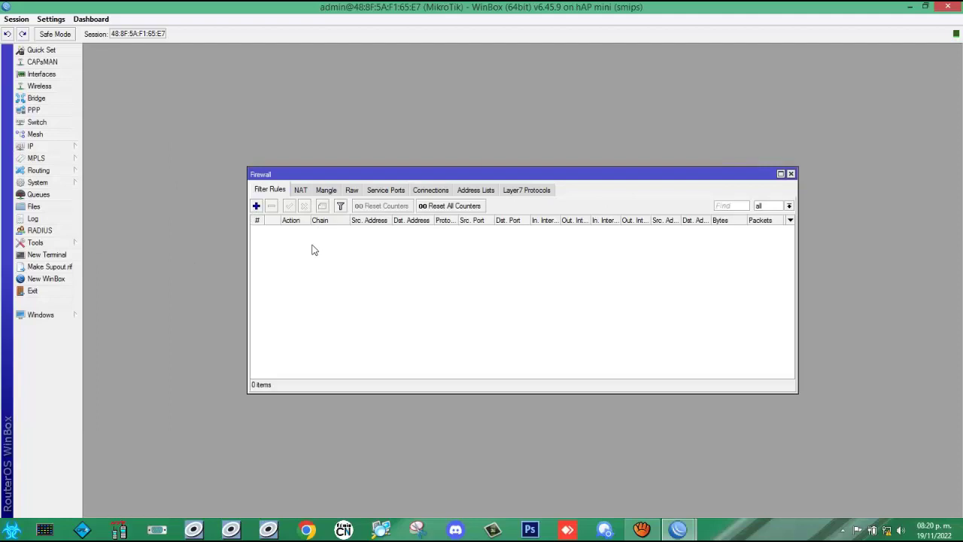
click(302, 193)
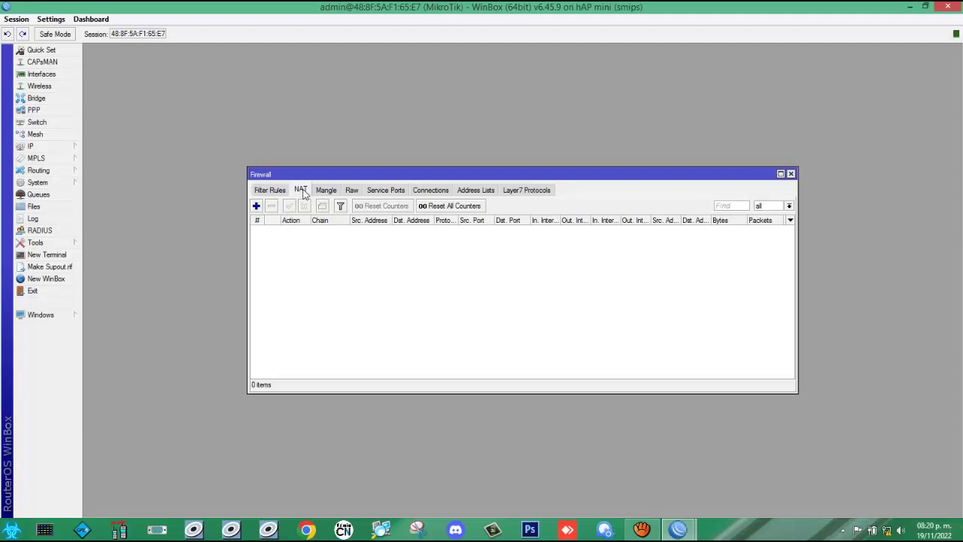
click(256, 207)
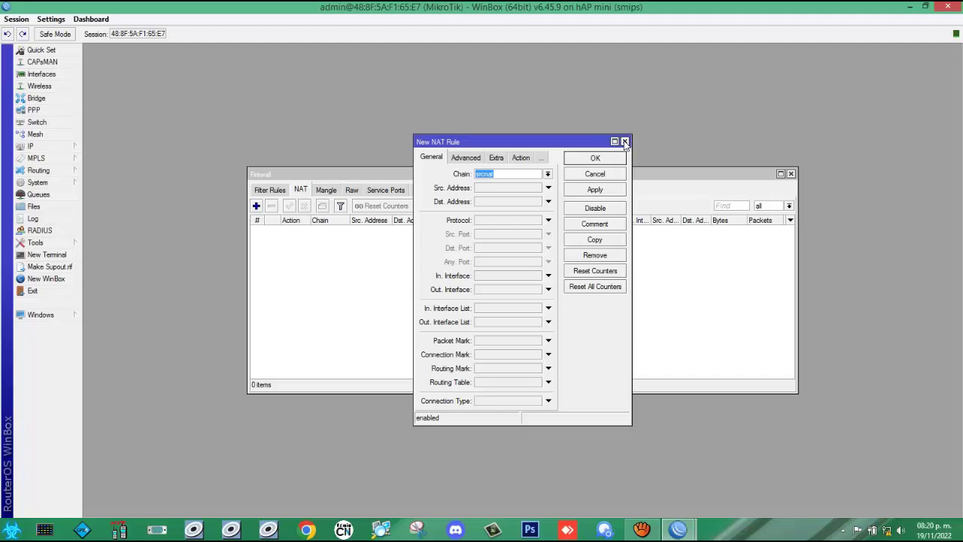
Step: Set the srcnat rule's Out. Interface to WAN
click(614, 142)
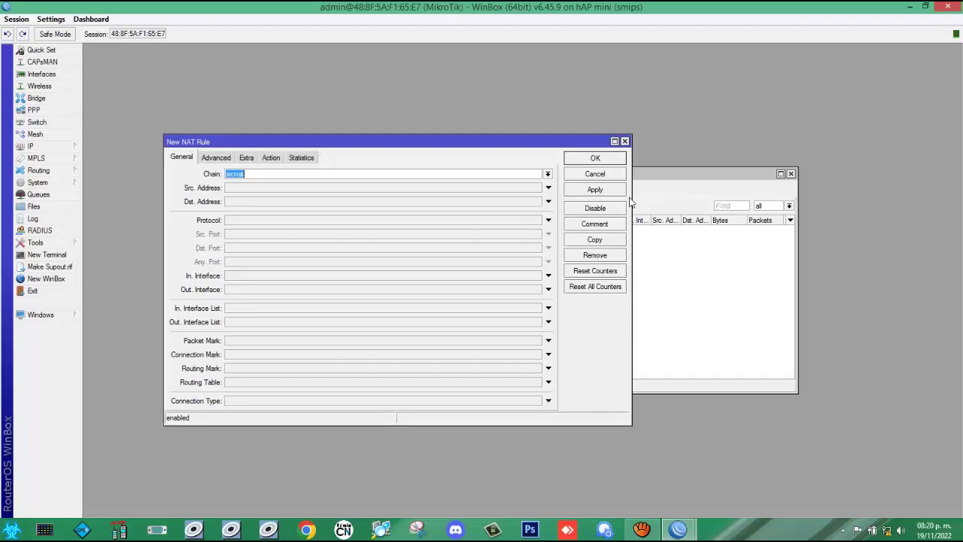
drag(632, 202, 928, 190)
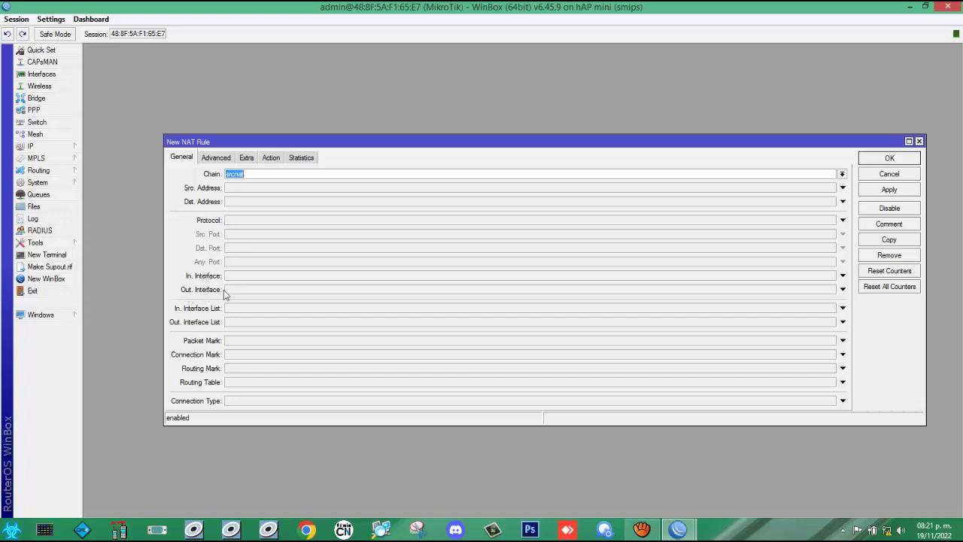
click(271, 293)
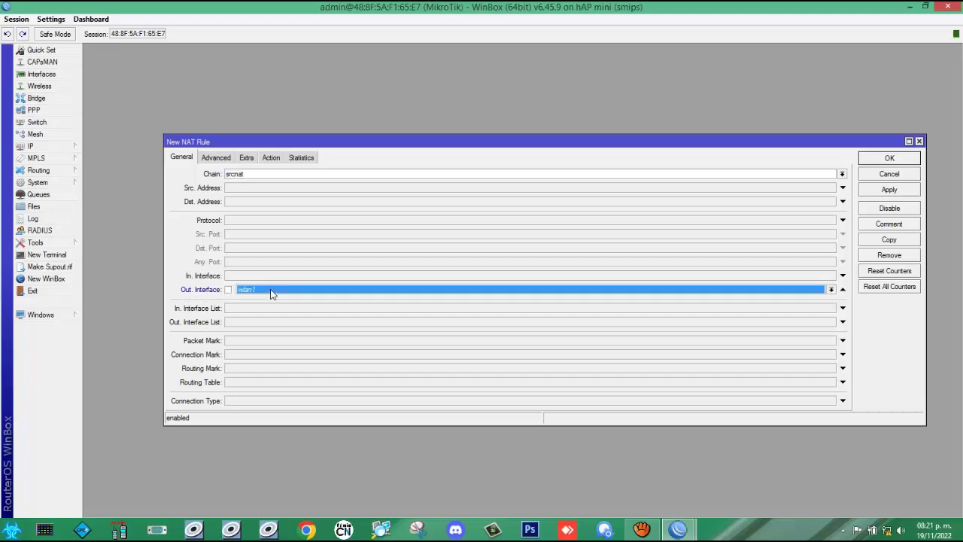
click(832, 291)
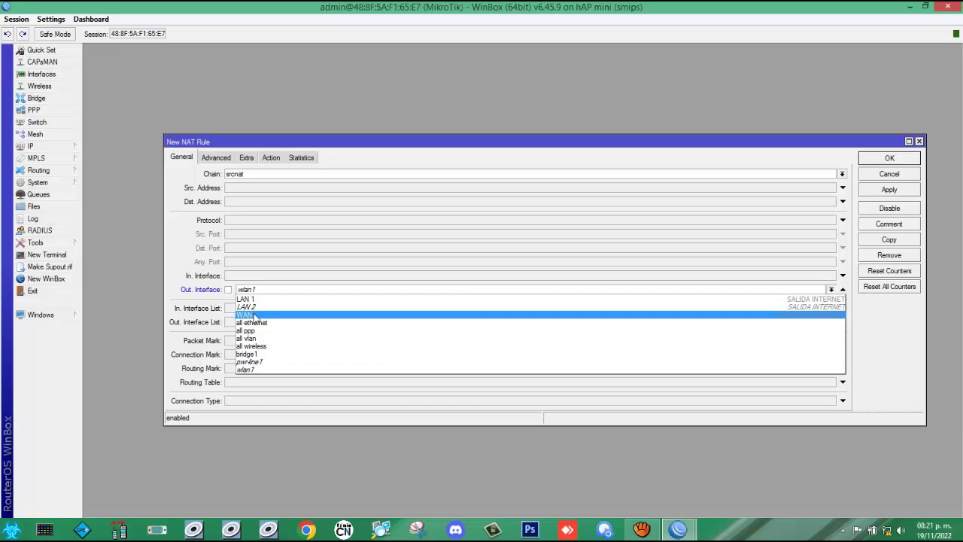
click(254, 315)
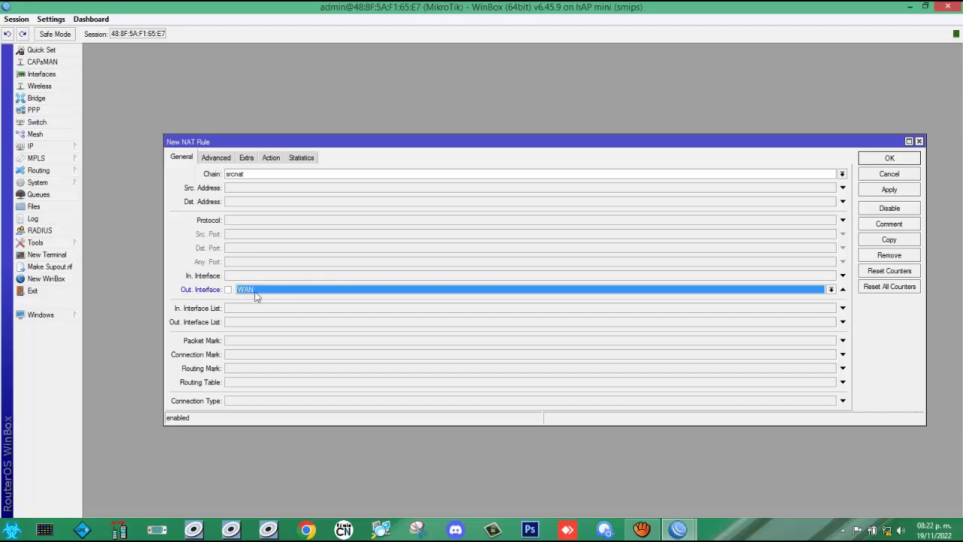
Step: Set the NAT rule's action to masquerade and save it
click(271, 158)
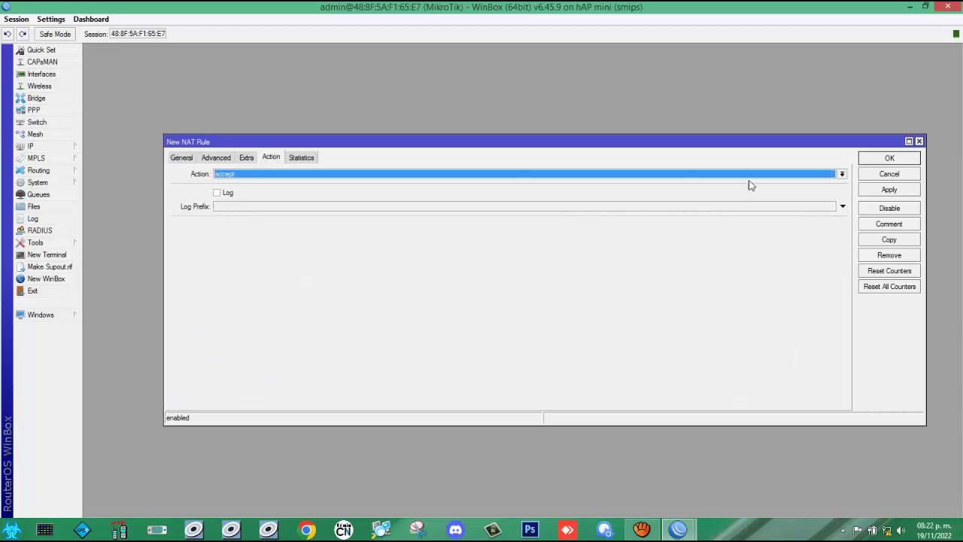
click(843, 175)
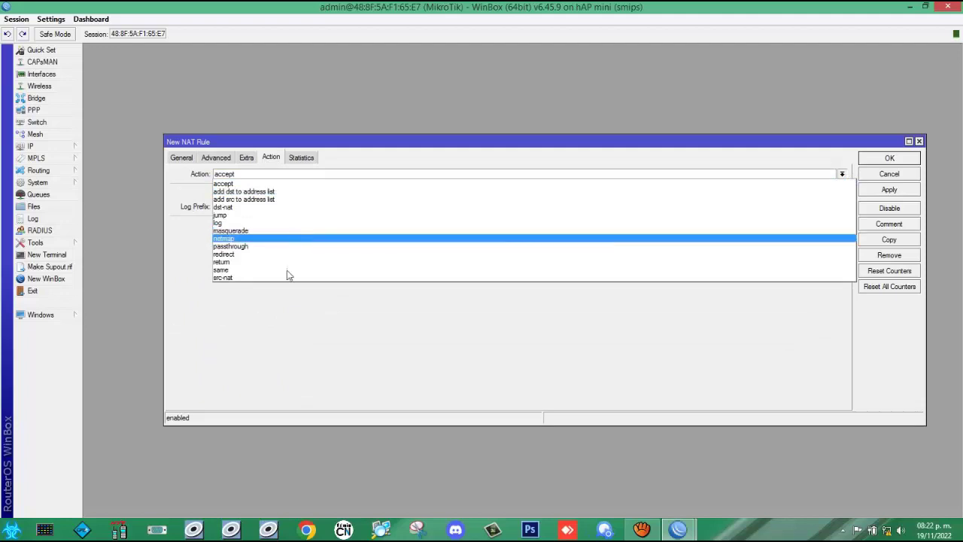
click(286, 232)
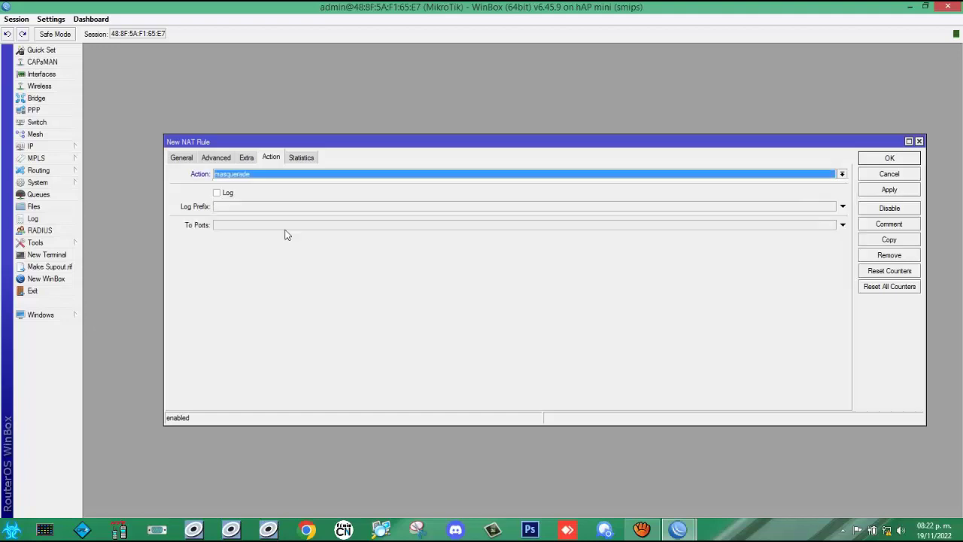
click(895, 192)
click(890, 159)
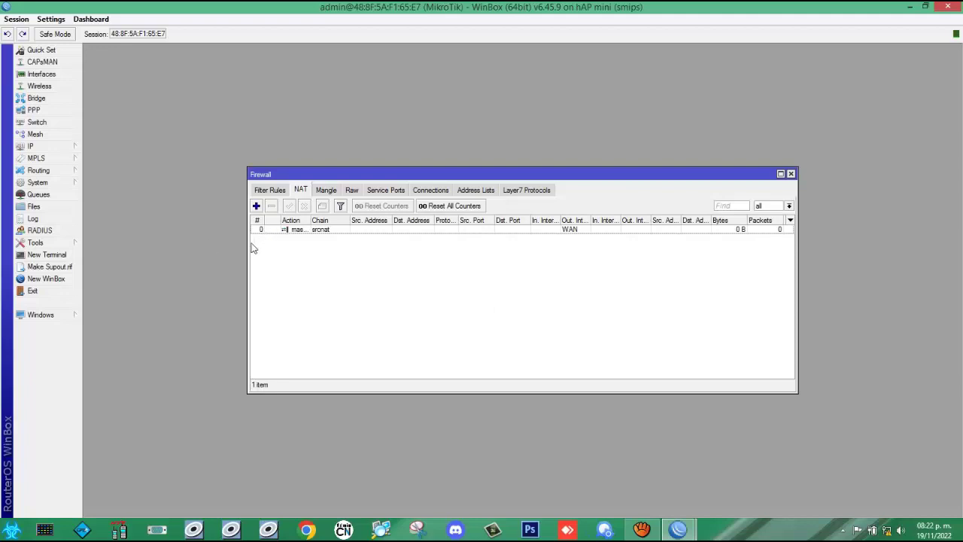
Step: Review the masquerade rule in the NAT list, then close the Firewall window
drag(248, 251, 123, 274)
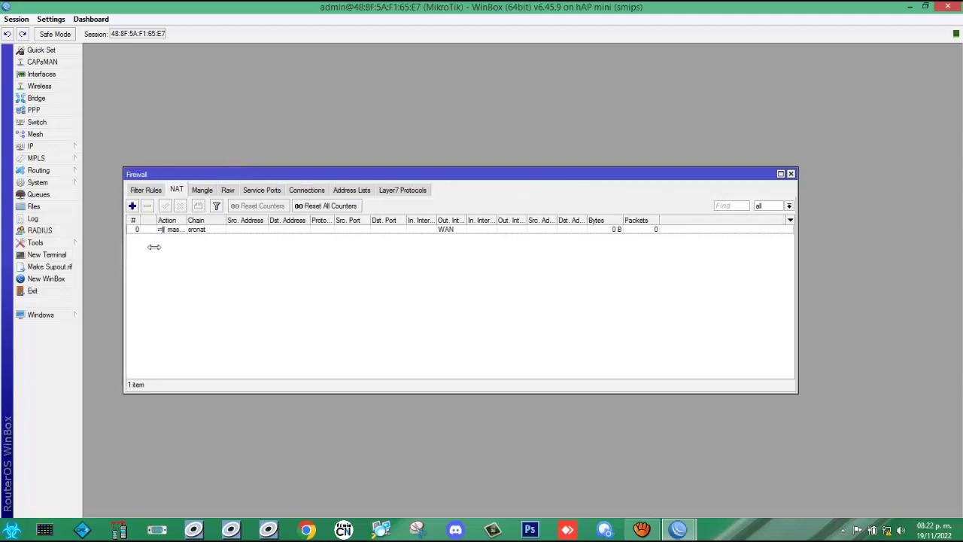
drag(187, 226, 277, 232)
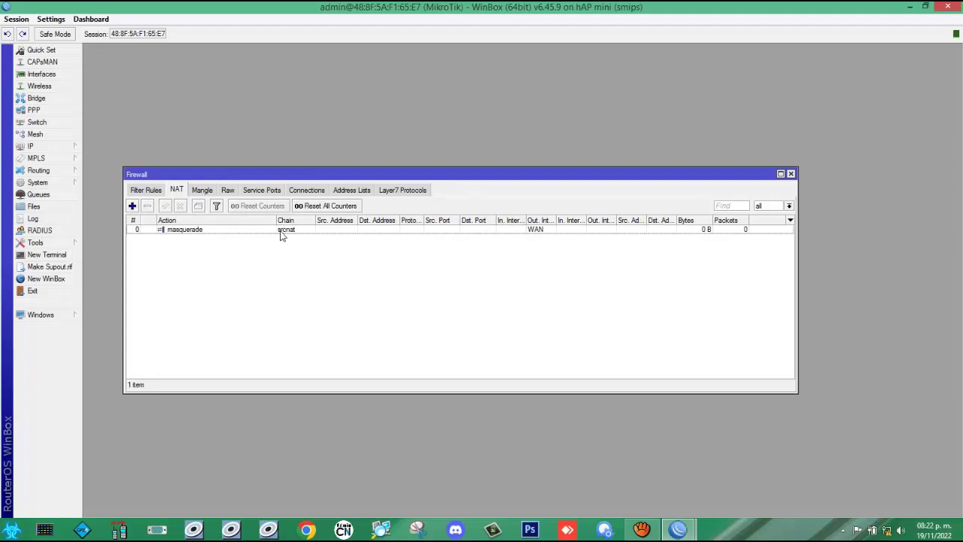
click(192, 230)
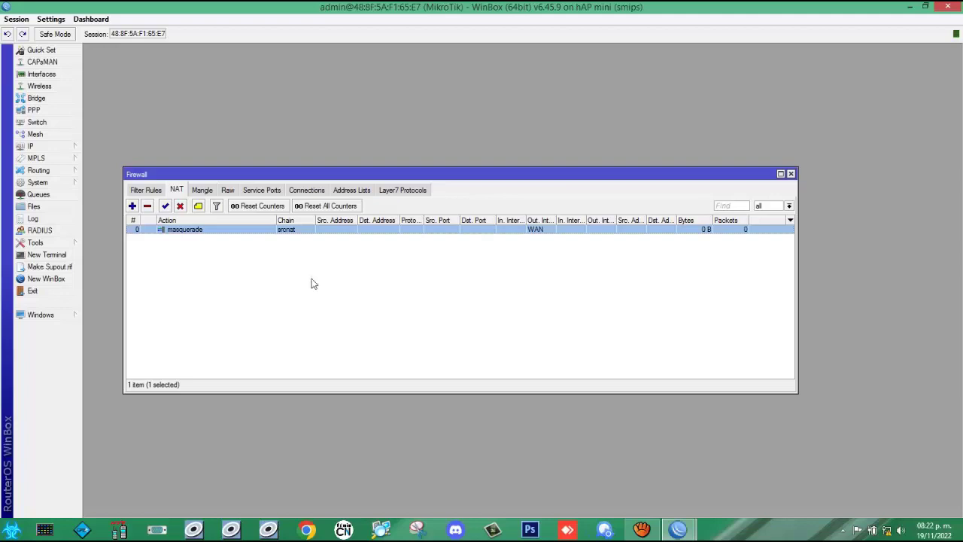
click(146, 190)
click(178, 190)
click(790, 174)
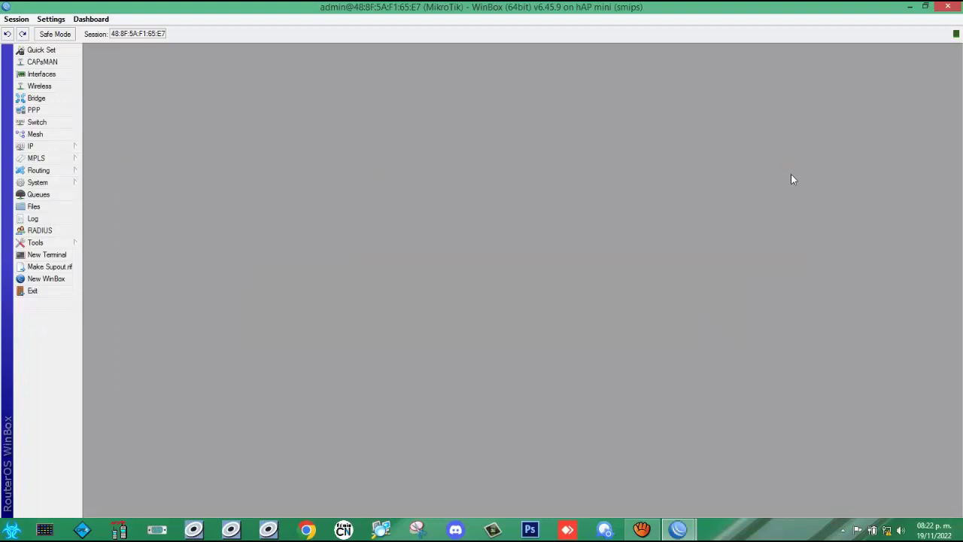
Step: Open IP > DHCP Server and widen the window showing its empty server list
click(36, 147)
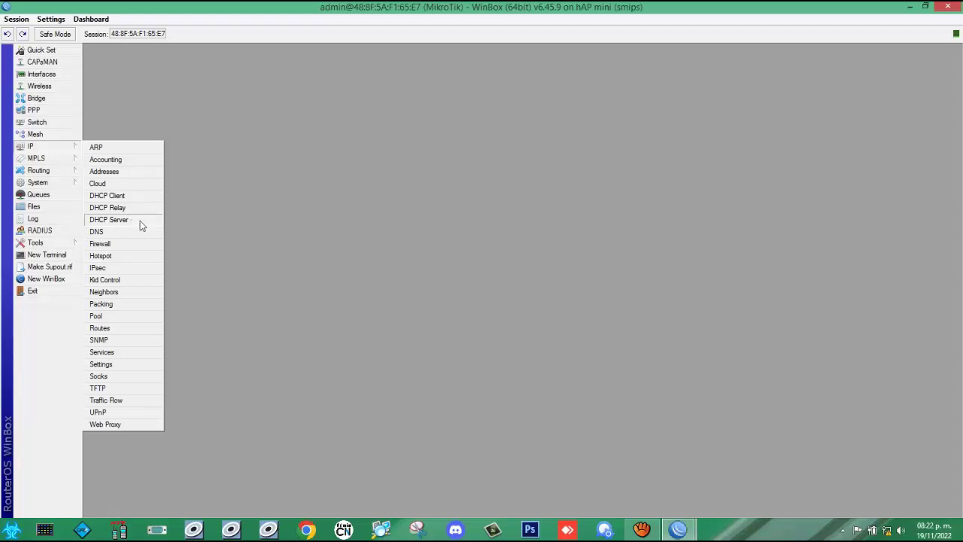
click(140, 221)
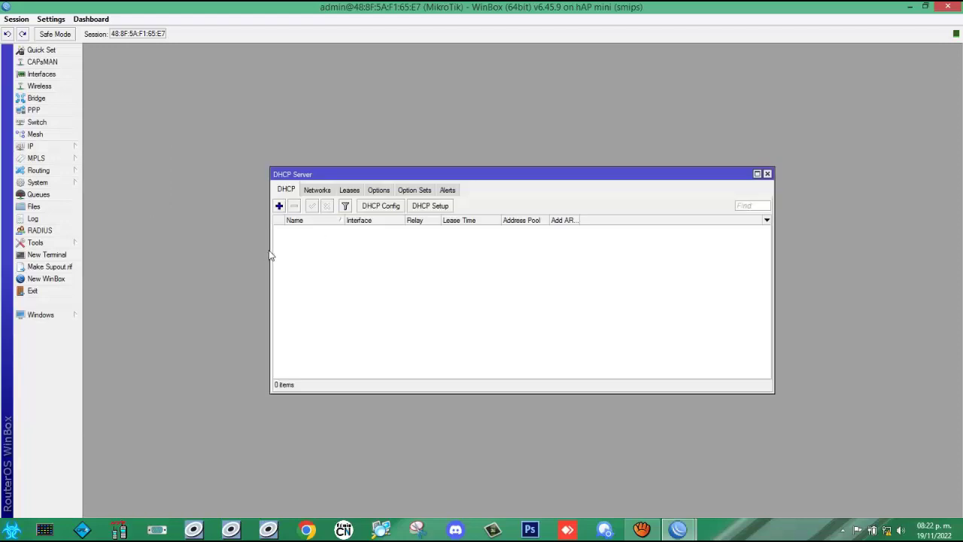
drag(270, 254, 193, 255)
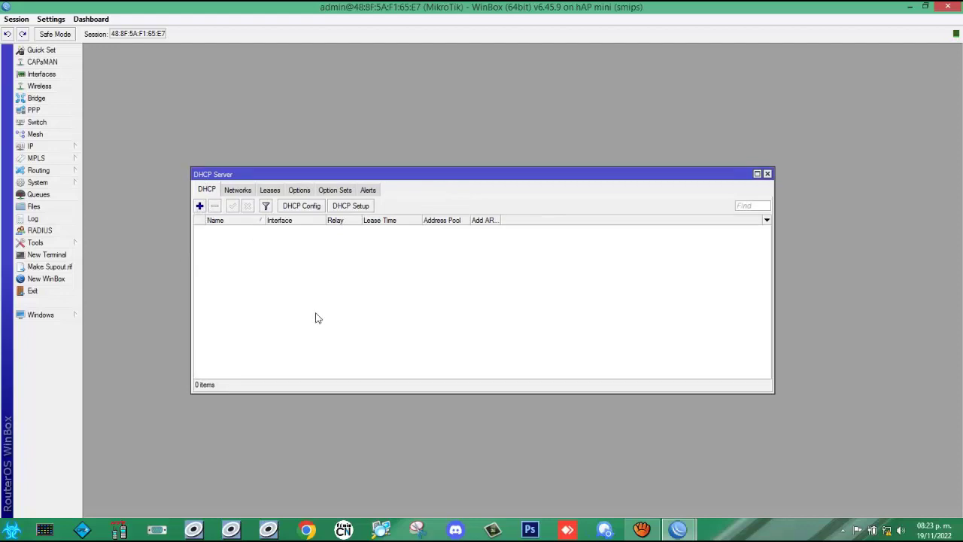
Step: Start the DHCP Setup wizard and choose bridge1 as the server interface
click(360, 212)
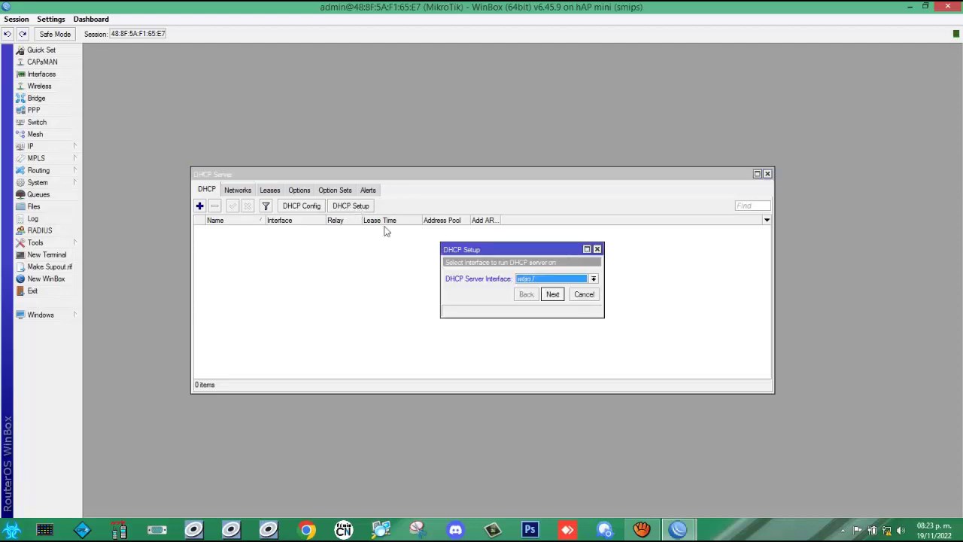
drag(441, 280, 279, 275)
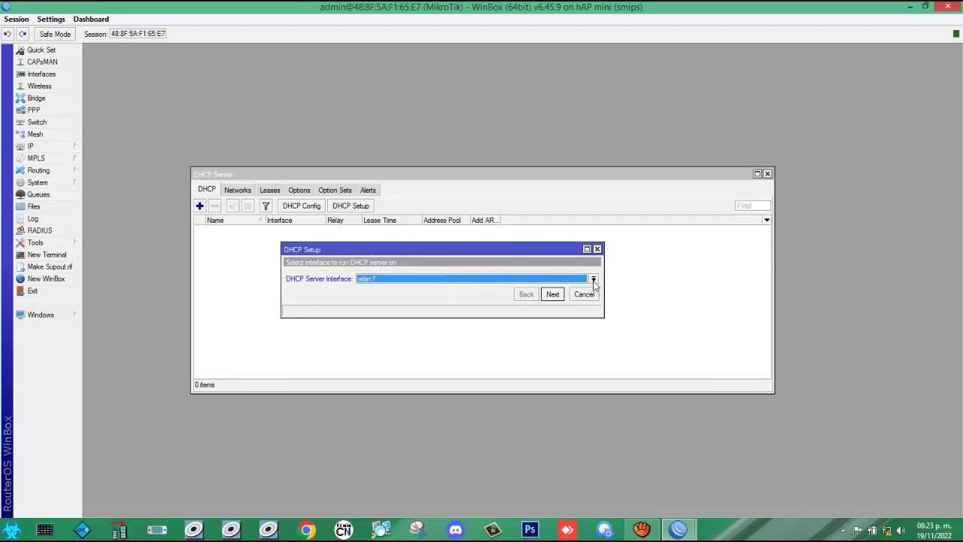
click(593, 280)
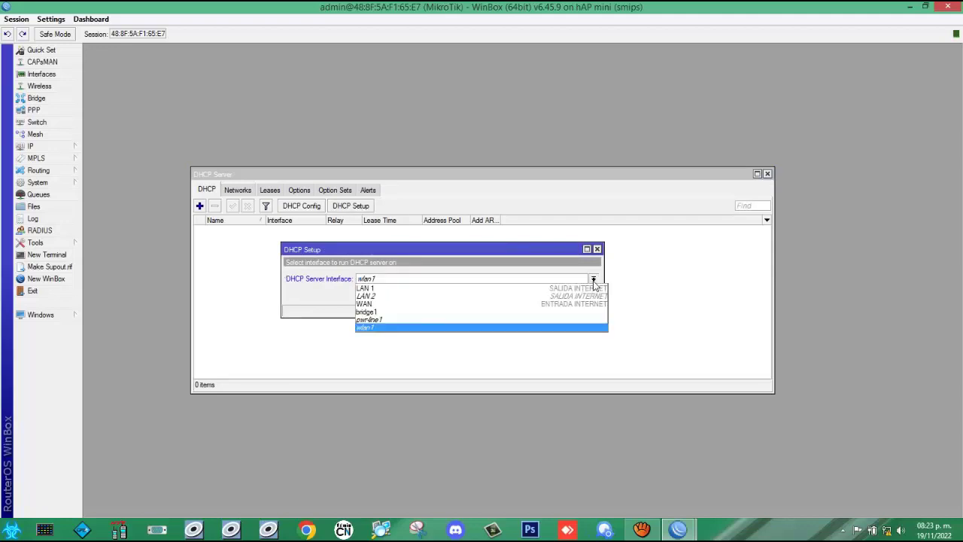
click(407, 315)
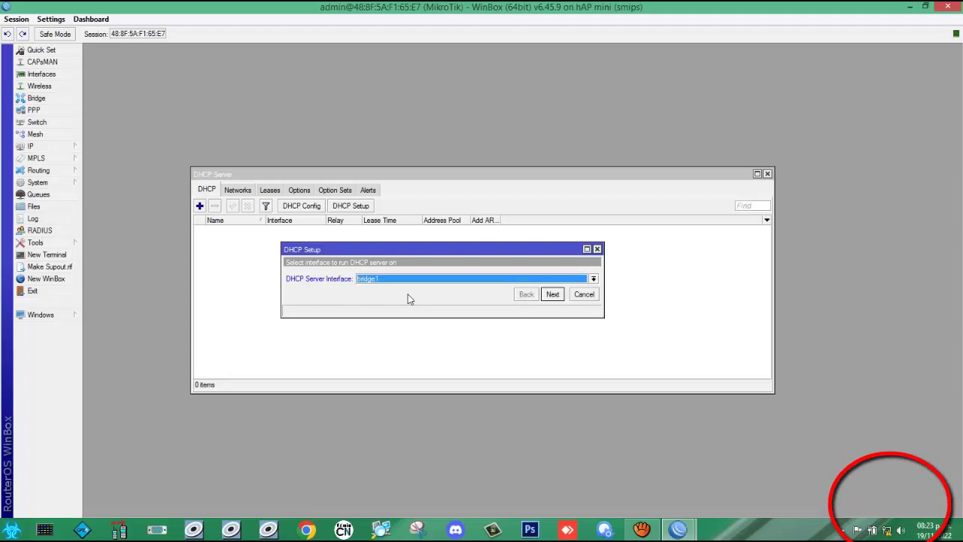
Step: Accept address space 192.168.1.0/24 and gateway 192.168.1.1
click(554, 296)
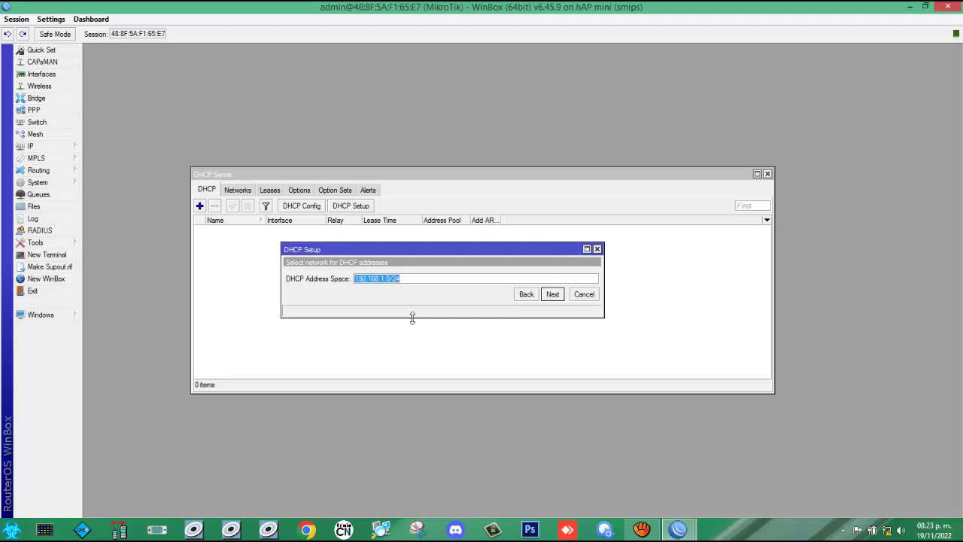
click(555, 298)
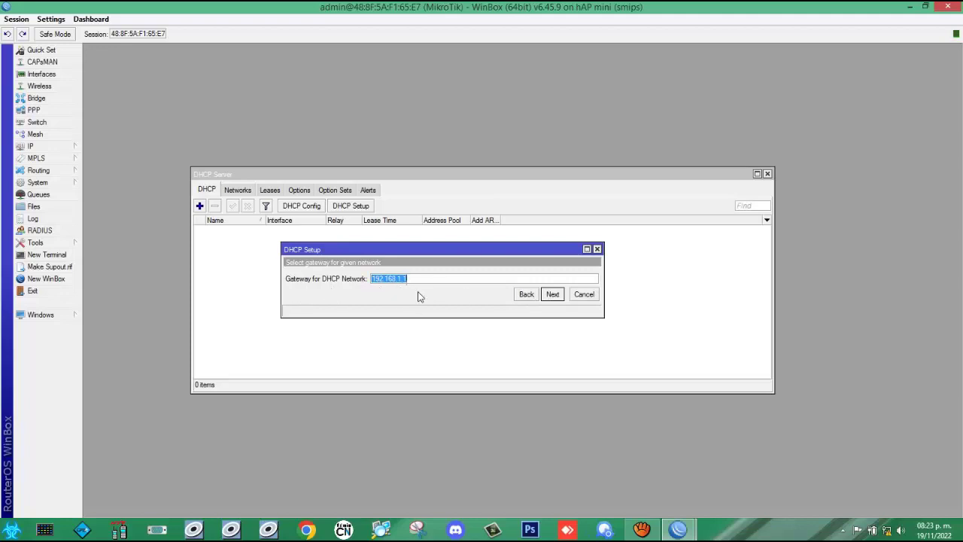
click(552, 294)
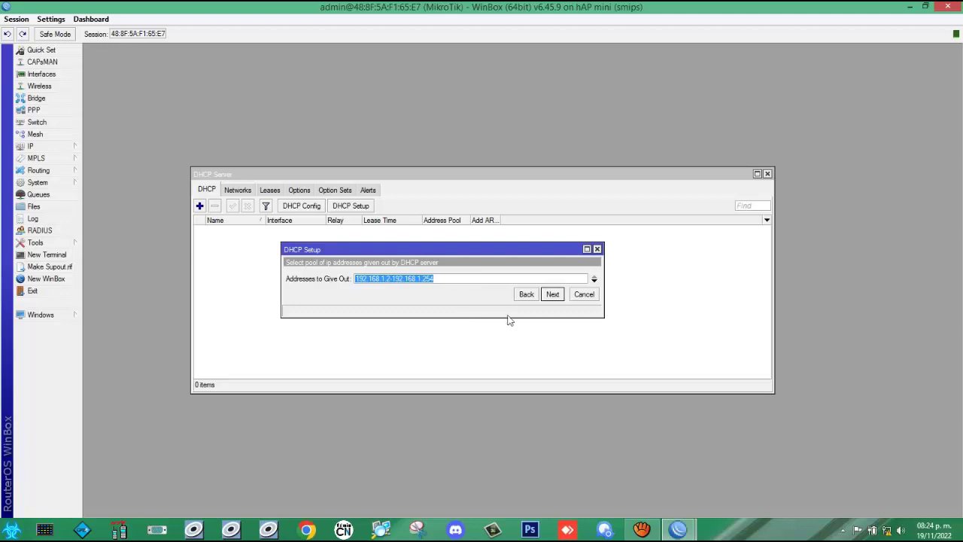
Step: Accept the 192.168.1.2-192.168.1.254 pool, DNS 192.168.0.1 and 10-minute lease, then close the DHCP Server window
click(552, 294)
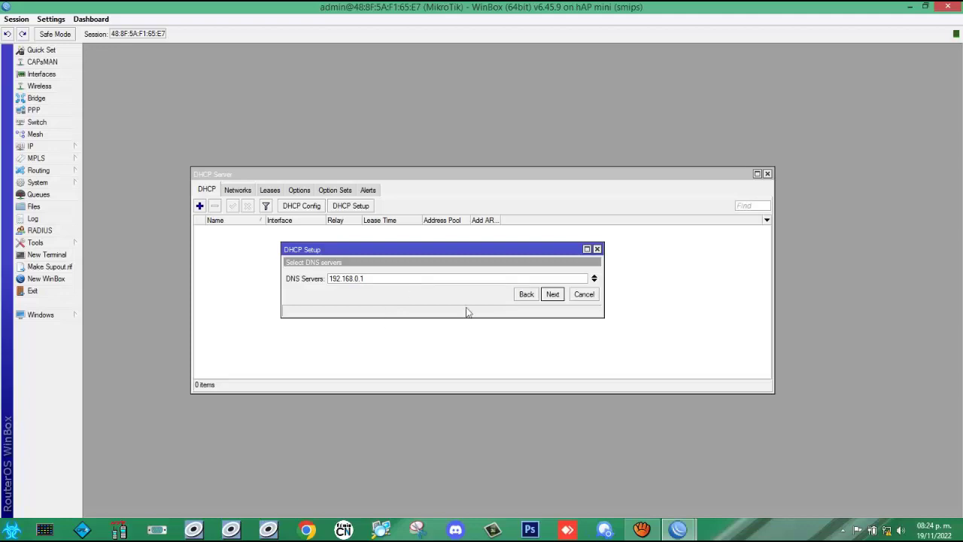
click(553, 294)
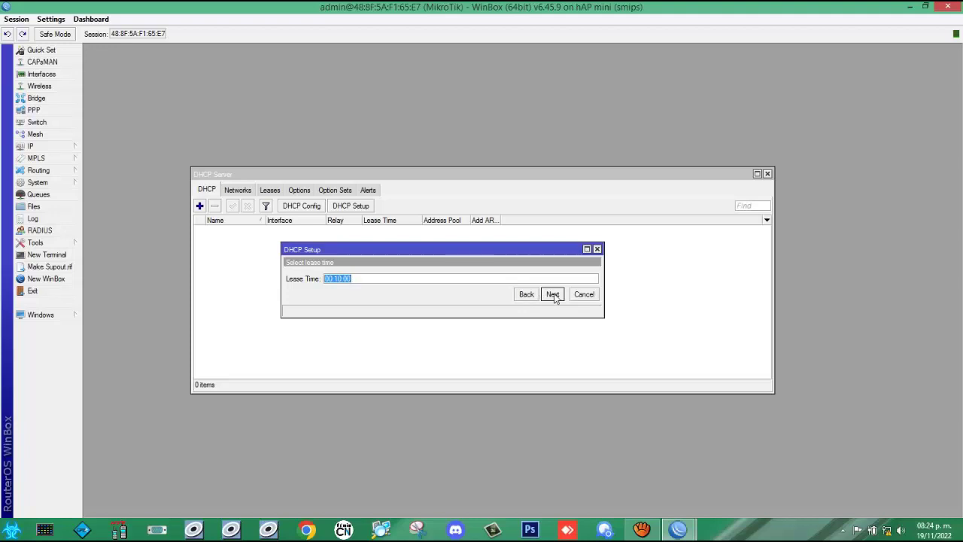
click(553, 294)
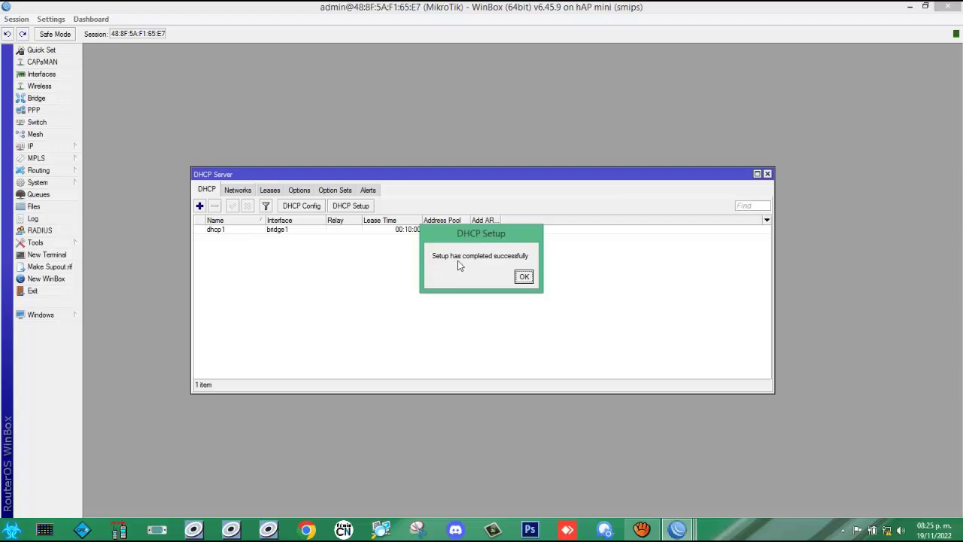
click(526, 278)
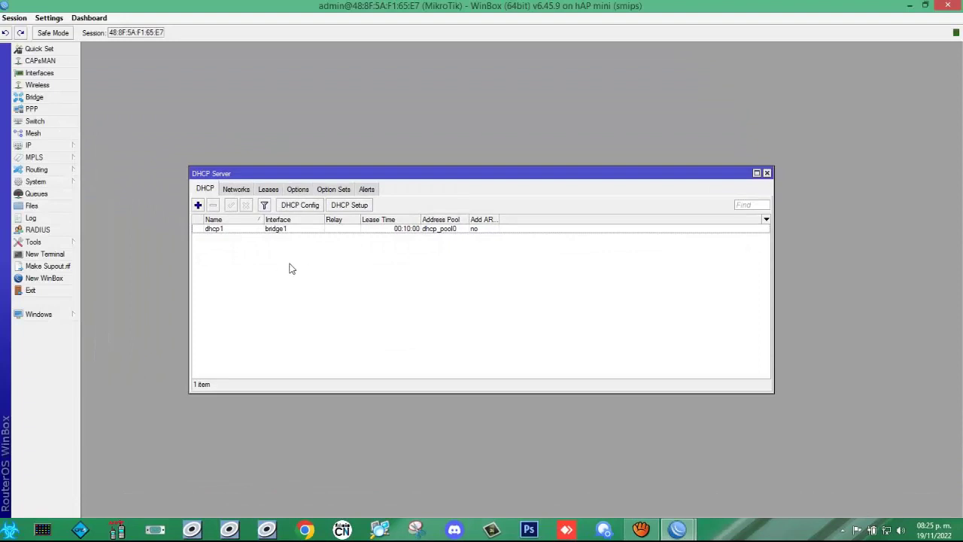
click(767, 175)
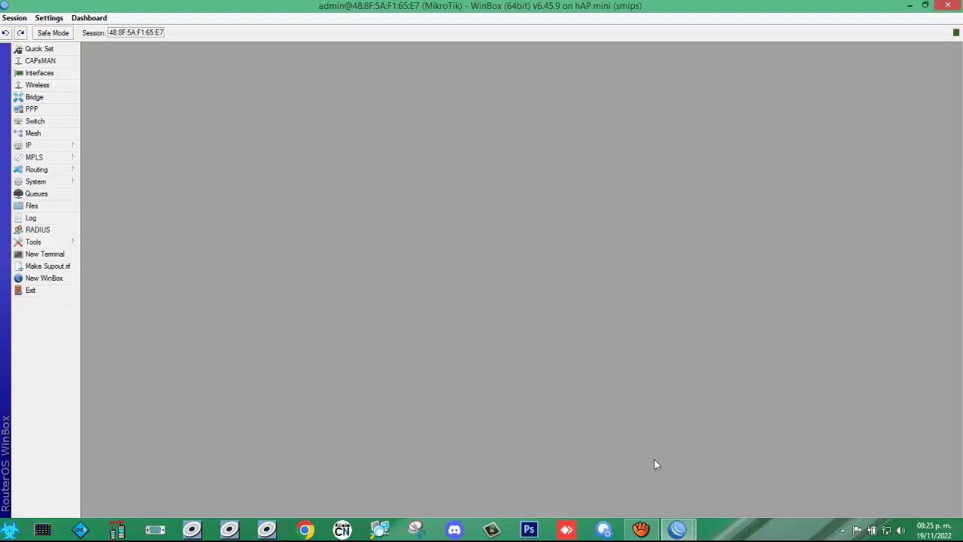
Step: Run a fast.com speed test in Chrome's service profile (91 Mbps), then close the window
click(304, 530)
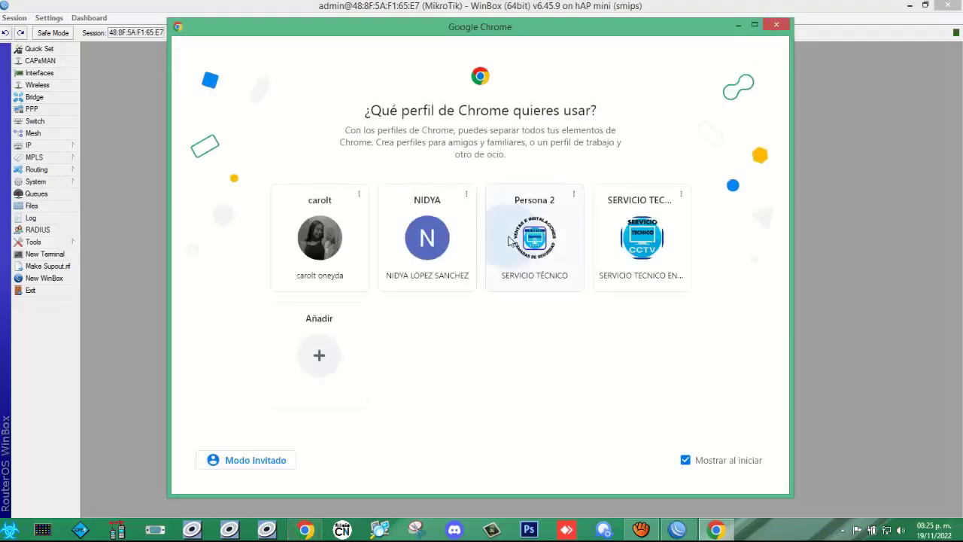
click(510, 243)
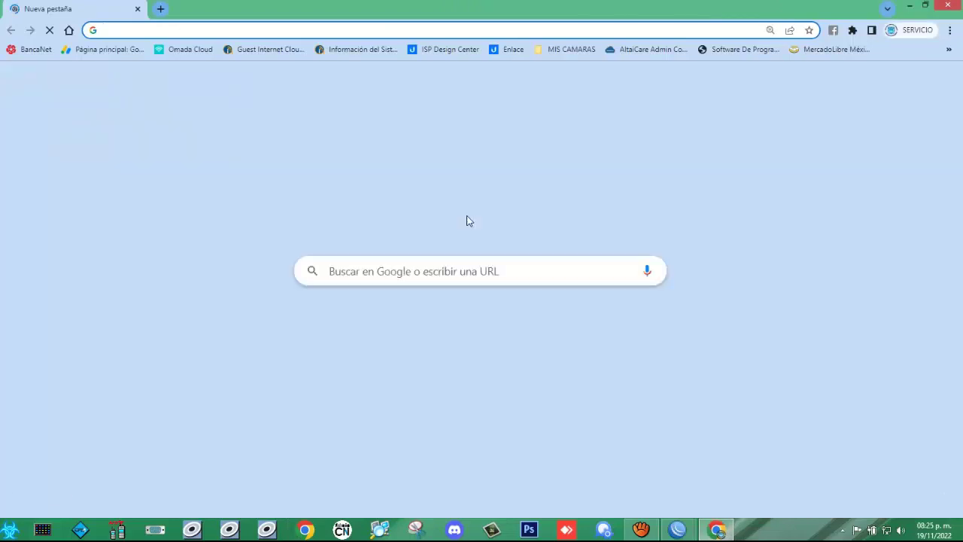
click(476, 343)
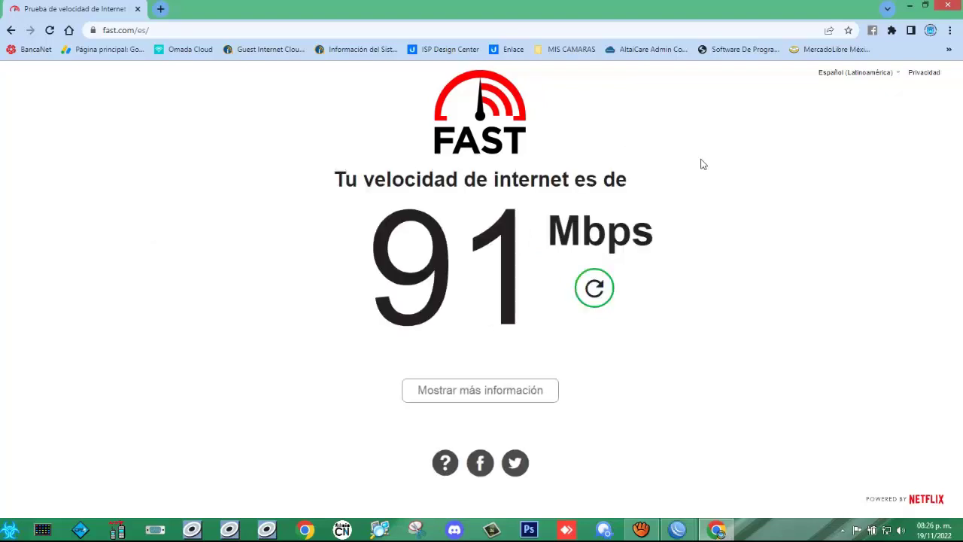
key(alt+F4)
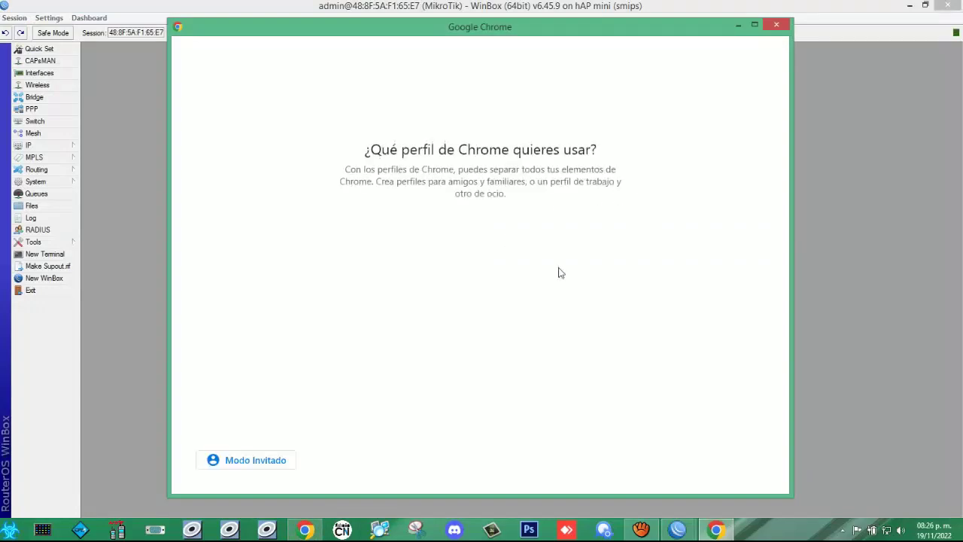
Step: Run a Speedtest.net test in the service profile, translated to Spanish (93.34 Mbps download)
click(537, 244)
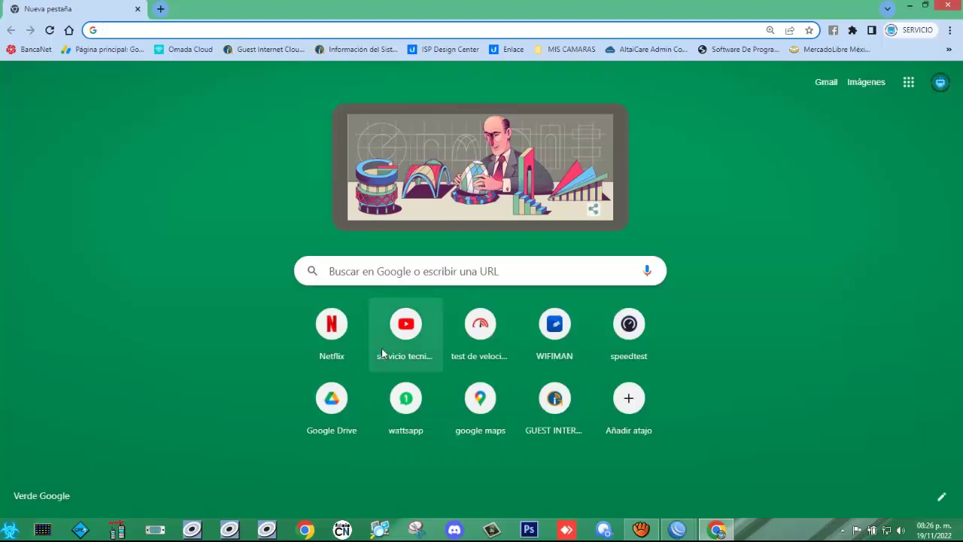
click(637, 336)
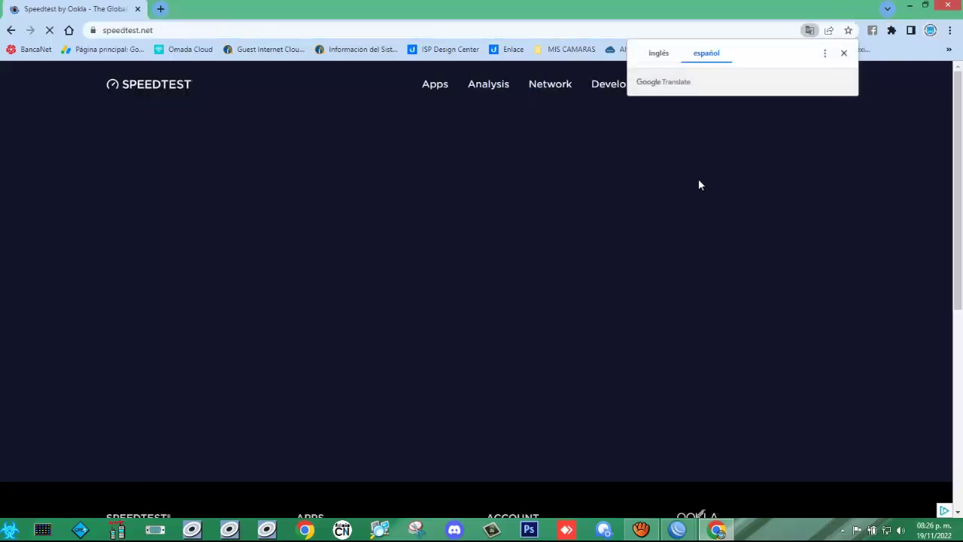
click(844, 53)
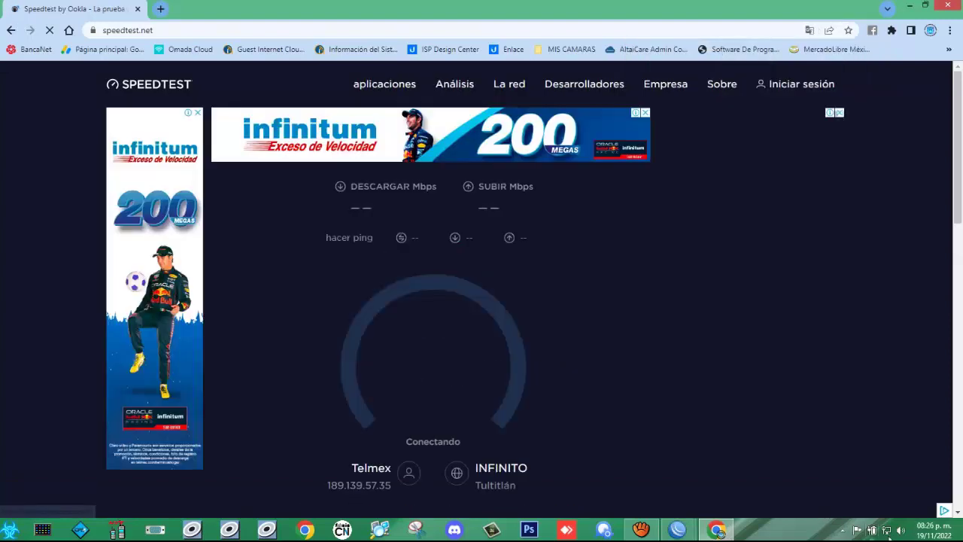
Step: Check the PC's network connection status in the tray, then close Chrome
click(887, 533)
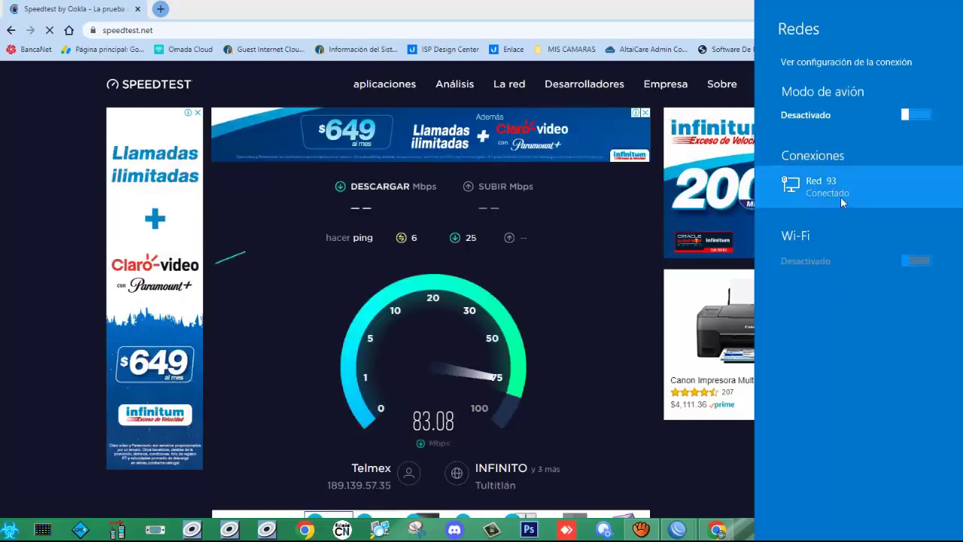
click(721, 478)
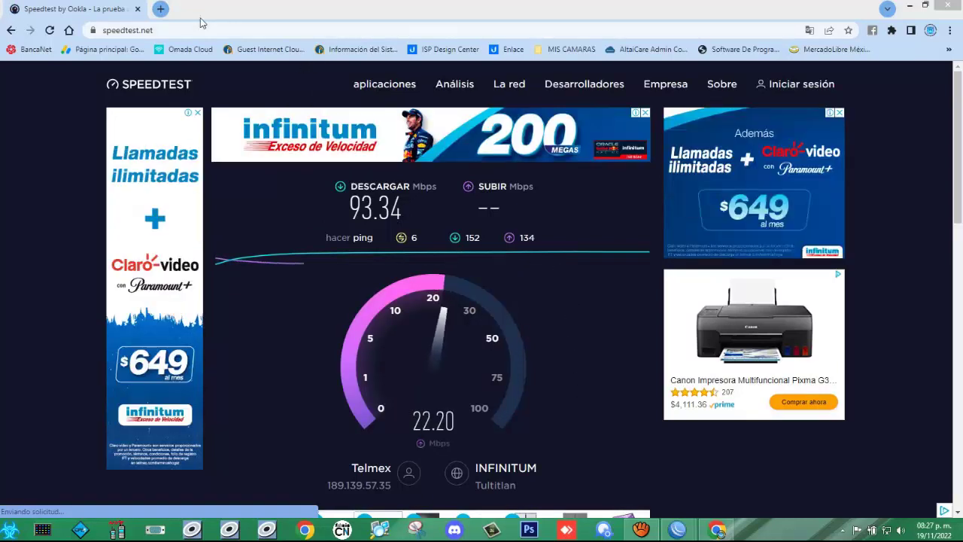
click(944, 7)
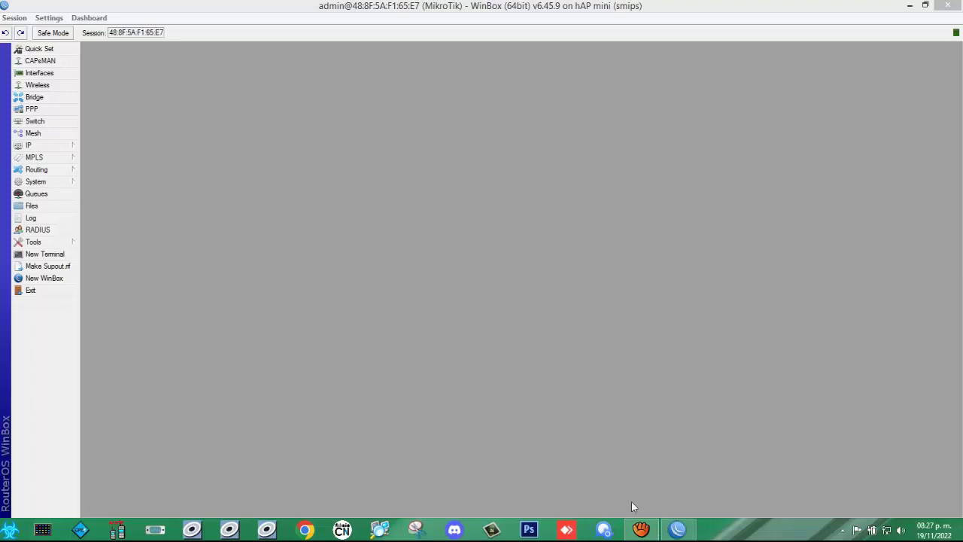
Step: Close the hAP mini WinBox session and the relaunched loader, leaving the desktop
click(477, 171)
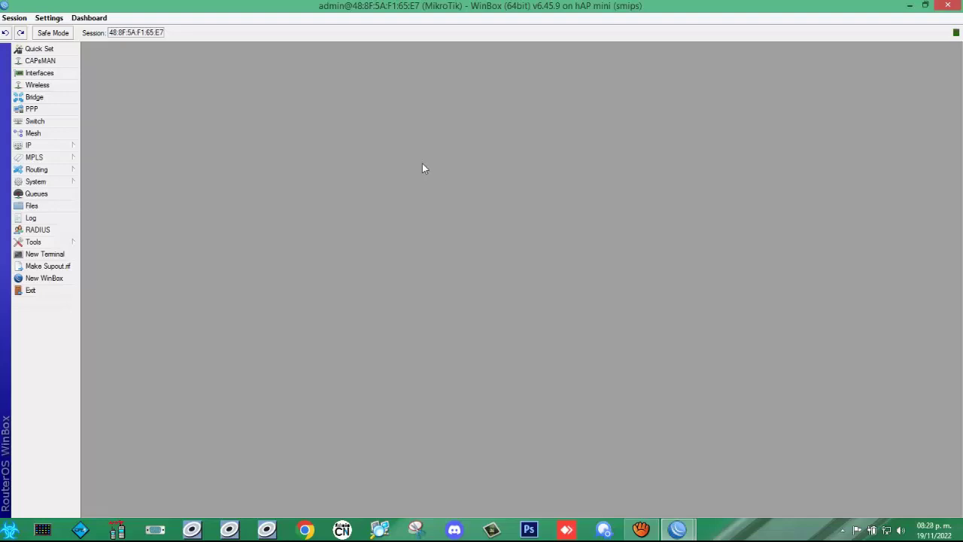
click(947, 5)
key(w)
key(Return)
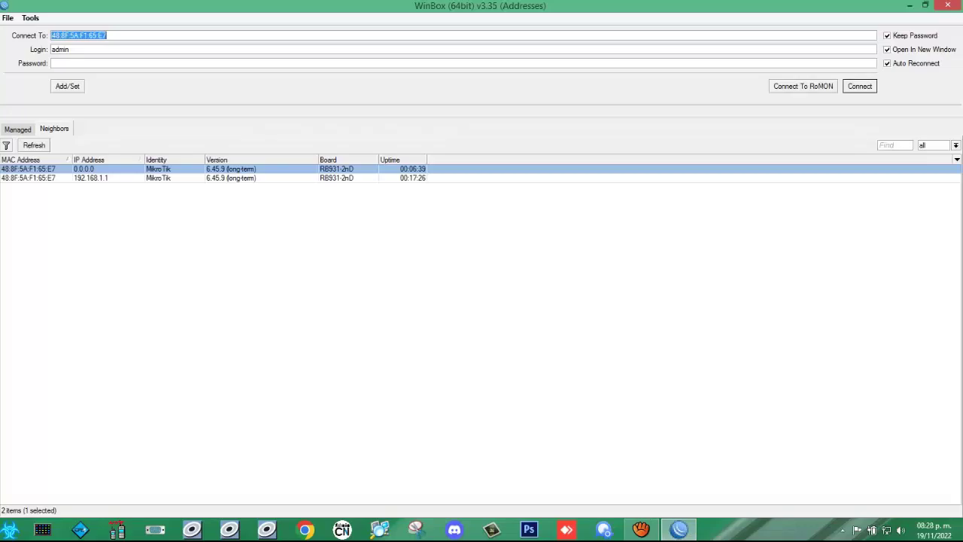
click(947, 5)
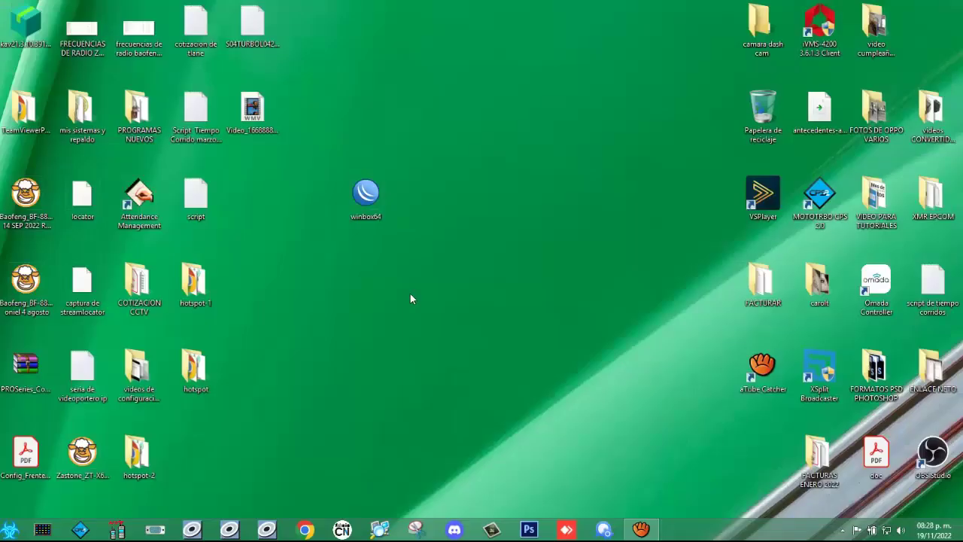
Step: Relaunch winbox64 and connect to the router at 192.168.1.1 listed under Neighbors
double_click(361, 188)
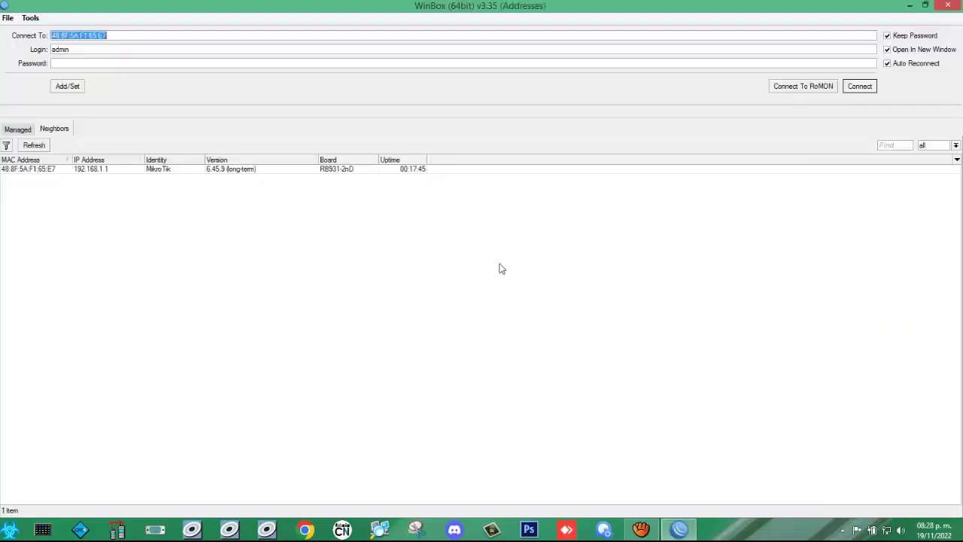
click(37, 171)
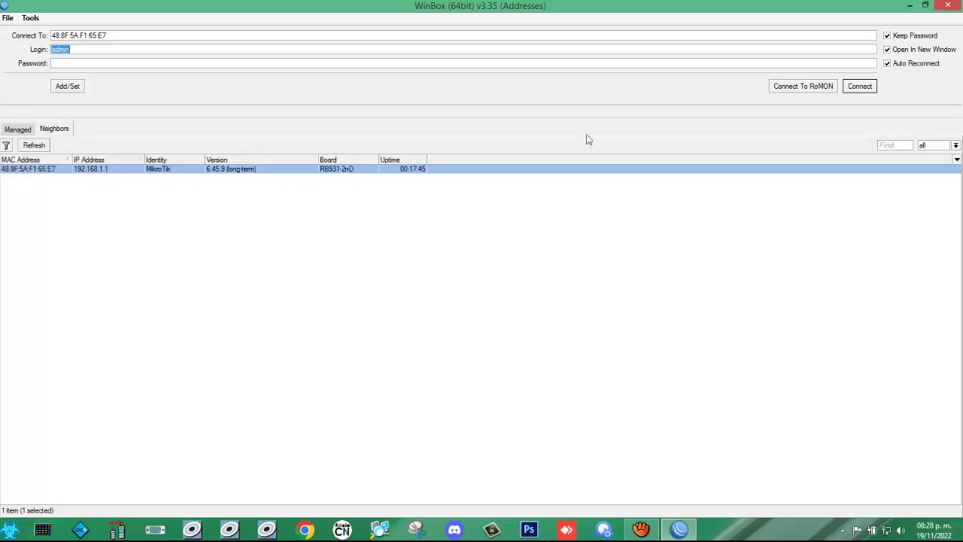
click(861, 86)
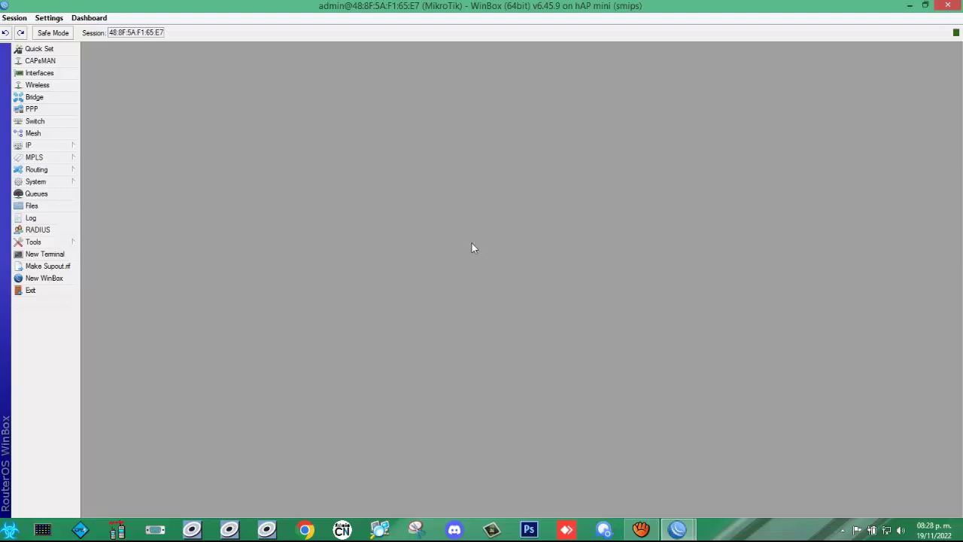
Step: Open IP > Hotspot and widen the window on both sides to show all sections
click(41, 148)
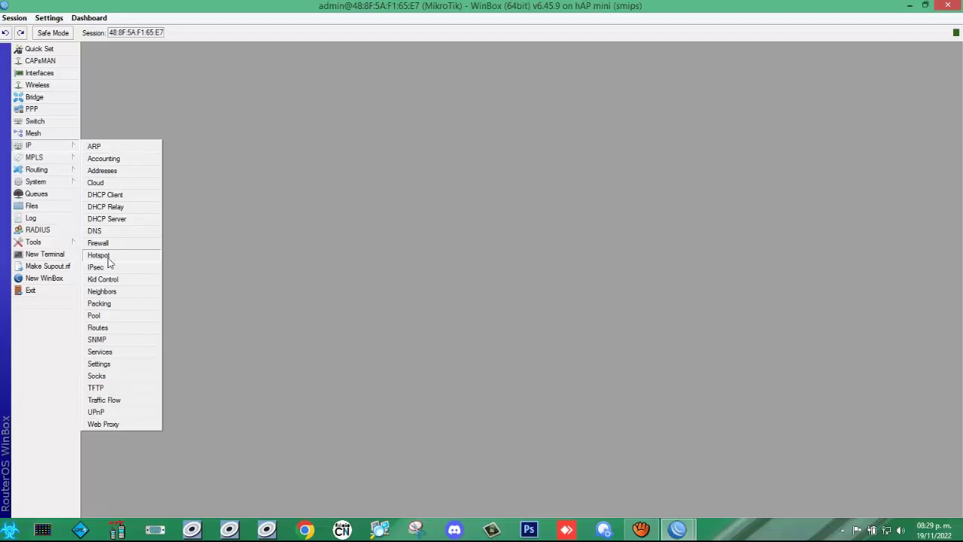
click(107, 256)
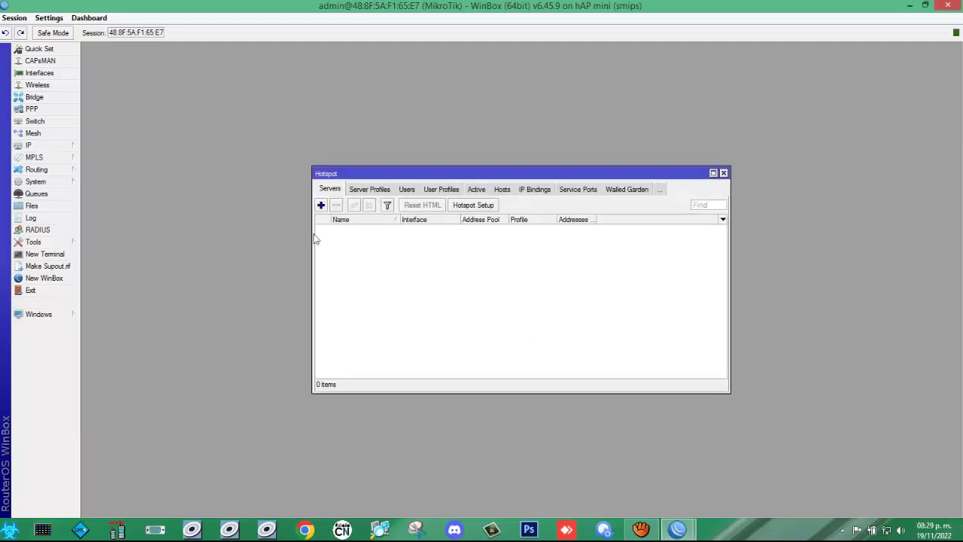
drag(313, 240, 155, 251)
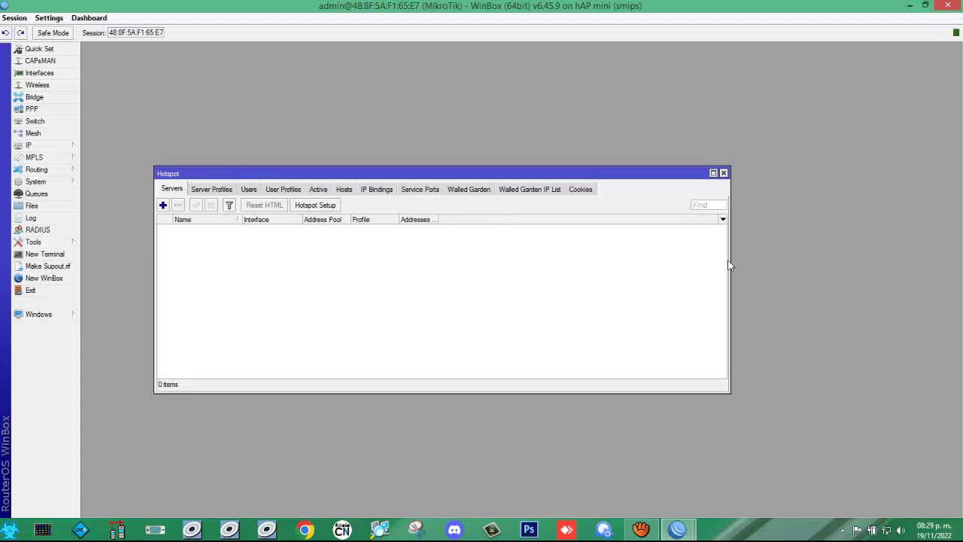
drag(729, 263, 853, 257)
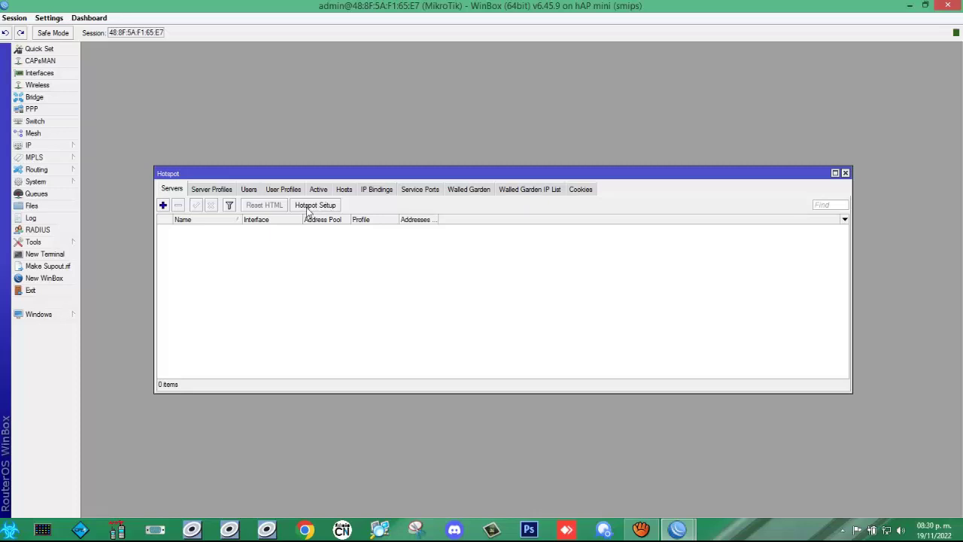
Step: Start the Hotspot Setup wizard and choose bridge1 as the hotspot interface
click(313, 205)
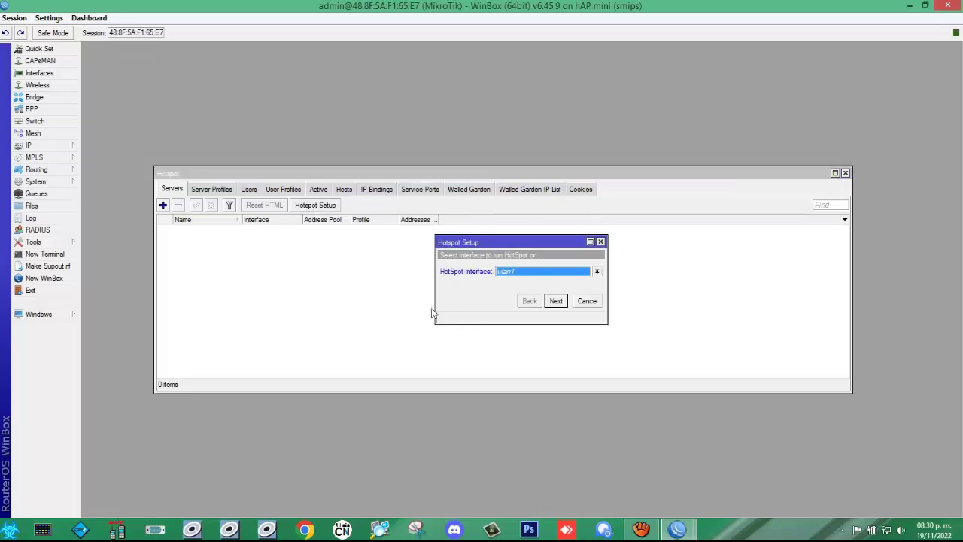
drag(437, 316, 300, 325)
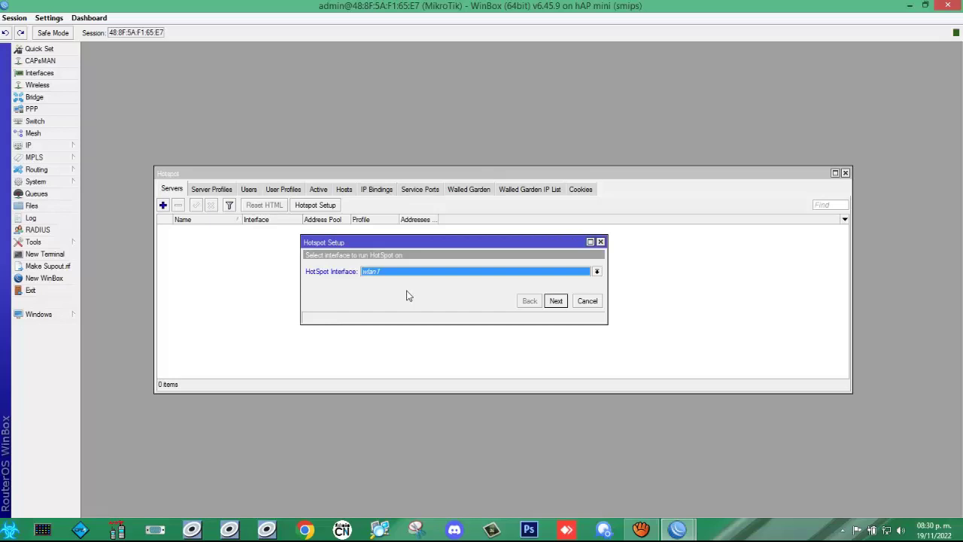
click(597, 271)
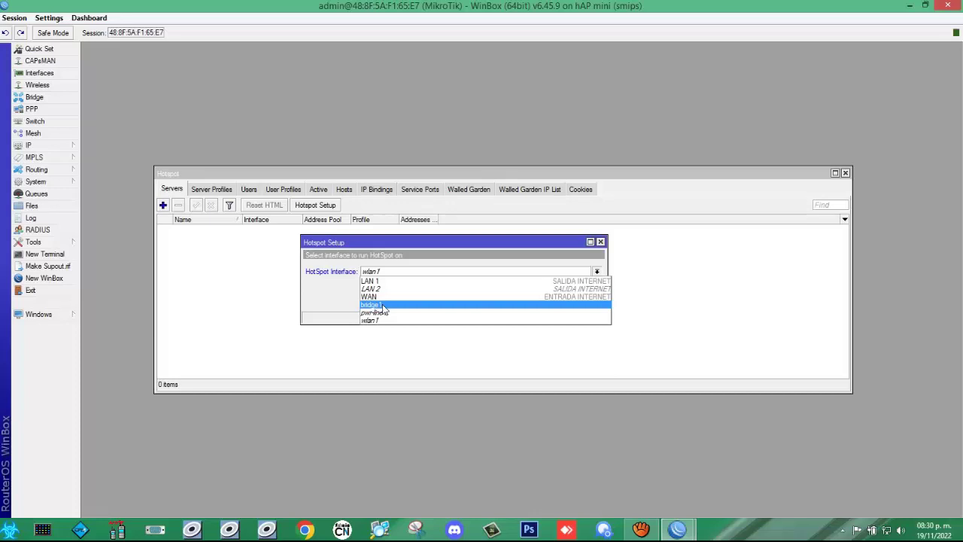
click(382, 306)
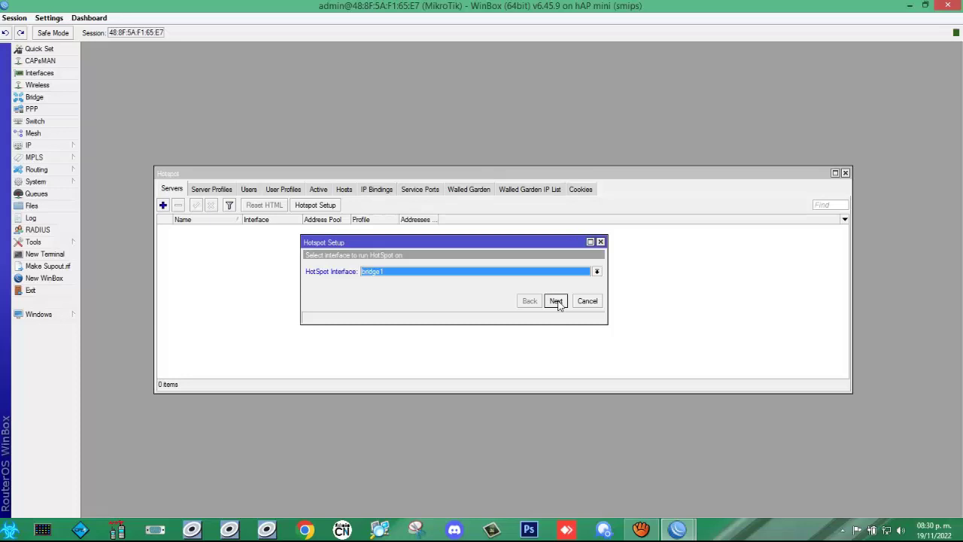
click(556, 301)
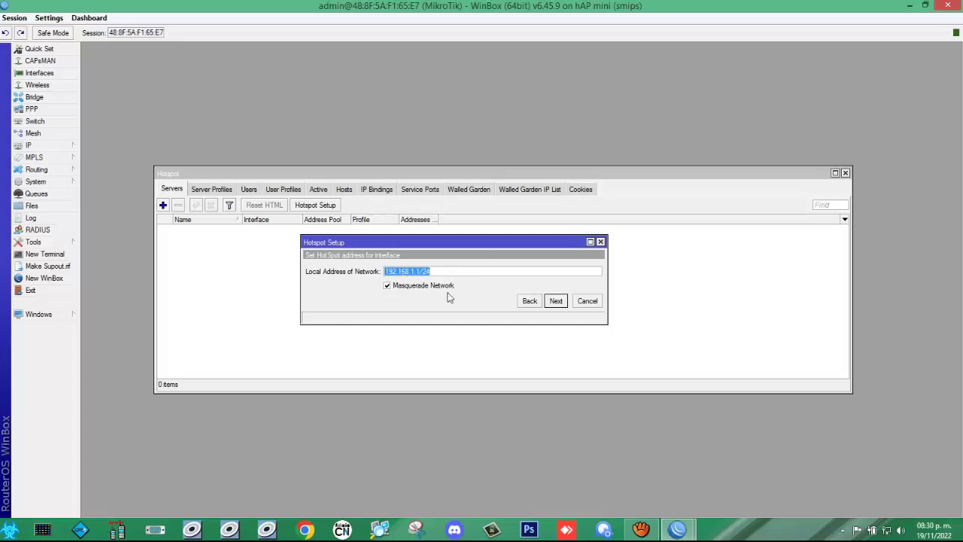
Step: Accept local address 192.168.1.1/24 and the 192.168.1.2-192.168.1.254 pool, with no certificate or SMTP server
click(560, 305)
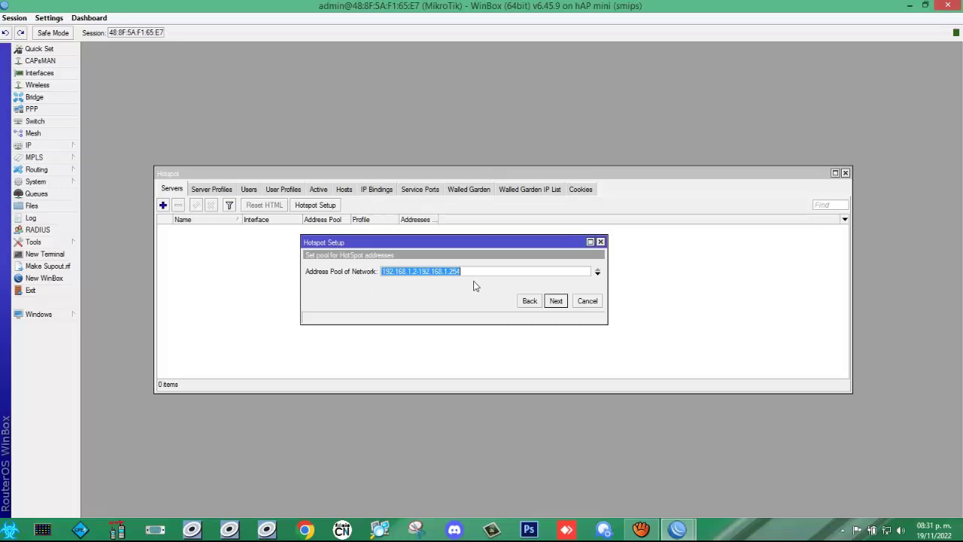
click(556, 302)
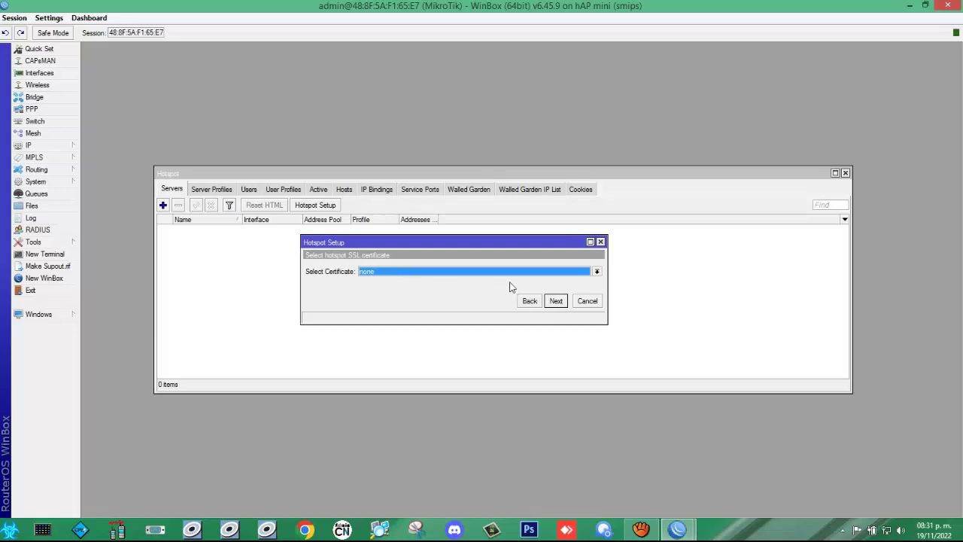
click(556, 301)
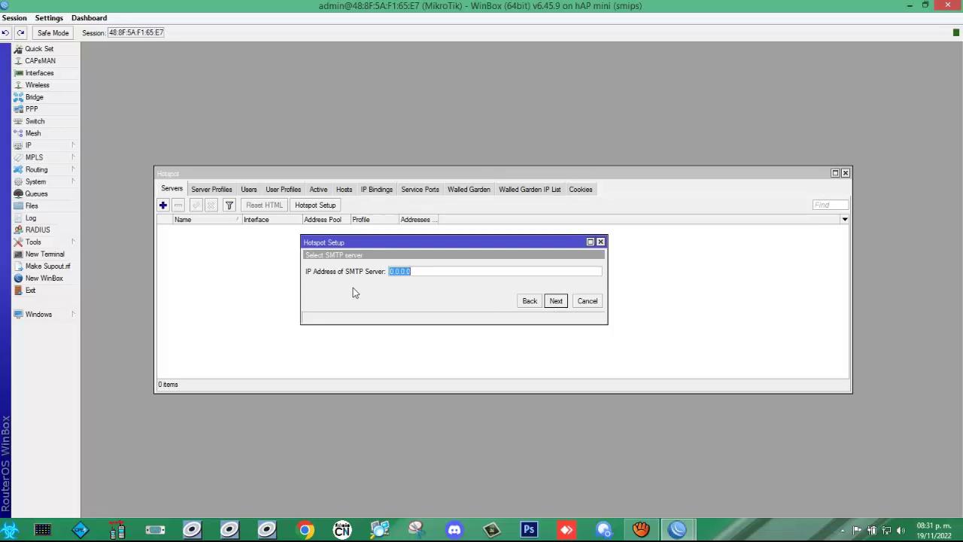
click(555, 301)
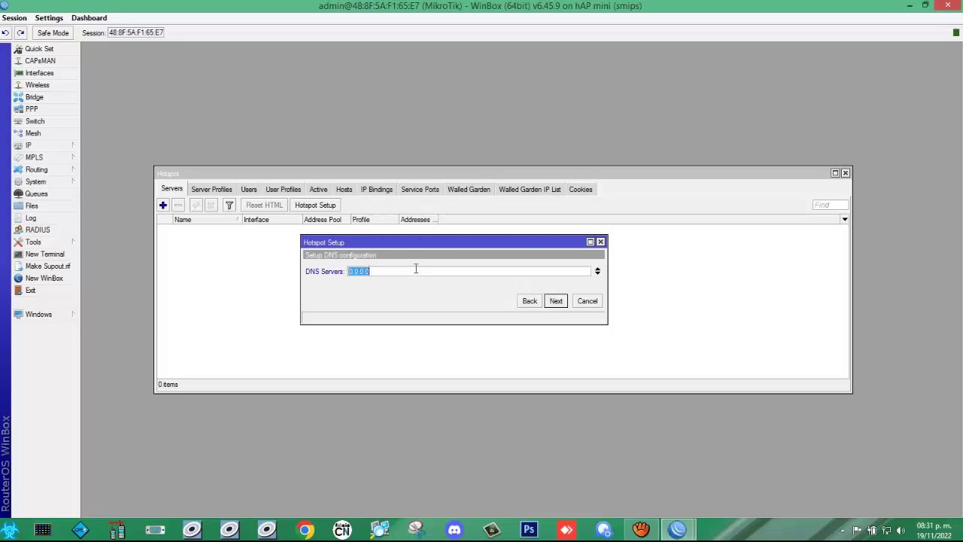
Step: Enter hotspot DNS servers 8.8.8.8 and 8.8.4.4 and continue
text(8.8.8.8)
click(598, 274)
text(8.8.4.4)
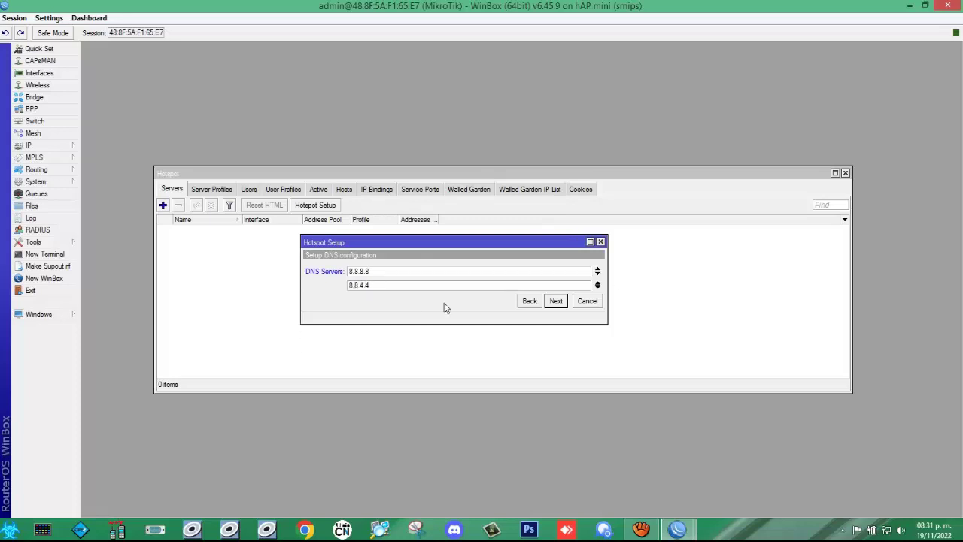
click(559, 306)
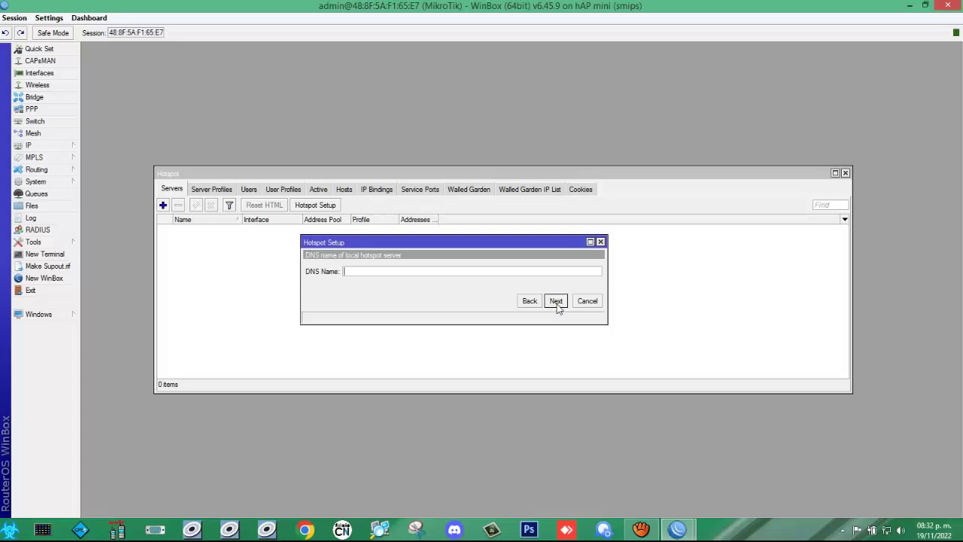
Step: Enter serviciotecnico.com as the hotspot DNS name, fixing typos, and advance to the local user step
text(fichas-servicio-tecnico.com)
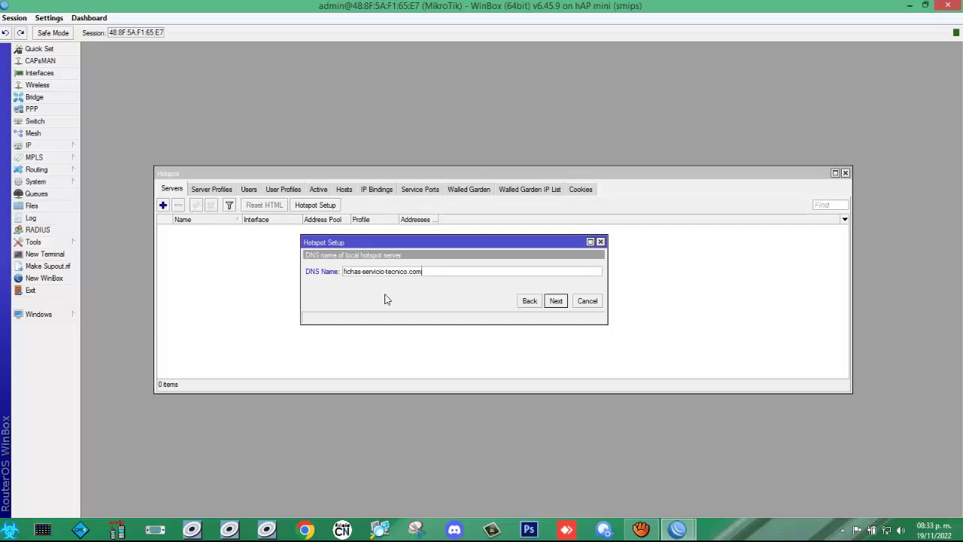
key(Left)
key(Left)
key(Left)
key(Left)
key(Left)
key(BackSpace)
key(BackSpace)
key(BackSpace)
key(BackSpace)
key(BackSpace)
key(BackSpace)
key(BackSpace)
key(BackSpace)
key(Right)
key(Right)
key(Right)
key(Right)
key(Right)
key(Right)
key(Right)
key(Right)
key(Delete)
key(Delete)
text(mx.com)
key(BackSpace)
key(BackSpace)
key(BackSpace)
key(BackSpace)
key(BackSpace)
key(BackSpace)
text(com)
click(556, 301)
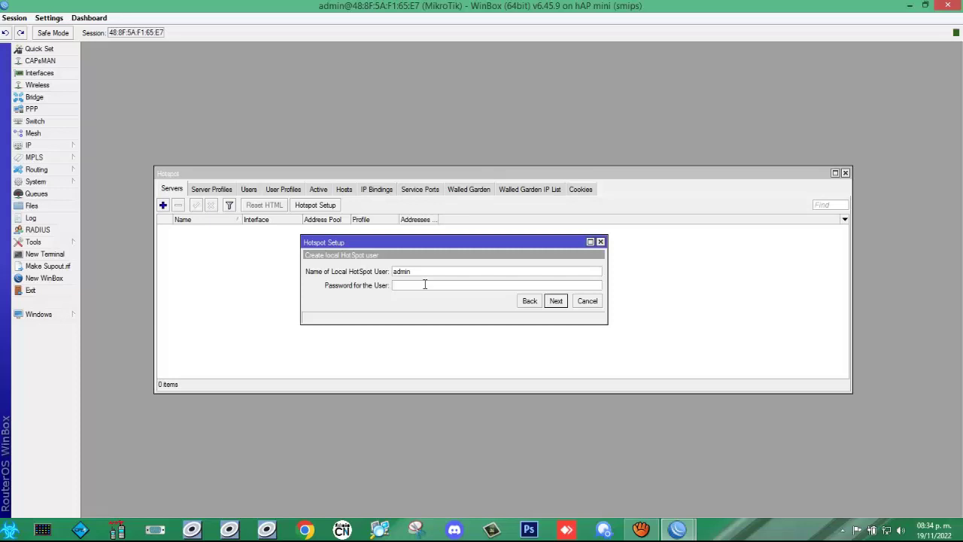
Step: Set the admin hotspot user's password, finish the wizard, and dismiss the completion message
click(560, 303)
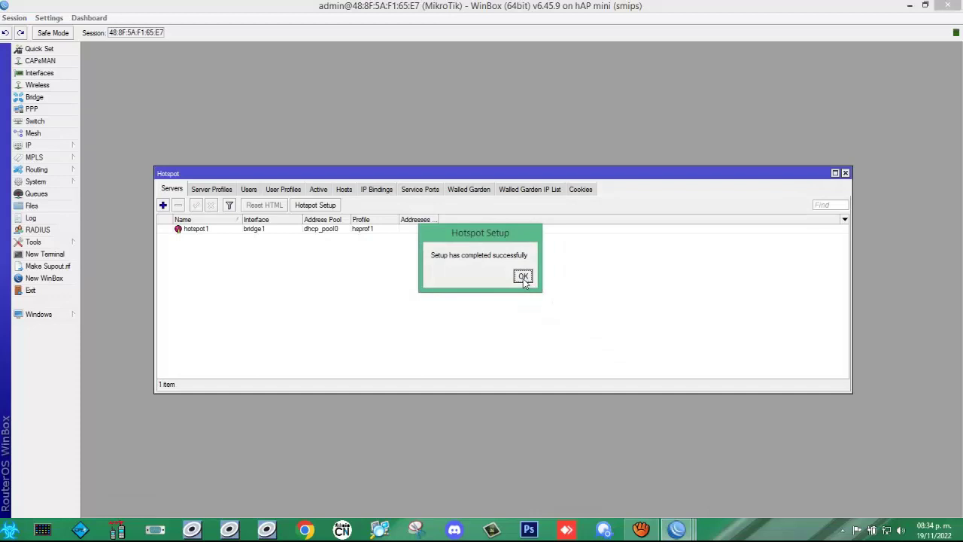
click(523, 276)
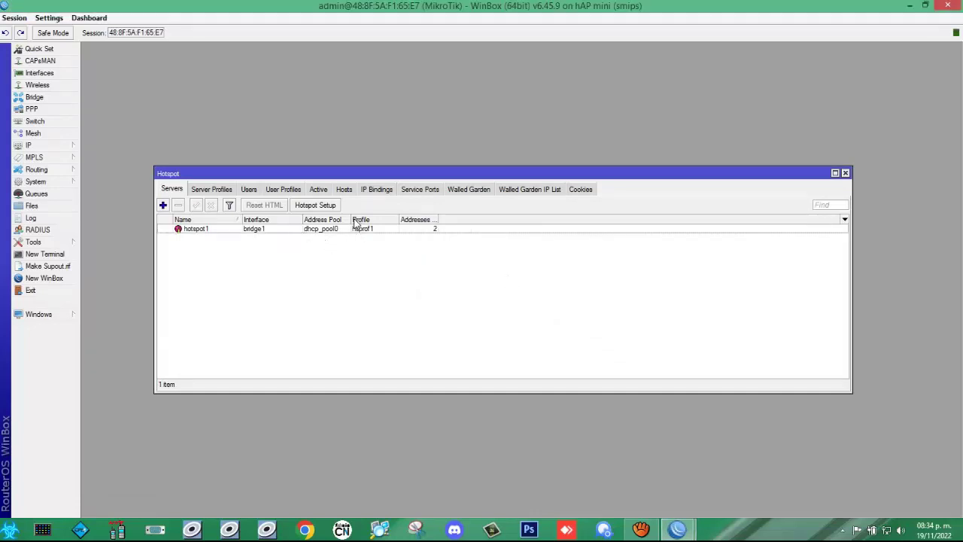
Step: Widen the Address Pool and Addresses Per MAC columns for the hotspot1 server entry
drag(352, 224, 411, 224)
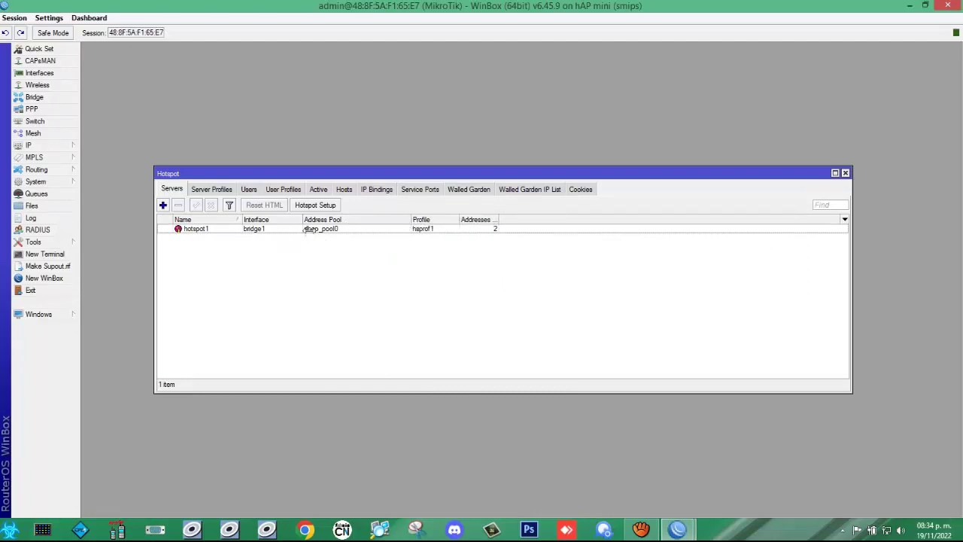
click(338, 233)
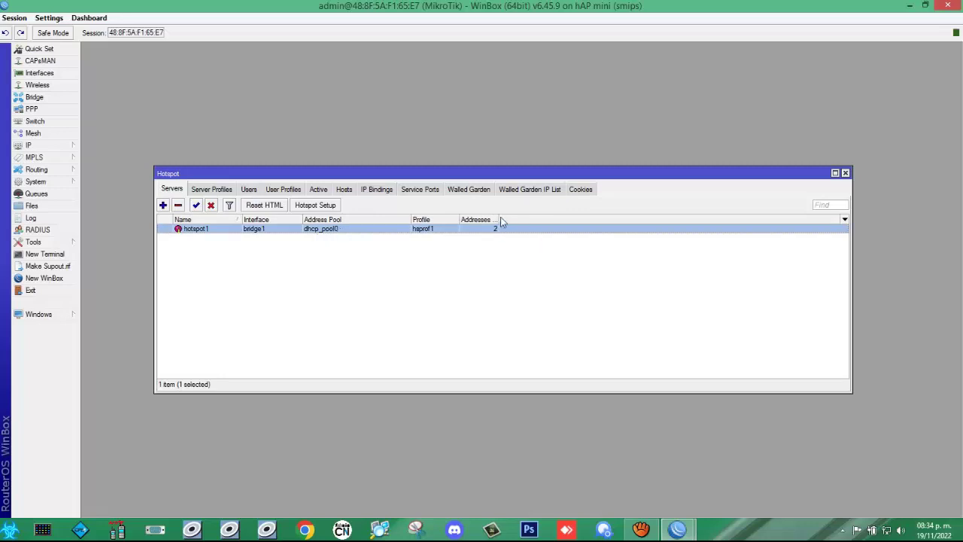
drag(498, 219, 572, 222)
Step: Check that hsprof1's DNS Name shows serviciotecnico.com, then switch to the Users list
click(213, 190)
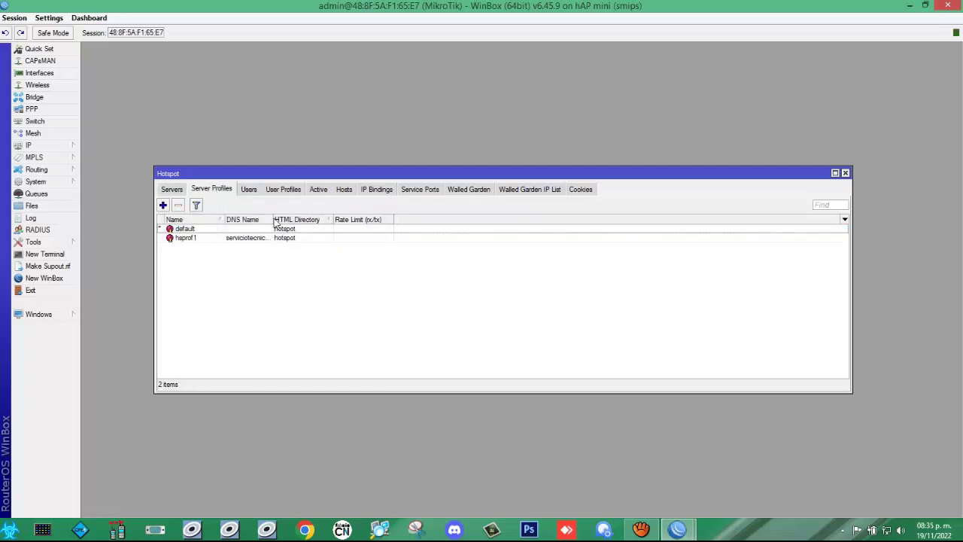
drag(270, 218, 362, 219)
click(255, 239)
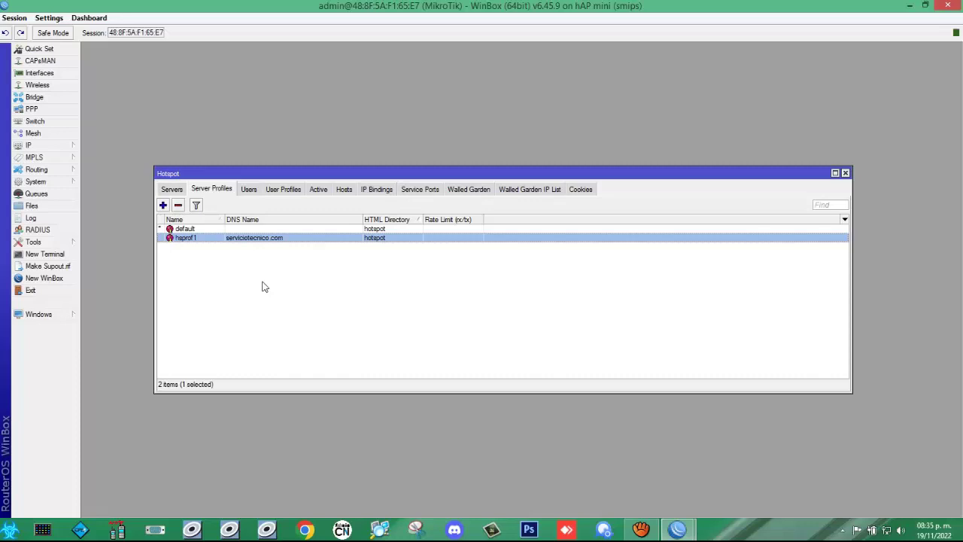
click(249, 190)
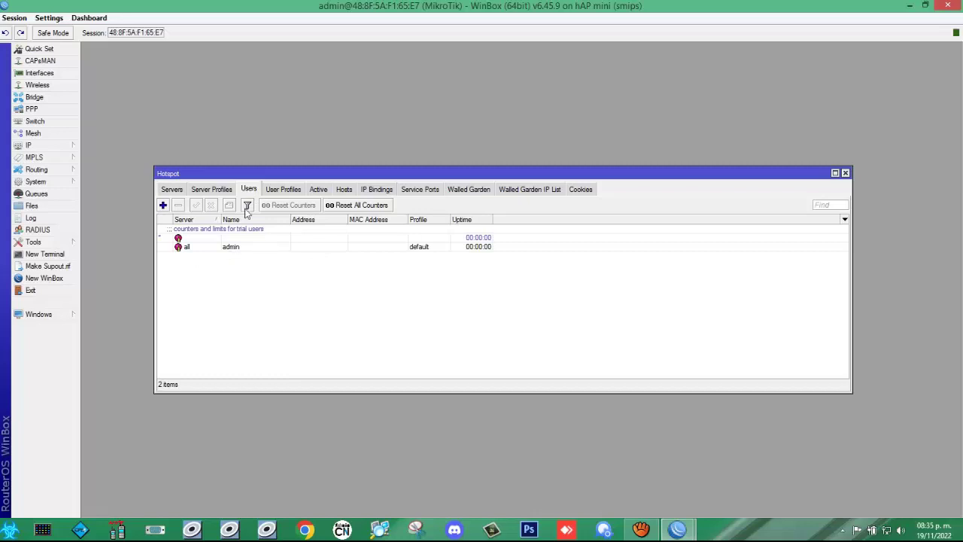
Step: Add a new hotspot user on server hotspot1 with a user name and password
click(163, 205)
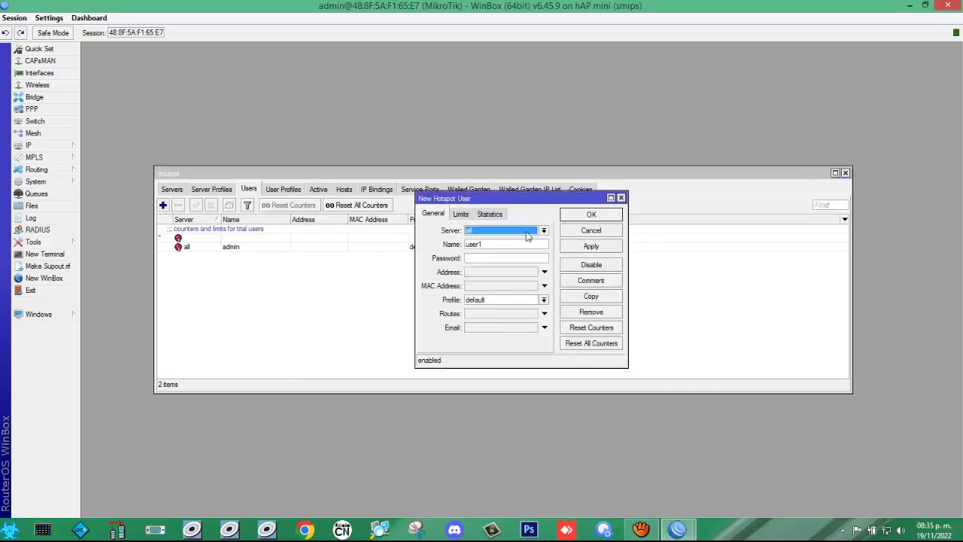
click(543, 231)
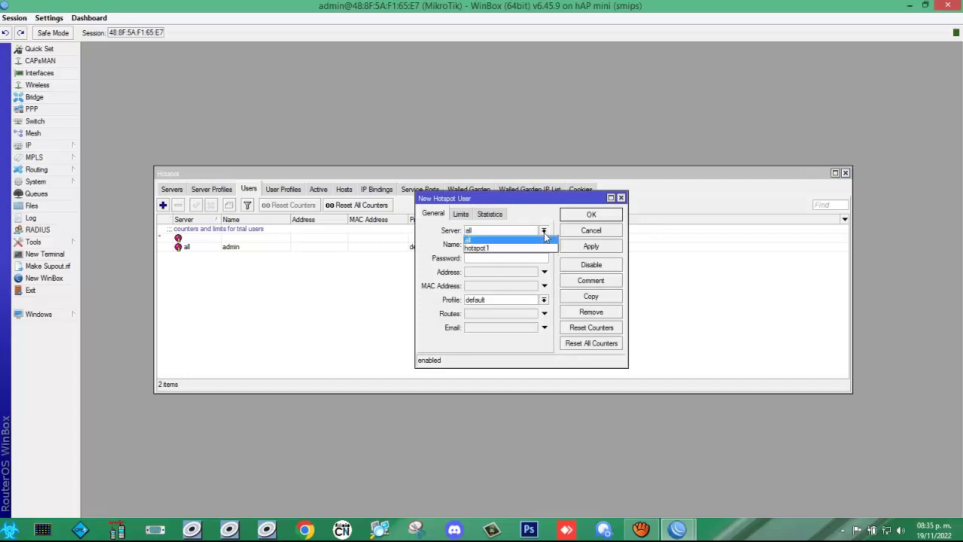
click(490, 249)
key(Tab)
text(user1)
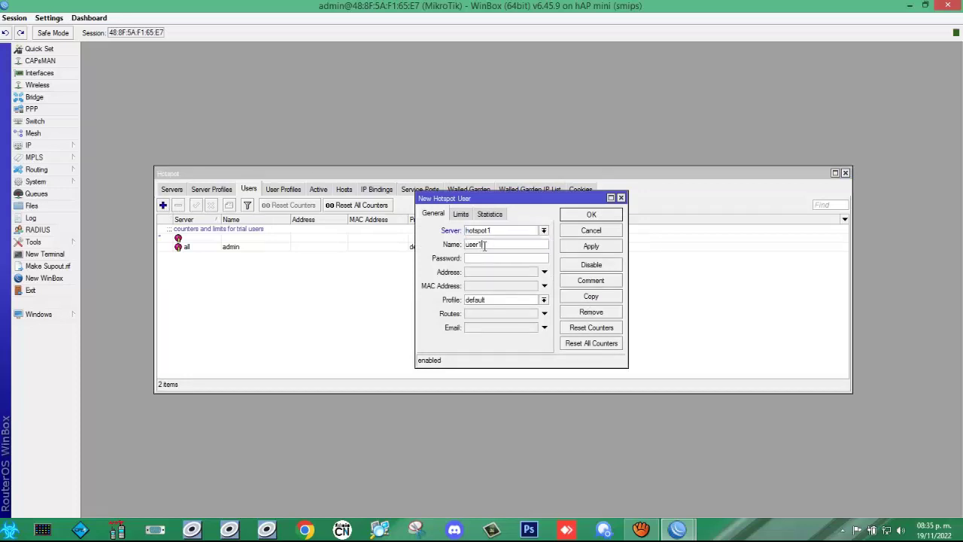
key(BackSpace)
key(BackSpace)
key(BackSpace)
key(BackSpace)
key(BackSpace)
click(486, 258)
Step: Turn on plain-text password display in Settings and keep the default profile
click(80, 19)
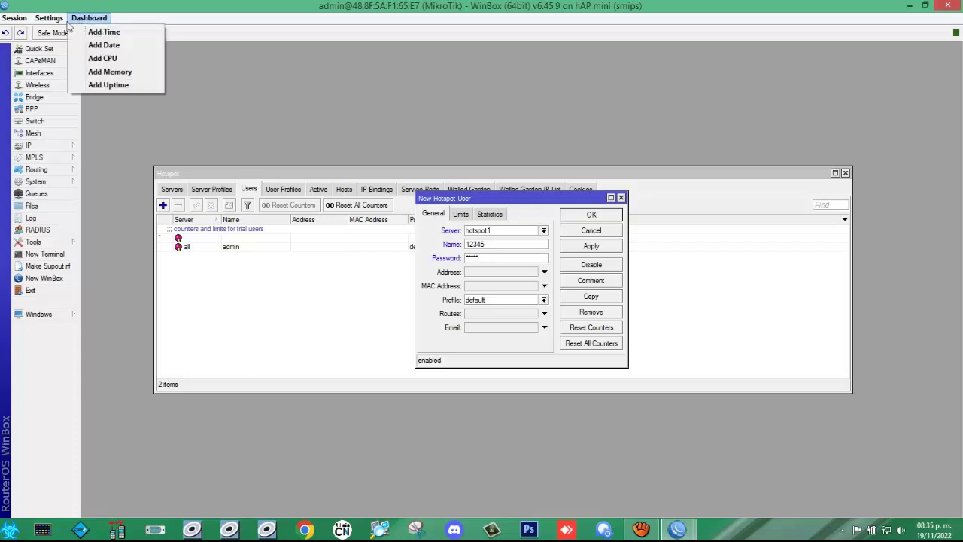
mouse_move(49, 18)
click(45, 46)
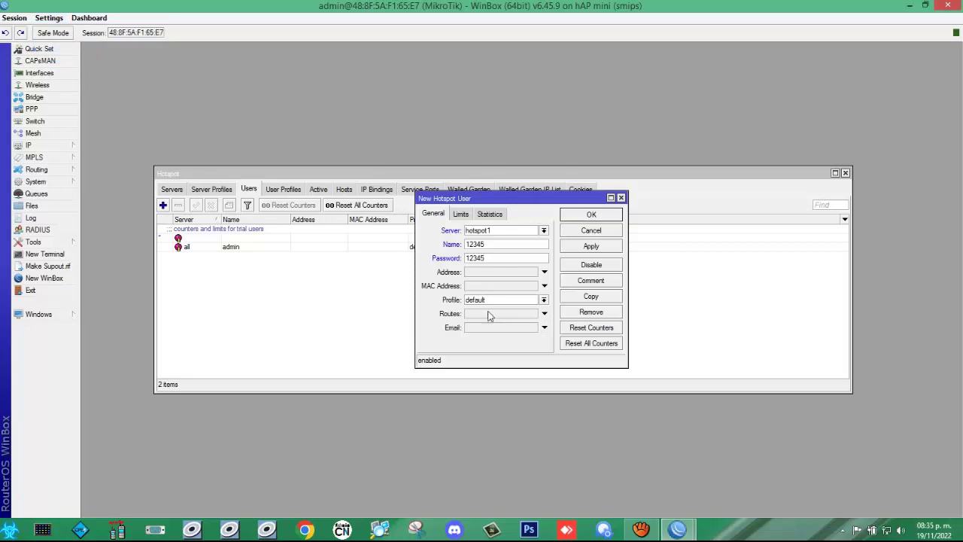
click(544, 300)
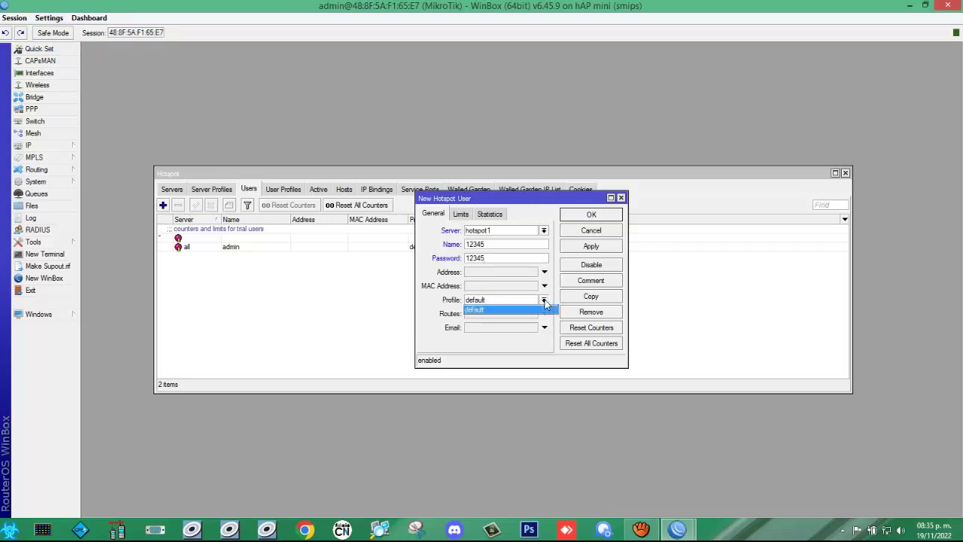
click(541, 309)
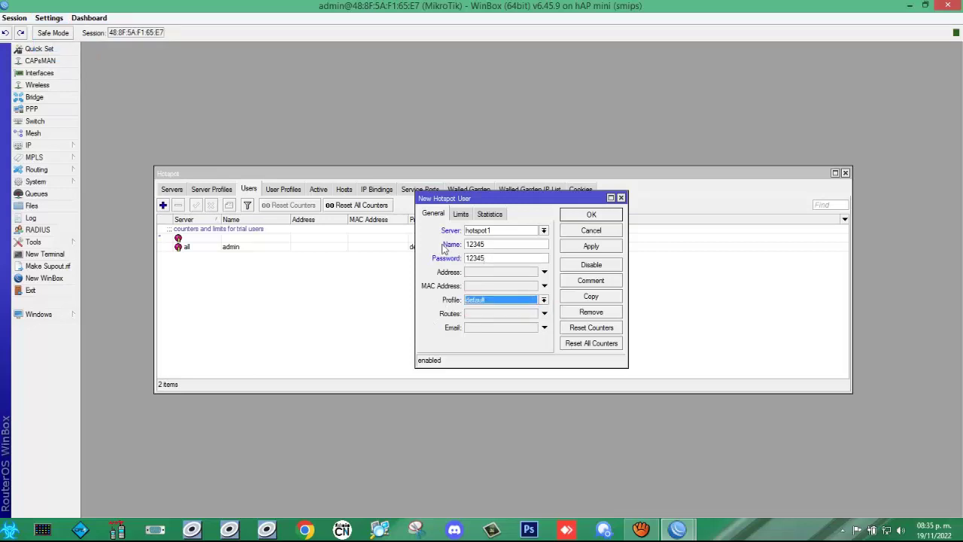
Step: Review the user's Limits tab uptime value, then apply and save the user
click(462, 215)
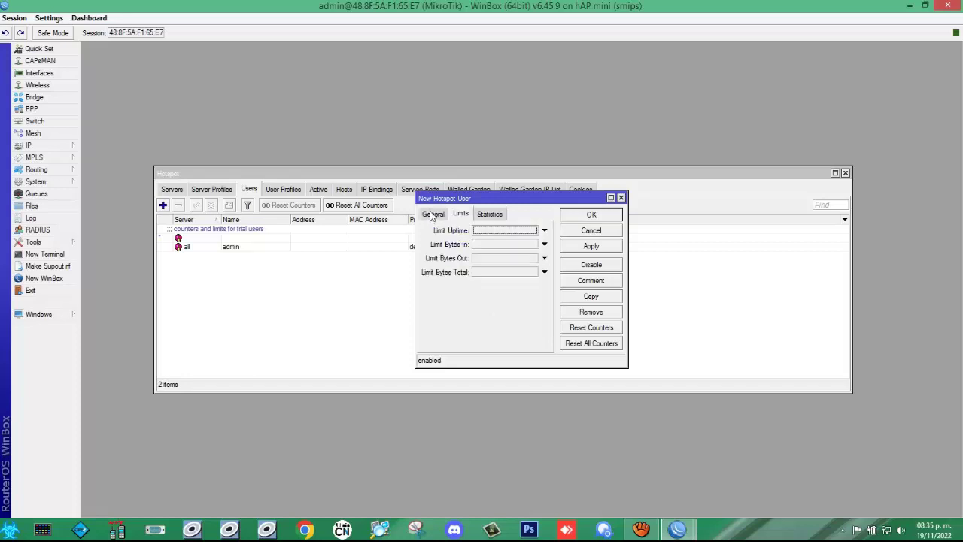
click(492, 232)
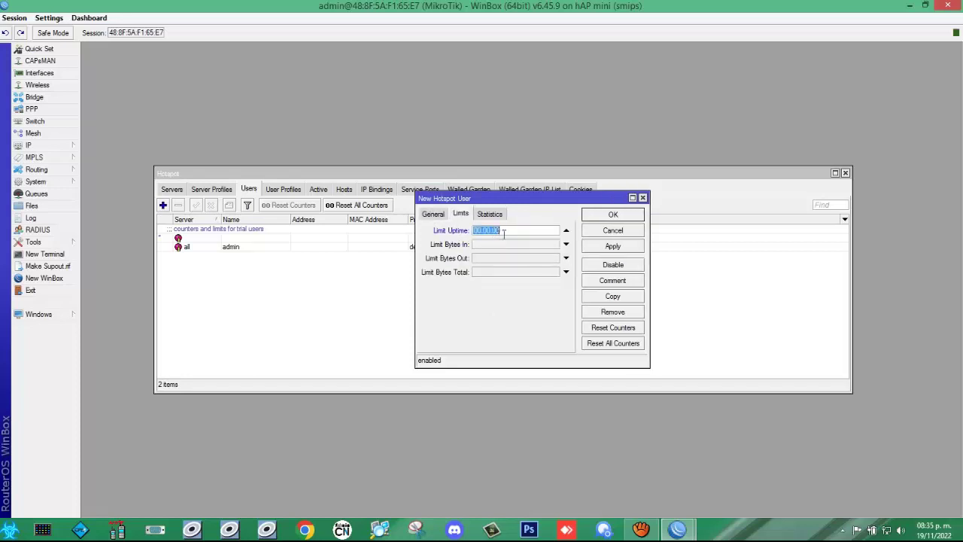
click(432, 215)
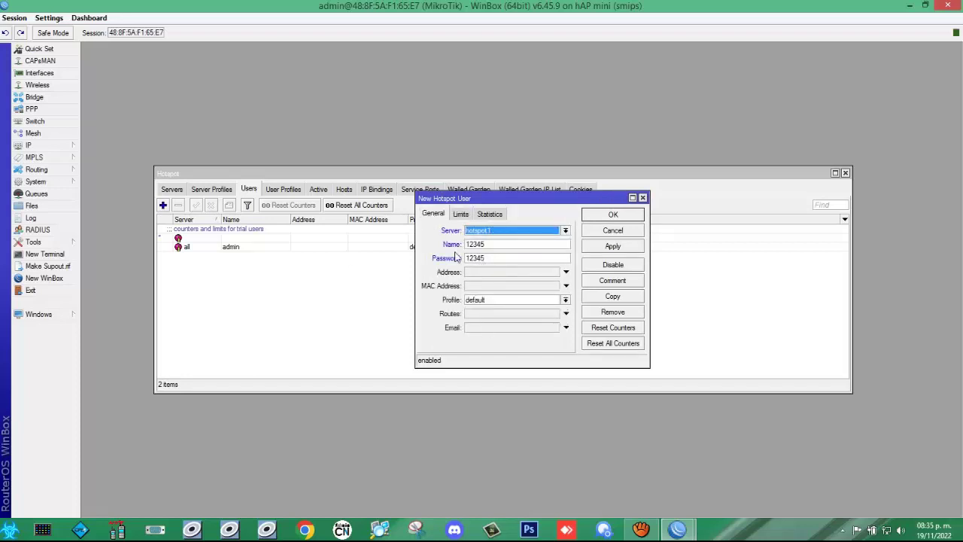
click(601, 247)
click(611, 215)
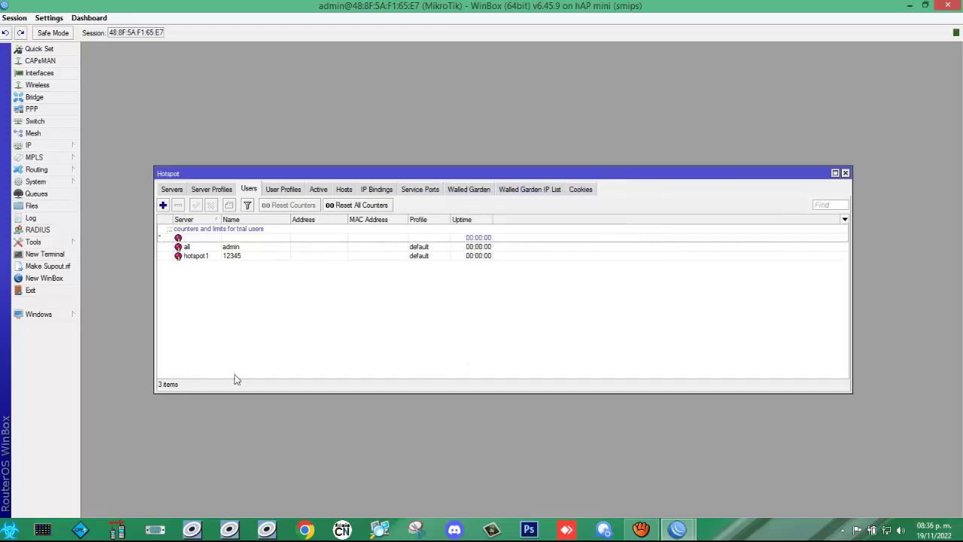
Step: Switch to User Profiles, widen the Hotspot window, and start a new profile (suggested uprof1)
click(241, 263)
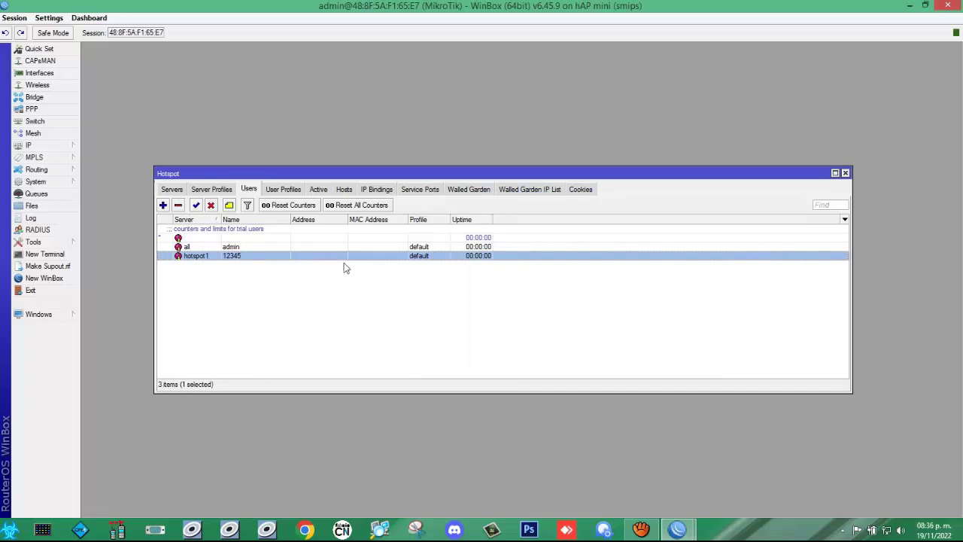
click(279, 191)
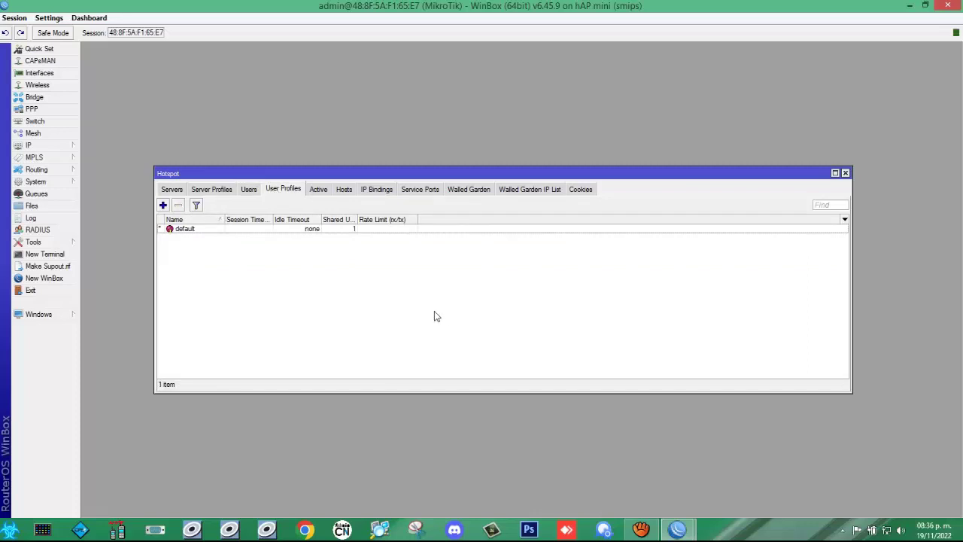
drag(154, 243, 126, 243)
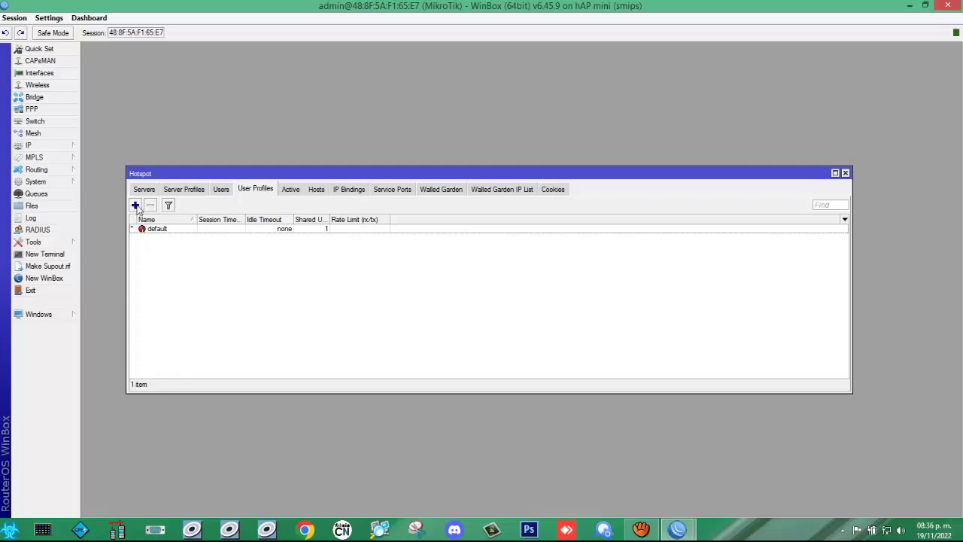
click(135, 206)
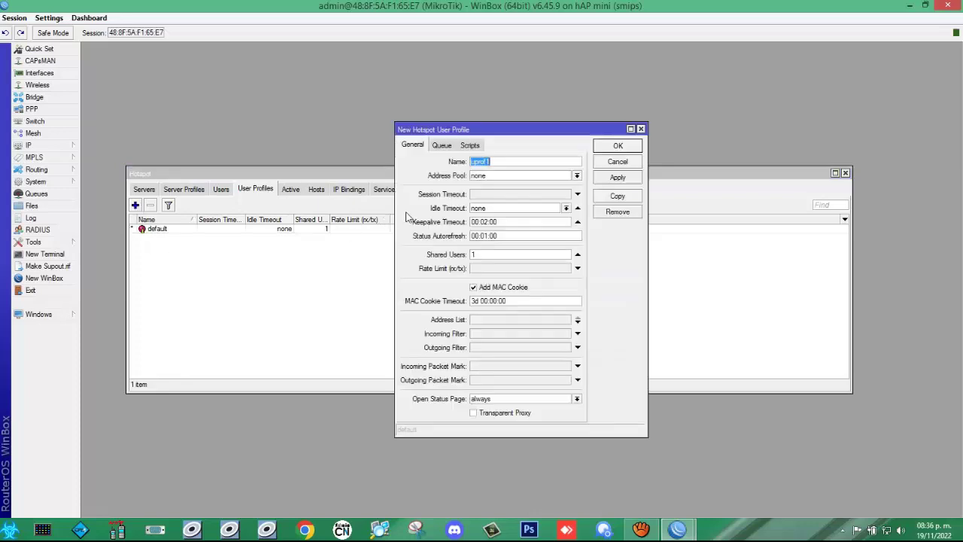
Step: Name the profile '10 minutos', choose address pool dhcp_pool0, and enter rate limit 3M/3M
drag(394, 213, 282, 225)
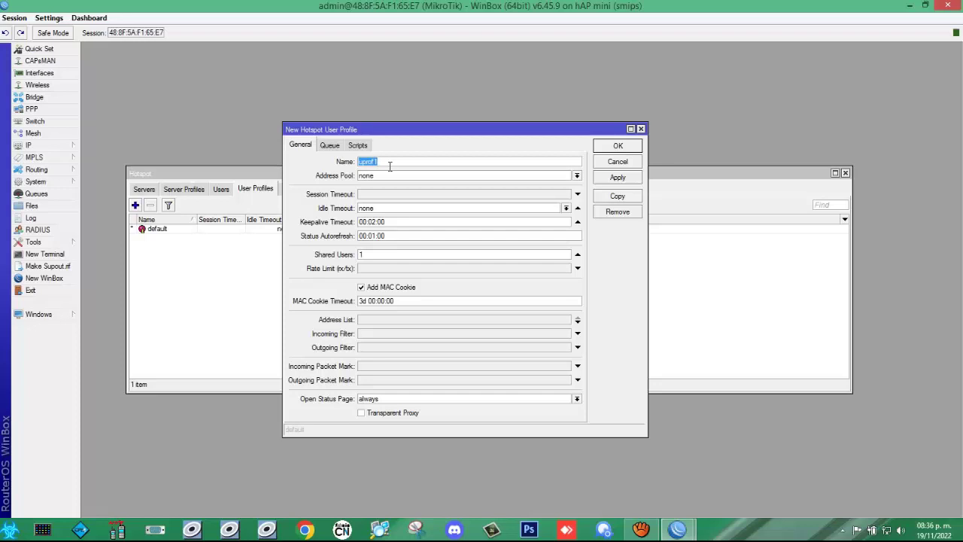
text(10 minutos)
click(580, 179)
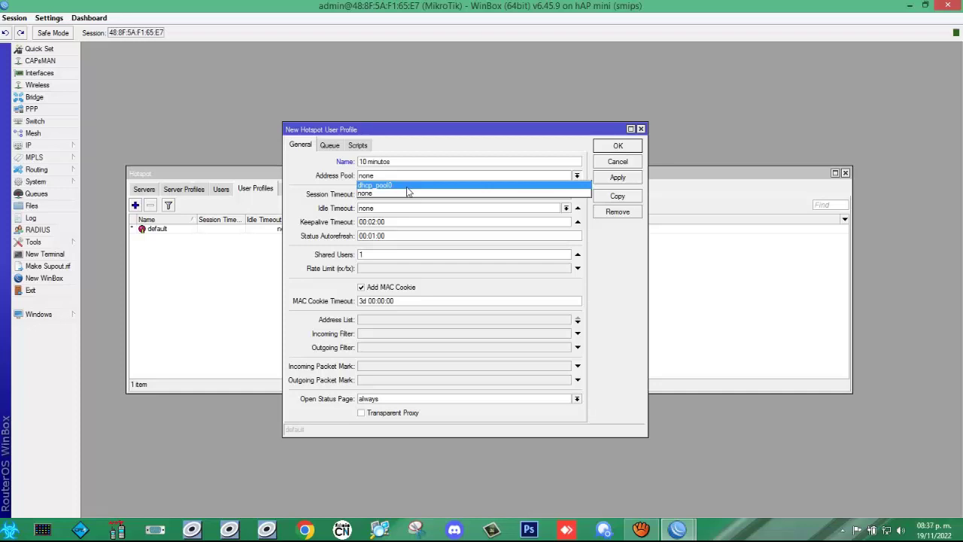
click(406, 185)
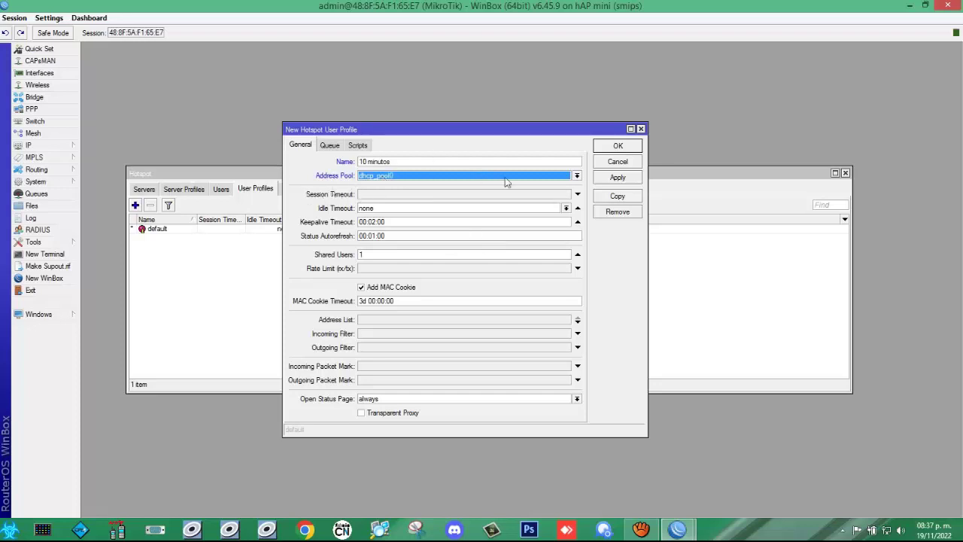
click(577, 178)
click(578, 184)
click(368, 271)
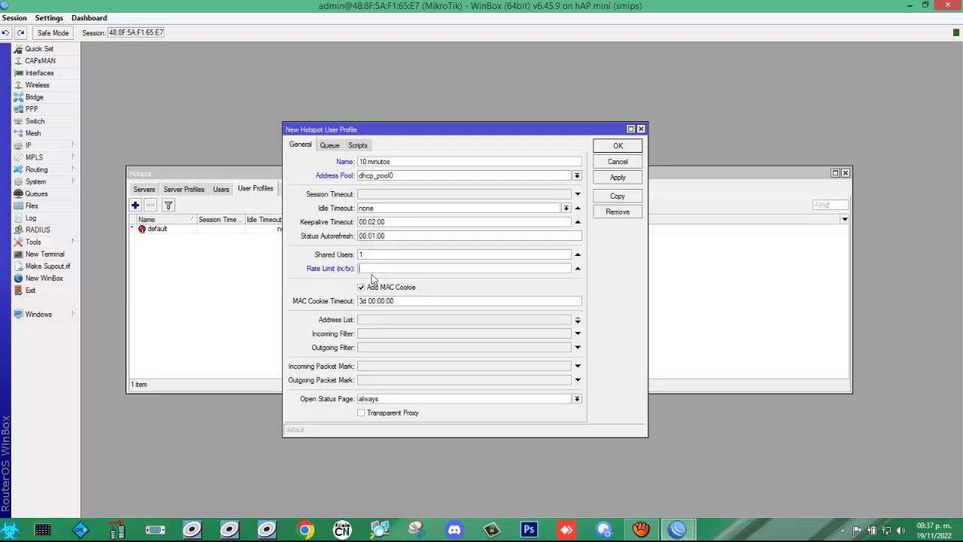
text(3m/3M)
Step: Apply the 10 minutos profile, review its Queue and Scripts tabs, then close it with OK
click(618, 178)
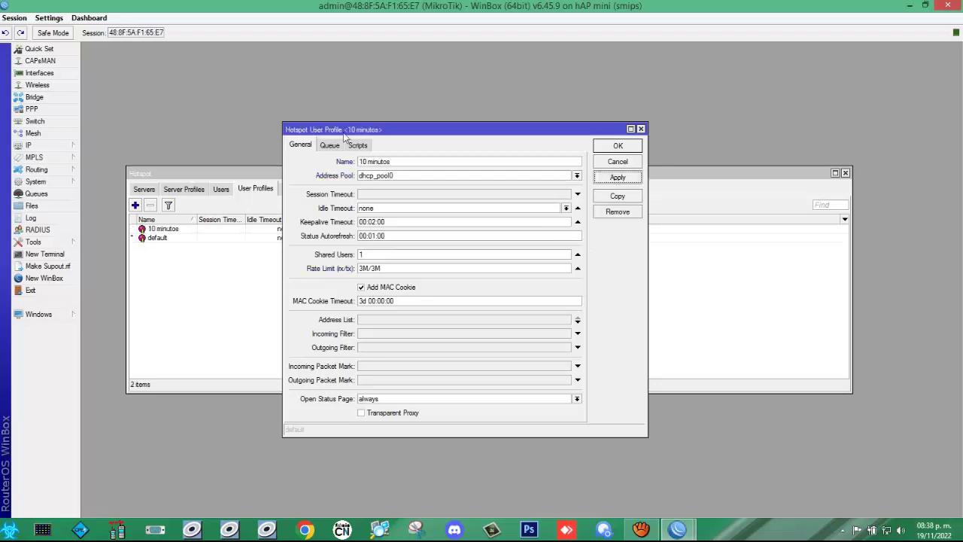
drag(420, 133, 572, 130)
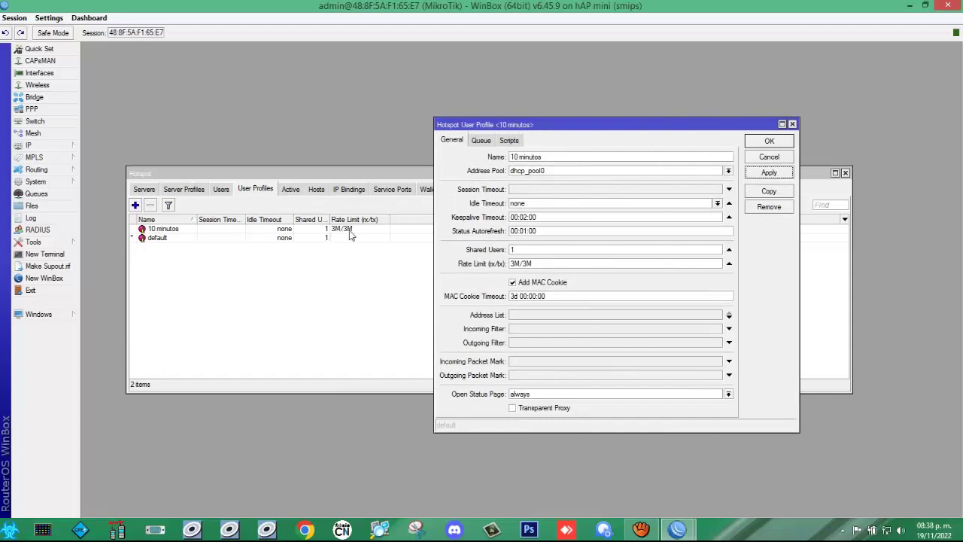
click(482, 142)
click(516, 140)
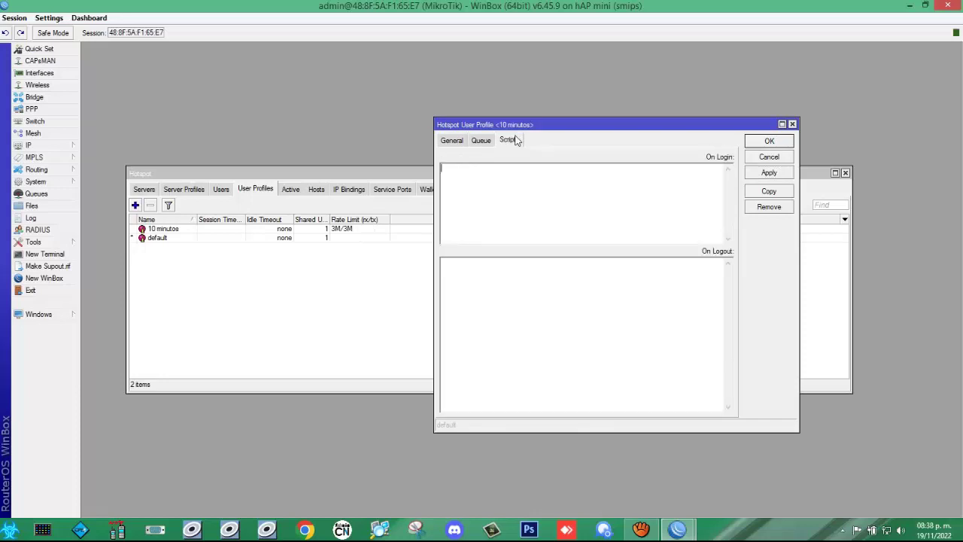
click(454, 142)
click(513, 142)
click(483, 143)
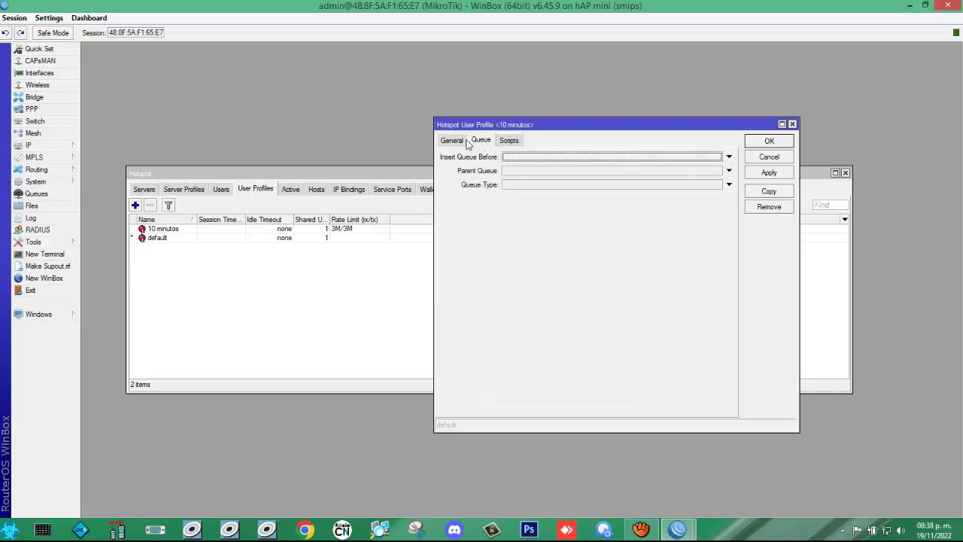
click(450, 142)
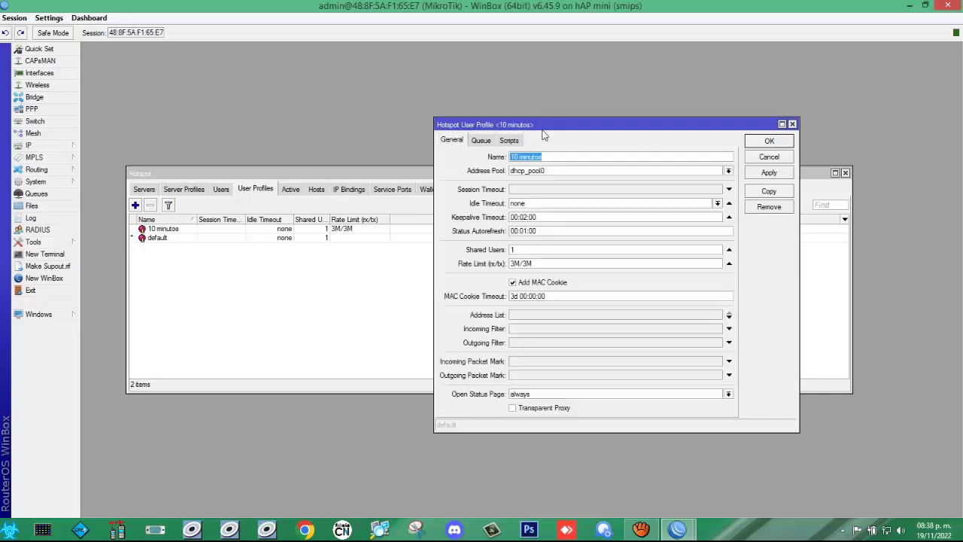
drag(590, 121, 496, 150)
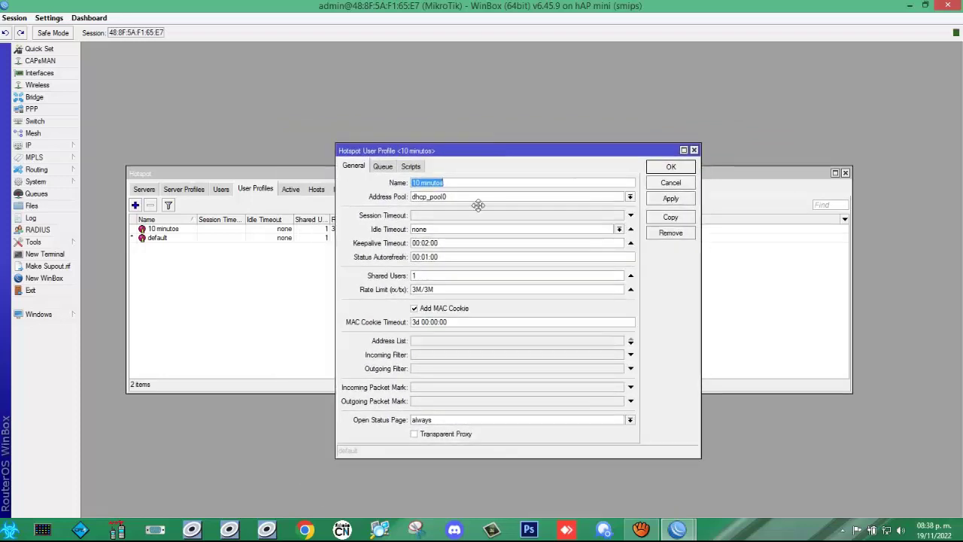
click(670, 168)
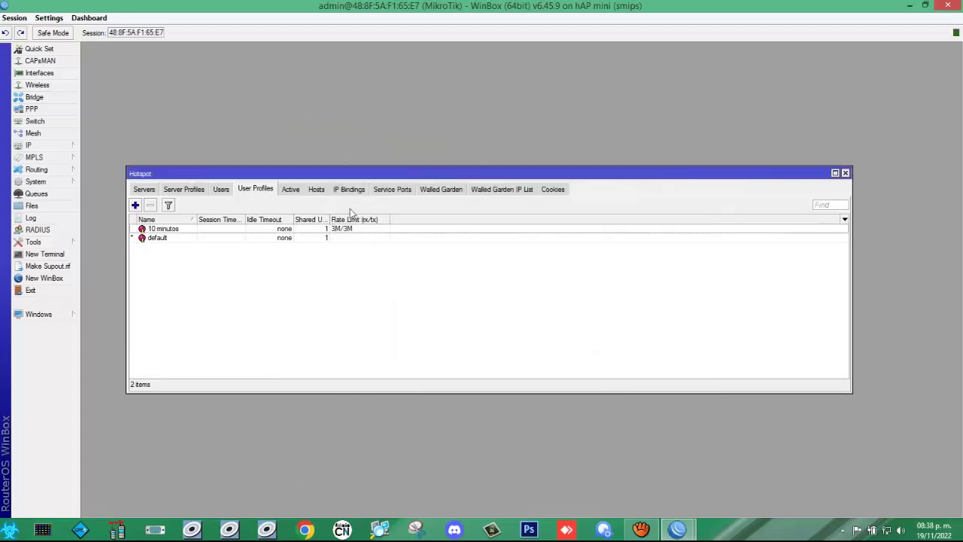
Step: Create profile '30 minutos' on dhcp_pool0 with rate limit 5M/5M and apply it
click(134, 205)
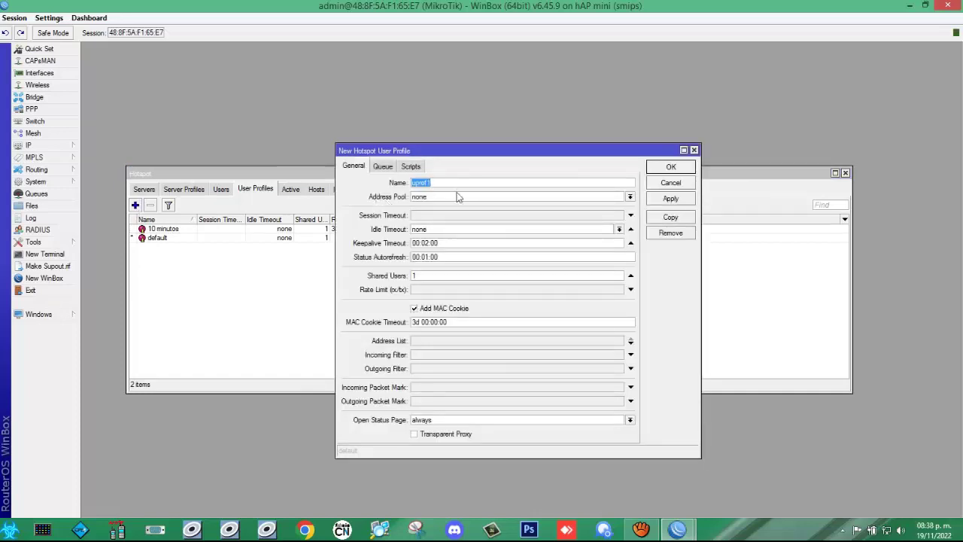
text(30 minutos)
click(630, 196)
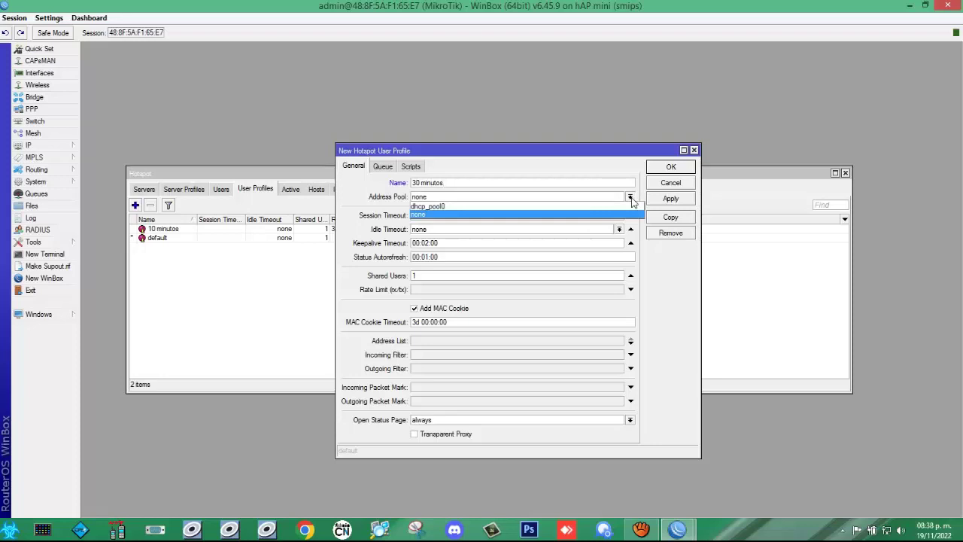
click(471, 207)
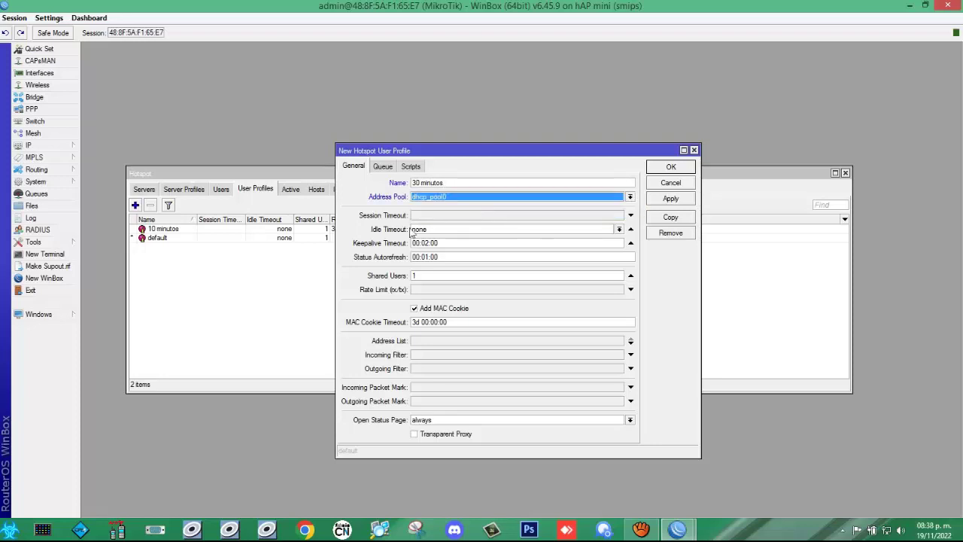
click(422, 294)
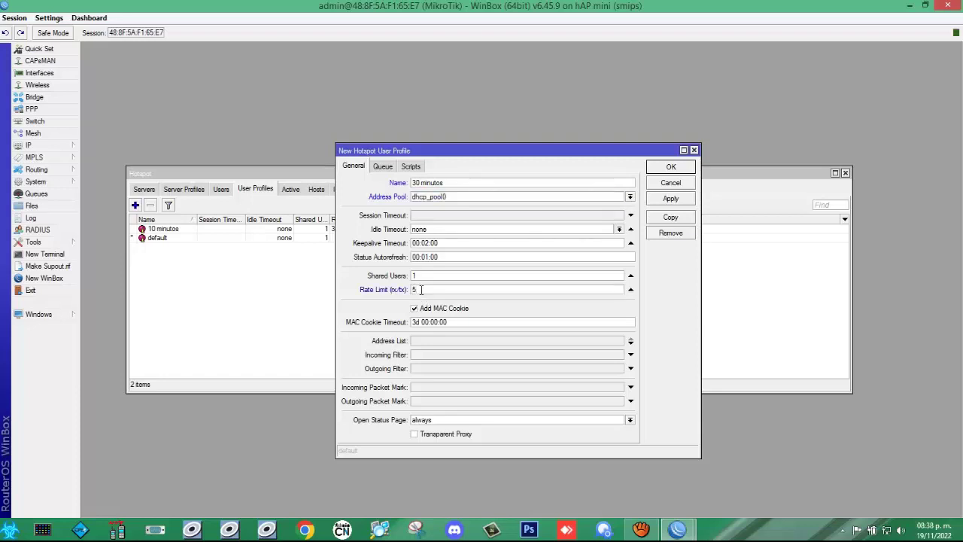
text(5M/5M)
click(677, 201)
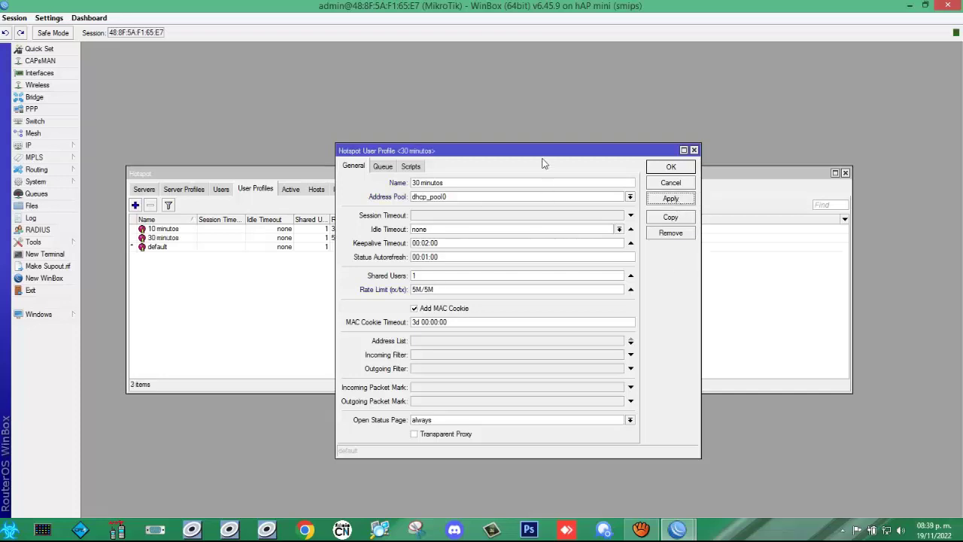
drag(542, 161, 420, 166)
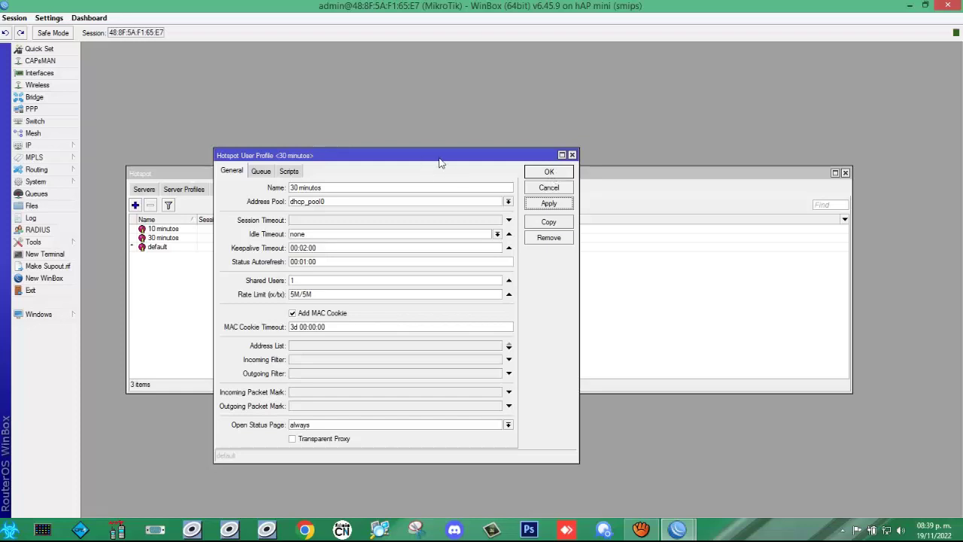
drag(437, 157, 451, 137)
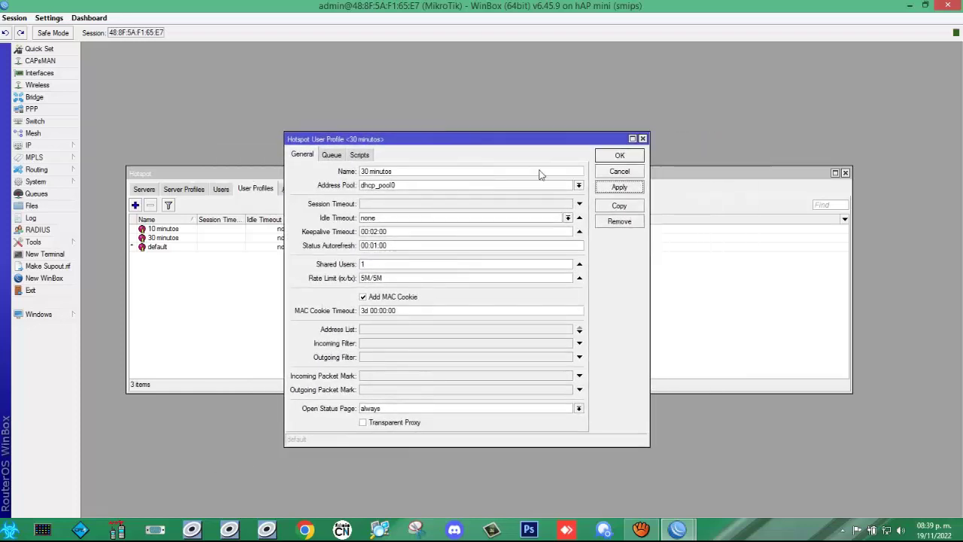
Step: Copy 30 minutos into a '1 hora' profile with rate limit 10M/10M and apply
click(619, 206)
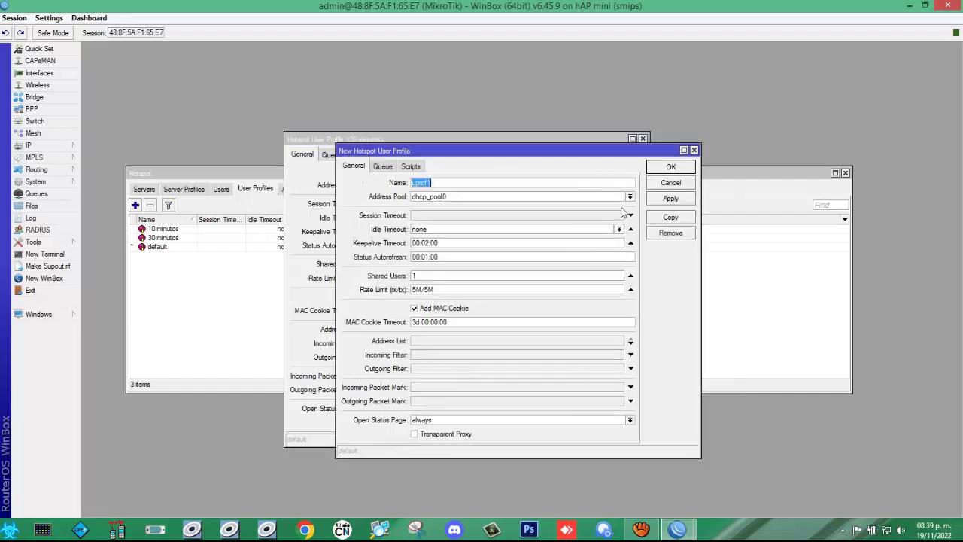
drag(440, 151, 510, 140)
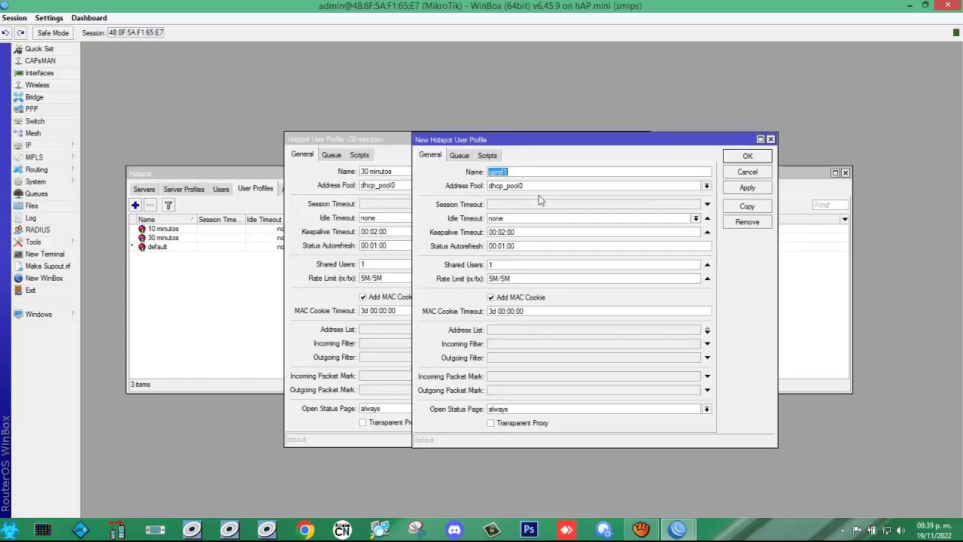
text(1 hora)
click(492, 278)
key(BackSpace)
text(10M/)
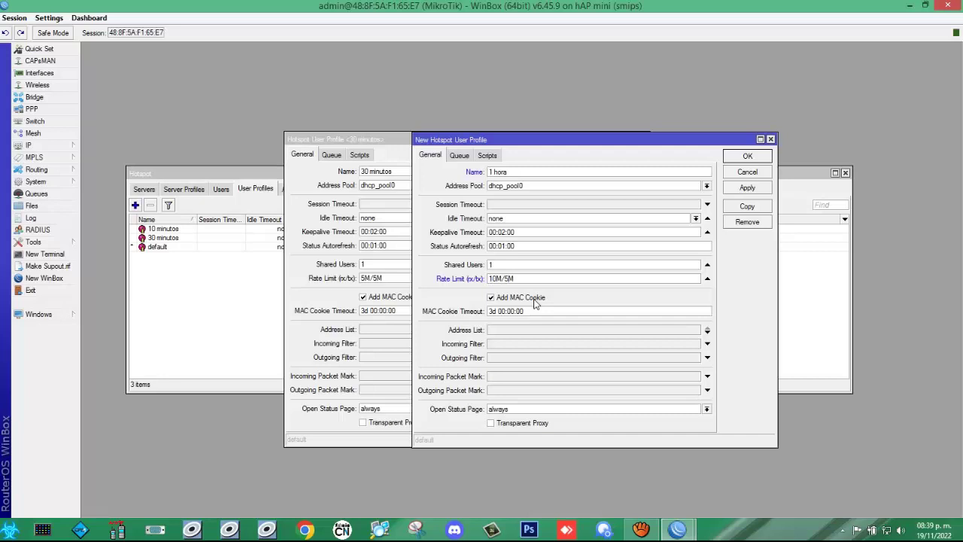
text(10)
click(750, 189)
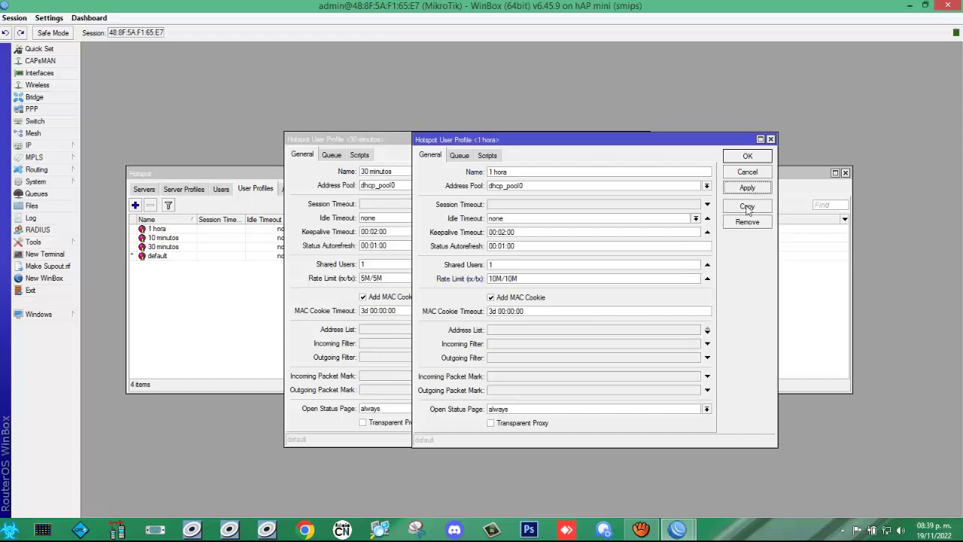
Step: Copy 1 hora into a '5 minutos' profile at 15M/15M, apply, and close all profile dialogs
click(746, 208)
drag(459, 145, 600, 219)
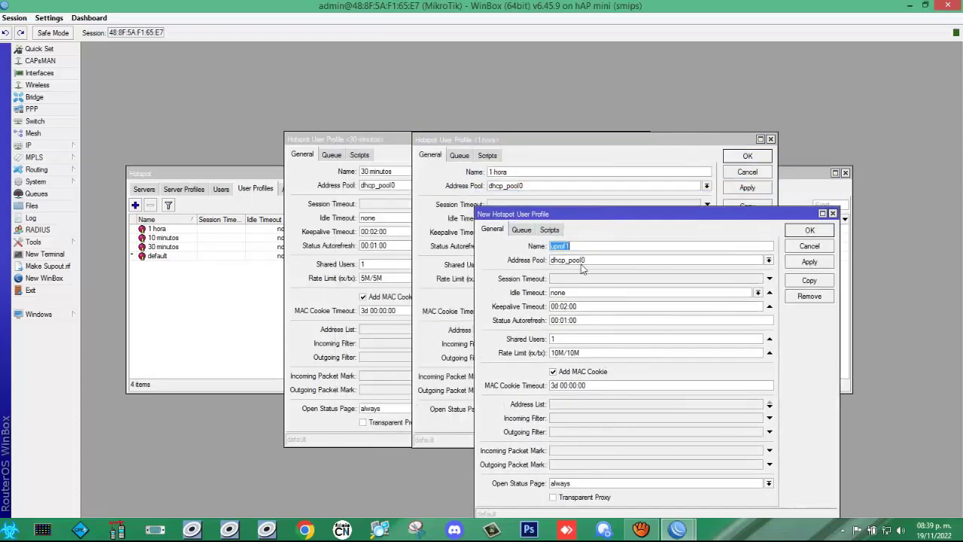
text(5)
key(BackSpace)
text(5 minutos)
click(809, 262)
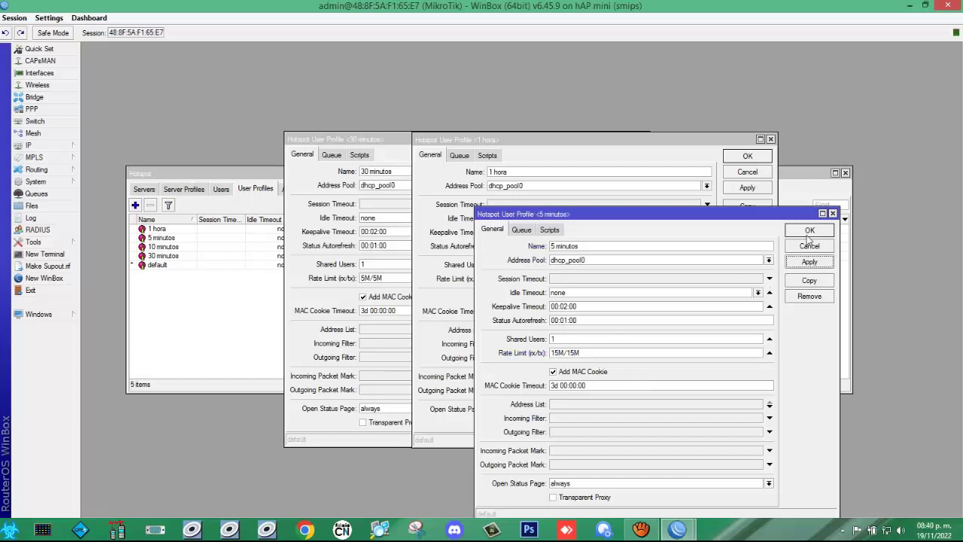
click(808, 232)
click(747, 155)
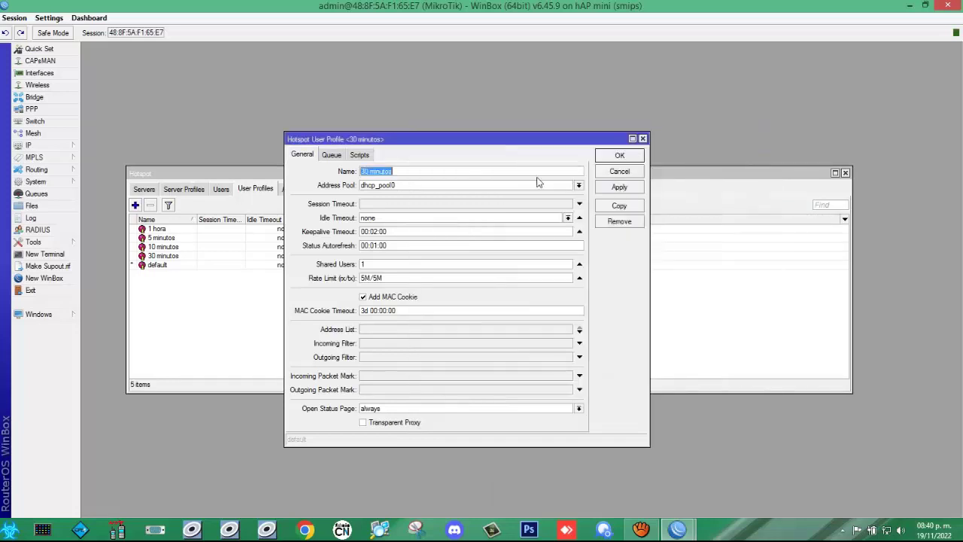
click(617, 156)
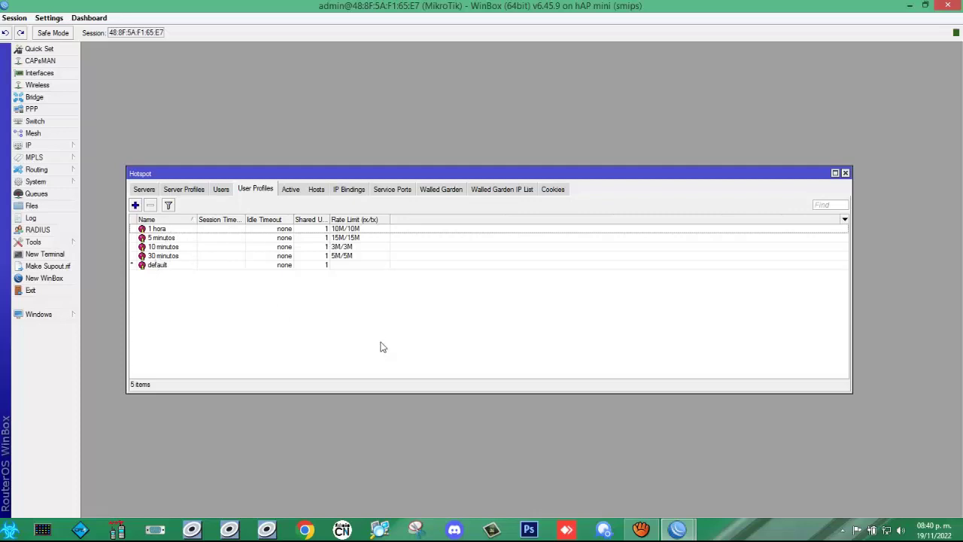
Step: Create profile '1 minuto' on dhcp_pool0 with rate limit 30M/30M, apply, and close it
click(135, 204)
text(1 minuto)
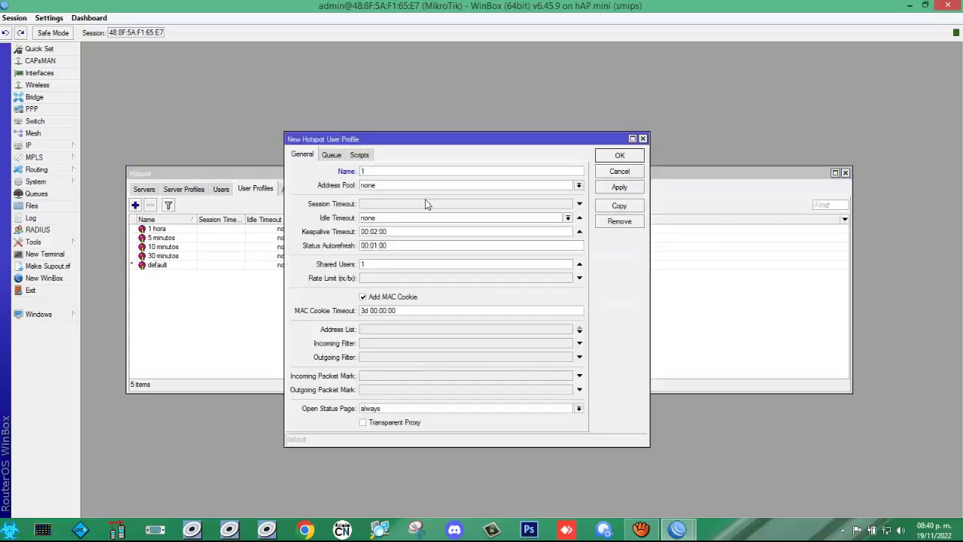
click(579, 185)
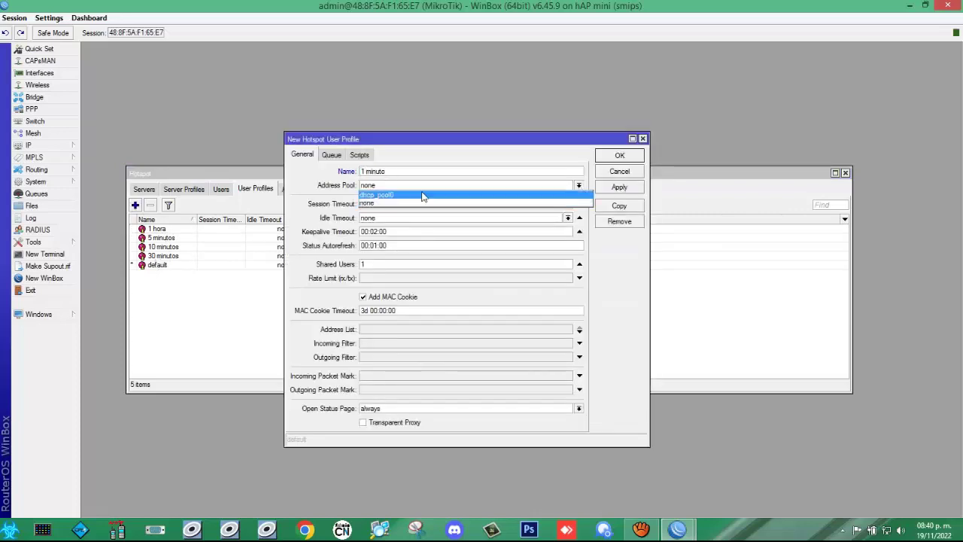
click(486, 194)
click(372, 279)
text(30M/)
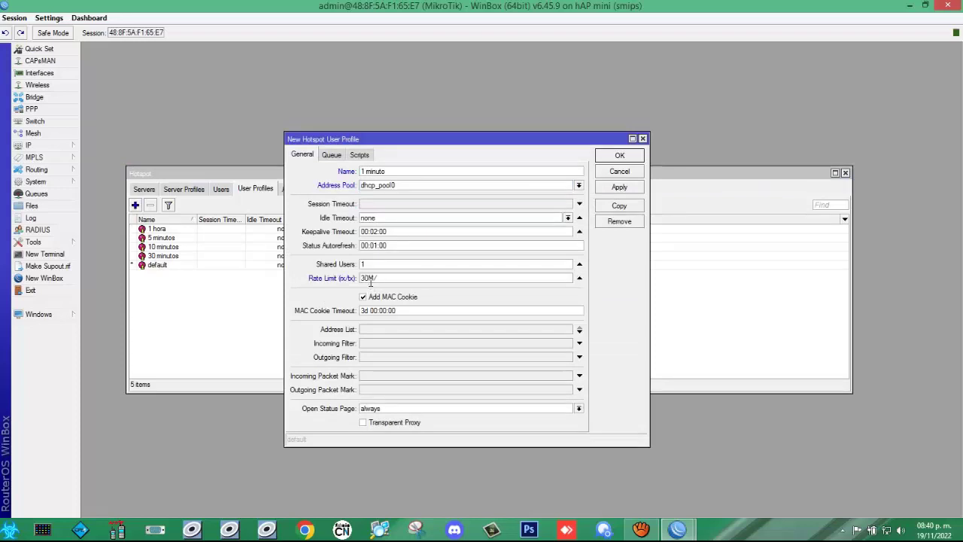
text(30M)
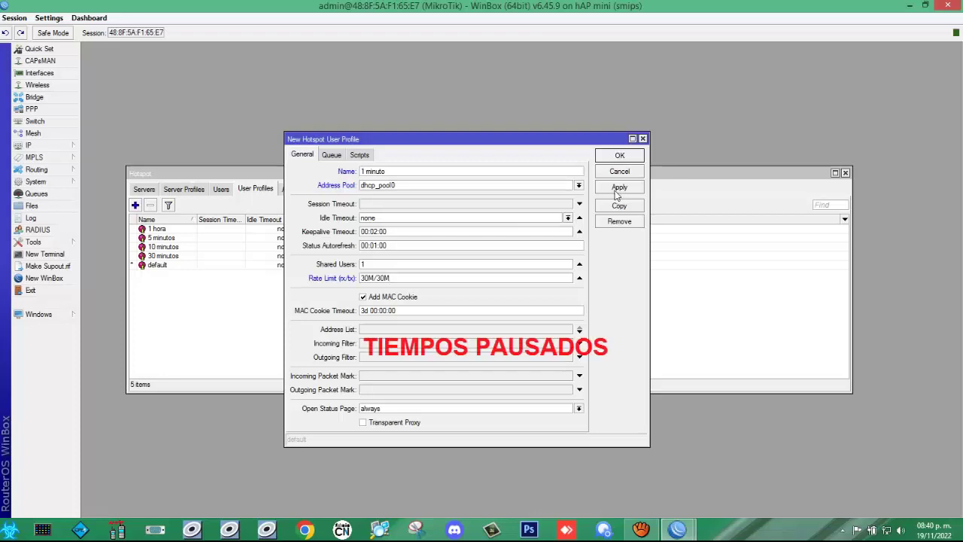
click(617, 188)
click(620, 157)
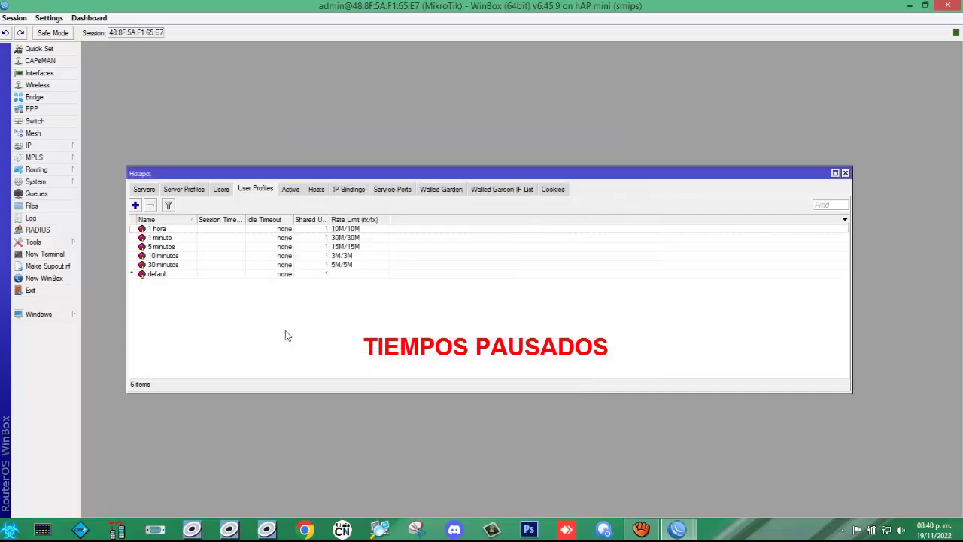
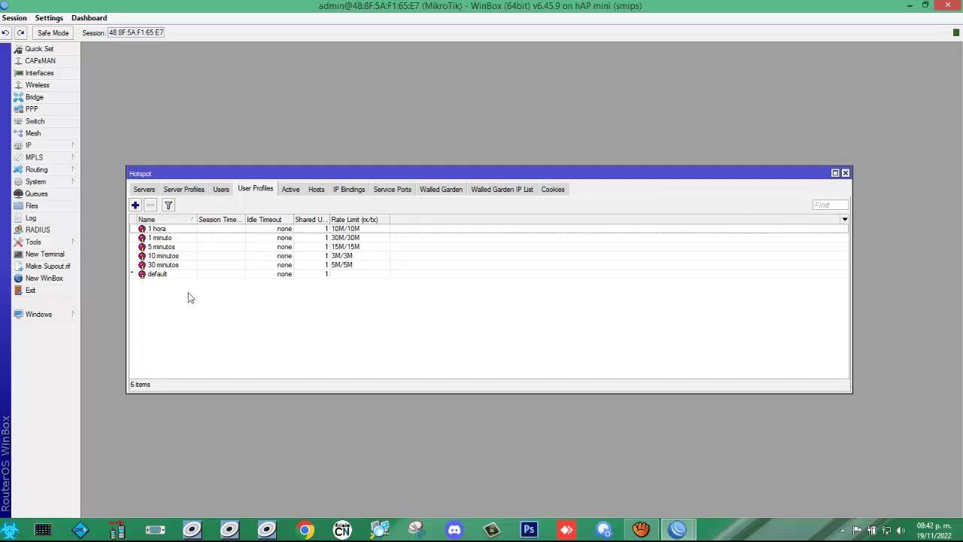
Step: Create a new user profile '1 hora corrido' using dhcp_pool0 with a 10M/10M rate limit
click(135, 204)
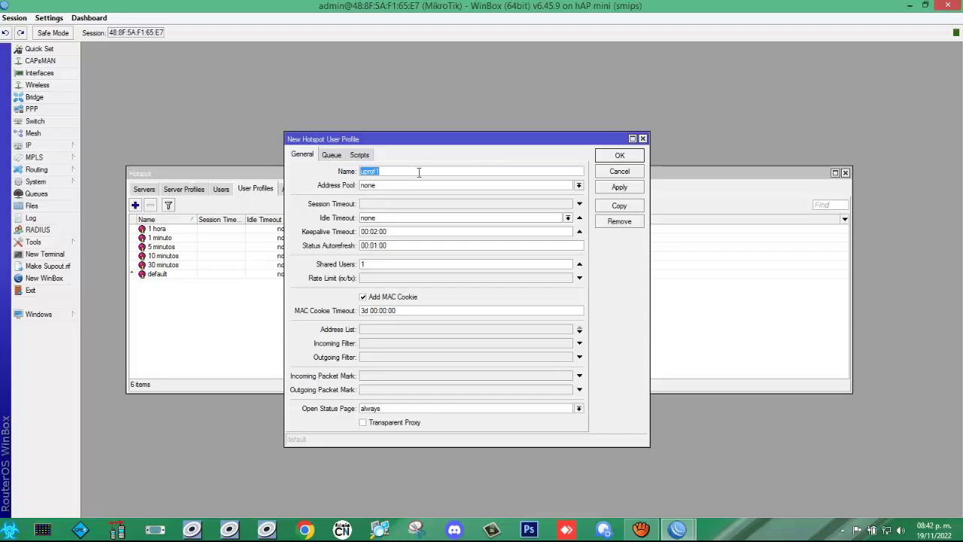
text(1)
text( hora)
text( con)
text(rido)
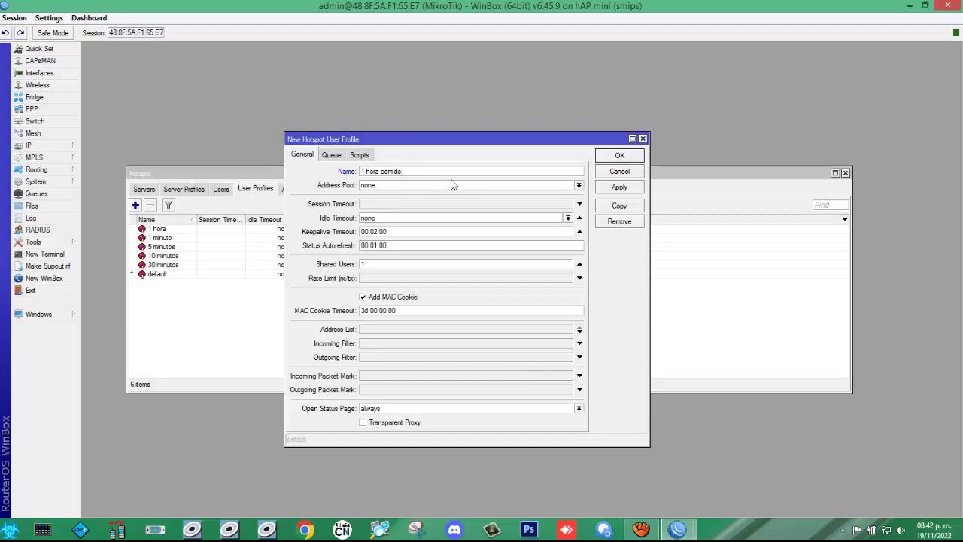
click(579, 187)
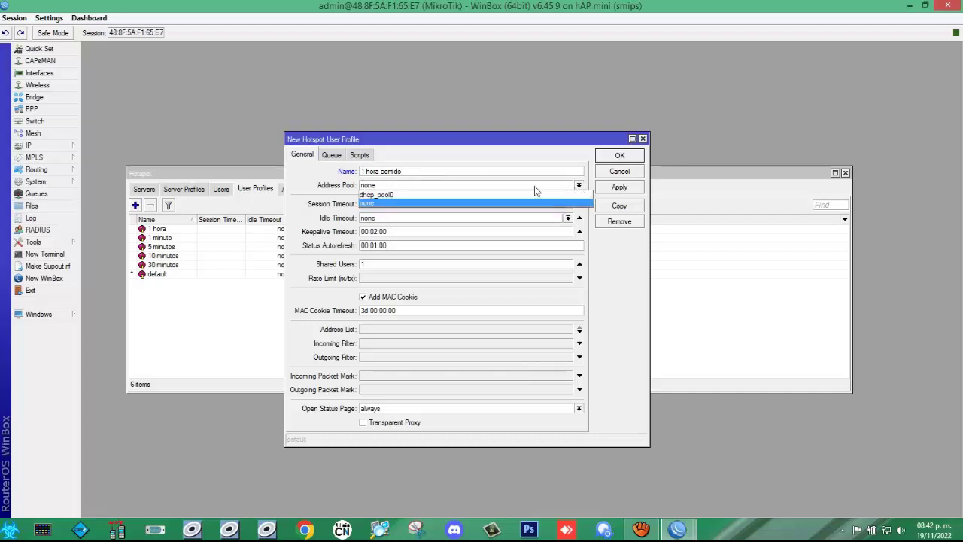
click(405, 194)
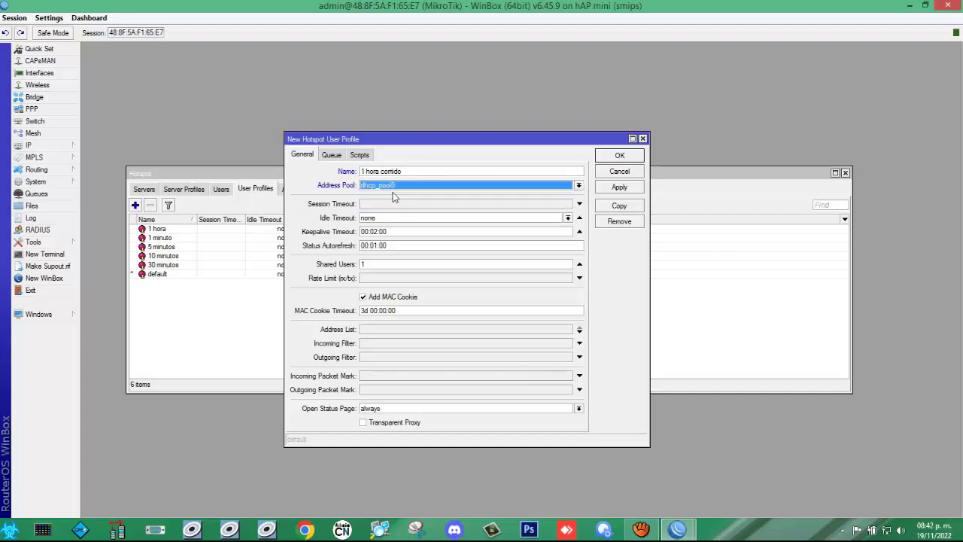
click(431, 280)
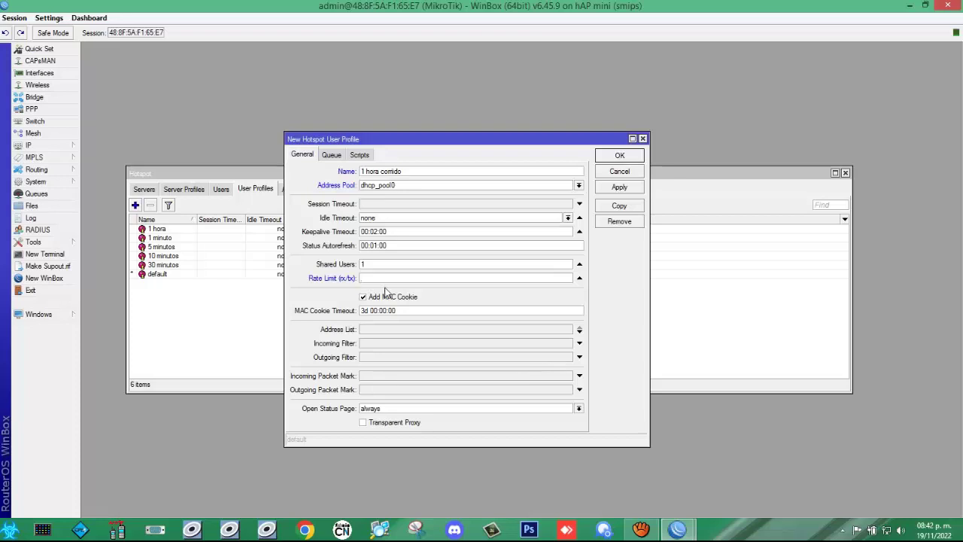
text(10M/10M)
Step: Set the profile's keepalive timeout to 01:00:00
click(376, 234)
key(BackSpace)
text(0)
key(Left)
key(Left)
key(BackSpace)
text(1)
Step: Set status autorefresh to 00:00:30 and apply the profile
click(389, 246)
key(Left)
key(Left)
key(Left)
key(BackSpace)
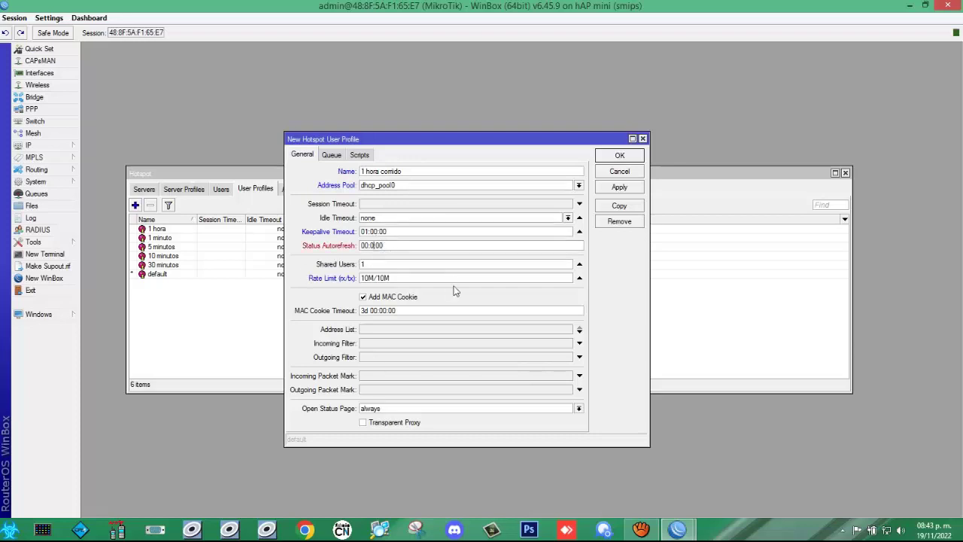
text(0)
key(Right)
key(Delete)
text(3)
click(619, 188)
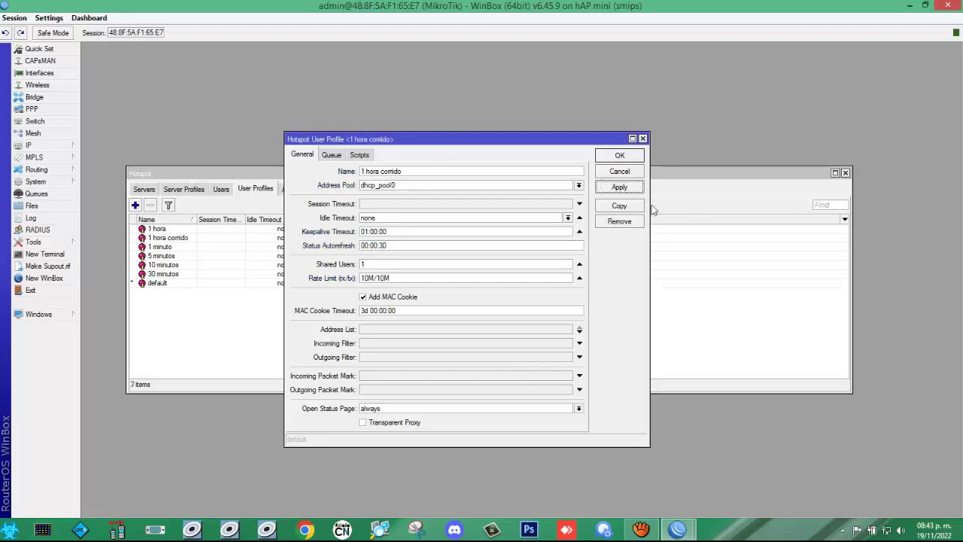
Step: Copy the hour profile as '1 minuto corrido' with a 15M/15M rate limit
click(622, 209)
drag(430, 158, 572, 157)
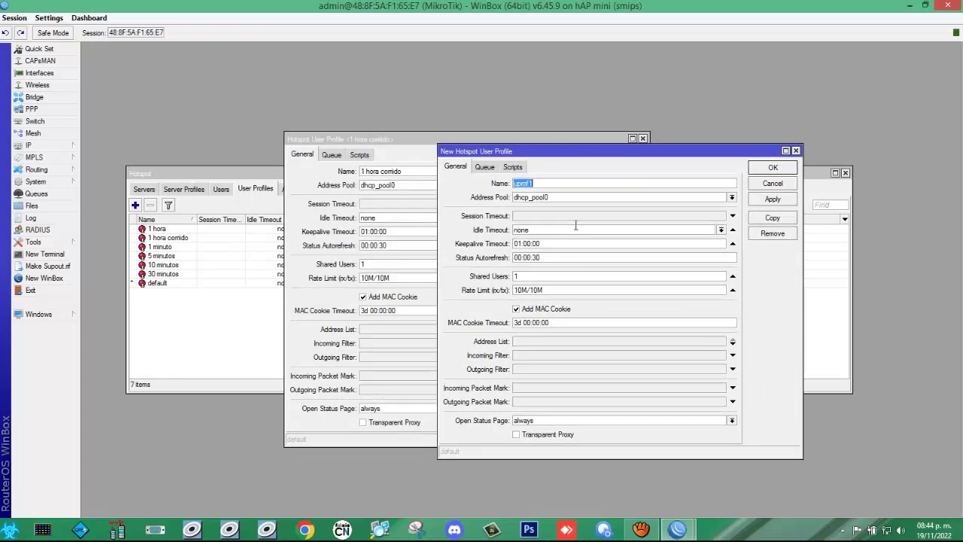
text(1 minuto comido)
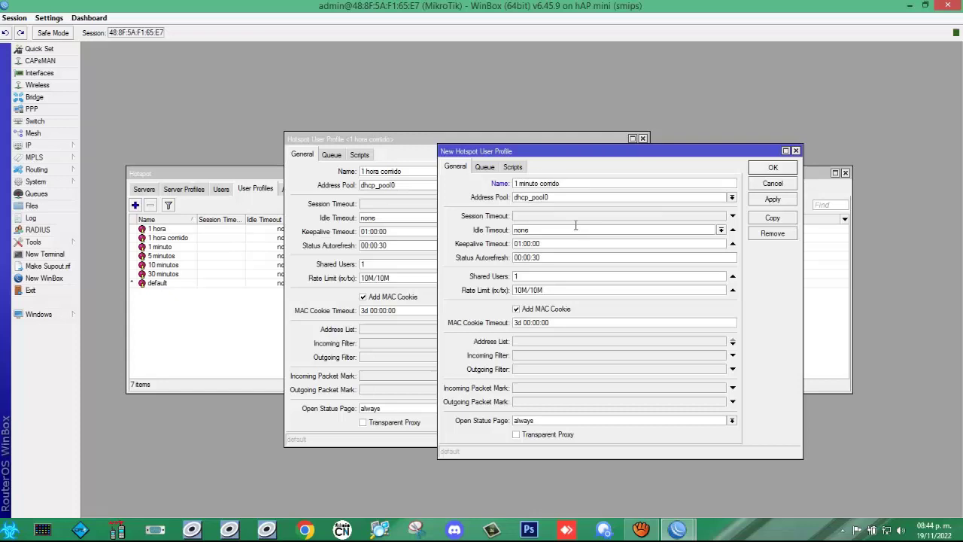
click(518, 289)
key(Delete)
text(5)
key(Delete)
text(5)
Step: Set keepalive to 00:01:00, apply, and copy the profile again
click(524, 243)
key(BackSpace)
text(0)
key(BackSpace)
text(1)
click(772, 199)
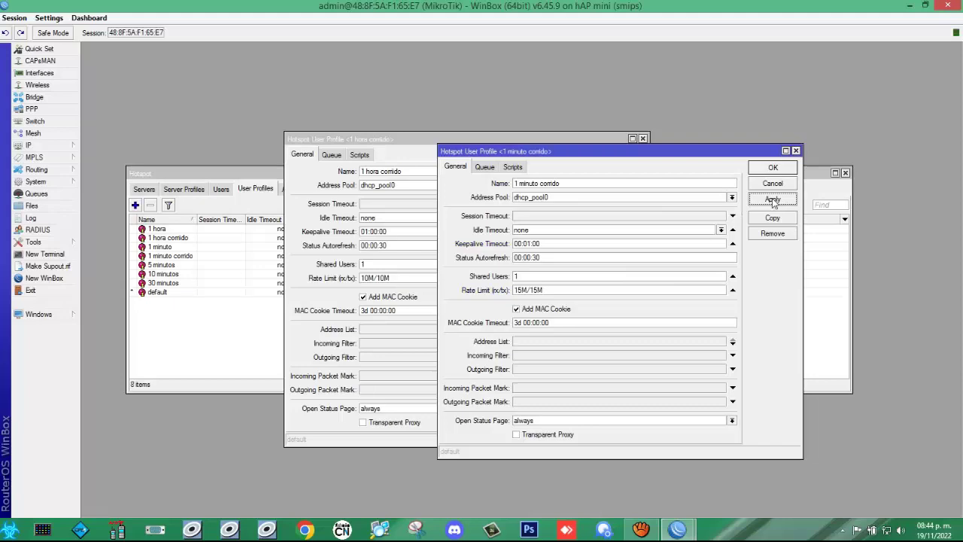
click(773, 219)
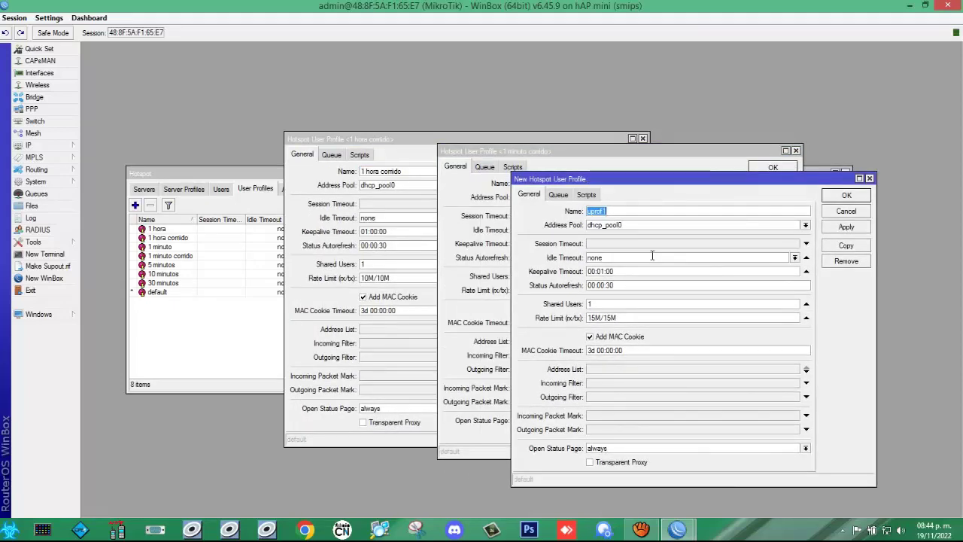
Step: Save '5 minutos corrido' with keepalive 00:05:00 and copy it
text(5 minutos corrido)
click(608, 271)
key(BackSpace)
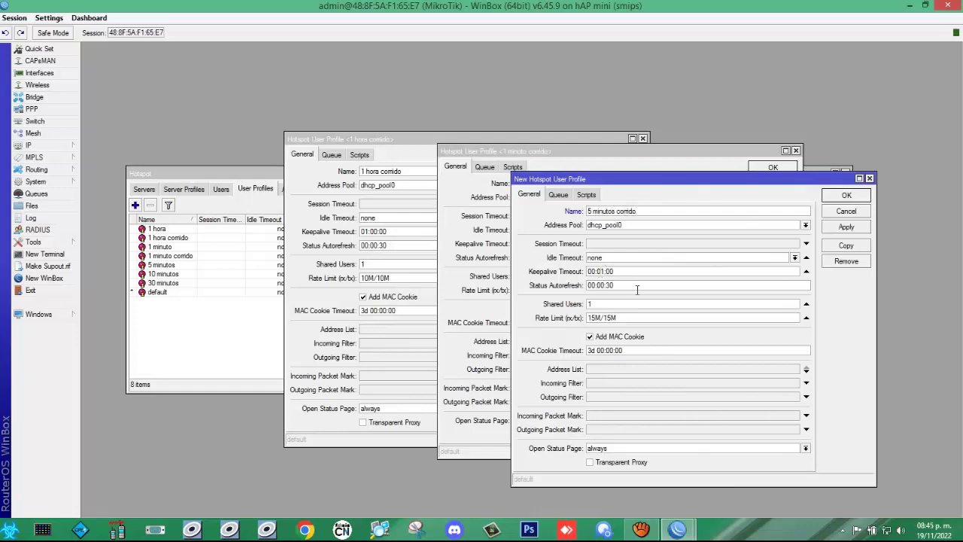
text(5)
click(843, 229)
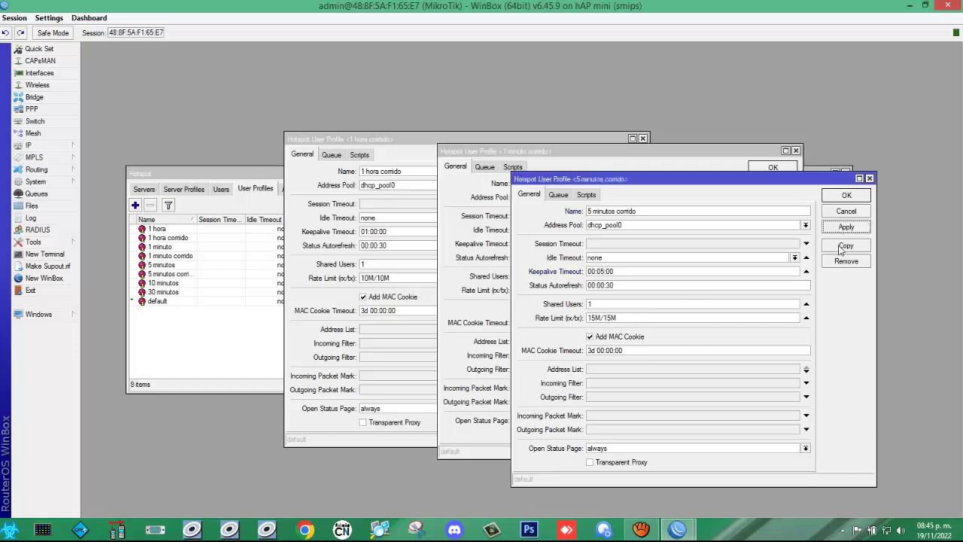
click(843, 247)
Step: Save '10 minutos corridos' with keepalive 00:10:00 and copy it
text(10)
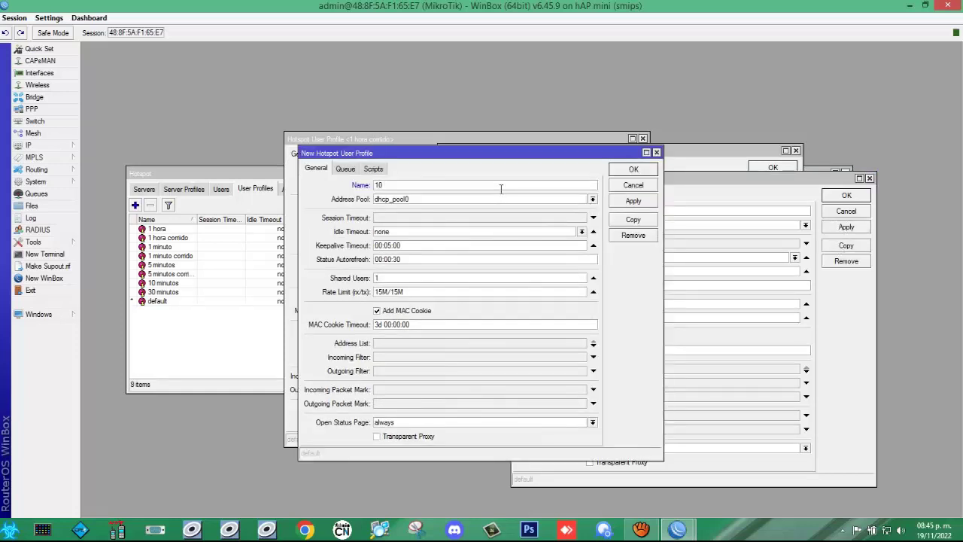
text( minutos corridos)
double_click(391, 245)
text(00)
key(BackSpace)
key(BackSpace)
text(10)
click(633, 201)
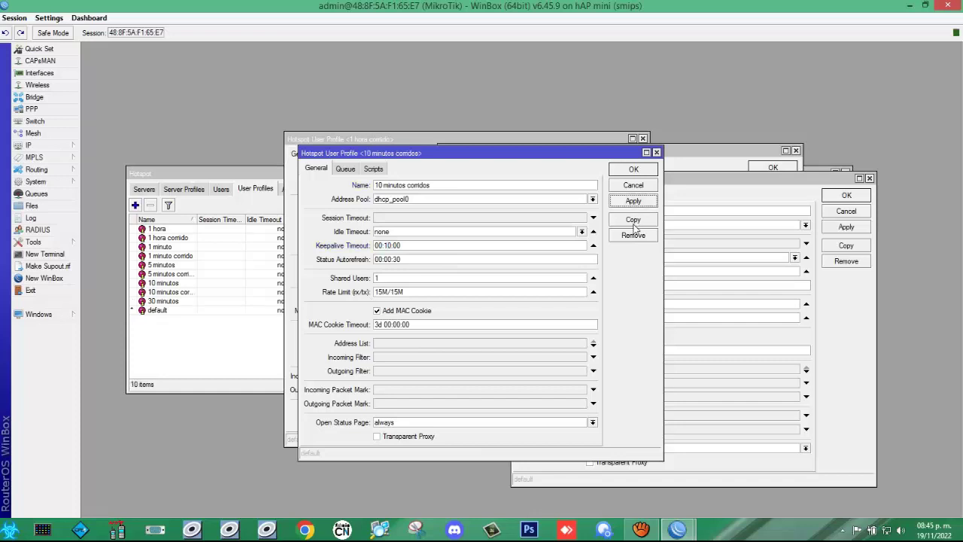
click(633, 220)
Step: Save '30 minutos corridos' with keepalive 00:30:00
text(30 minu)
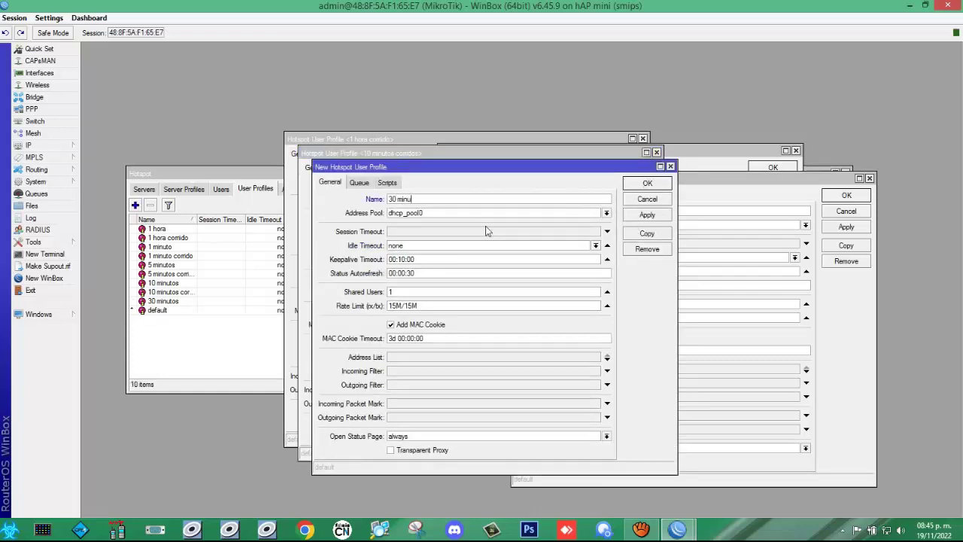
text(tos corridos)
click(403, 260)
key(BackSpace)
text(3)
click(652, 217)
Step: Close all five open profile forms
click(649, 185)
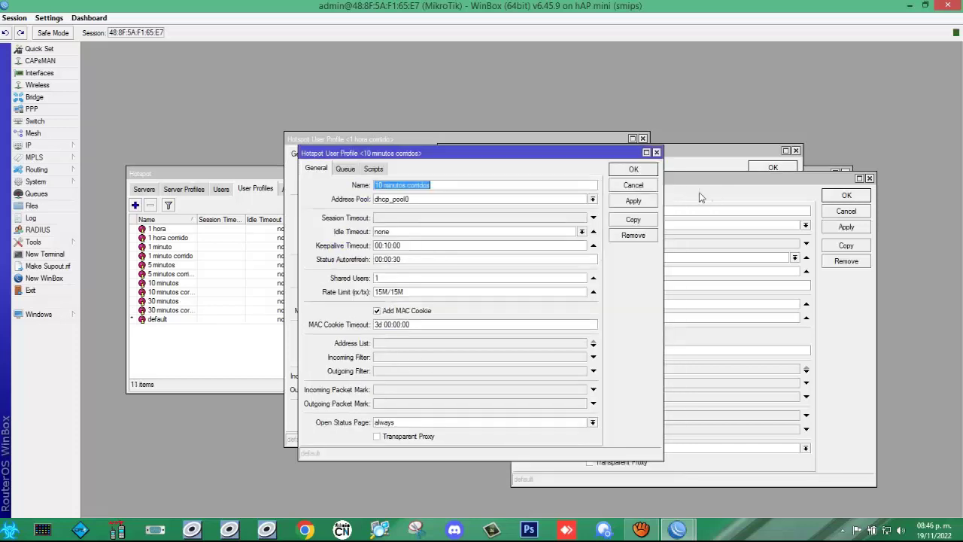
click(639, 176)
click(846, 196)
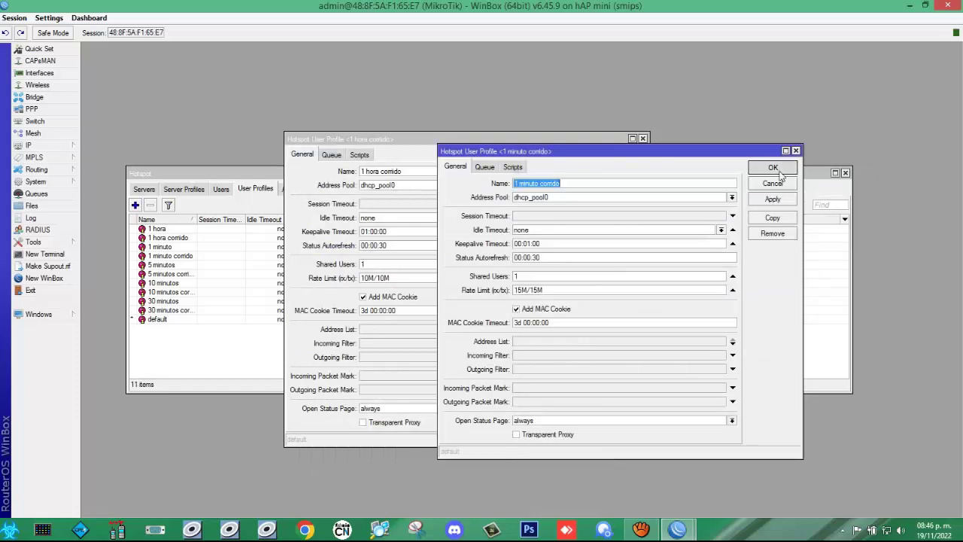
click(773, 167)
click(618, 159)
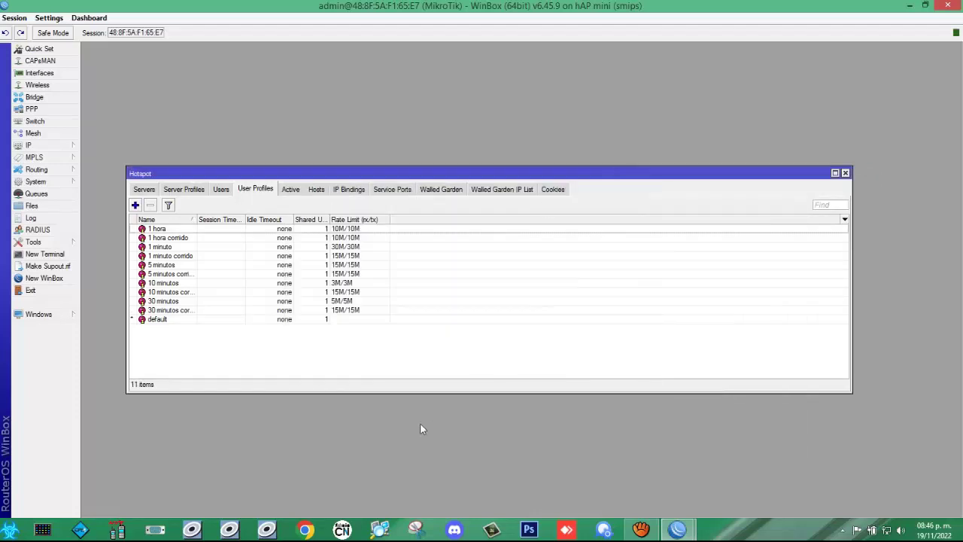
Step: Widen the profile Name column, then inspect active sessions and the connected host
double_click(197, 219)
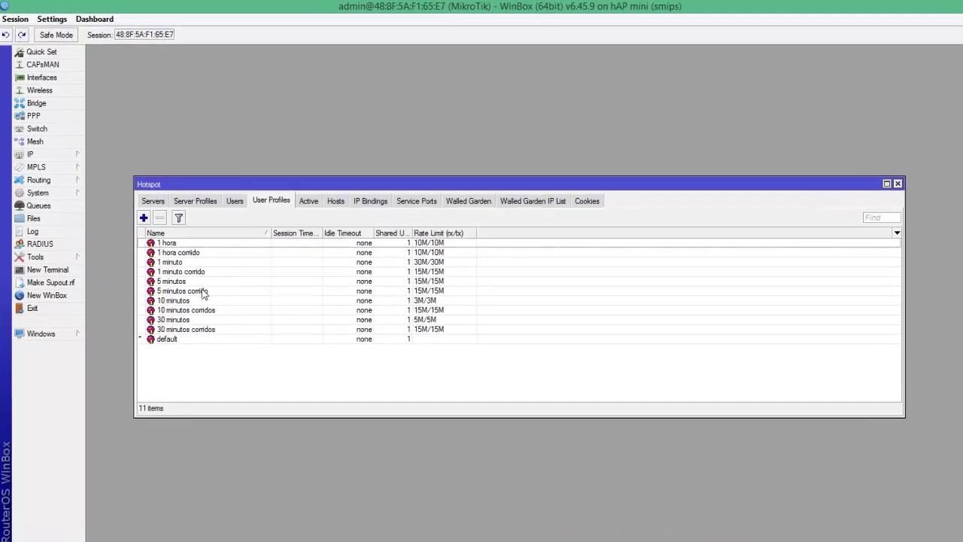
click(227, 351)
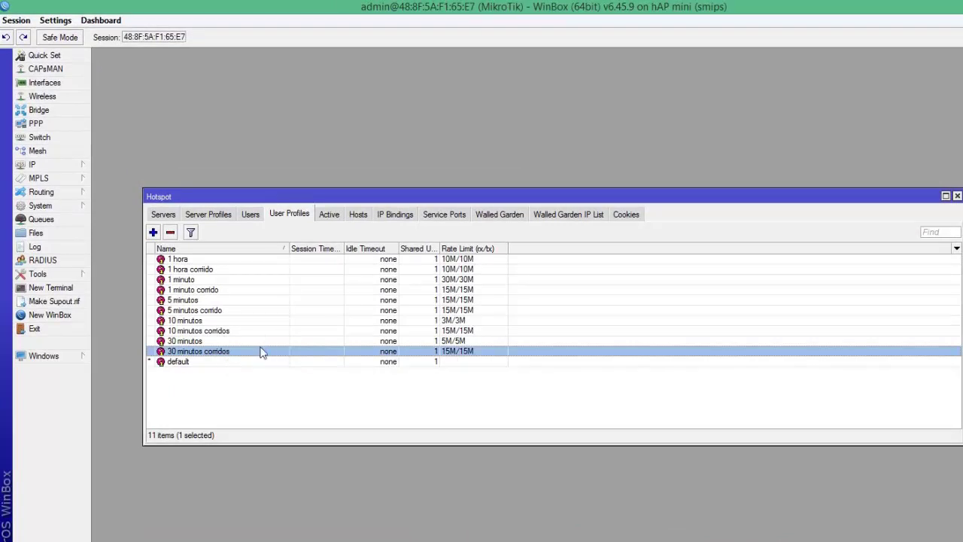
click(335, 214)
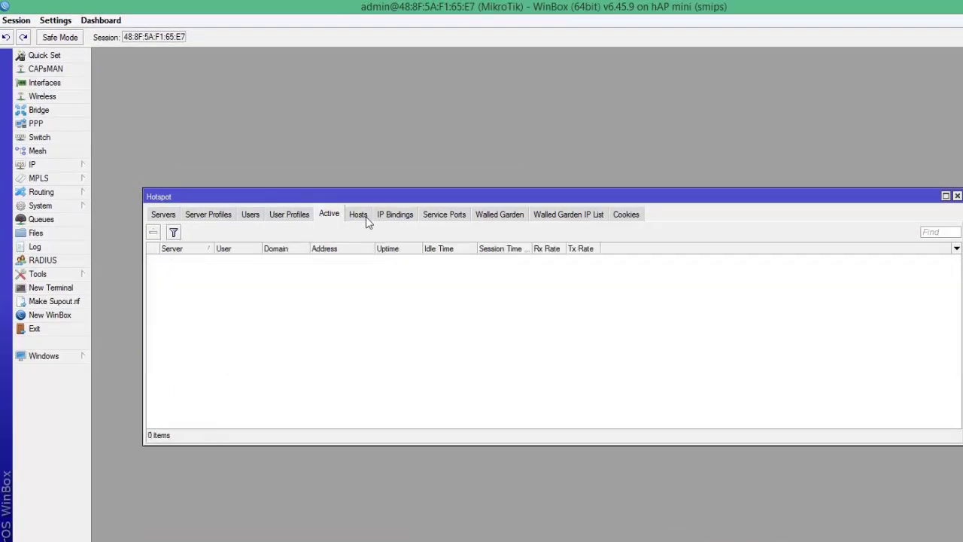
click(359, 216)
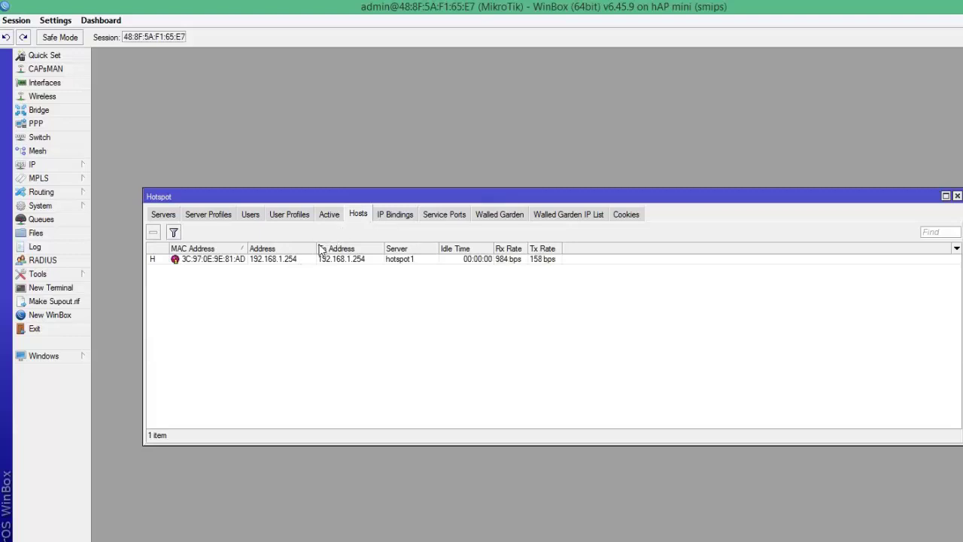
drag(319, 248, 369, 249)
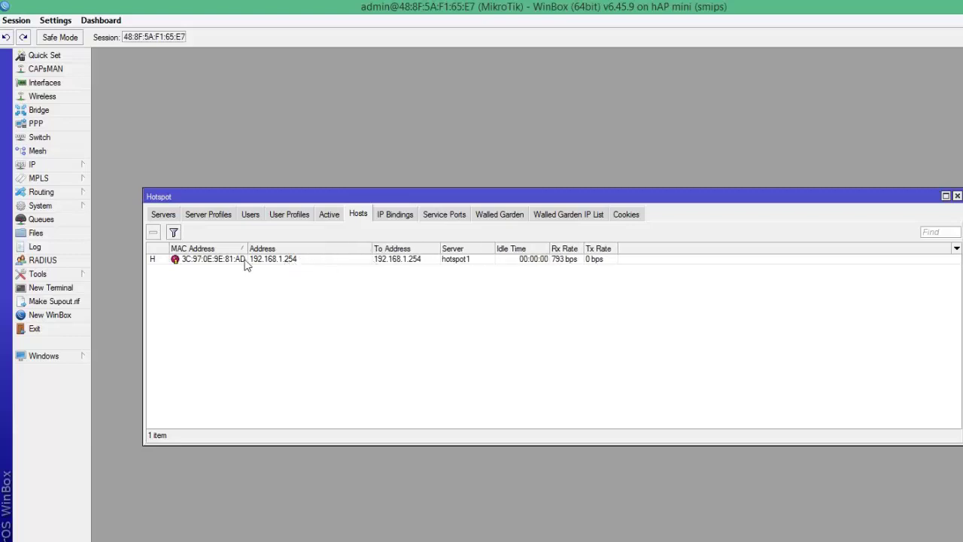
drag(248, 248, 298, 249)
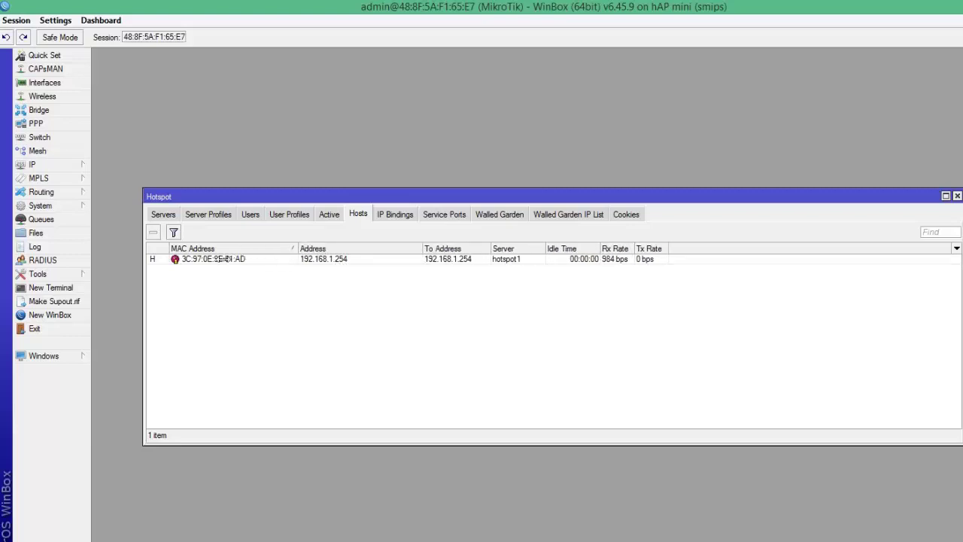
click(224, 259)
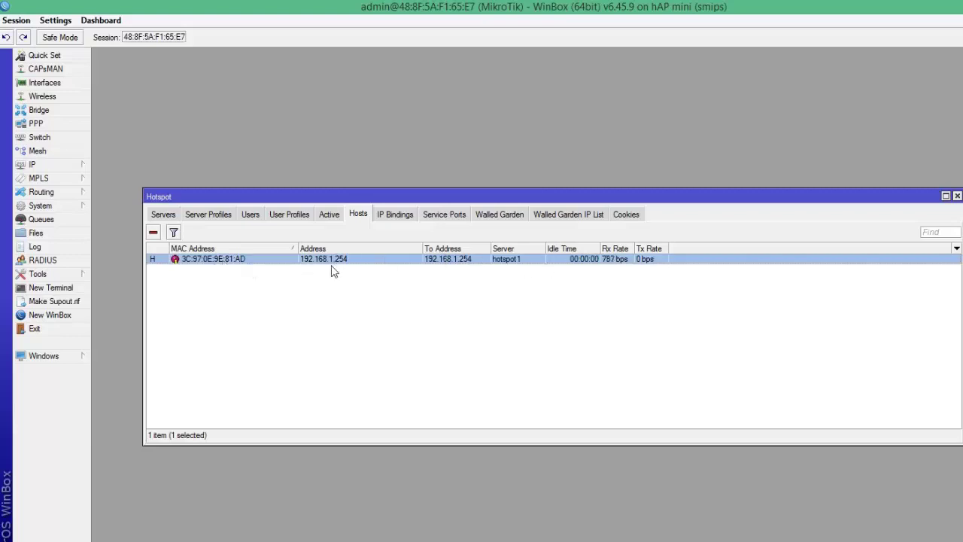
Step: Review IP bindings, service ports, users, profiles and servers, then close the Hotspot window
click(397, 216)
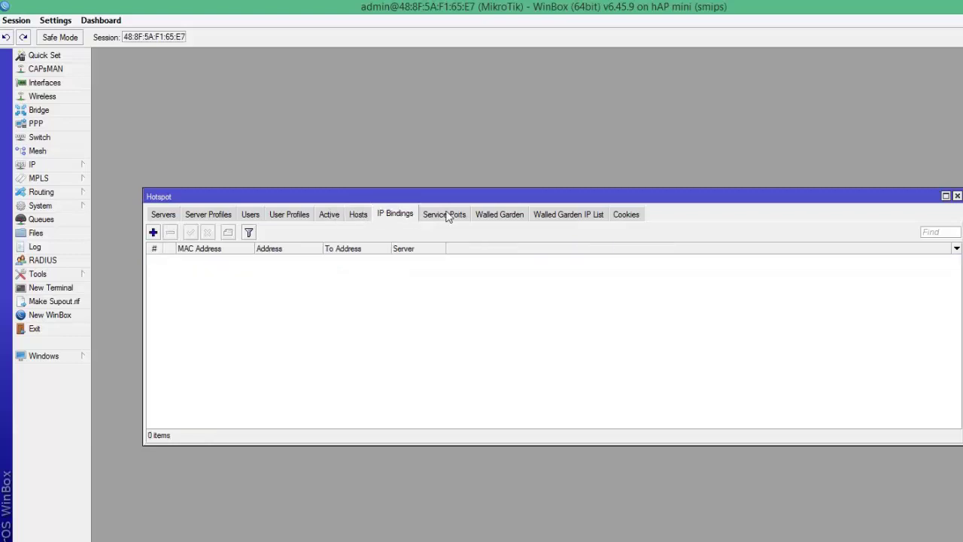
click(447, 216)
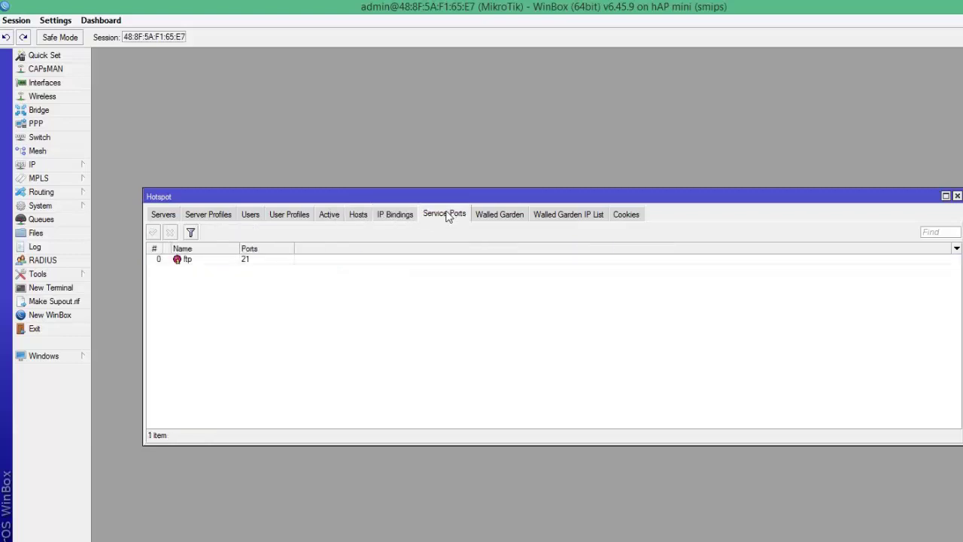
click(326, 217)
click(290, 217)
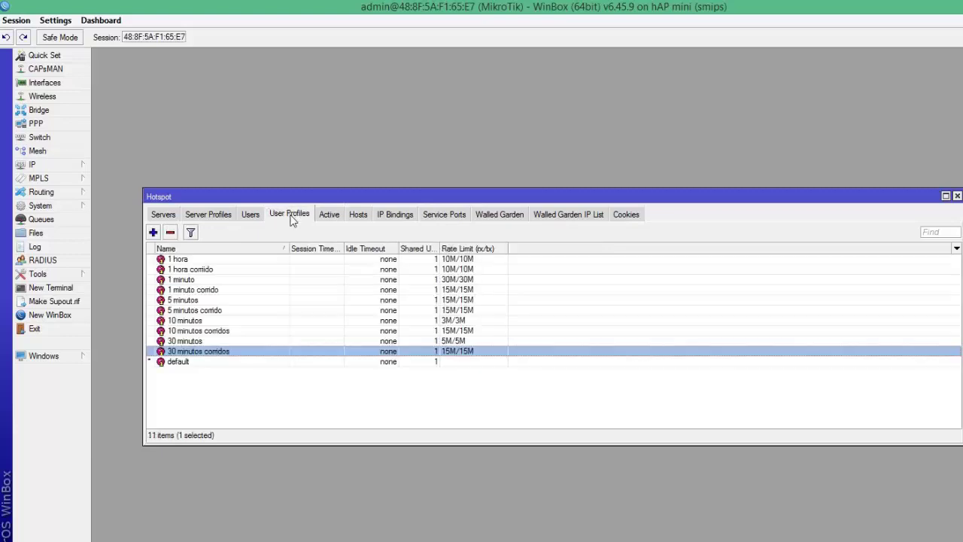
click(253, 217)
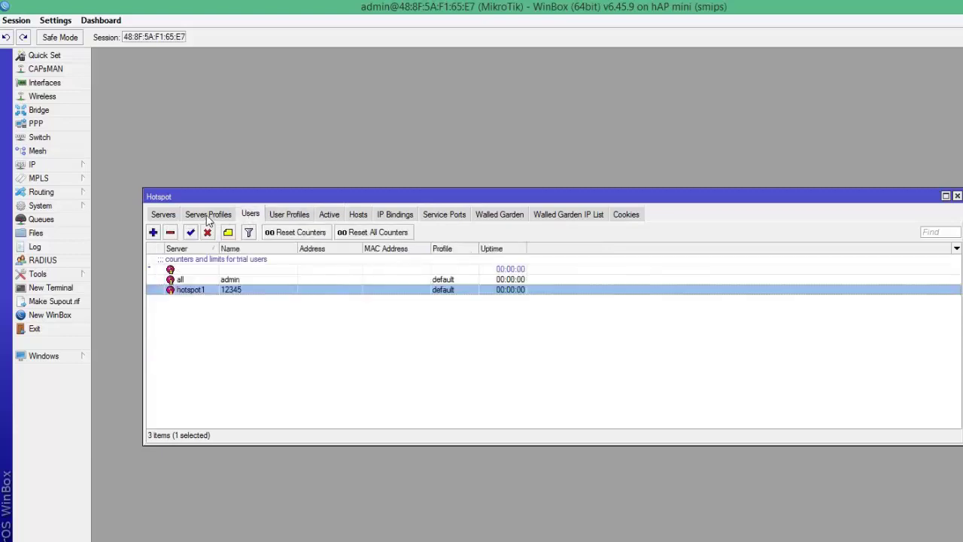
click(209, 216)
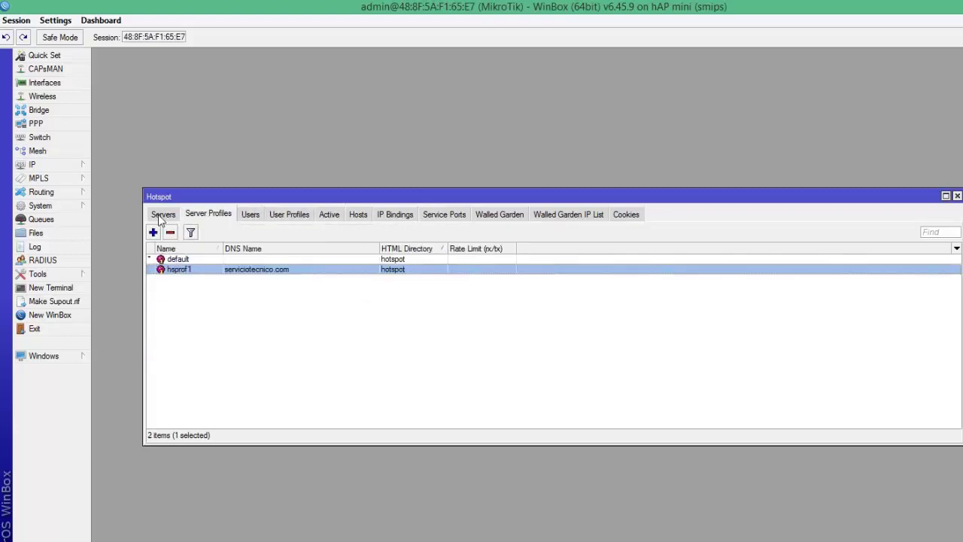
click(160, 216)
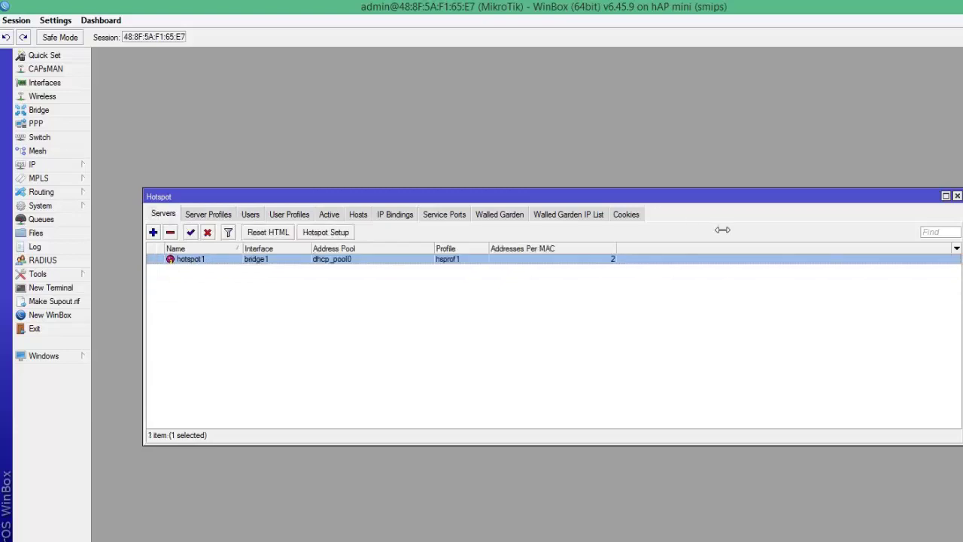
click(957, 196)
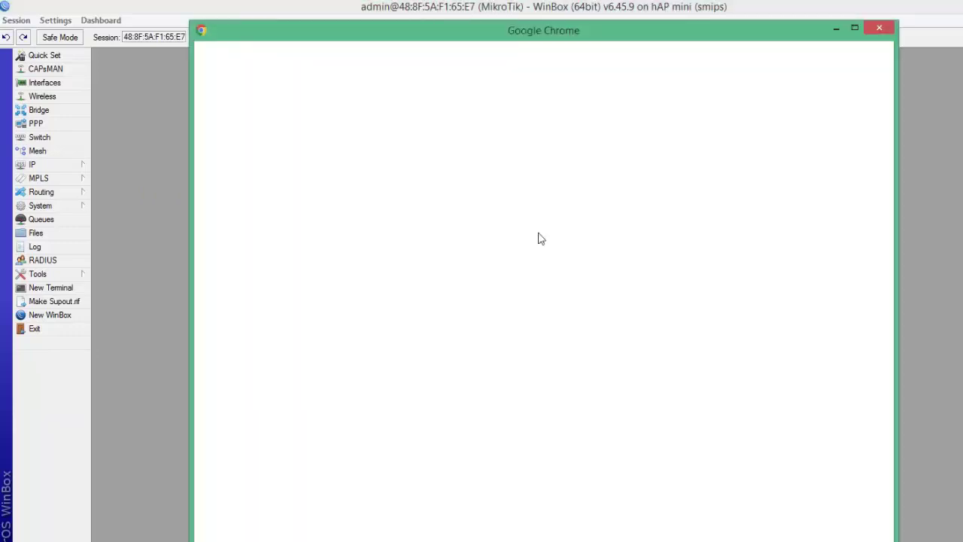
Step: In Chrome, confirm fast.com and speedtest.net both fail to load
click(604, 277)
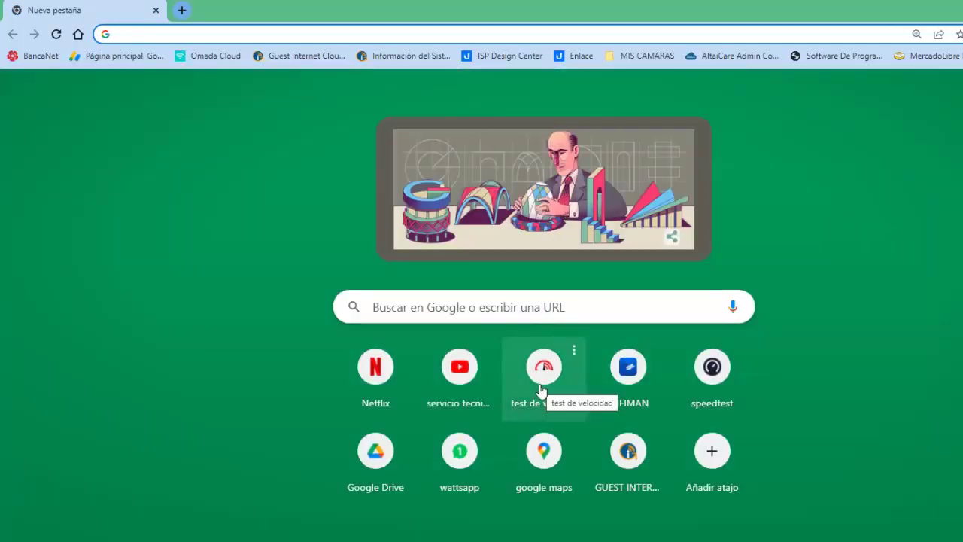
click(540, 385)
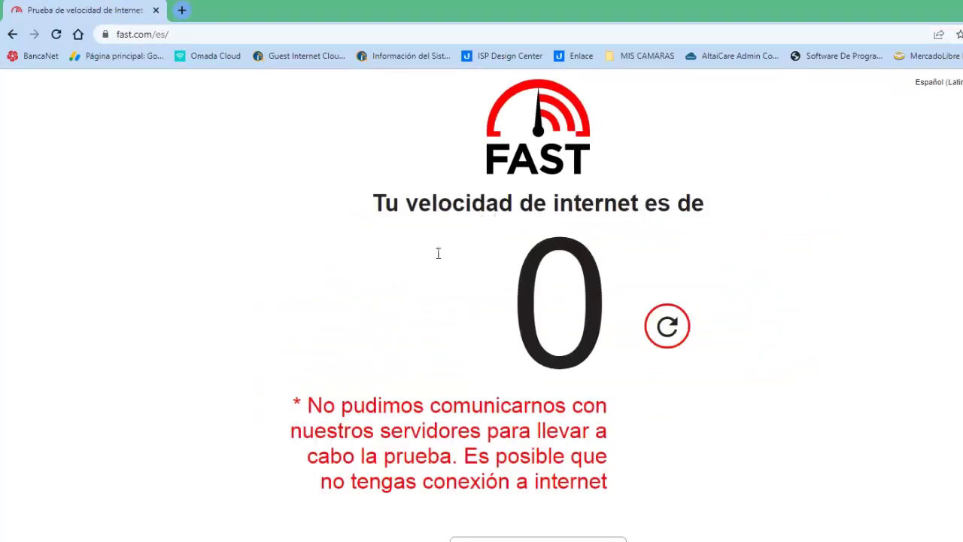
click(681, 335)
click(184, 13)
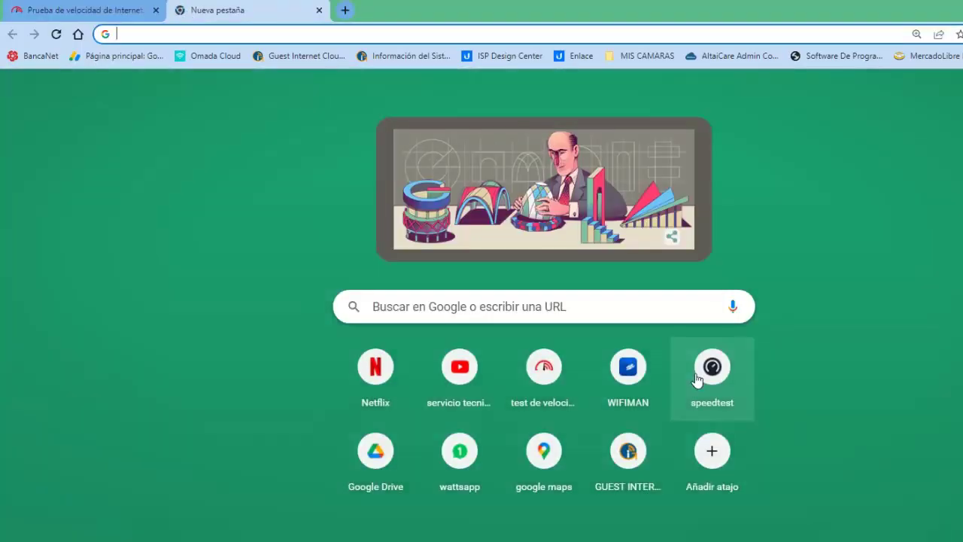
click(711, 371)
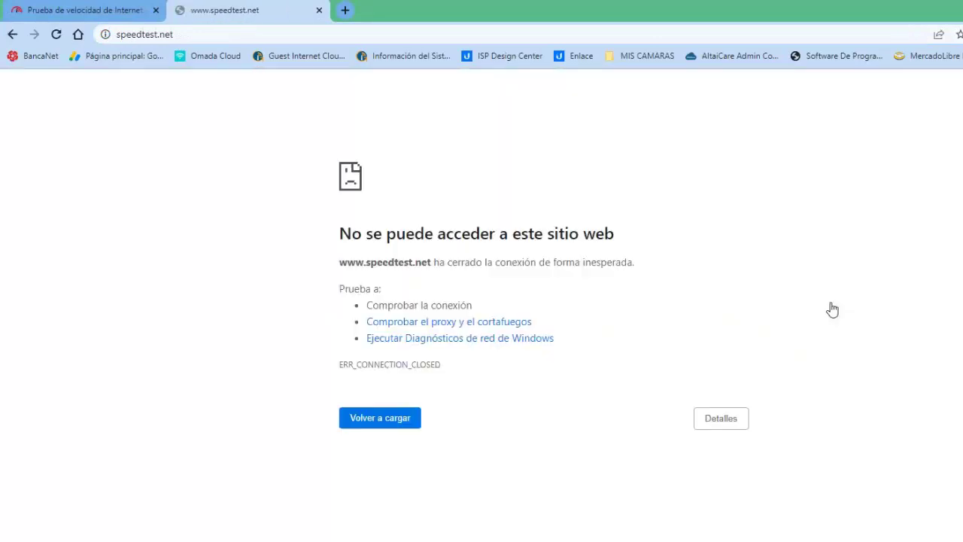
click(395, 420)
click(129, 15)
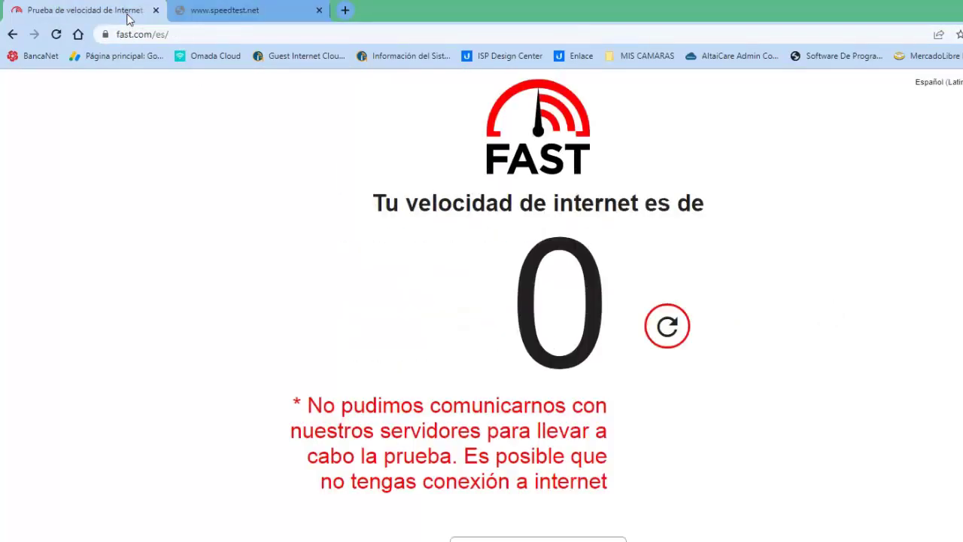
Step: Go to serviciotecnico.com to reach the hotspot login page
click(211, 32)
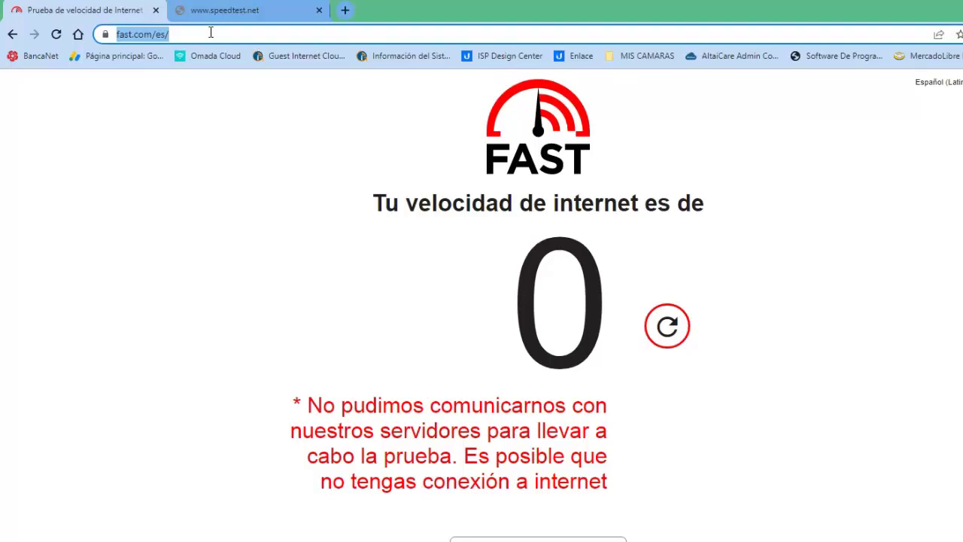
text(ser)
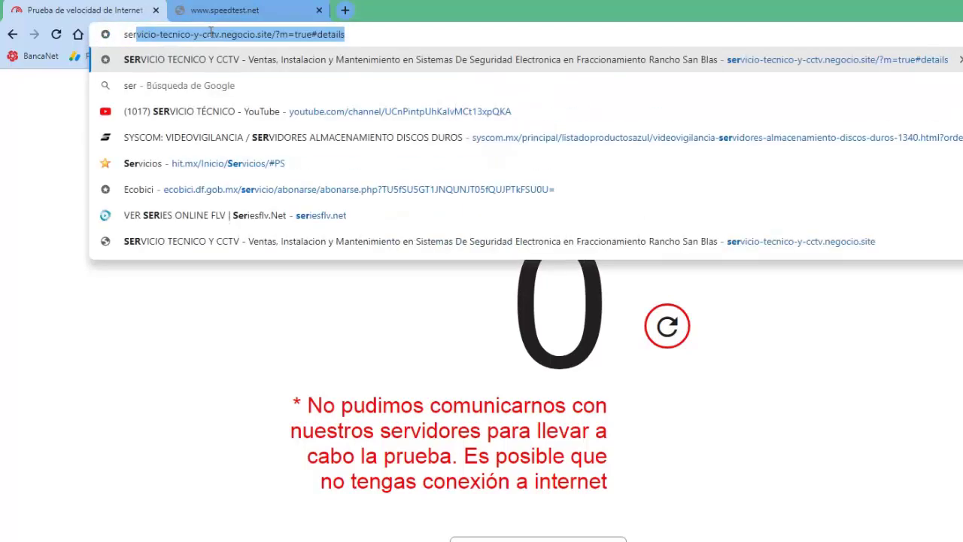
text(vicio)
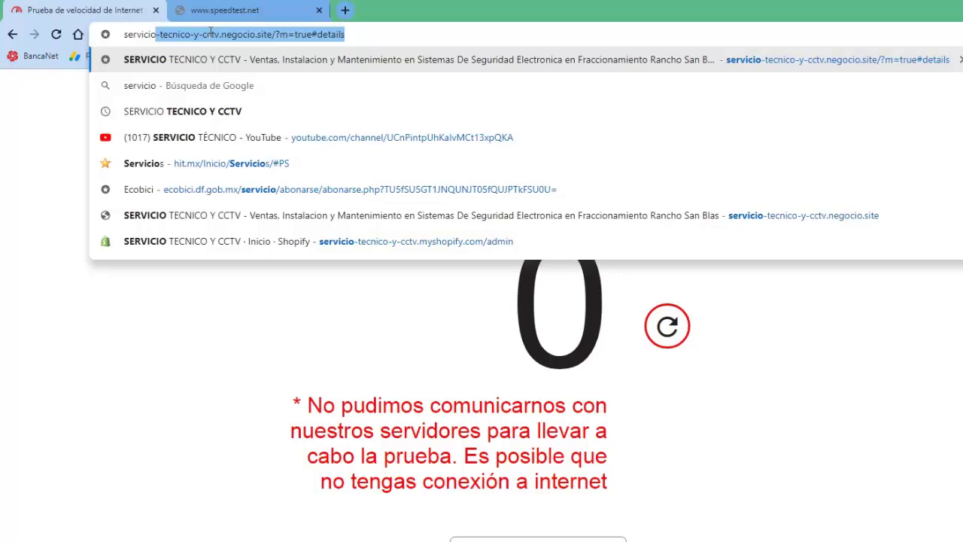
text(tecnic)
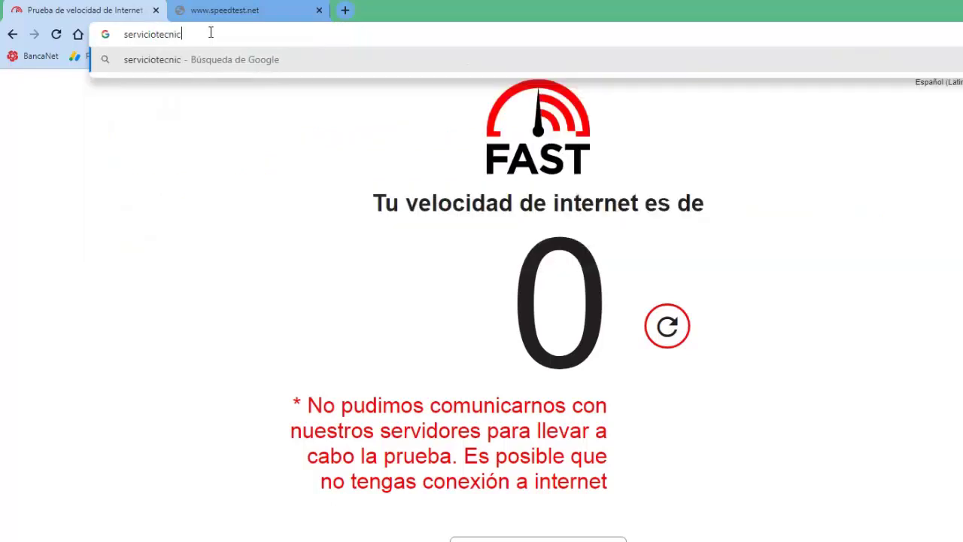
text(o)
text(.com)
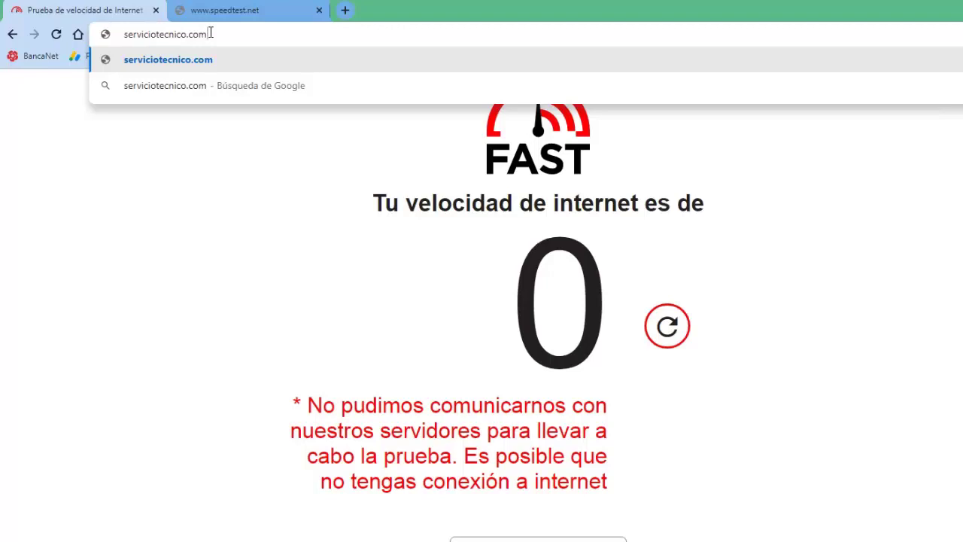
key(Return)
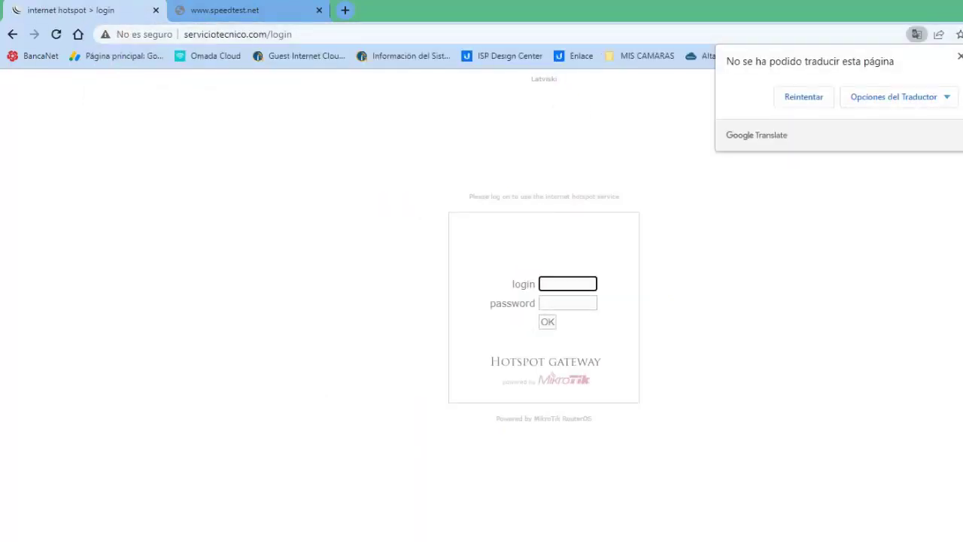
Step: Enter the test user's username and password and submit the hotspot login
click(576, 284)
click(810, 259)
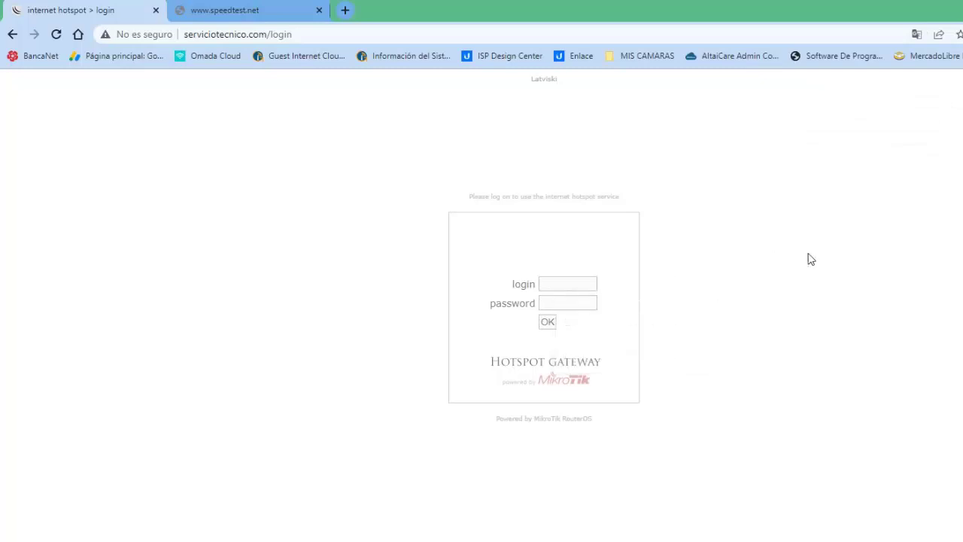
click(566, 308)
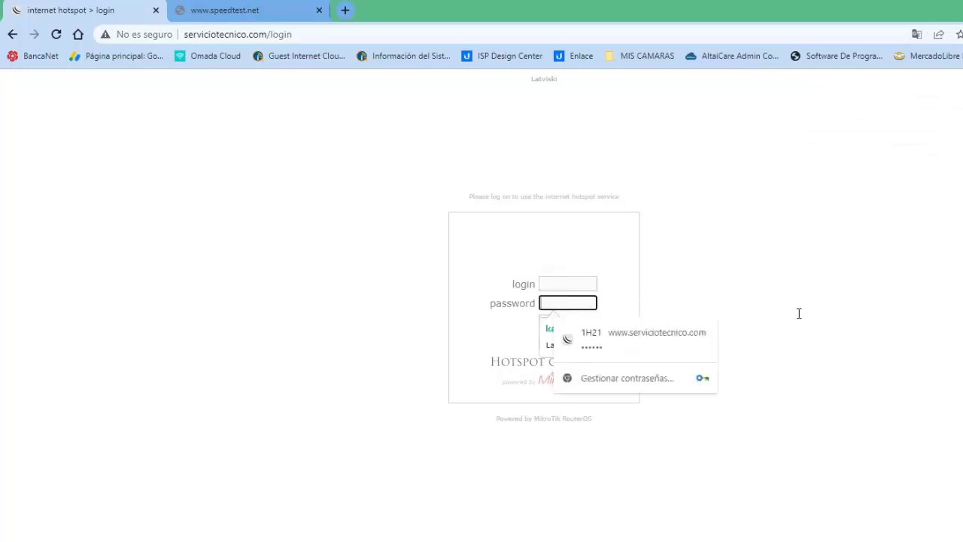
click(793, 314)
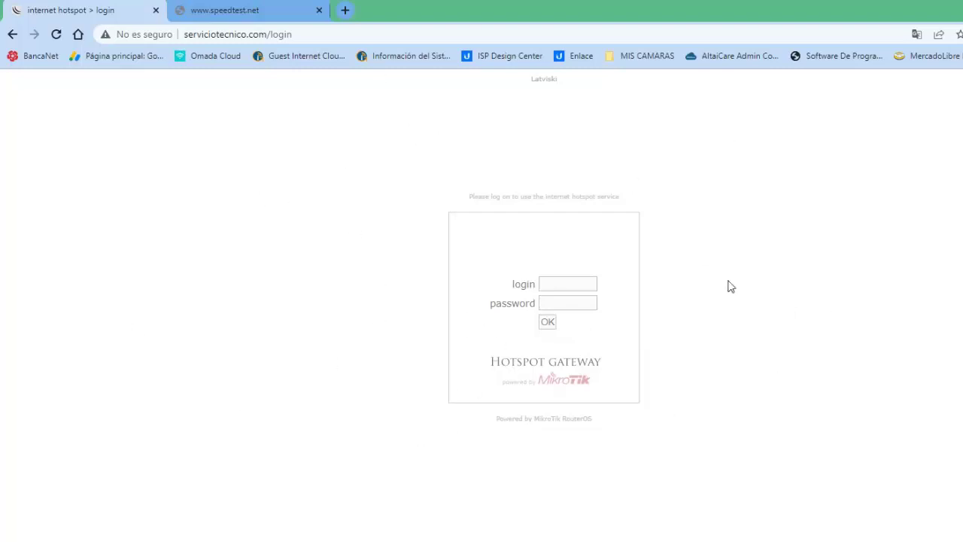
click(563, 283)
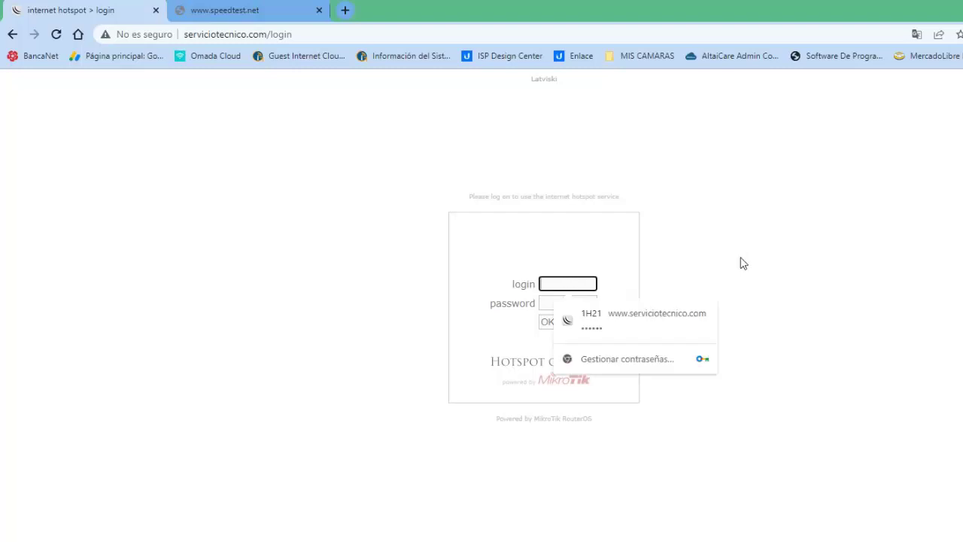
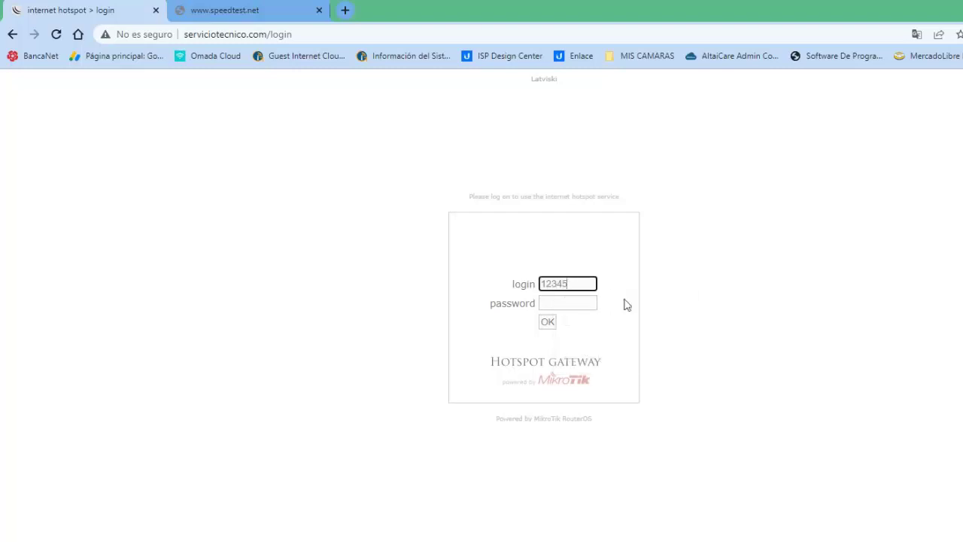
click(544, 302)
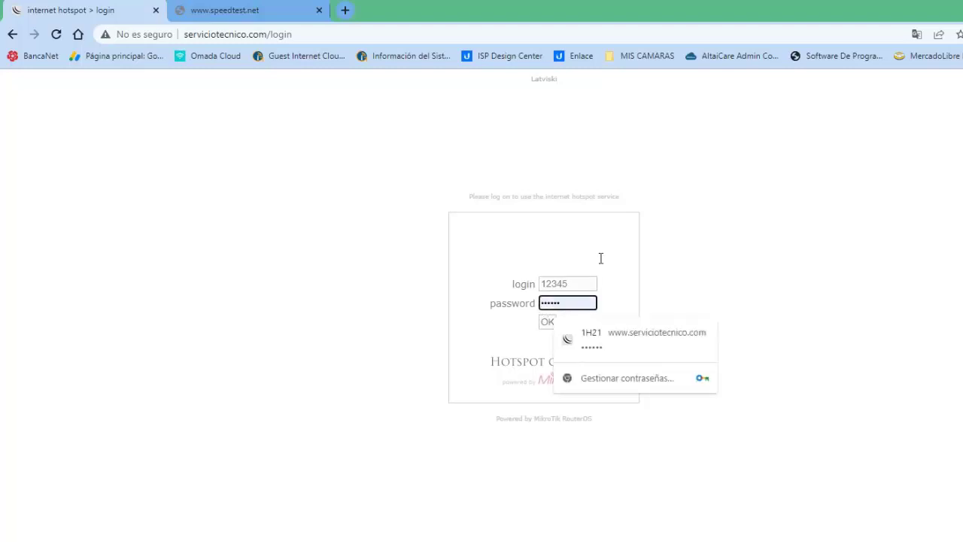
click(547, 323)
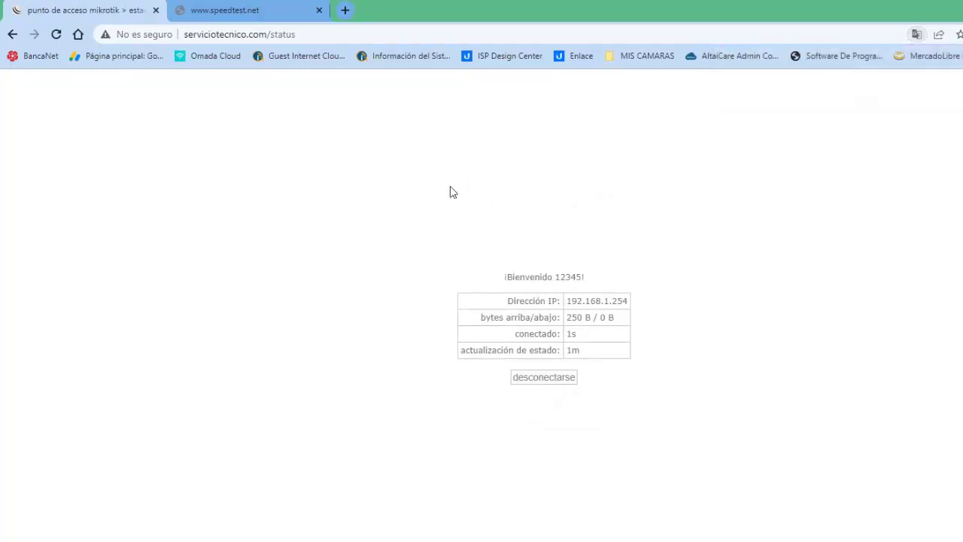
Step: Reload speedtest.net in its tab, dismiss the translate offer, and start the speed test
click(211, 13)
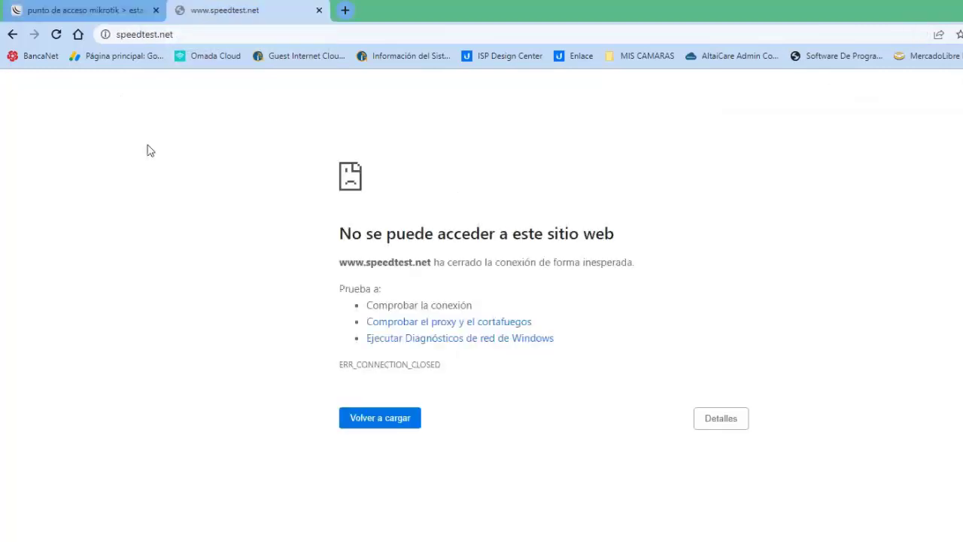
click(394, 423)
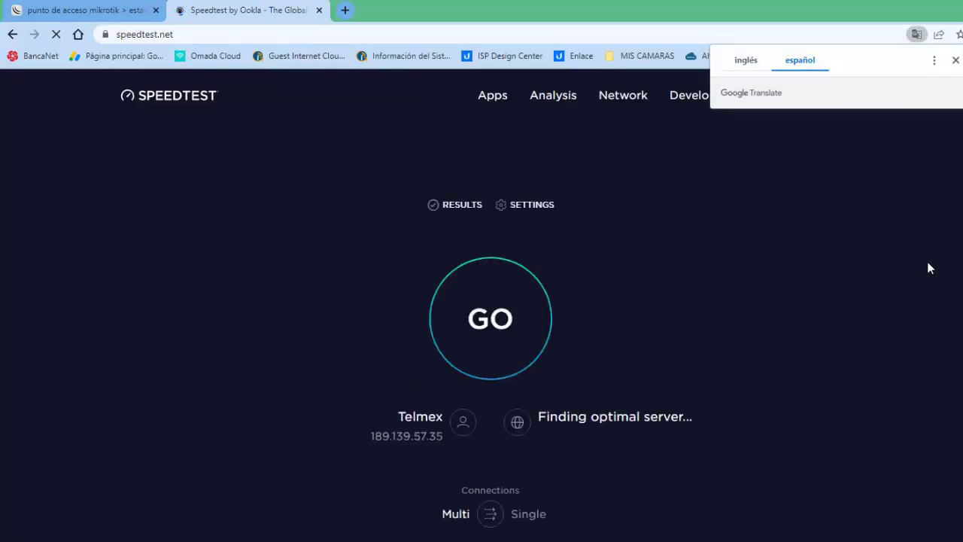
click(956, 62)
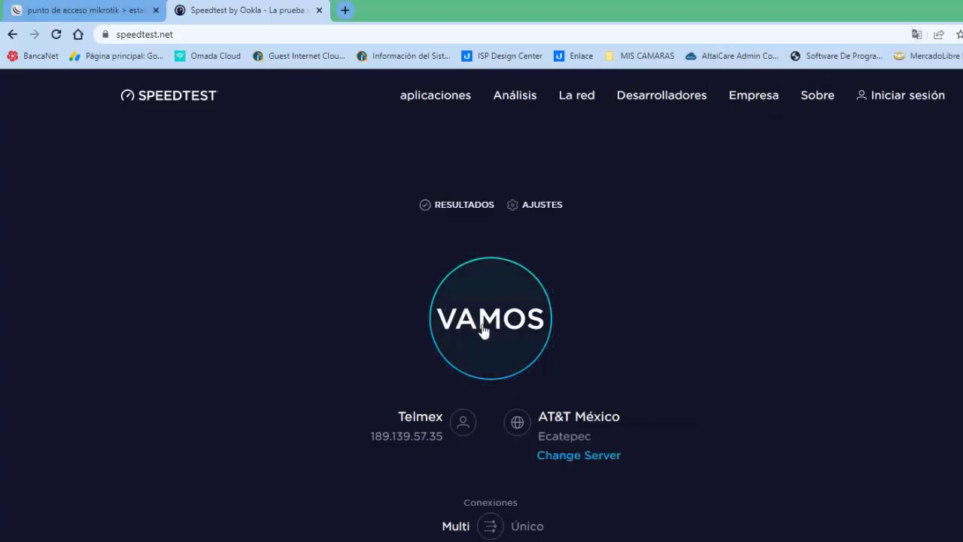
click(483, 324)
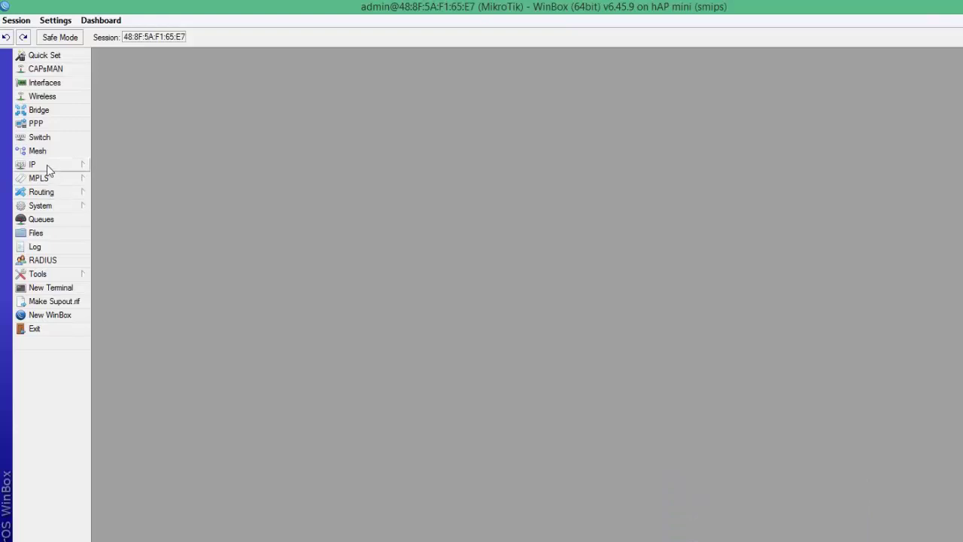
Step: Open IP > Hotspot Users and start a new user form
click(46, 167)
click(119, 292)
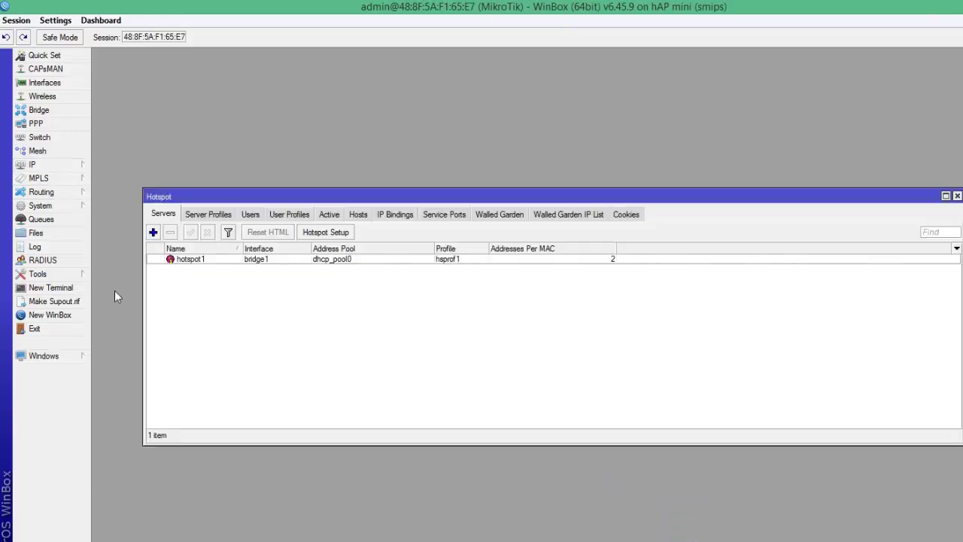
click(250, 215)
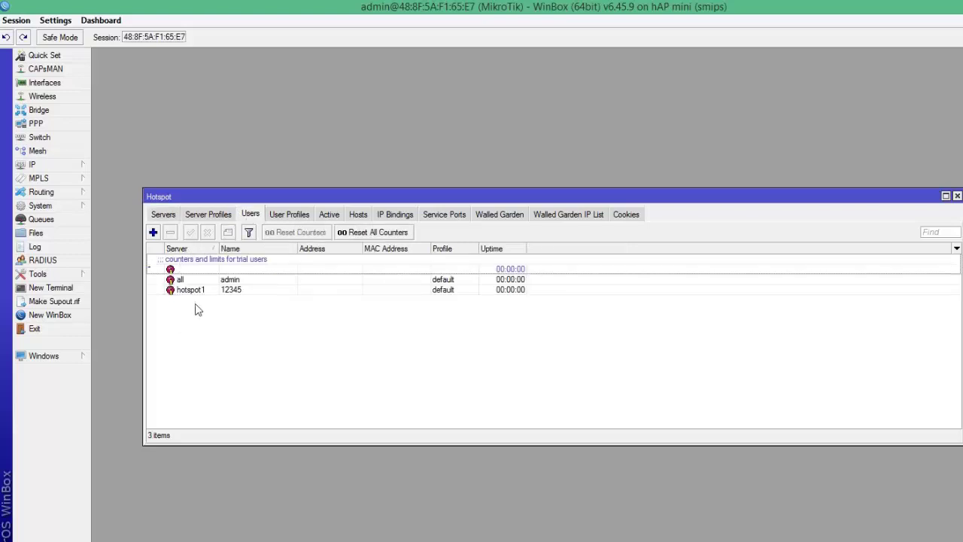
click(154, 234)
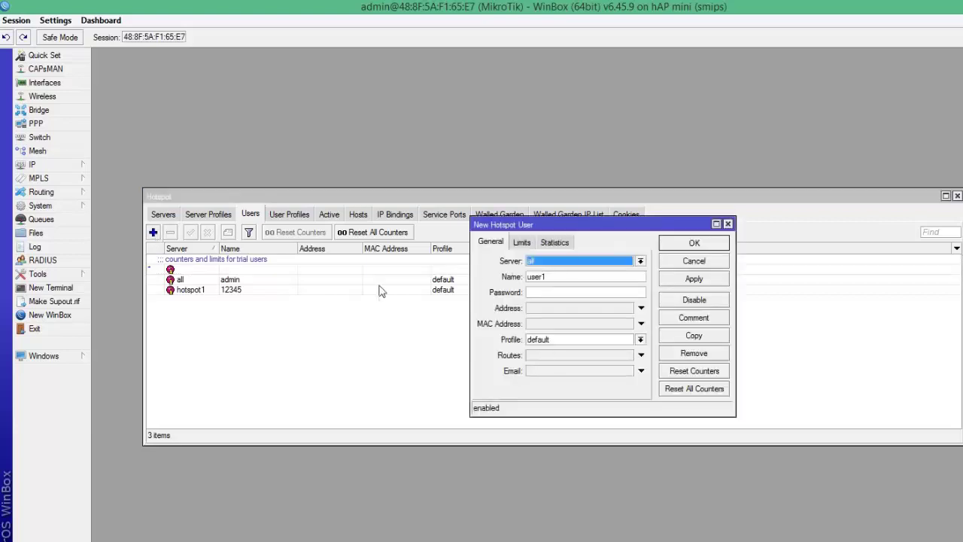
click(729, 224)
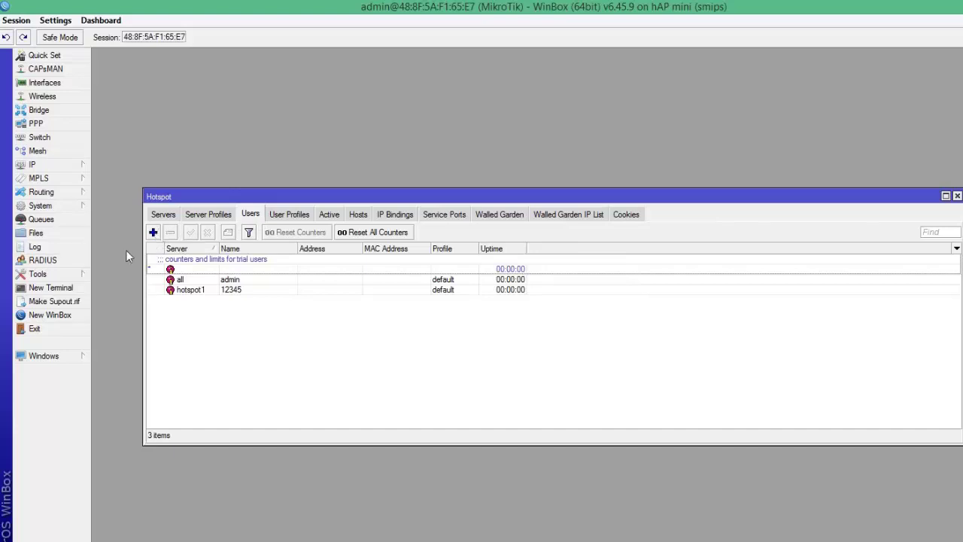
click(153, 232)
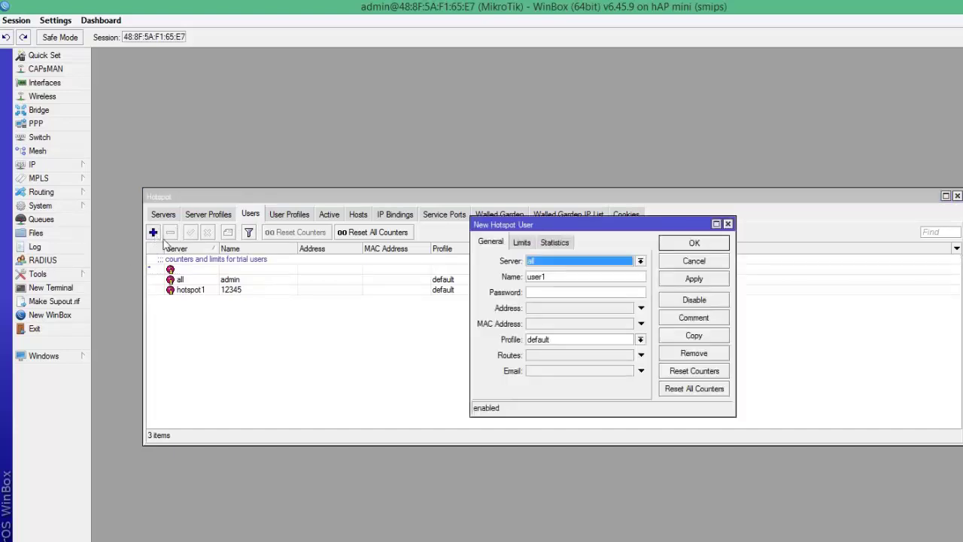
Step: Add the user on server hotspot1 with the '1 minuto corrido' profile and save
click(639, 261)
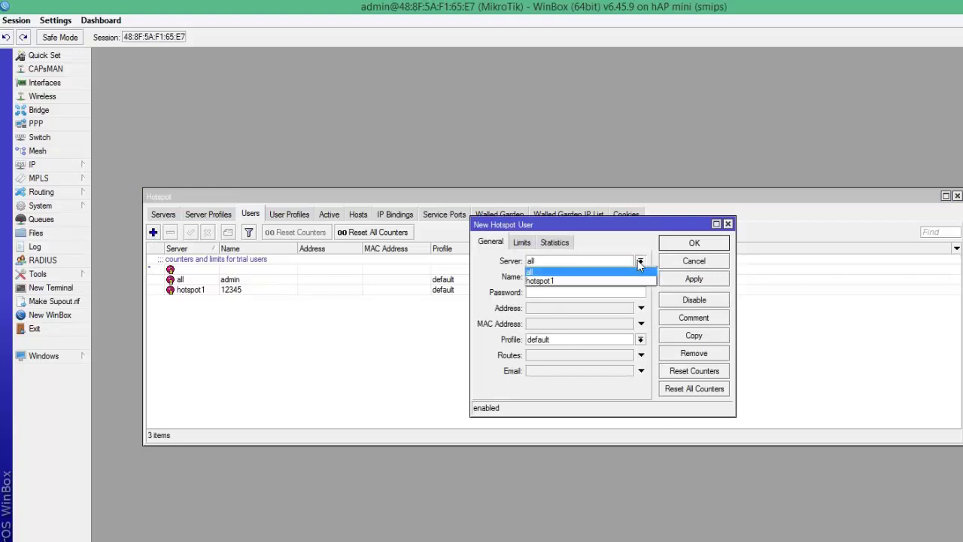
click(556, 282)
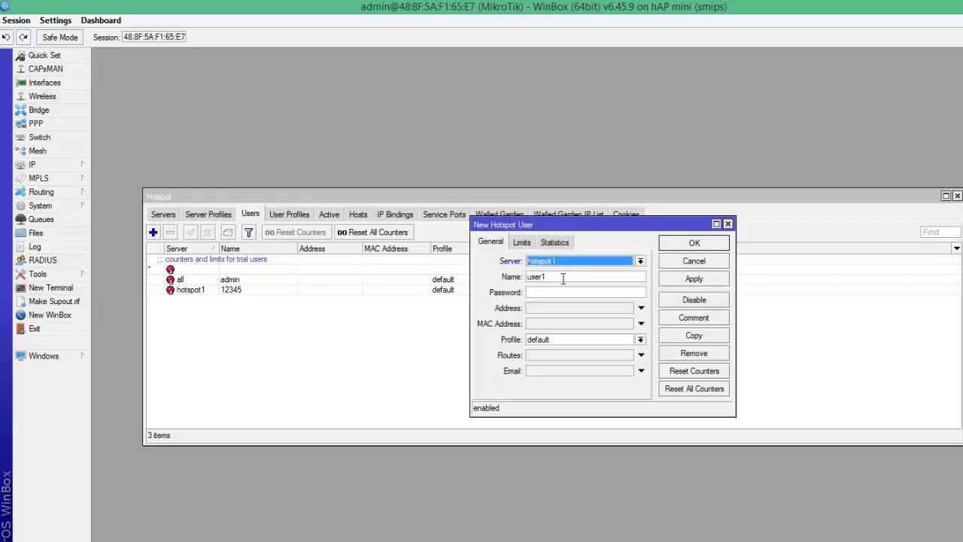
click(562, 277)
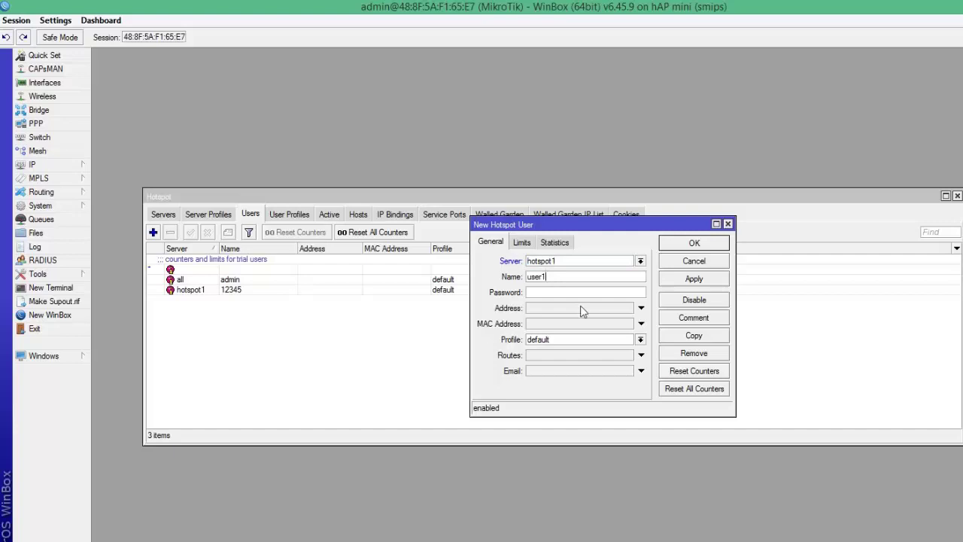
key(BackSpace)
click(640, 340)
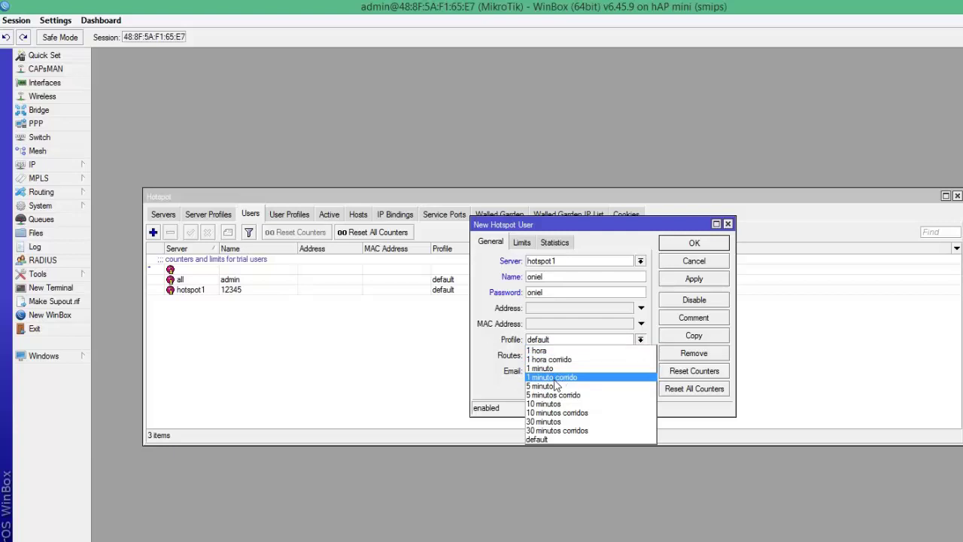
click(555, 379)
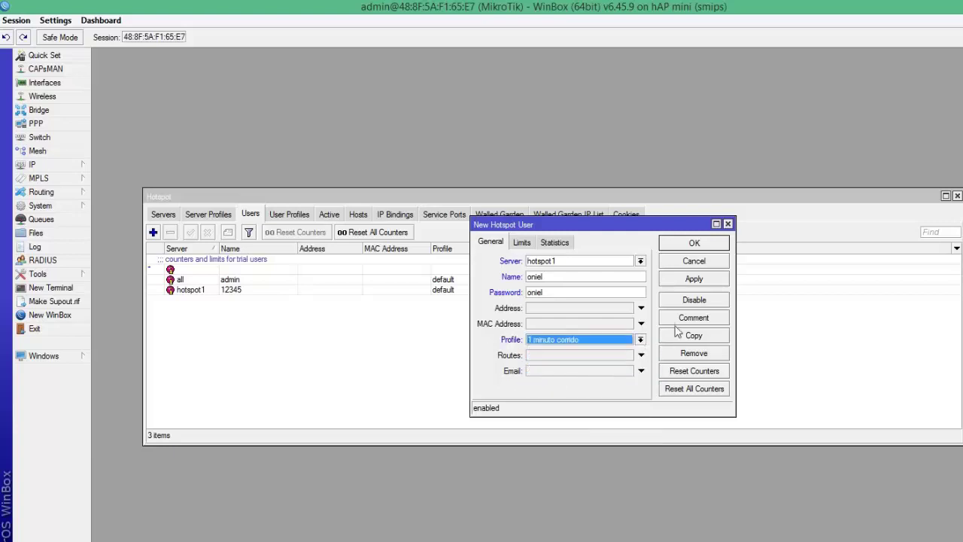
click(692, 284)
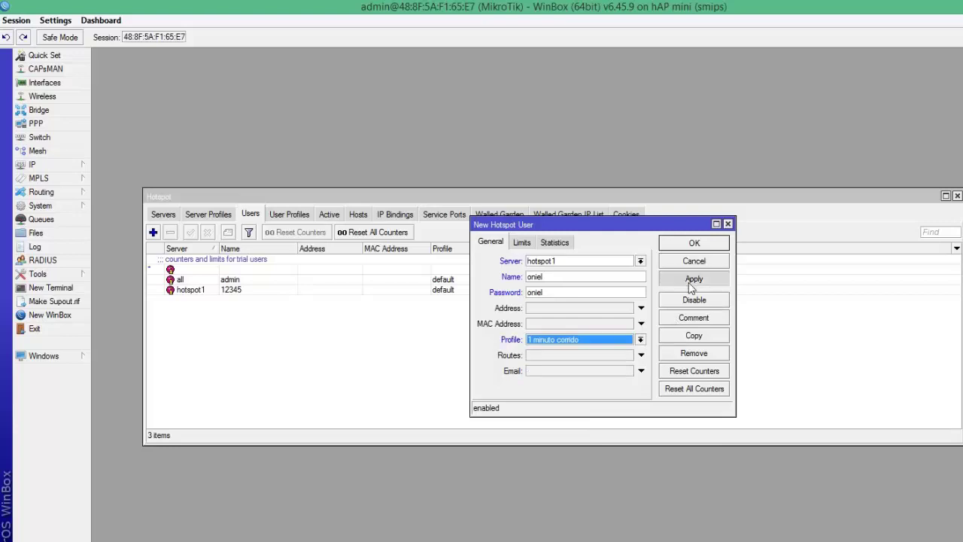
click(692, 244)
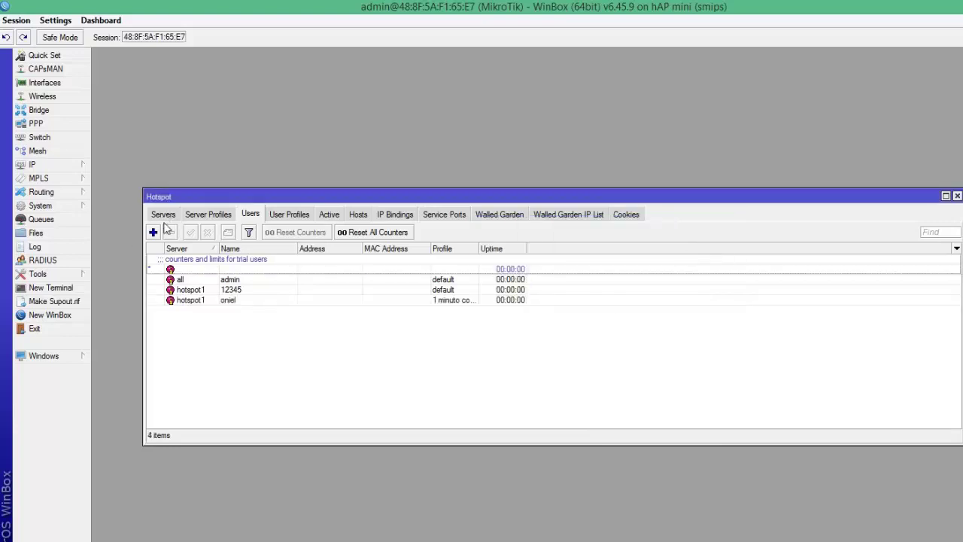
Step: Start another hotspot user on server hotspot1 and enter its name
click(152, 232)
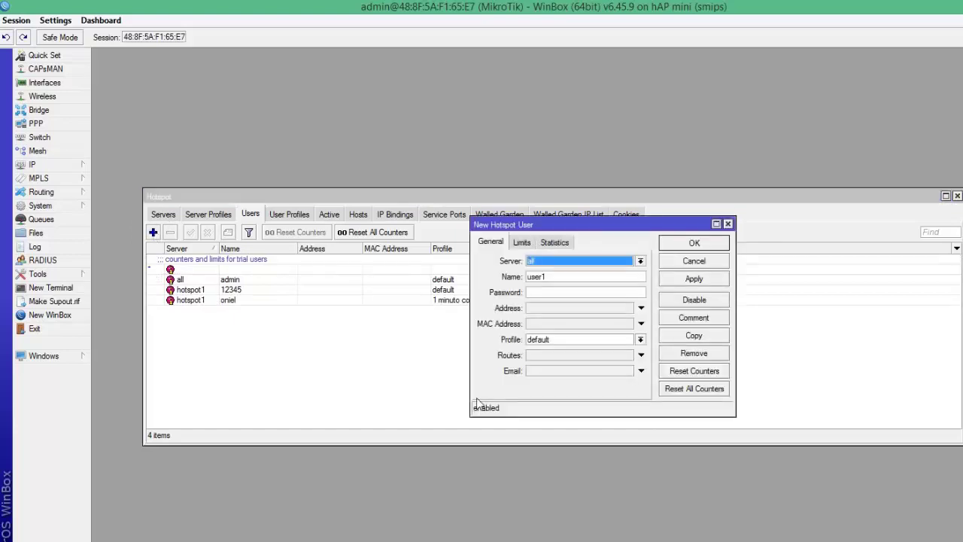
click(640, 261)
click(554, 280)
click(579, 279)
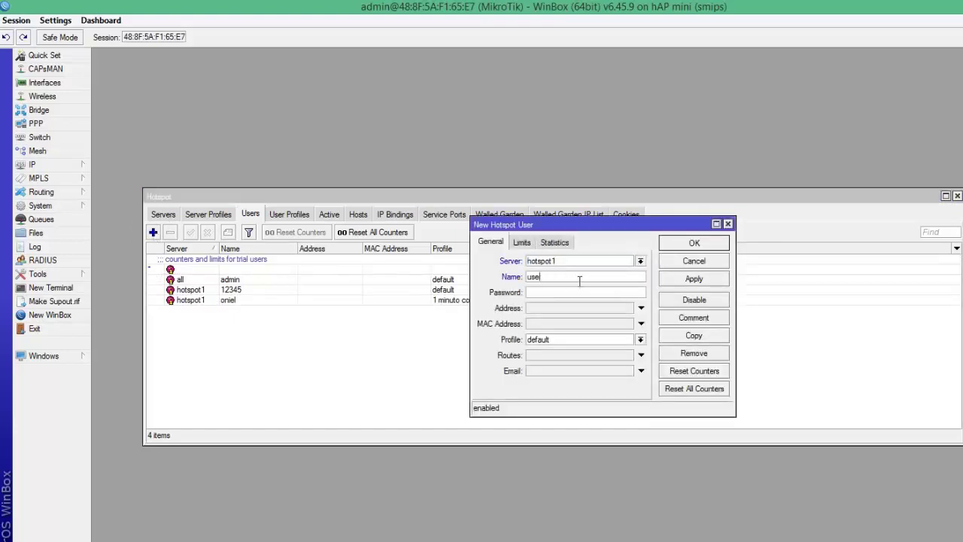
key(BackSpace)
key(BackSpace)
key(BackSpace)
text(o)
Step: Assign the '5 minutos' profile, save the user, and widen the Profile column
click(640, 340)
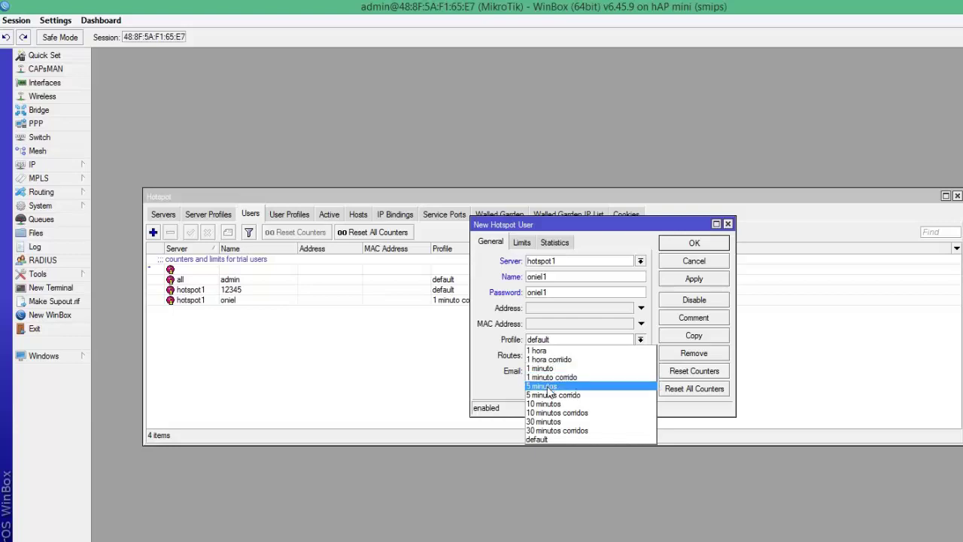
click(550, 391)
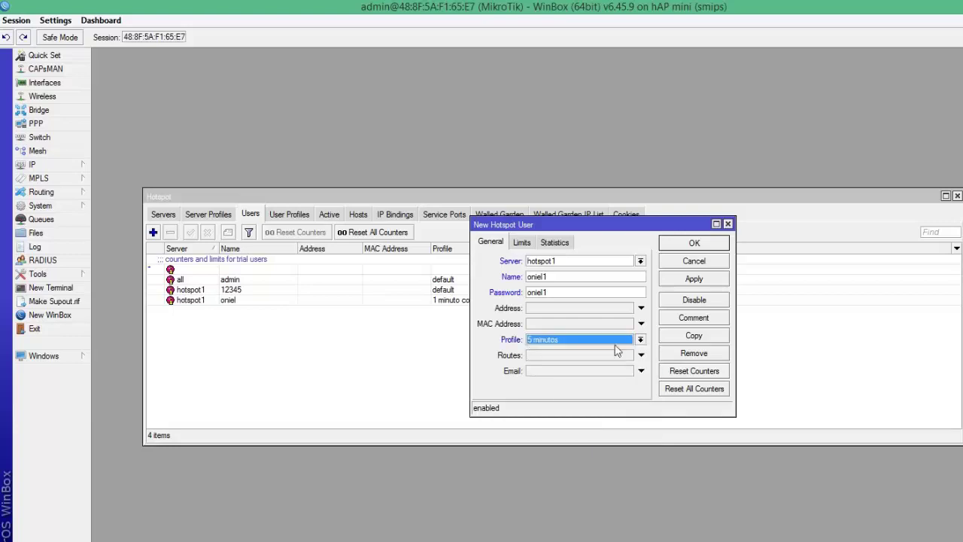
click(692, 281)
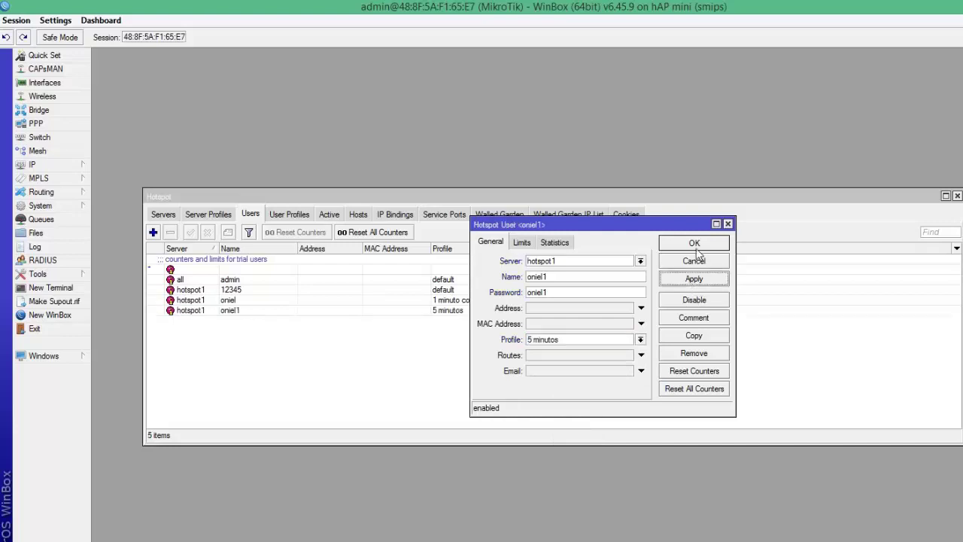
click(696, 249)
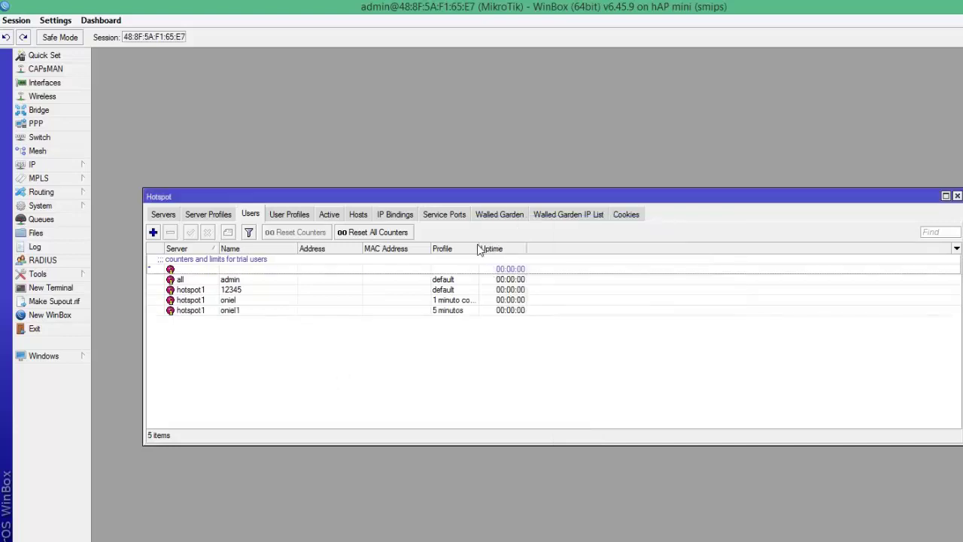
drag(479, 248, 663, 260)
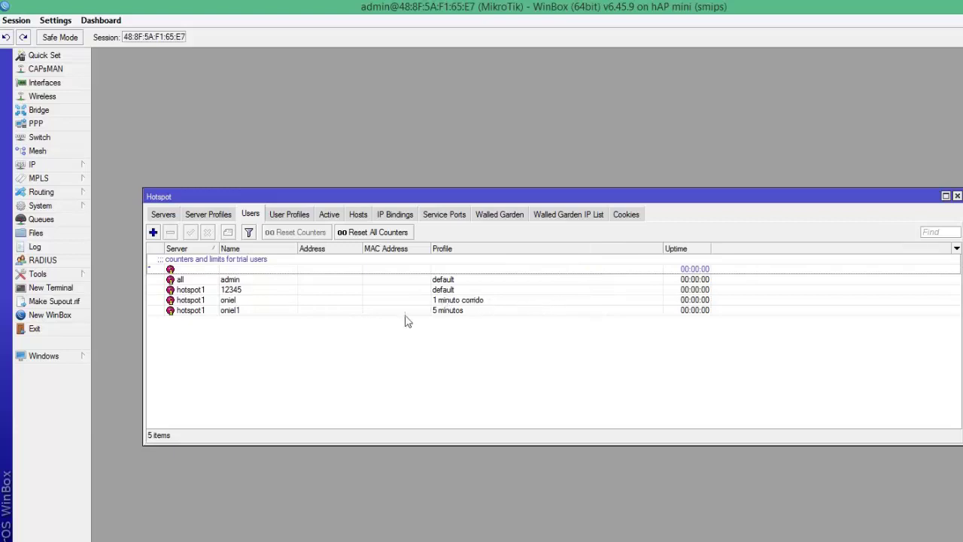
click(460, 316)
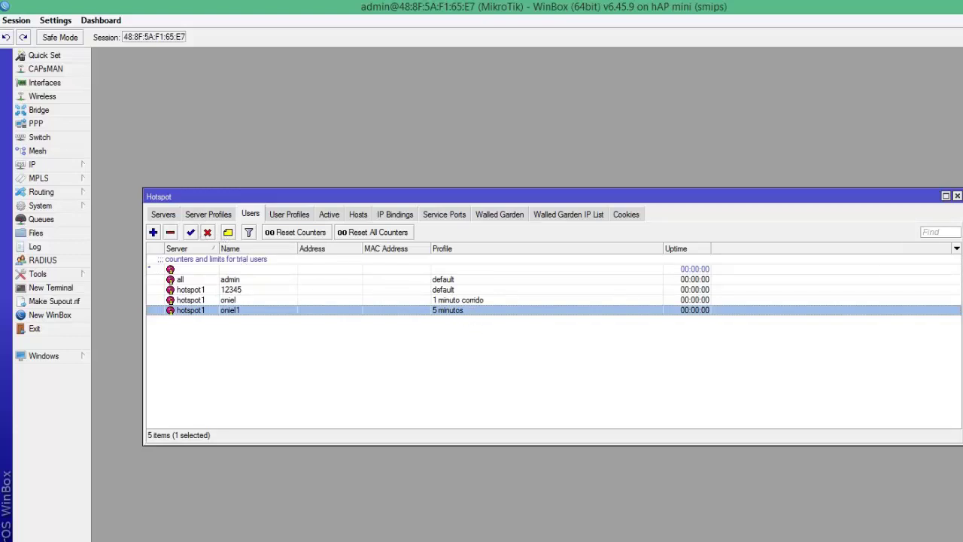
Step: Close the Hotspot window, log off the hotspot session in Chrome, and reload the page
click(957, 196)
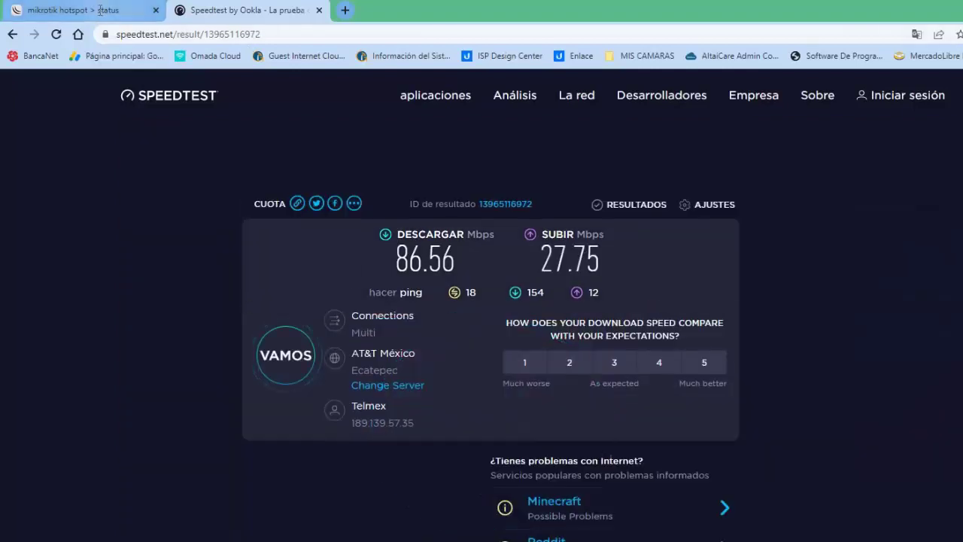
click(83, 10)
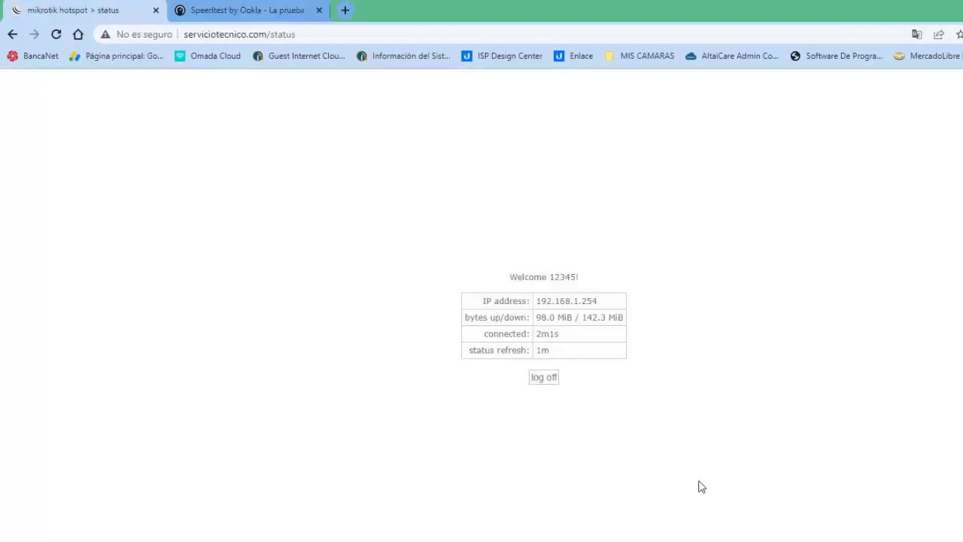
click(549, 380)
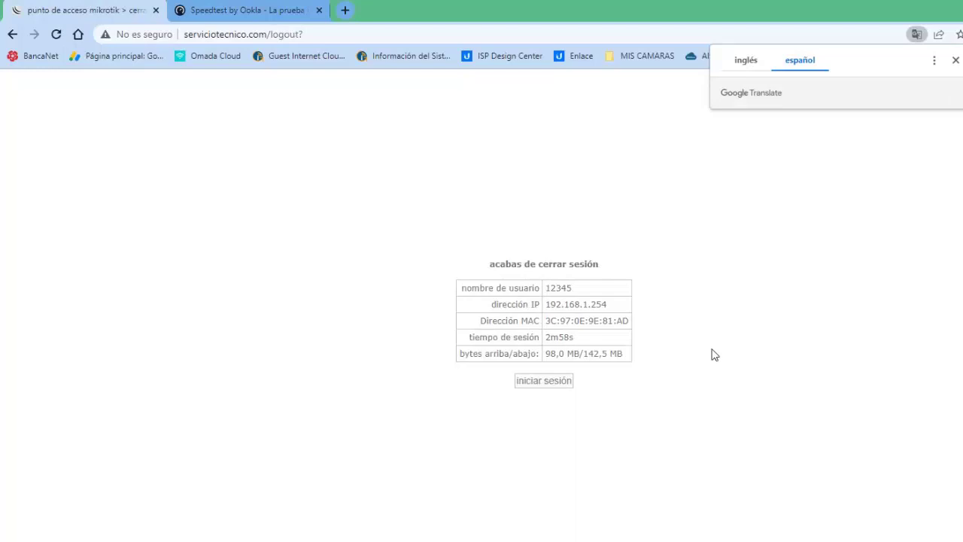
click(57, 35)
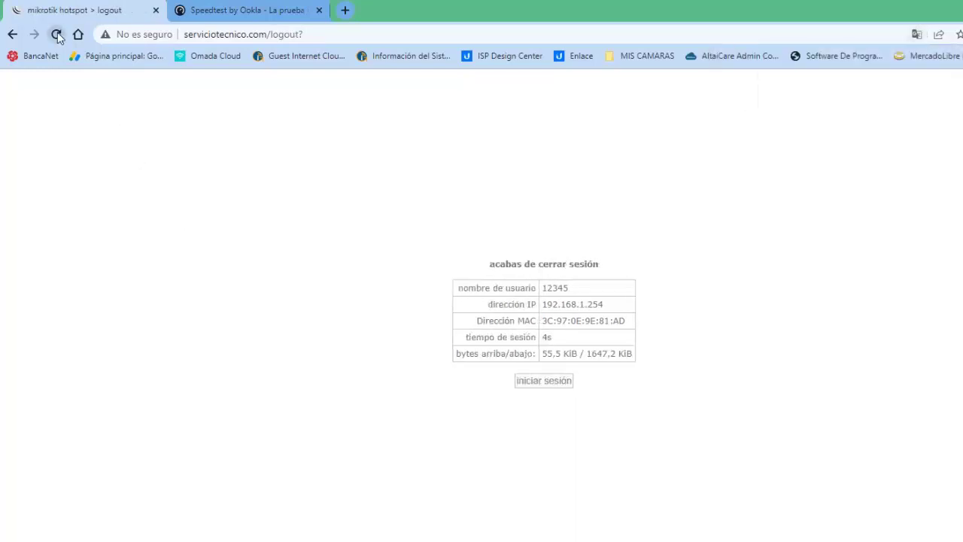
click(56, 34)
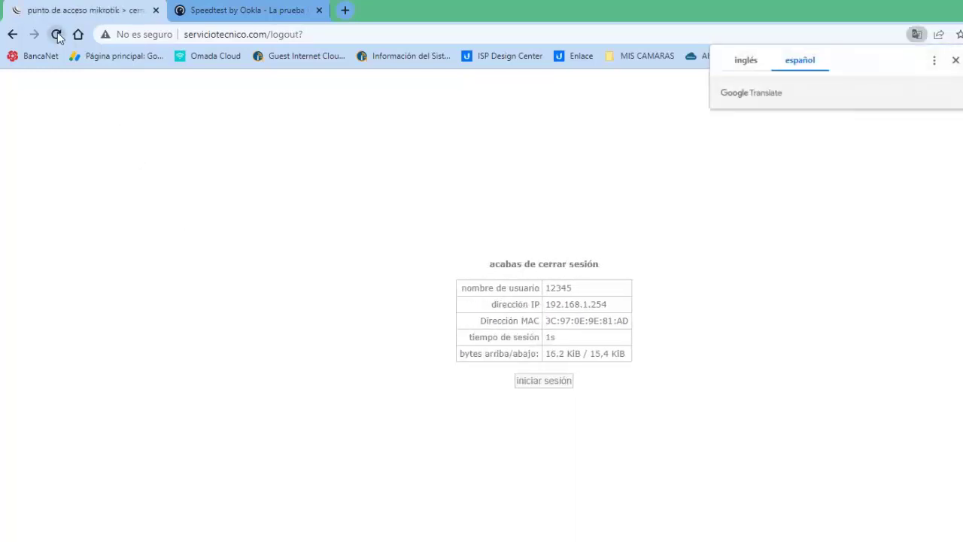
click(57, 35)
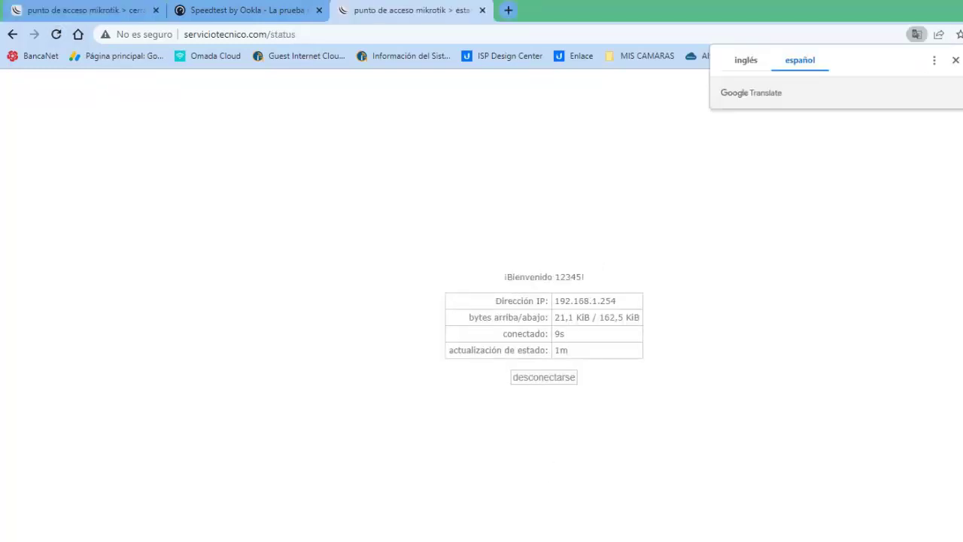
key(super+d)
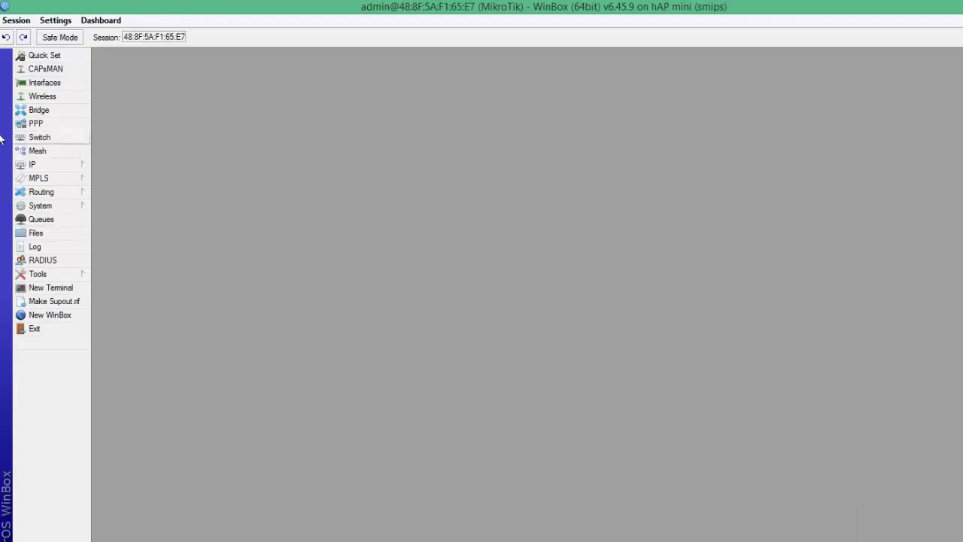
Step: Remove the hotspot1 user on the default profile from IP > Hotspot > Users
click(48, 164)
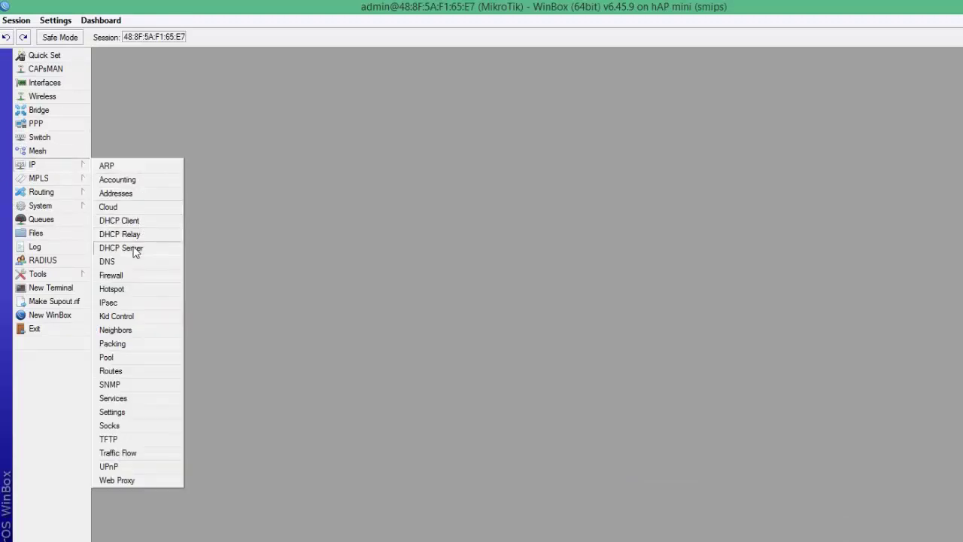
click(110, 289)
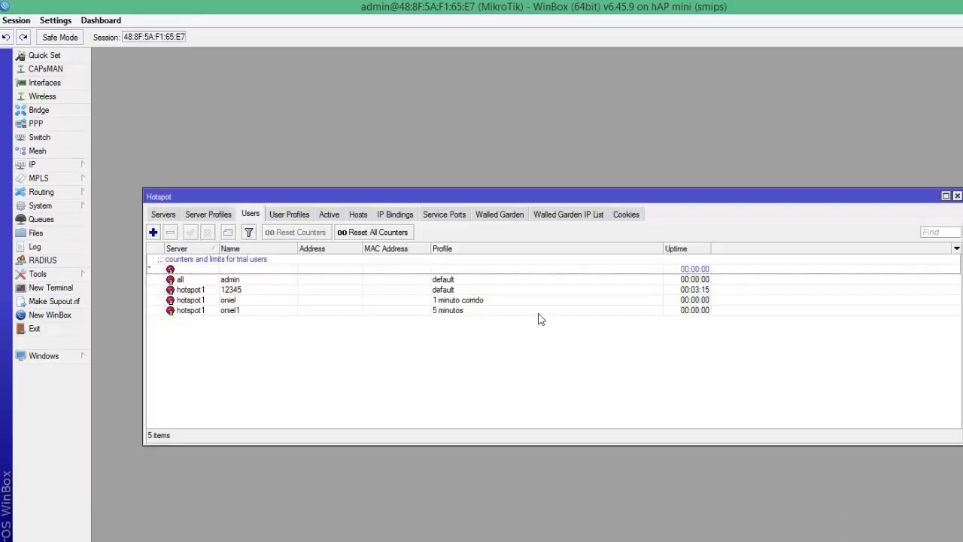
click(241, 292)
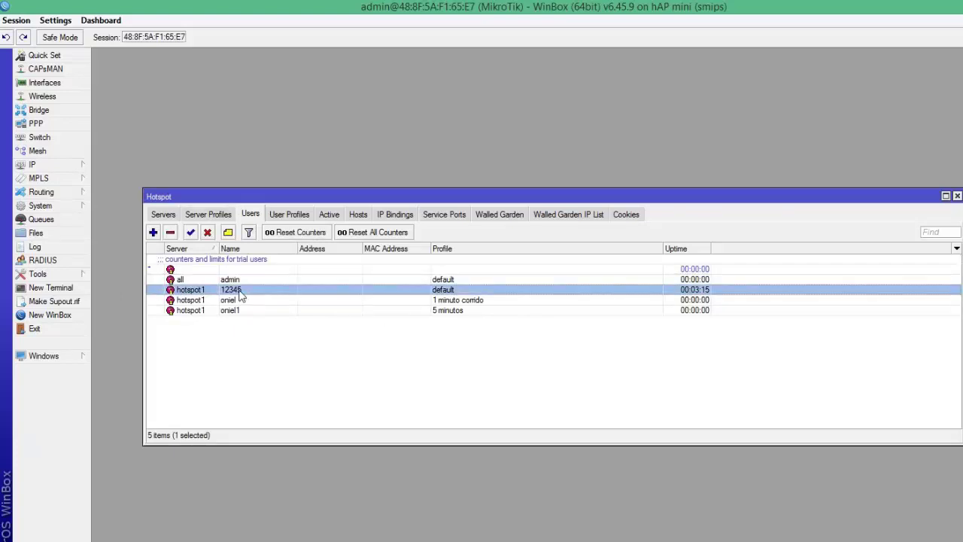
click(170, 233)
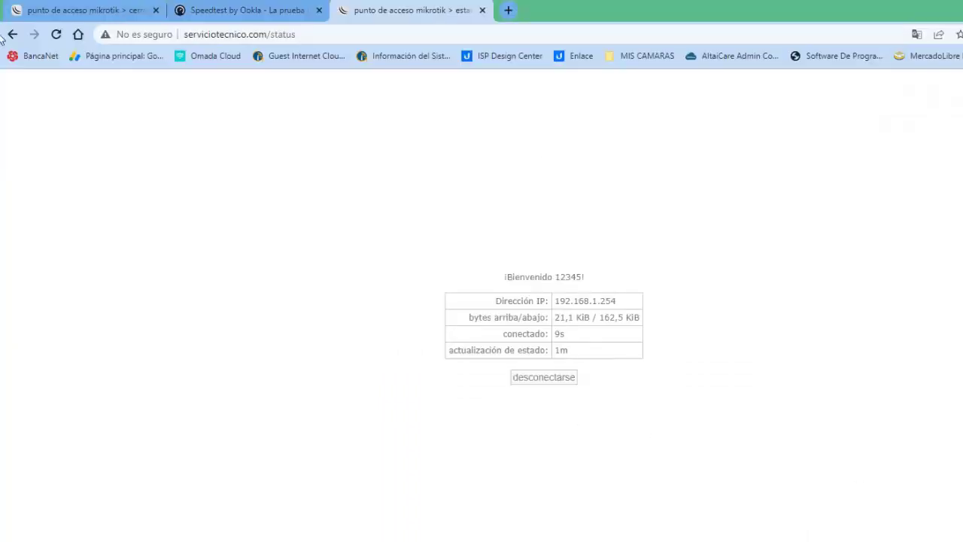
Step: Refresh the hotspot status page and log out with desconectarse
click(57, 34)
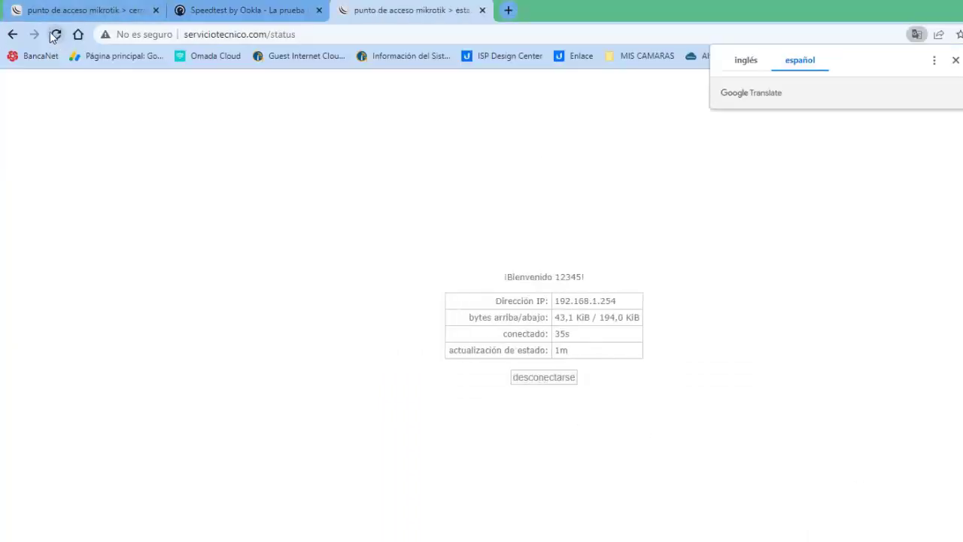
click(52, 34)
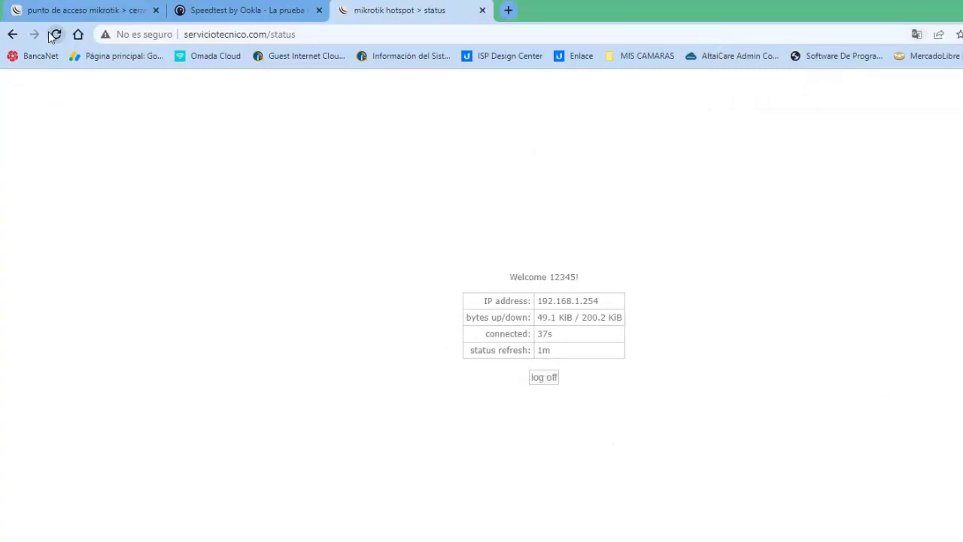
click(540, 378)
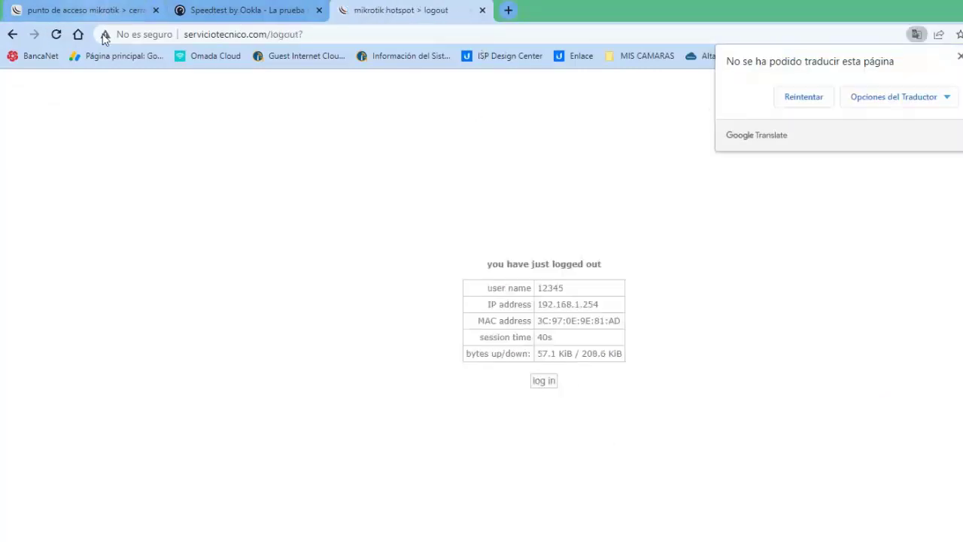
Step: Reload to the login form and sign in as the other hotspot user with their password
click(57, 34)
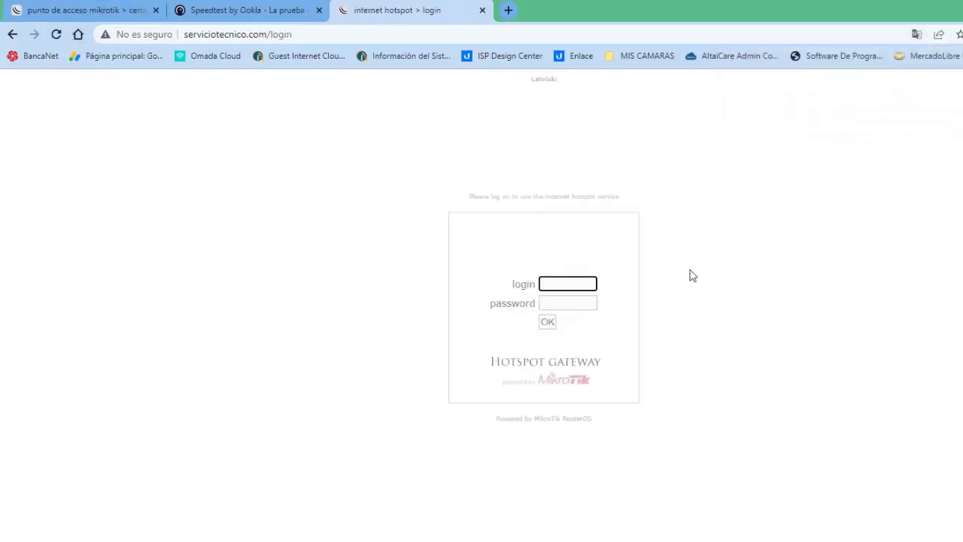
click(562, 286)
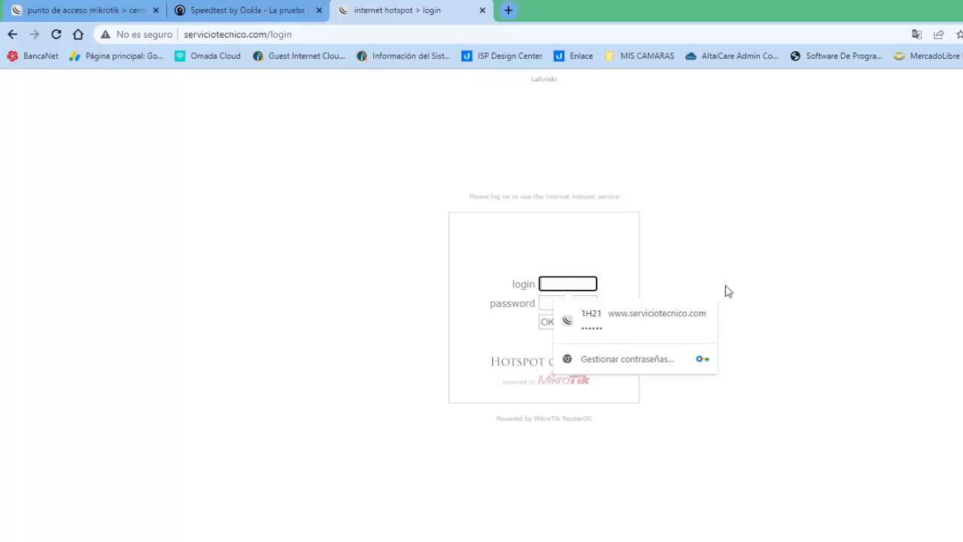
text(oniel)
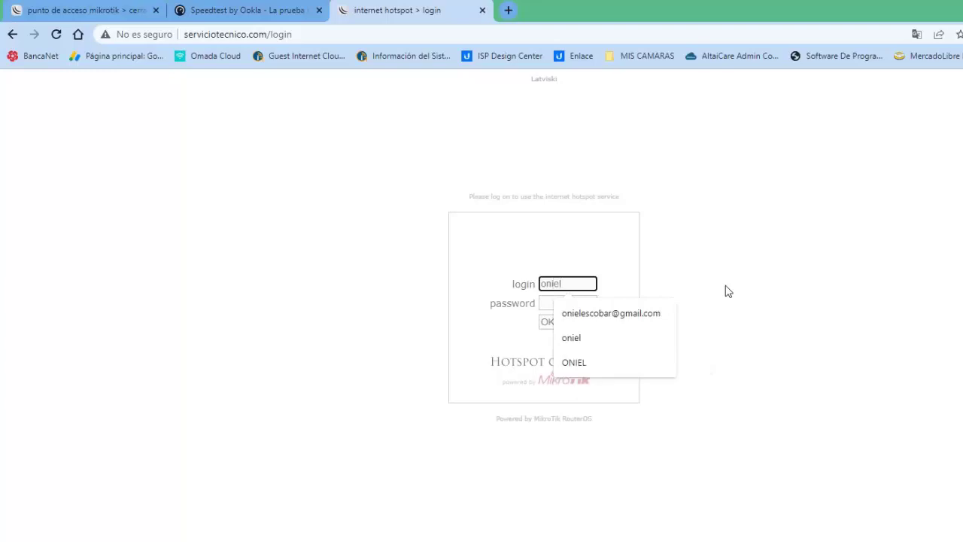
key(Tab)
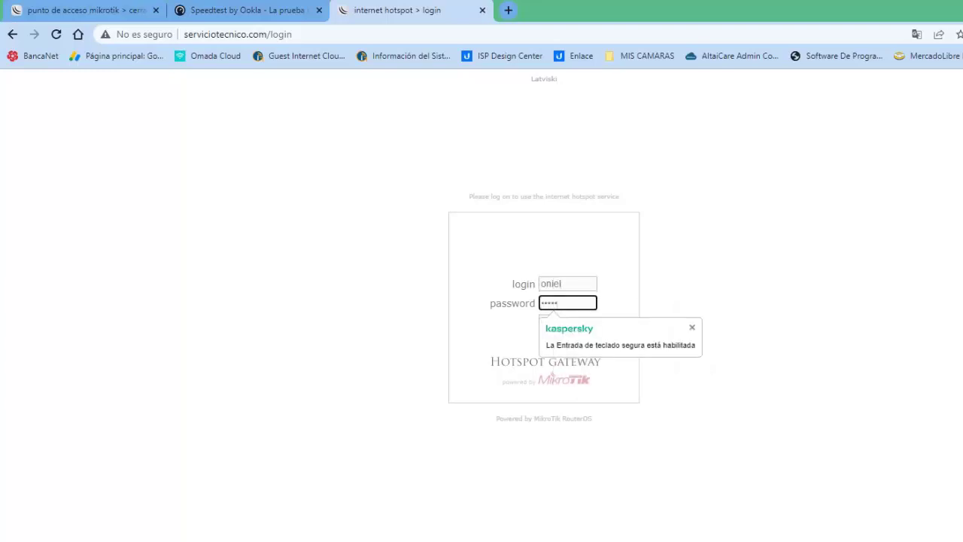
key(BackSpace)
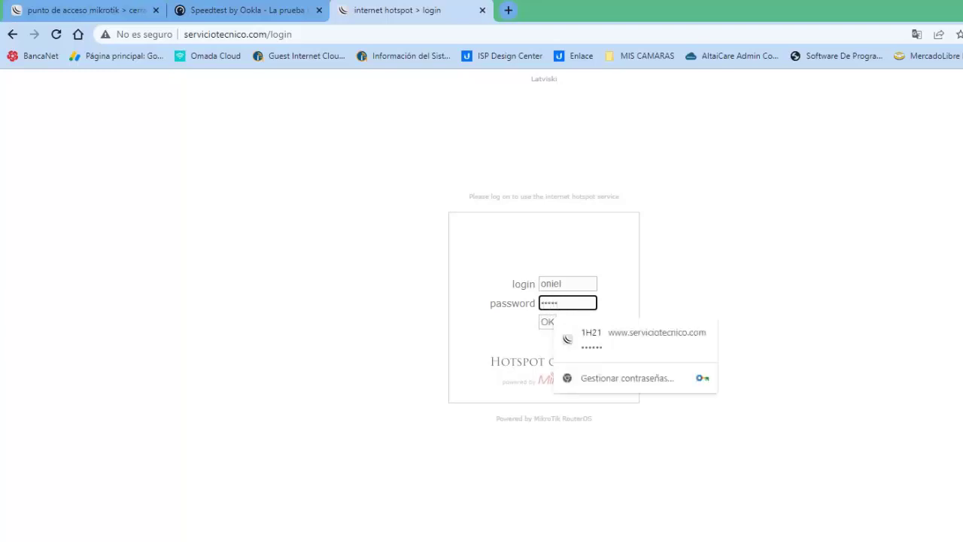
click(550, 323)
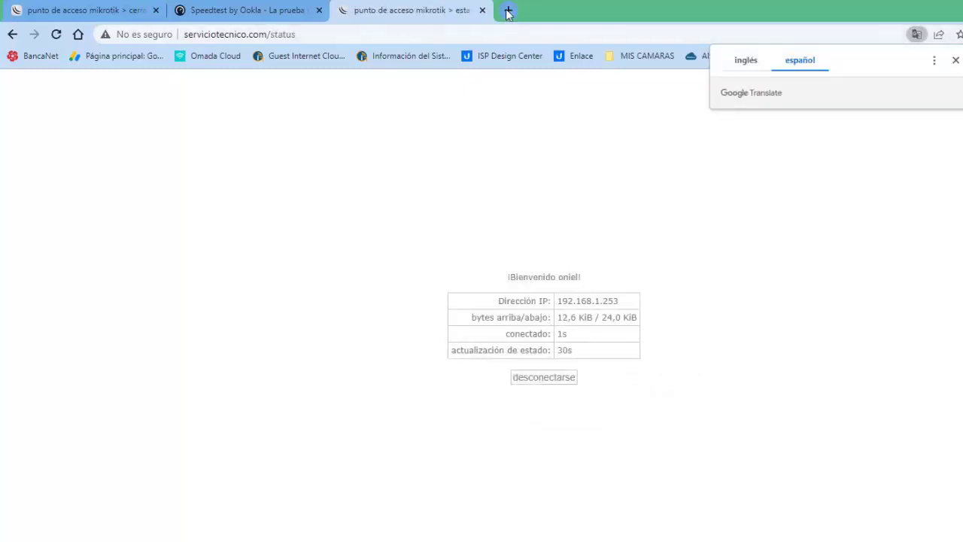
Step: Run Speedtest on the hotspot link (14.06 Mbps down, 14.47 Mbps up, 109 ms ping)
click(231, 11)
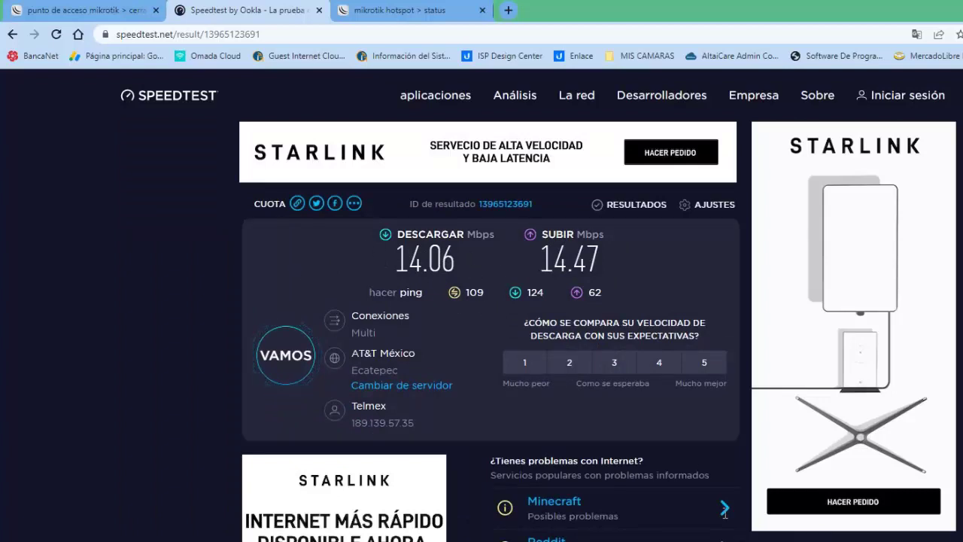
click(804, 529)
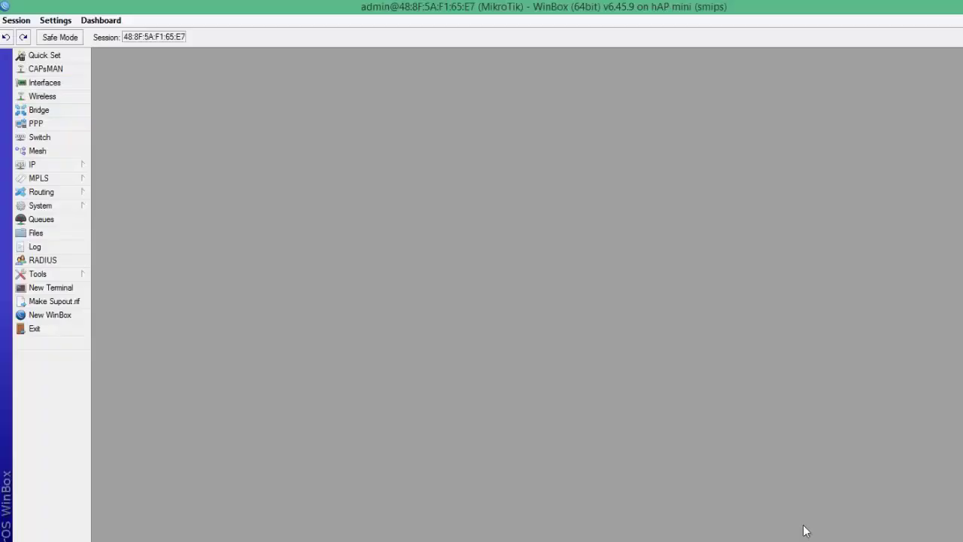
Step: Open IP > Hotspot and select the user on the 1 minuto corrido profile
click(37, 165)
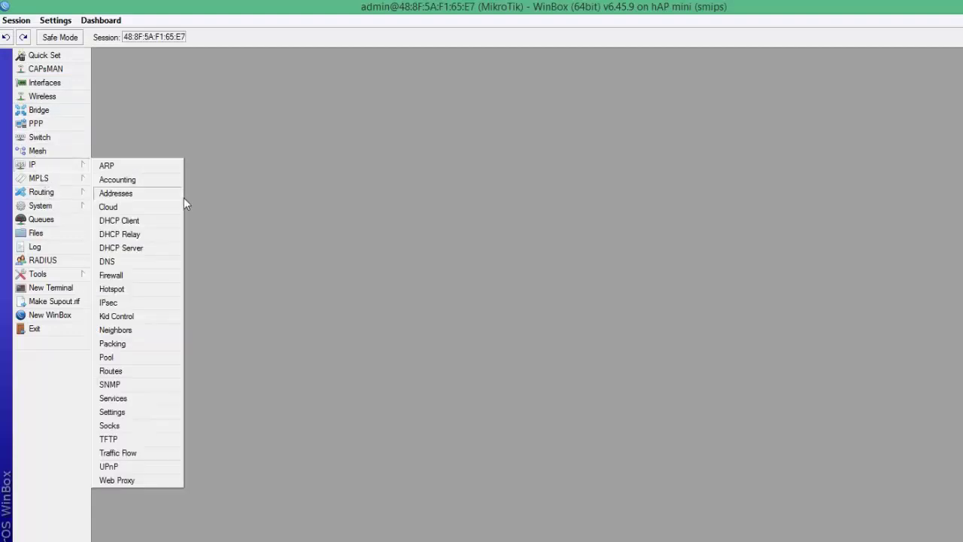
click(112, 289)
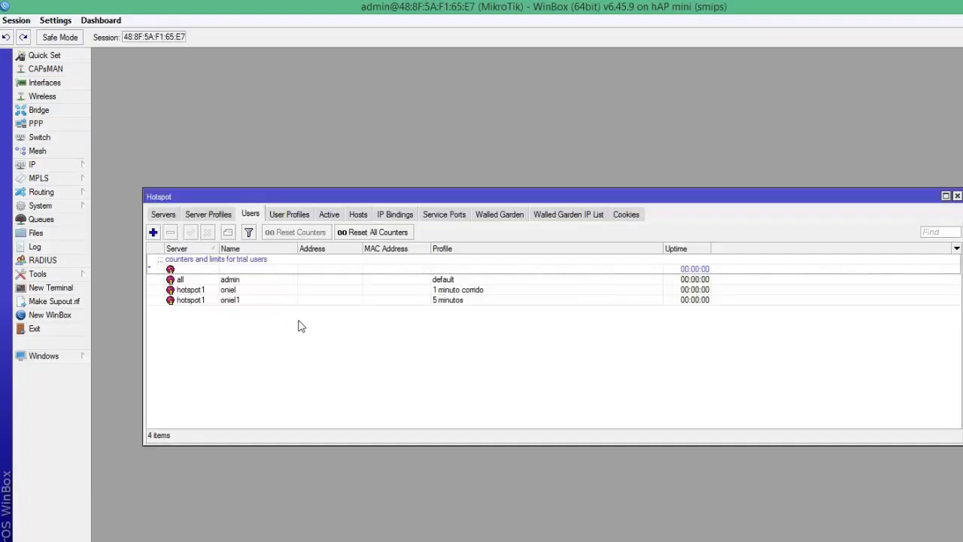
click(227, 294)
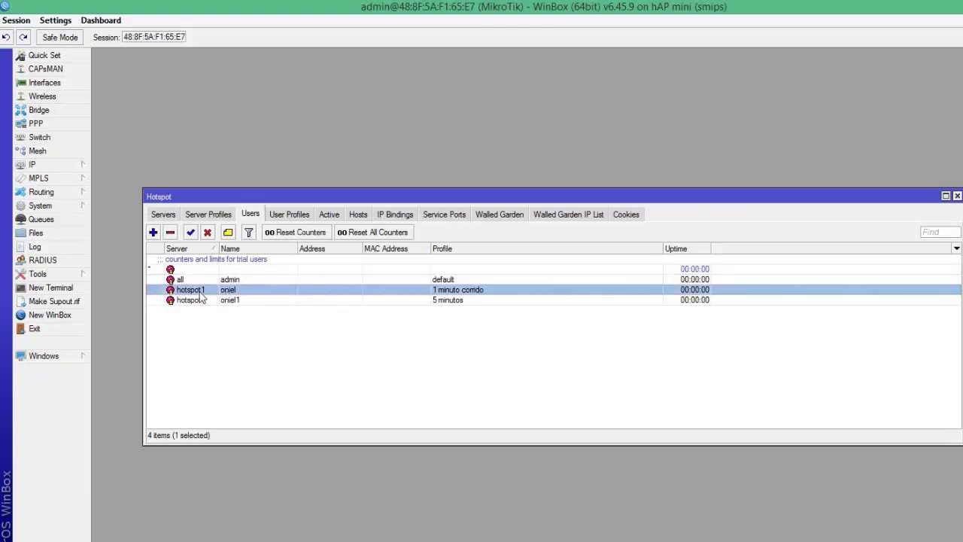
Step: Review server profiles and the 1 minuto, 1 minuto corrido and 5 minutos user profiles, then return to Users
click(209, 214)
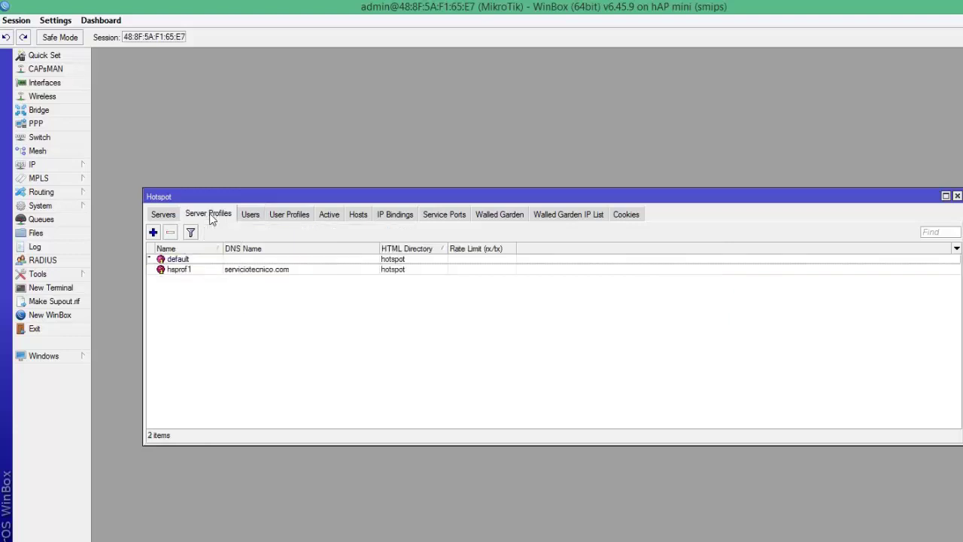
click(298, 214)
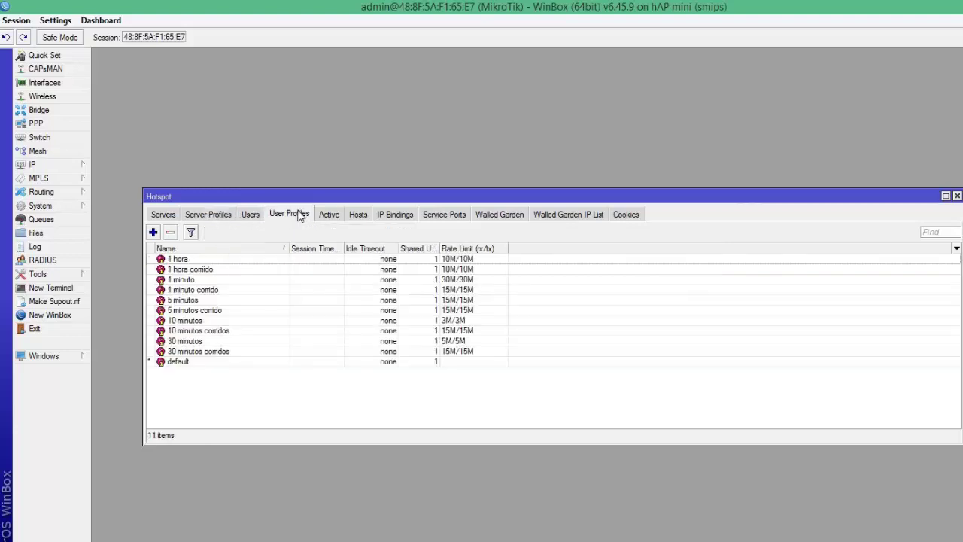
click(186, 281)
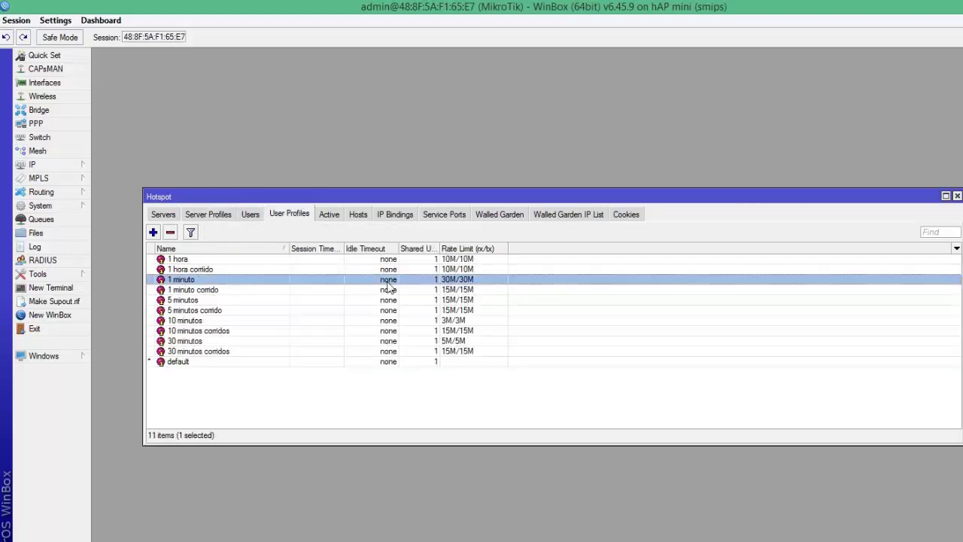
click(200, 292)
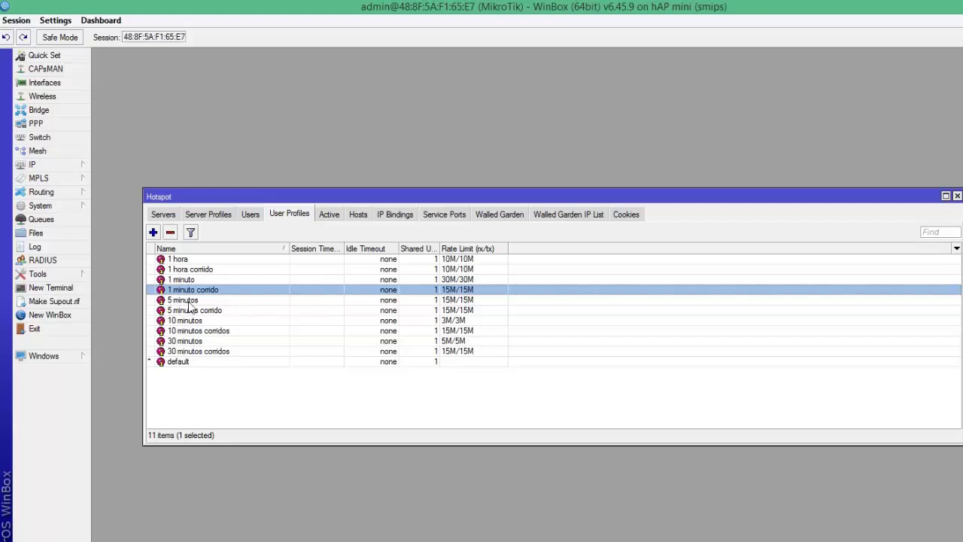
click(466, 299)
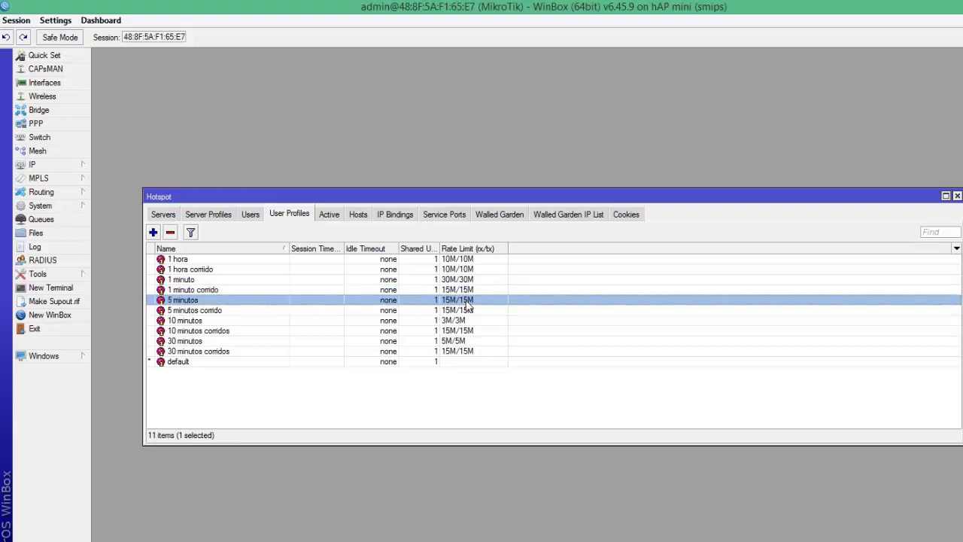
click(251, 215)
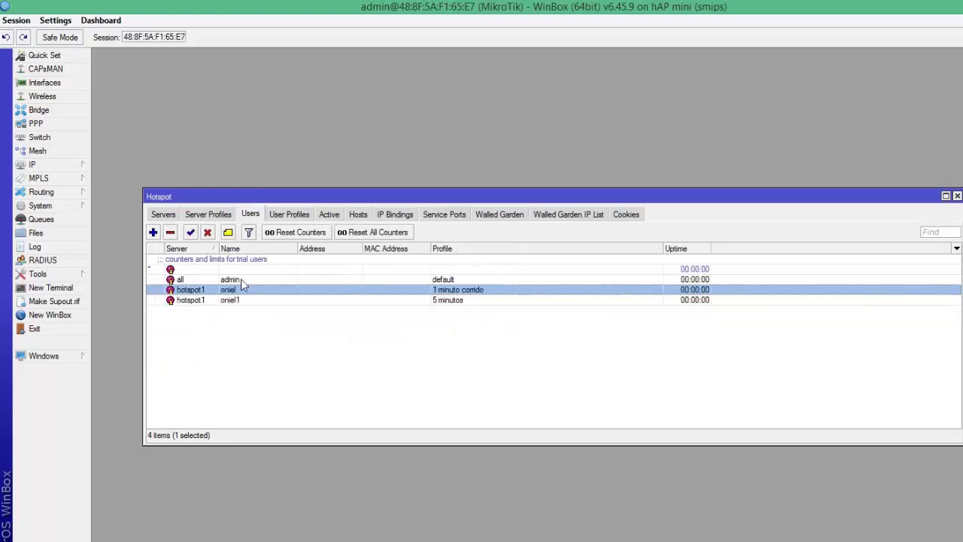
Step: Add a hotspot user on server hotspot1 with its name, password and the 1 minuto profile
click(153, 233)
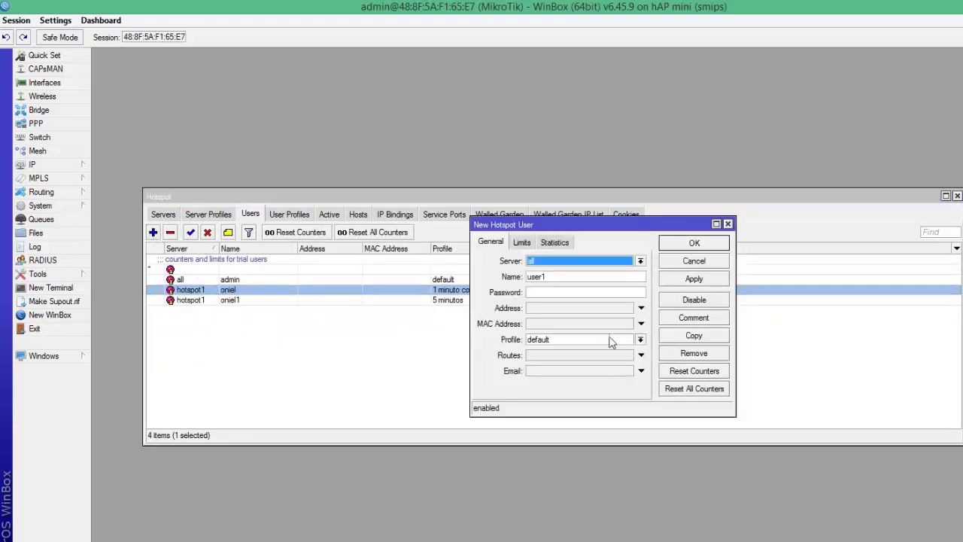
click(640, 260)
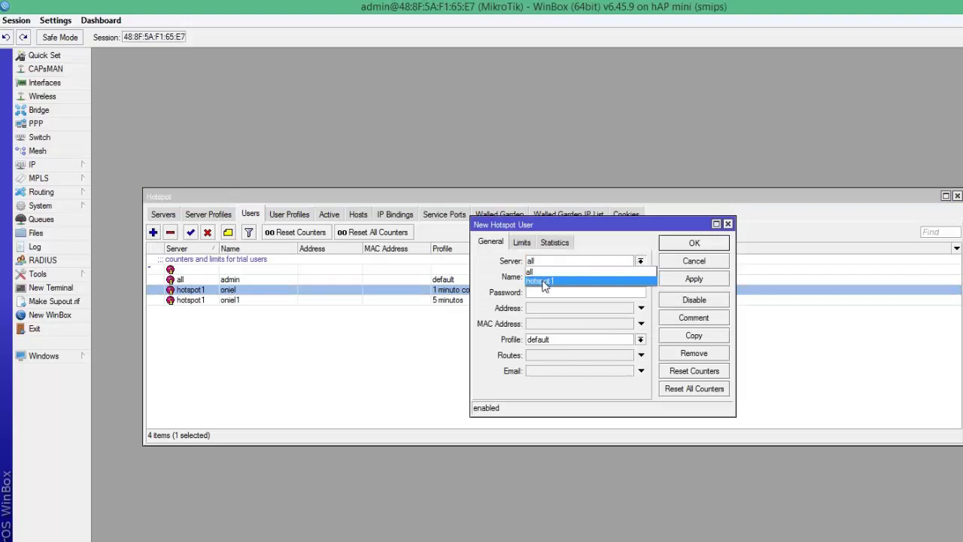
click(544, 281)
key(Tab)
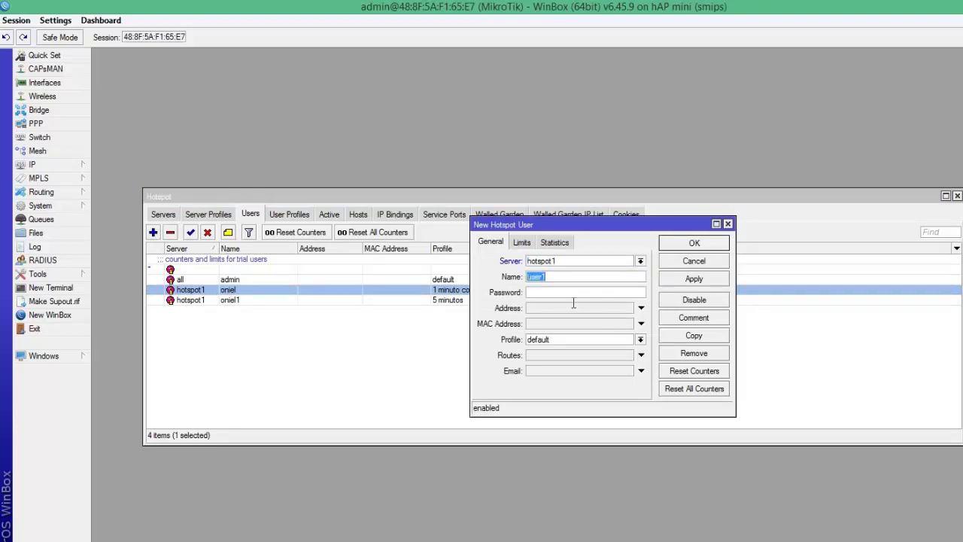
text(oniel2)
click(640, 339)
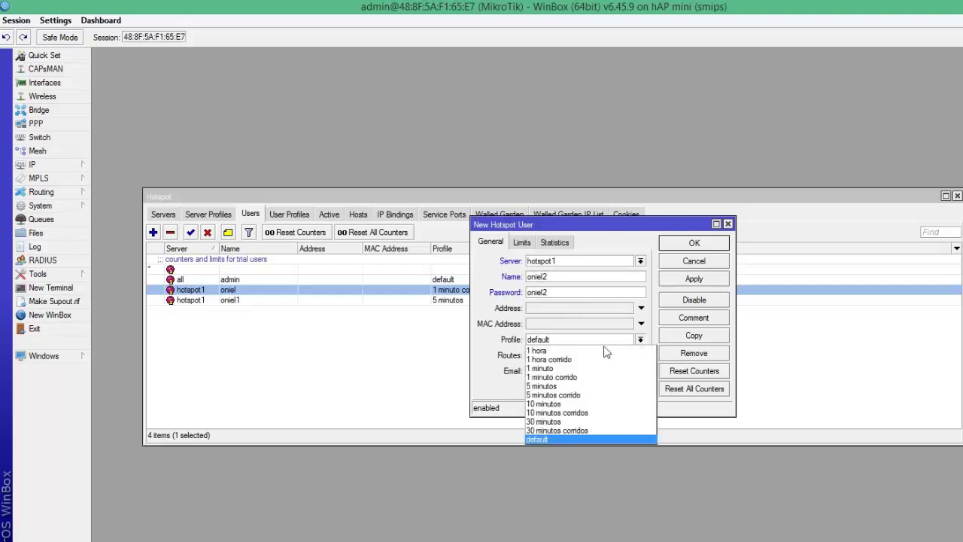
click(558, 368)
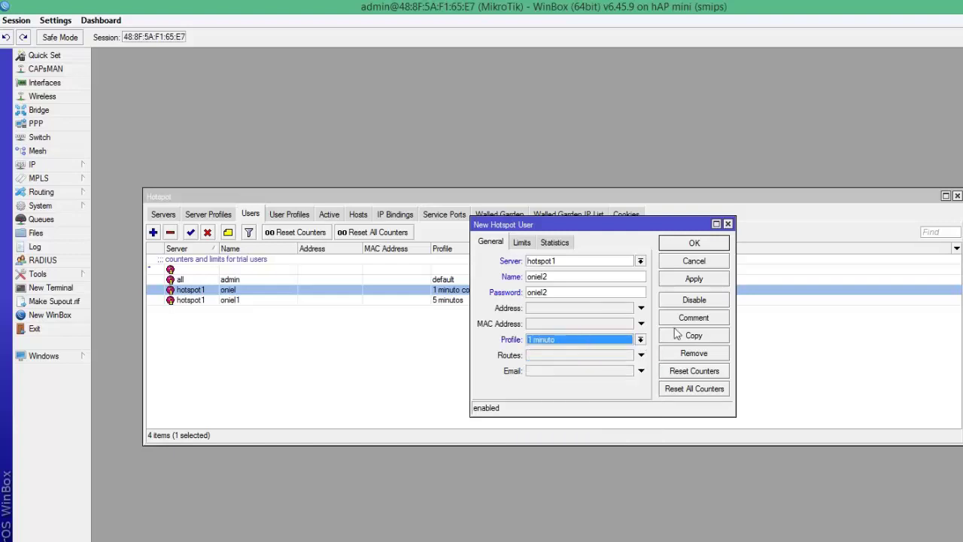
click(692, 277)
click(694, 243)
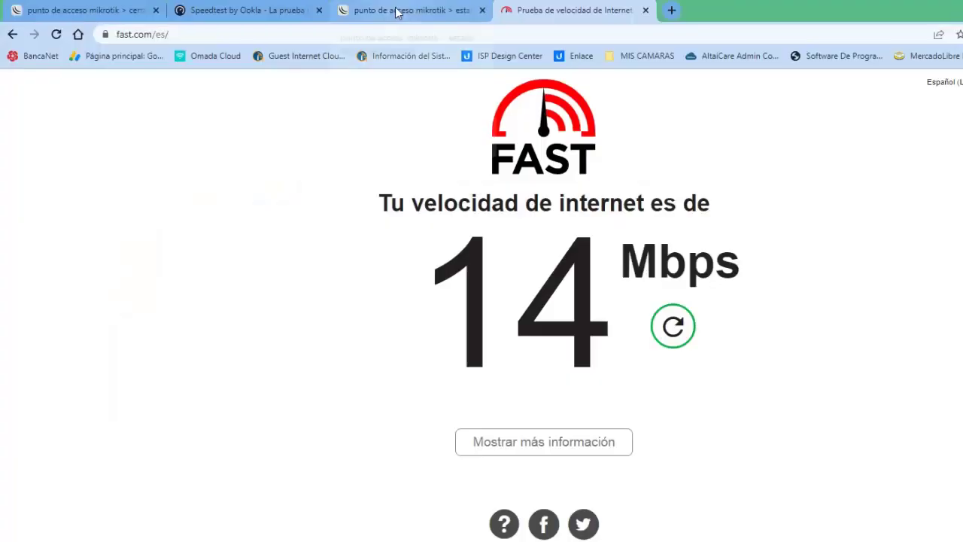
Step: Check the browser's hotspot status and speed test tabs, then bring WinBox back to front
click(399, 9)
click(238, 9)
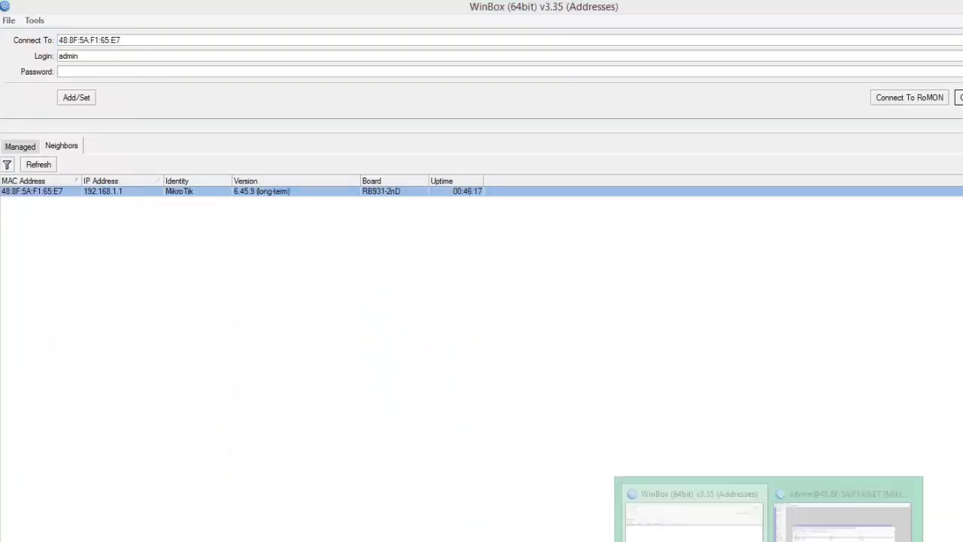
click(820, 527)
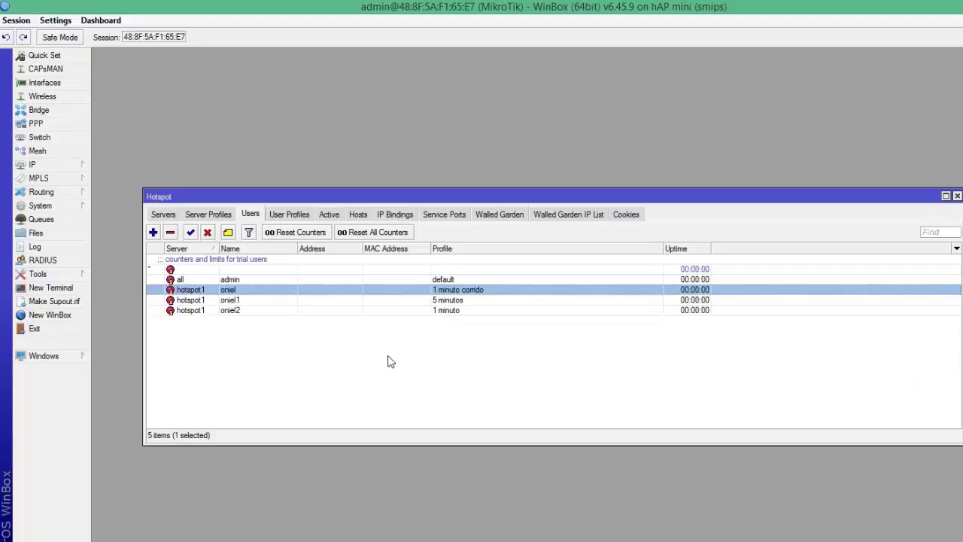
Step: Browse the Servers, Server Profiles, Users and User Profiles rate limits in the Hotspot window
click(222, 218)
click(164, 217)
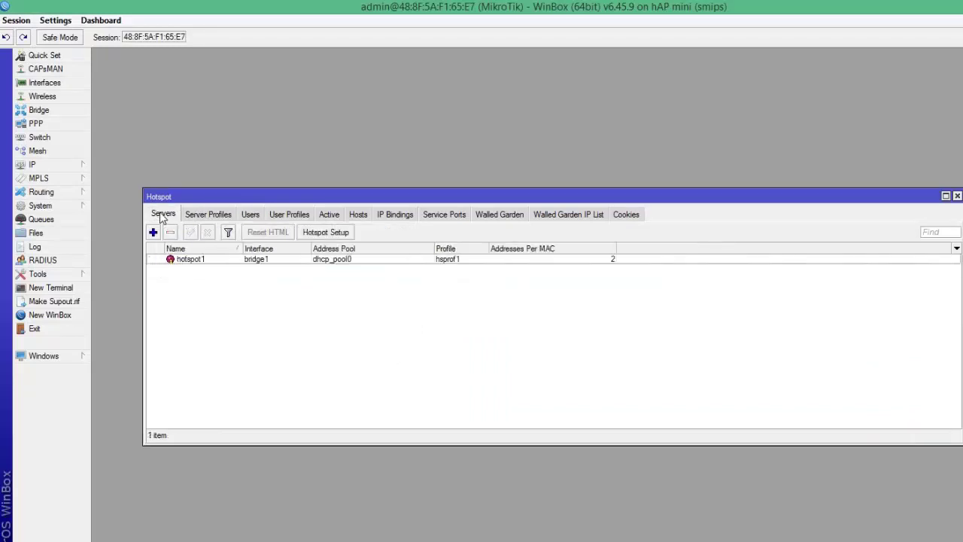
click(219, 216)
click(251, 218)
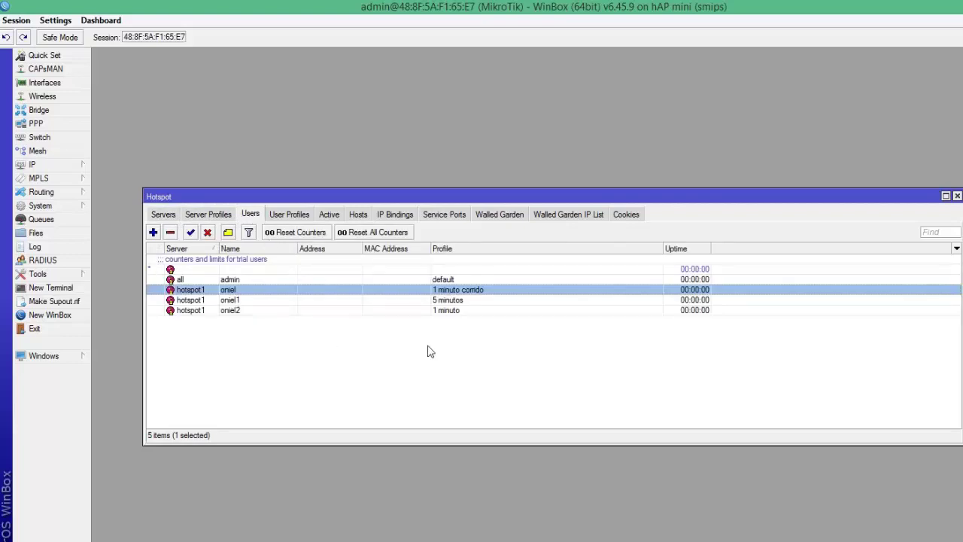
click(288, 218)
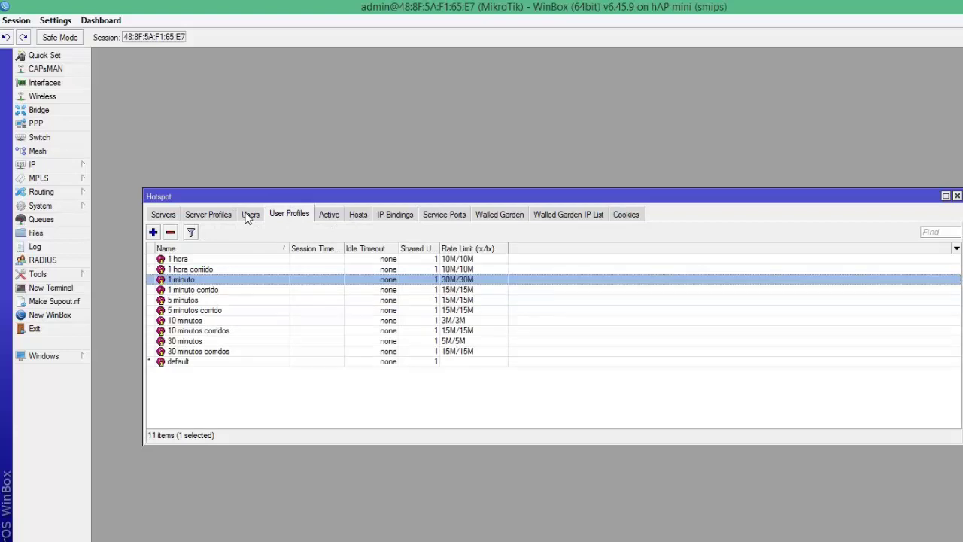
click(249, 216)
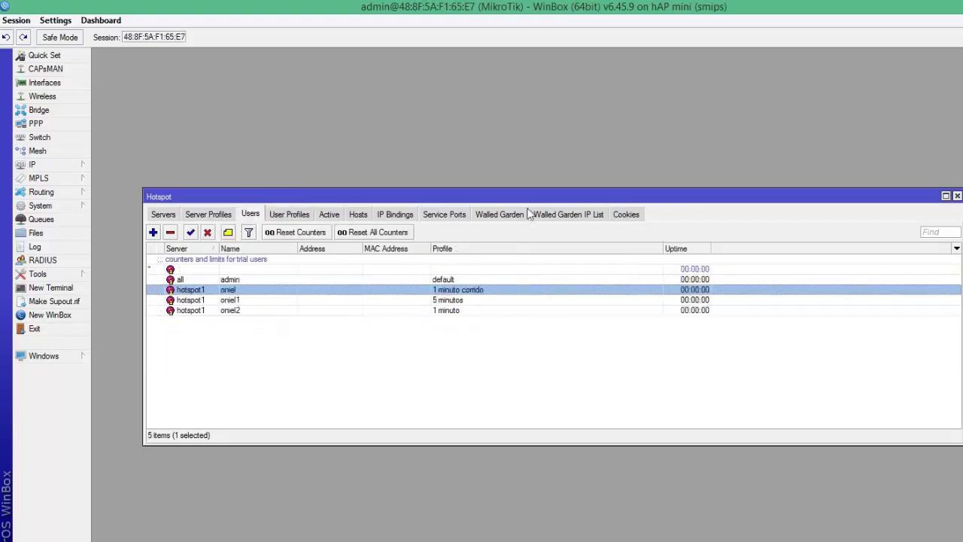
Step: Check service ports, IP bindings and hosts, then show the active session from 192.168.1.253
click(441, 218)
click(385, 218)
click(360, 217)
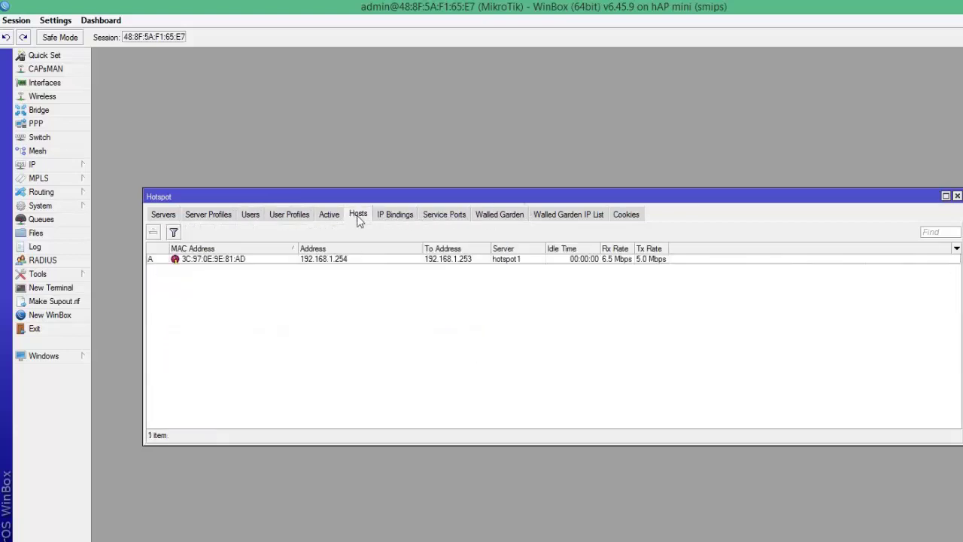
click(604, 259)
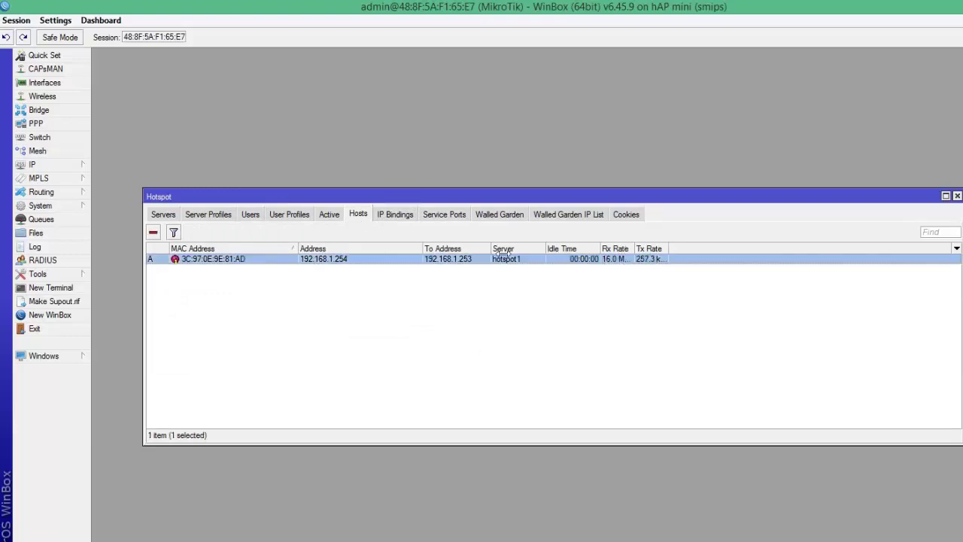
click(305, 216)
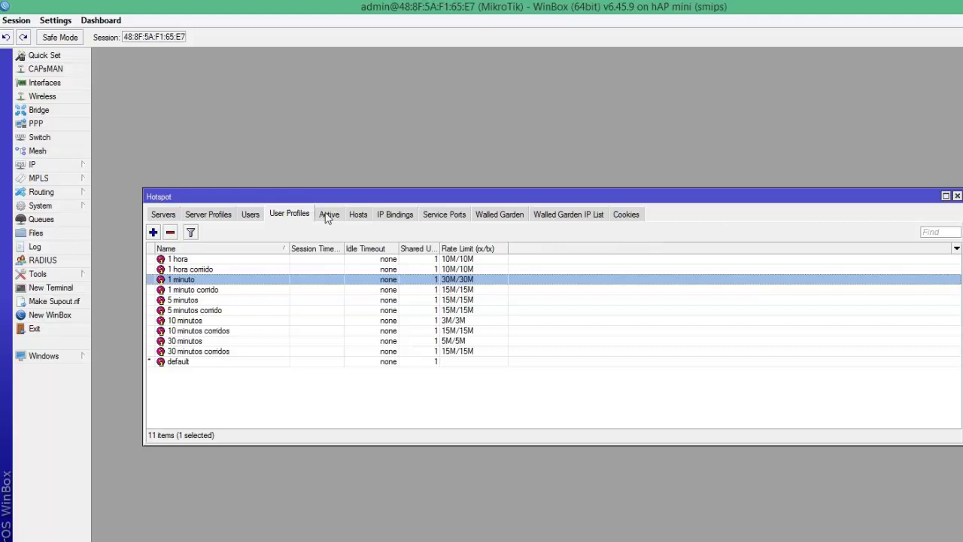
click(327, 216)
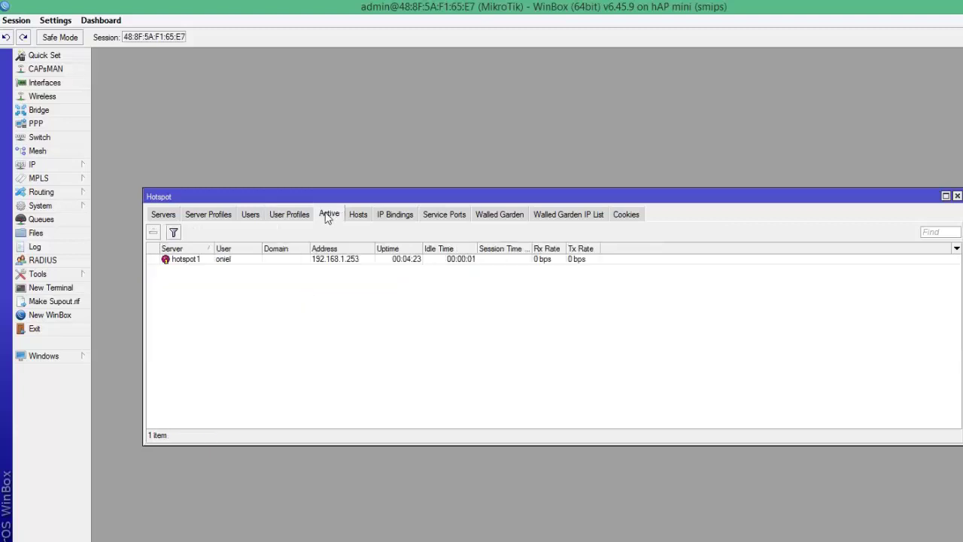
Step: Widen the active session's Uptime and Session Time Left columns, then view the server profiles
click(422, 263)
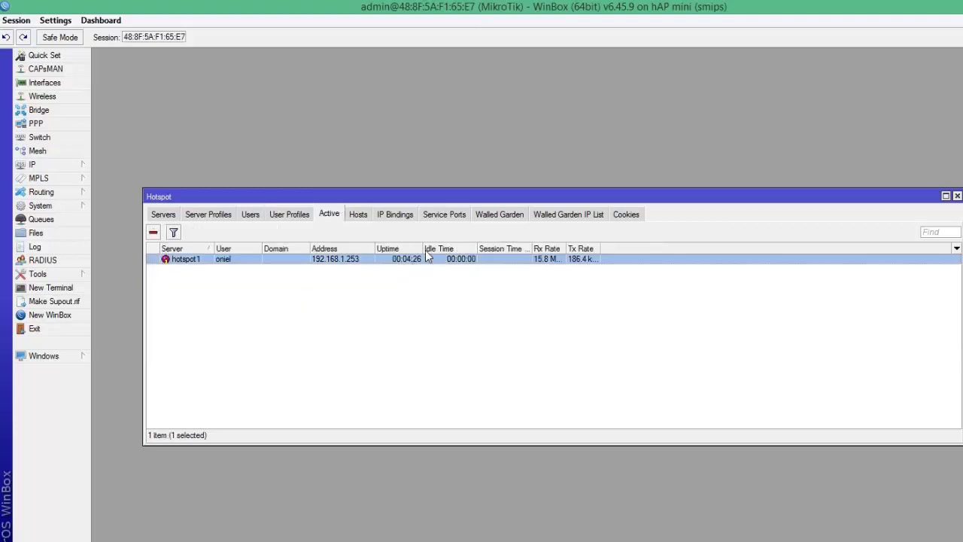
drag(422, 248, 486, 248)
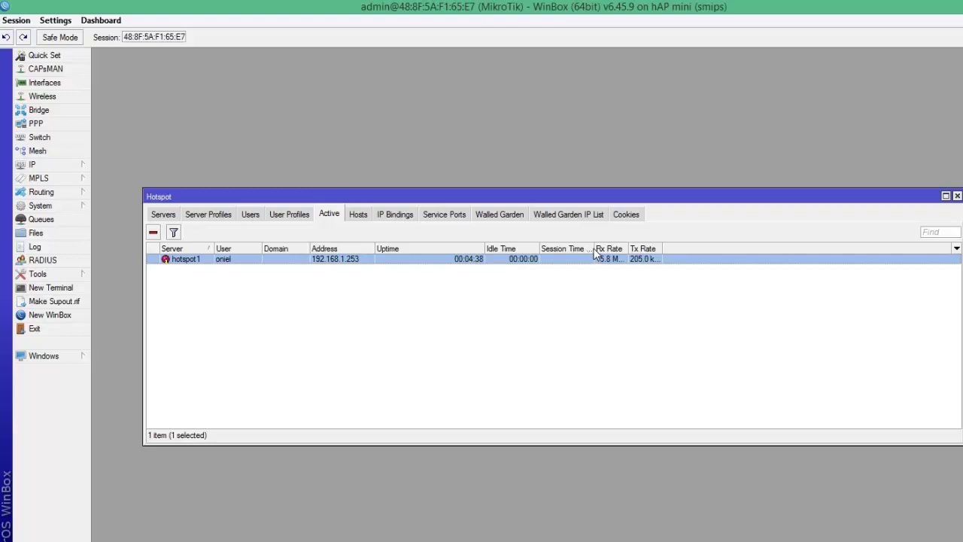
drag(594, 252, 651, 252)
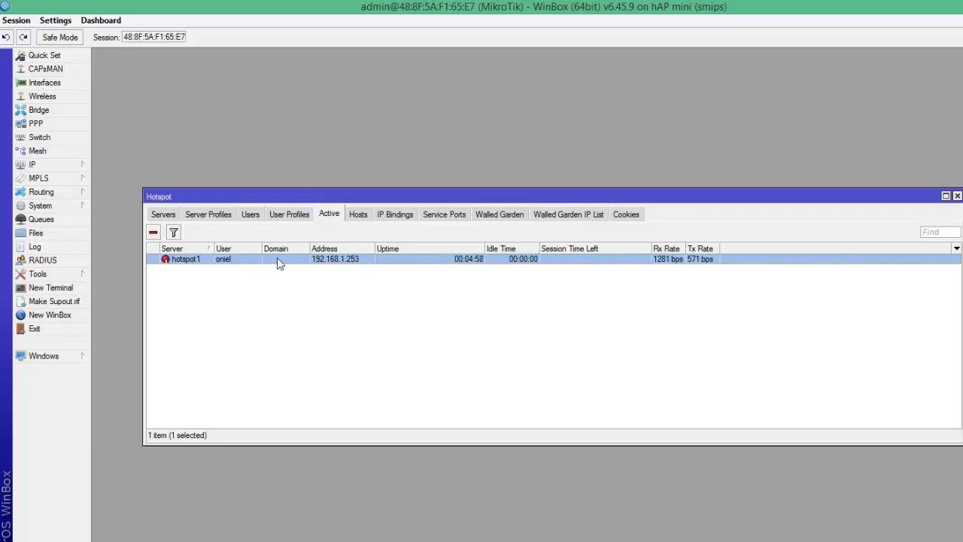
click(225, 216)
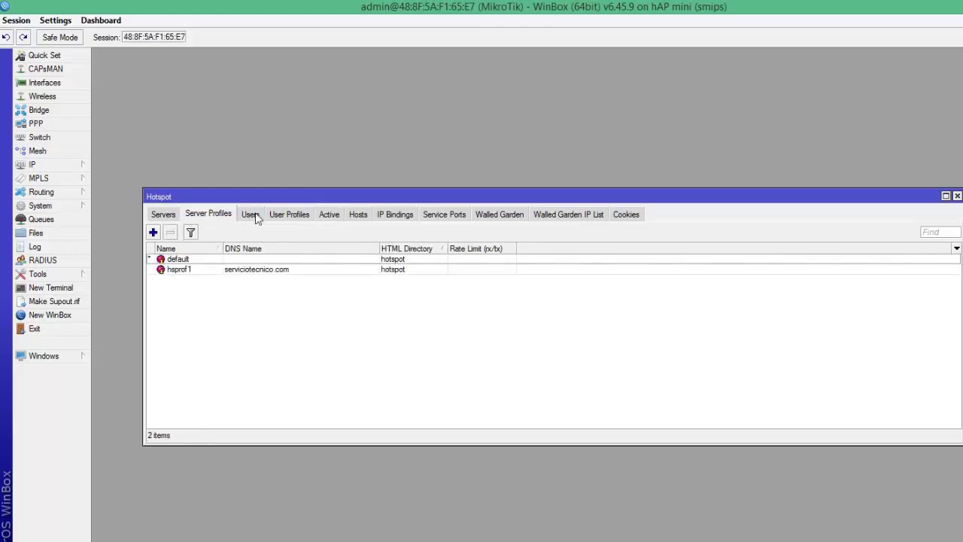
Step: Inspect the 5 minutos and 1 minuto users and the server profiles, ending back on Users
click(250, 215)
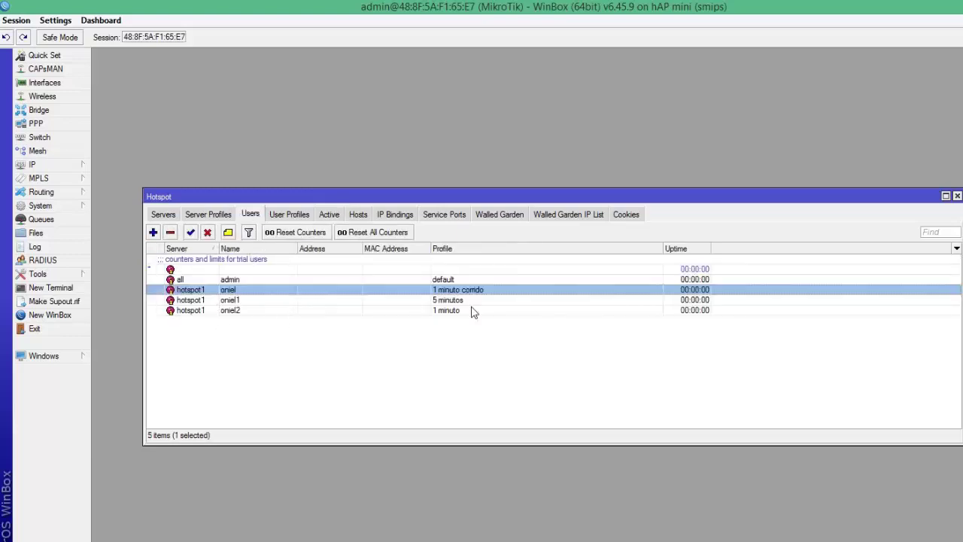
click(242, 301)
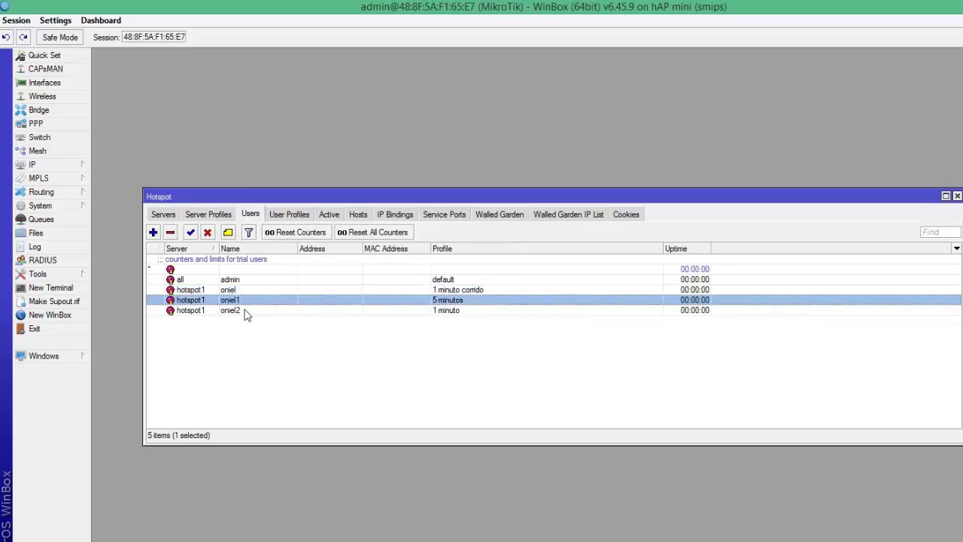
click(246, 311)
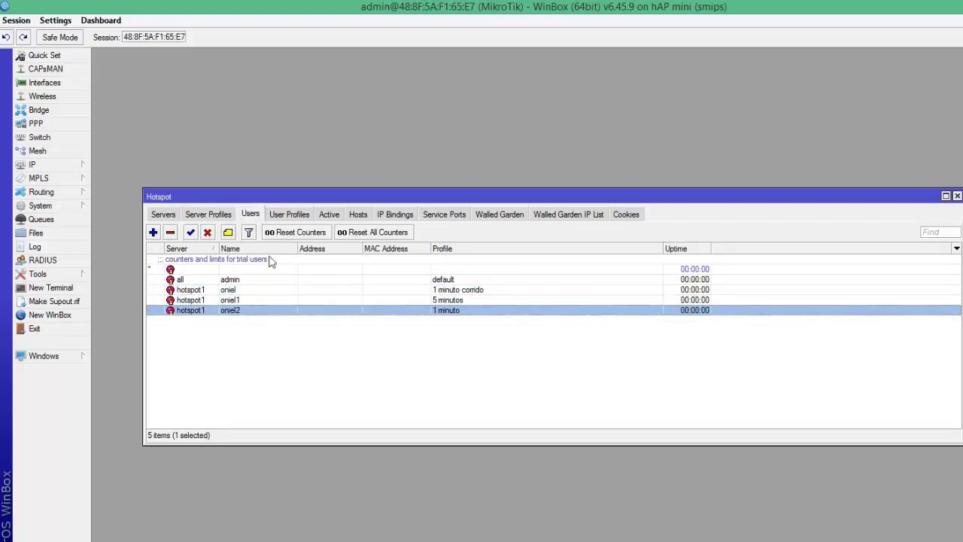
click(211, 216)
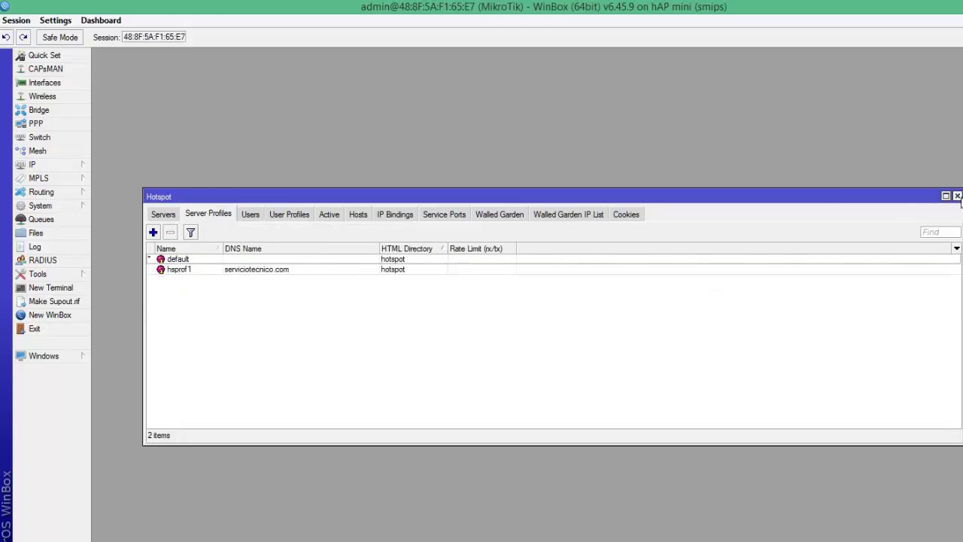
click(249, 215)
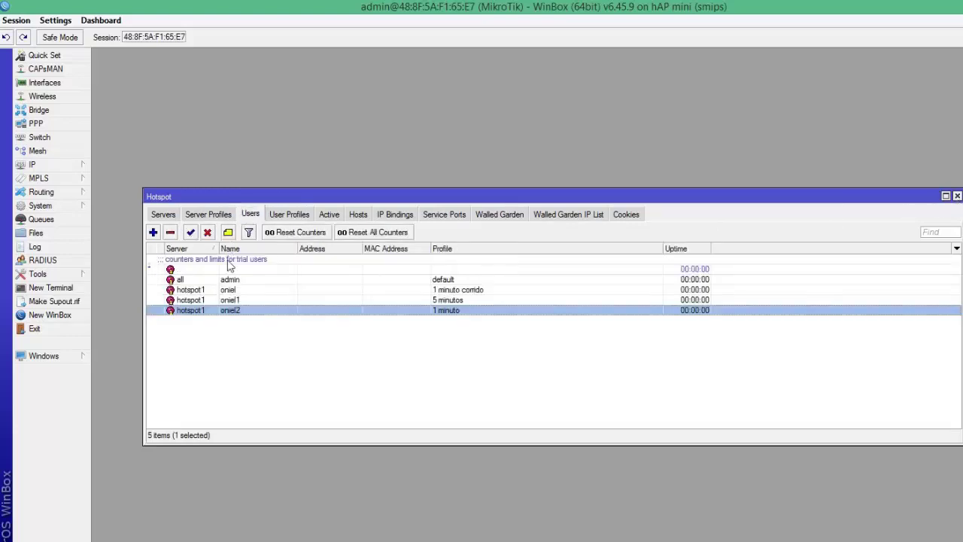
Step: Remove the user on the 1 minuto corrido profile, then select the 1 minuto user
click(230, 291)
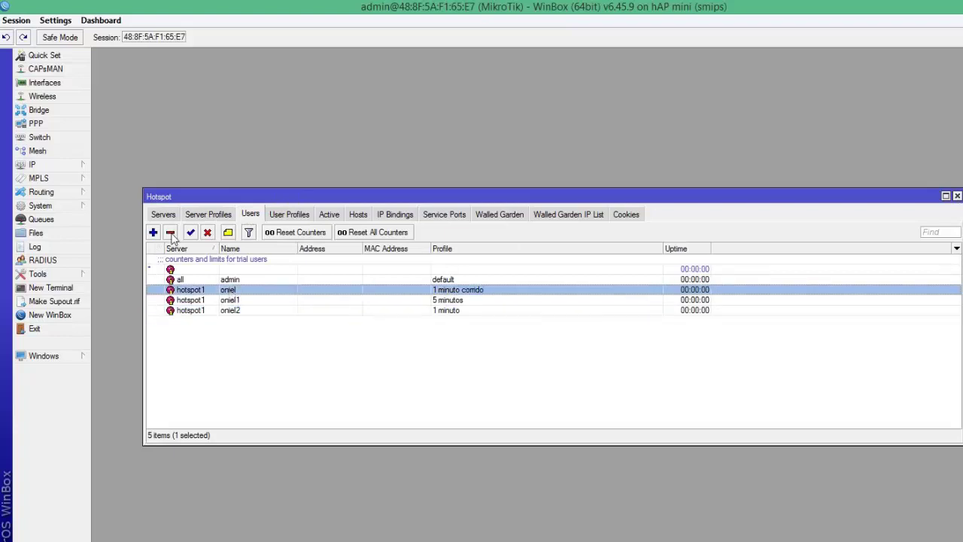
click(171, 233)
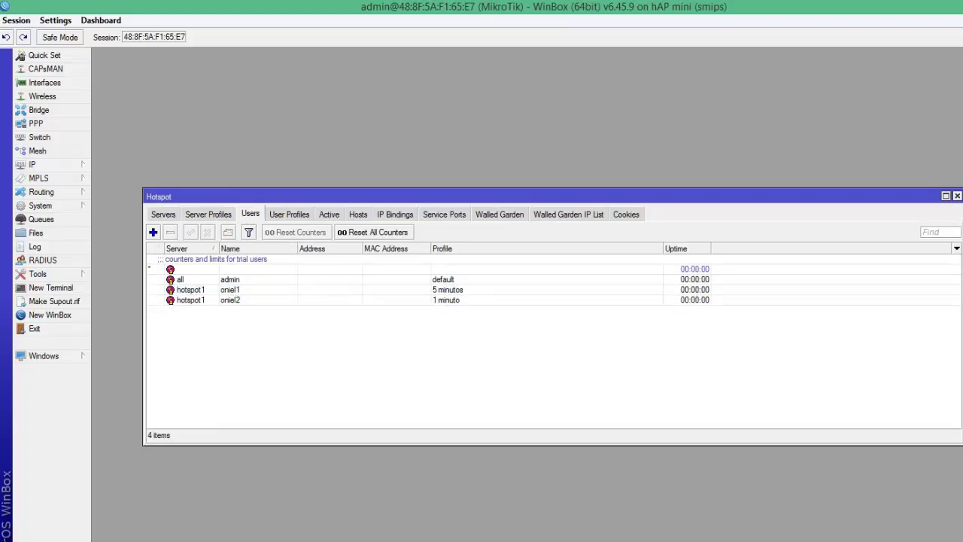
click(239, 302)
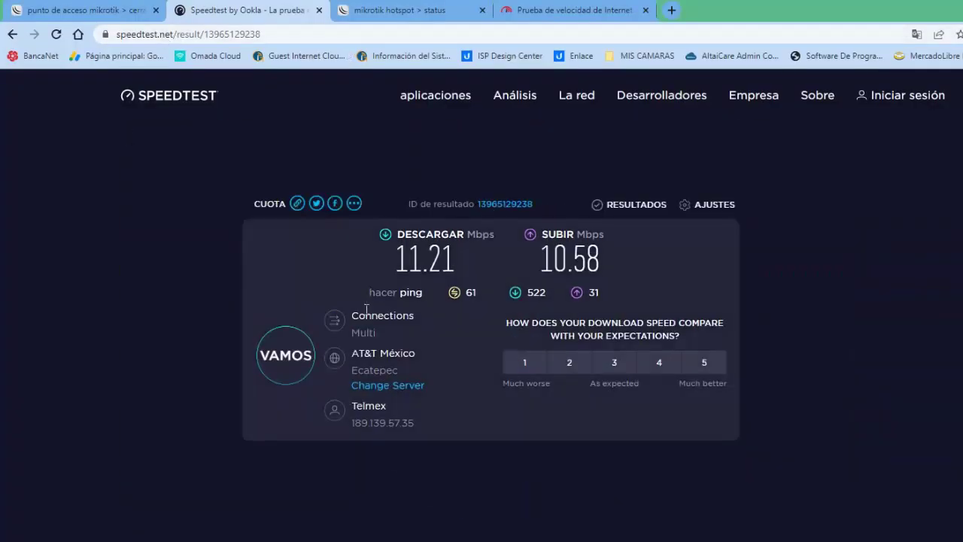
Step: Start a new speed test, then log out of the hotspot and reload to the login page
click(294, 359)
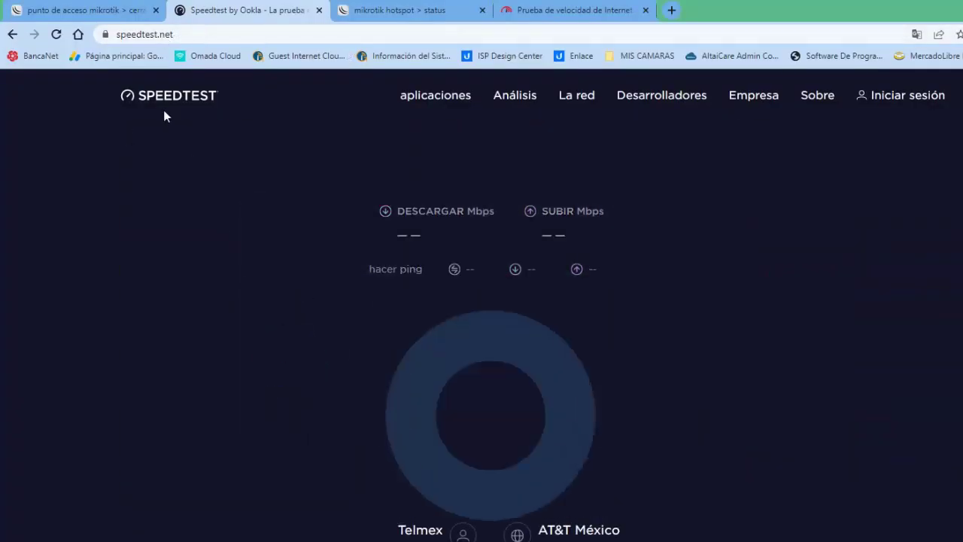
click(56, 35)
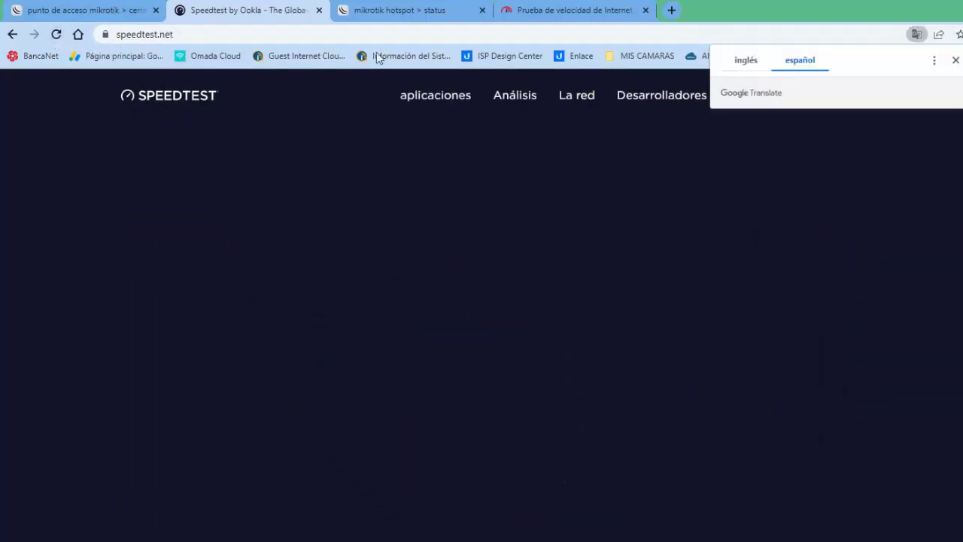
click(352, 12)
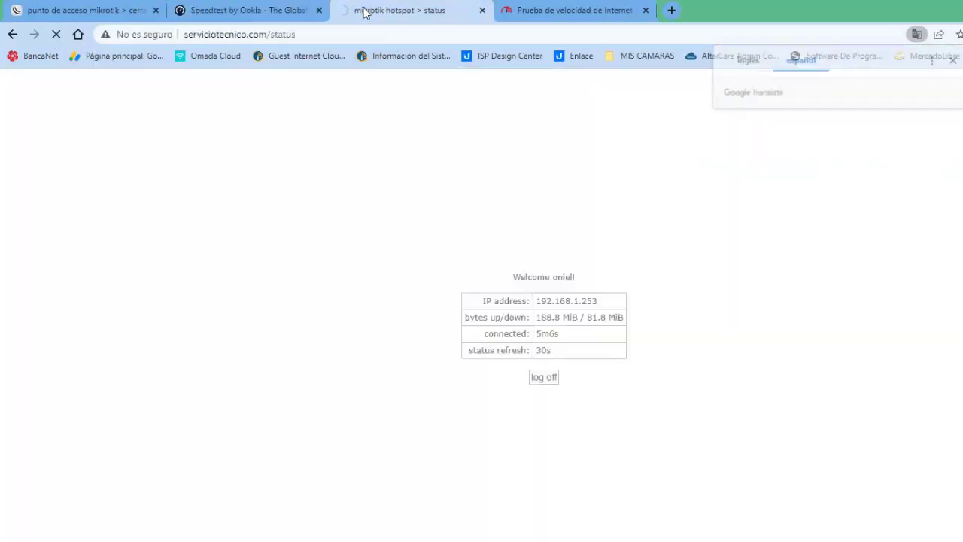
click(540, 380)
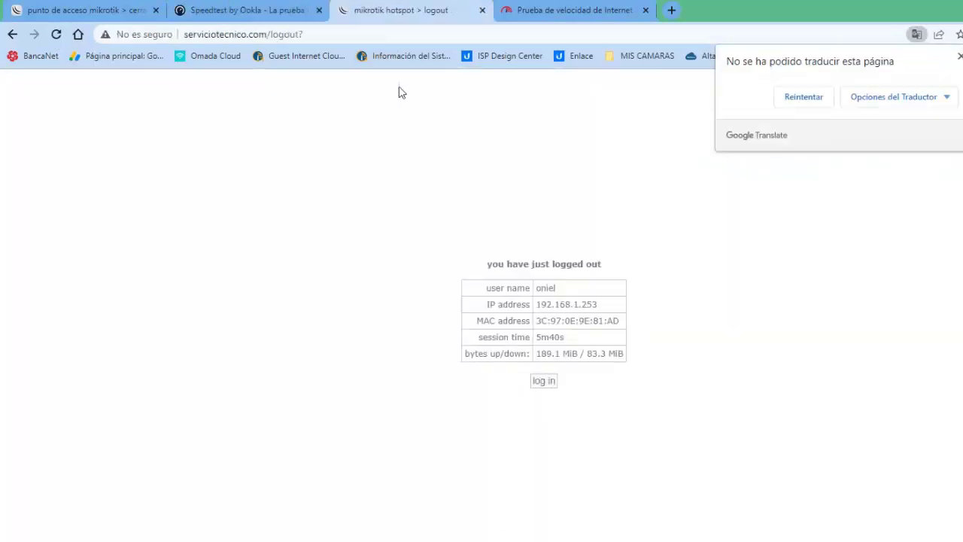
click(56, 35)
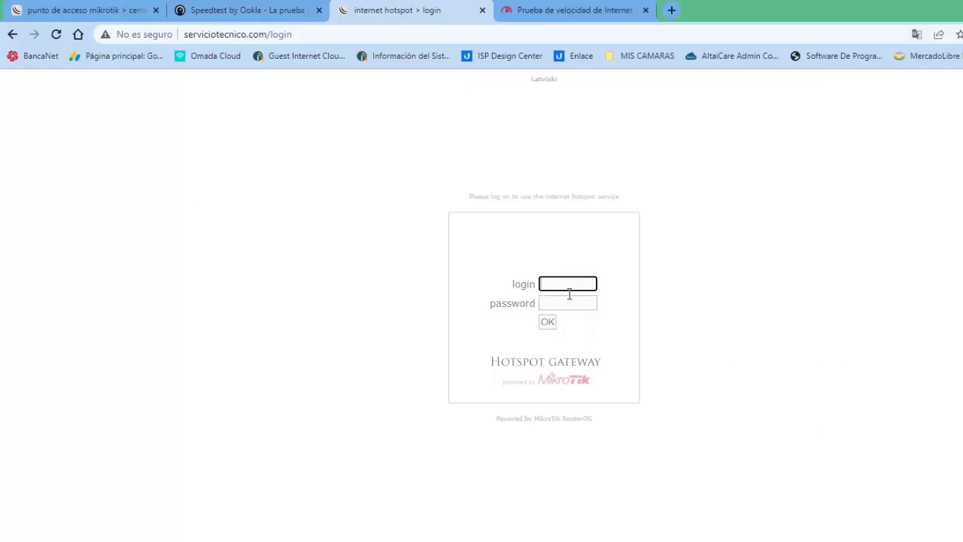
Step: Sign in to the hotspot with the second test user's credentials, obtaining IP 192.168.1.253
text(oni)
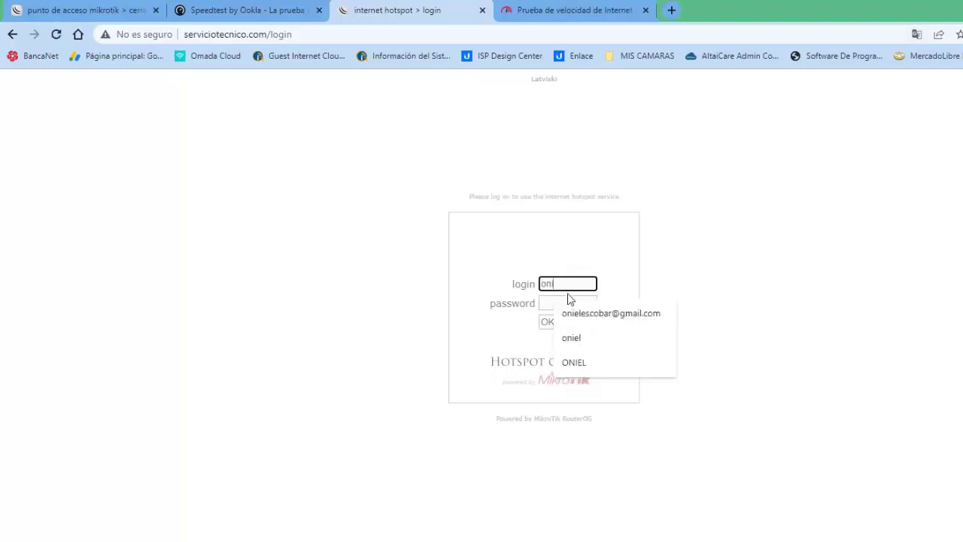
text(el2)
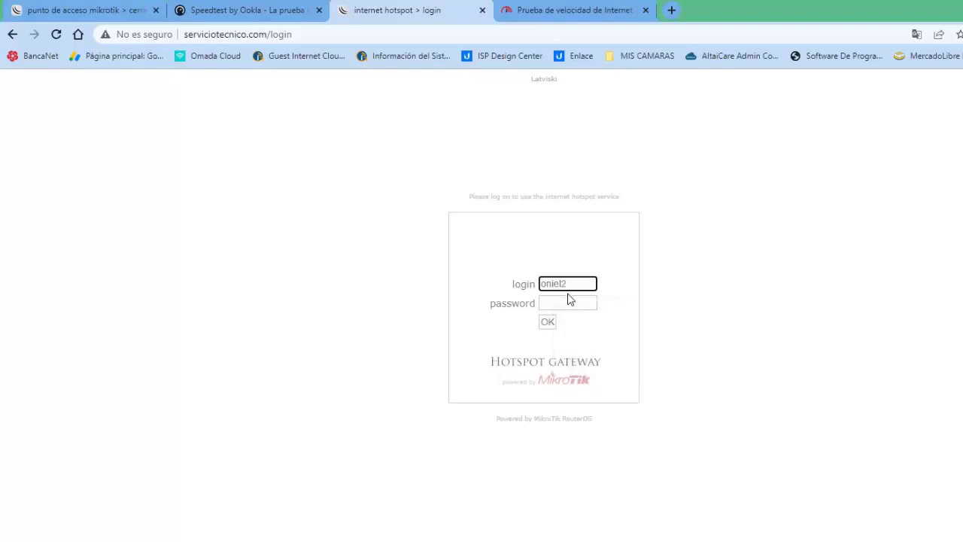
key(Tab)
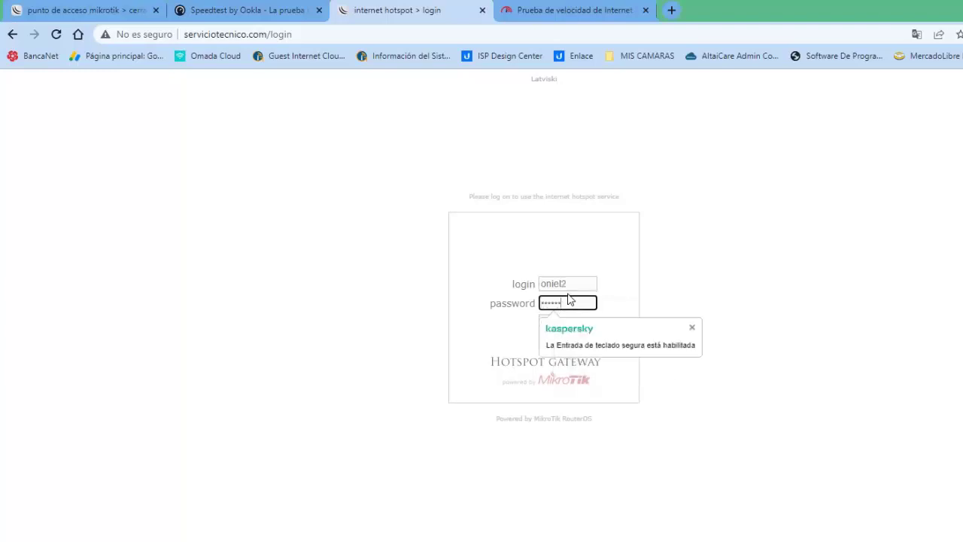
click(800, 215)
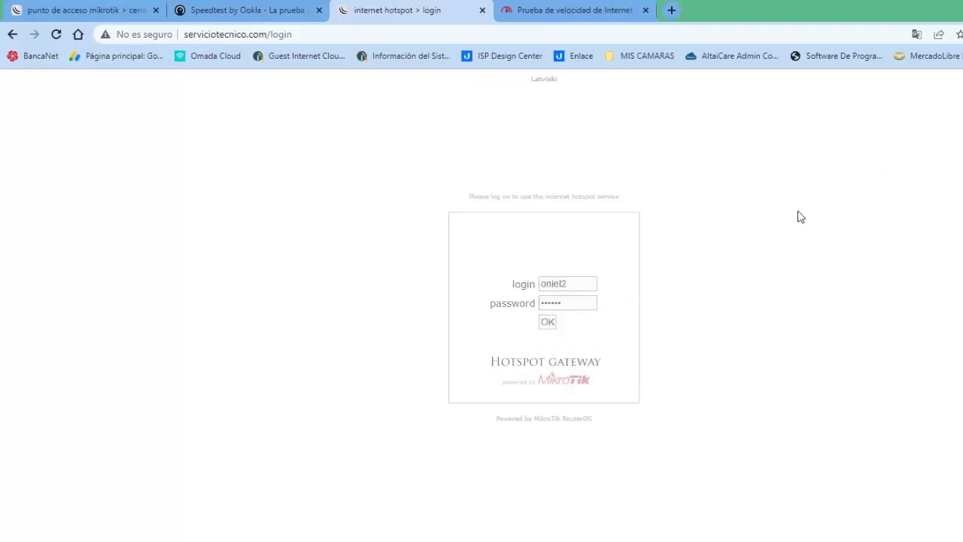
click(547, 322)
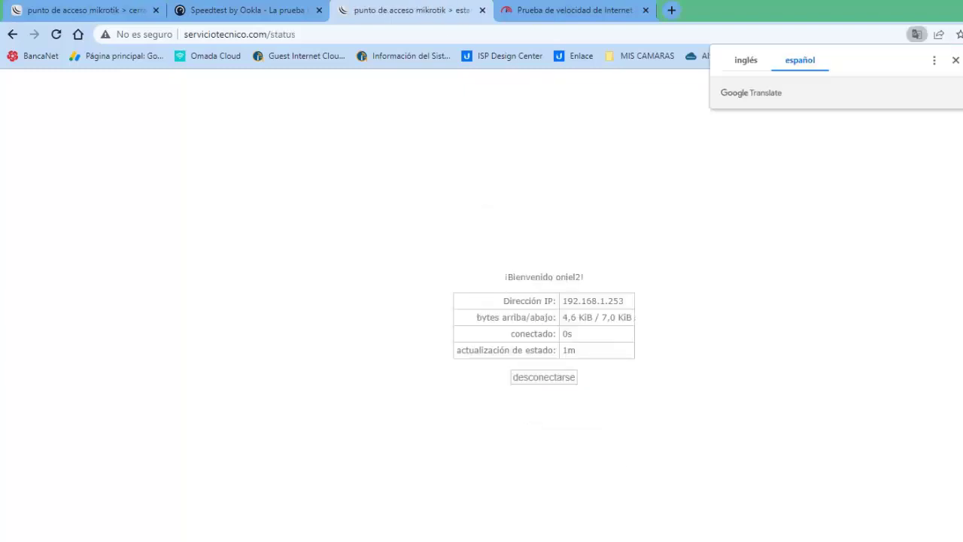
click(541, 11)
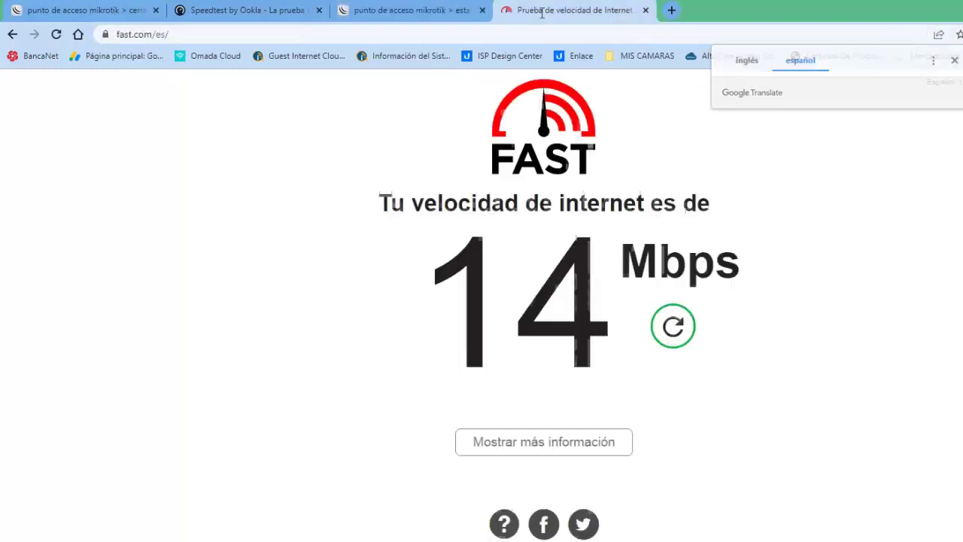
Step: Rerun the Fast.com test and start a Speedtest measurement, reaching 20.77 Mbps upload
click(672, 331)
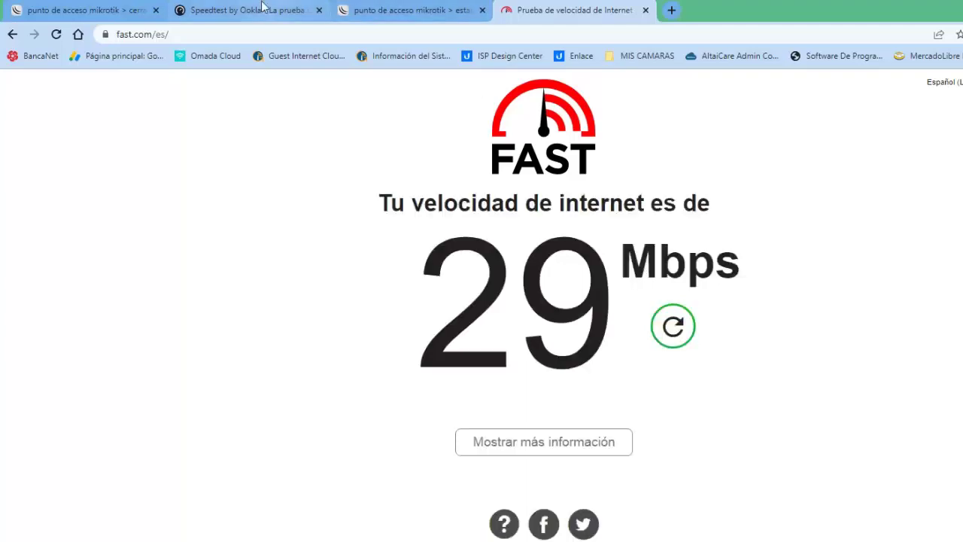
click(240, 12)
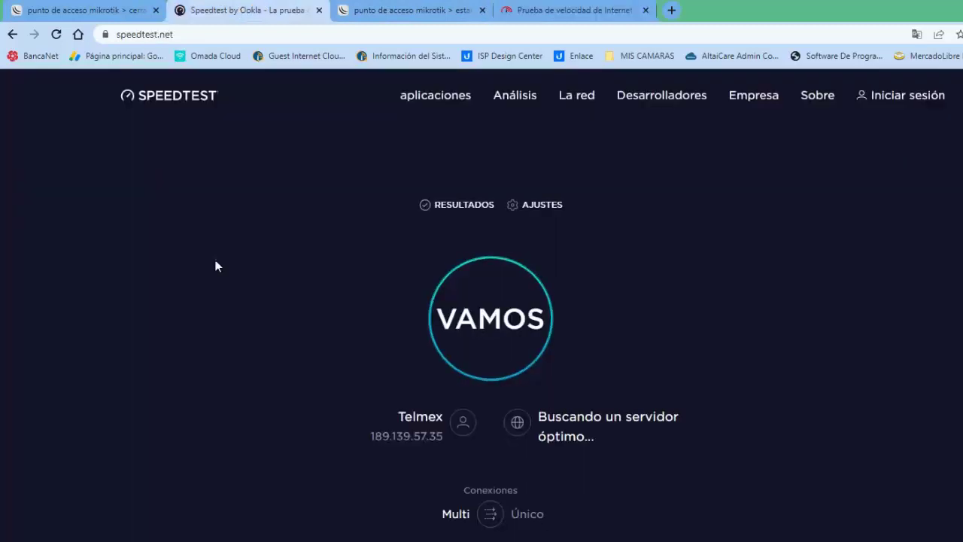
click(485, 321)
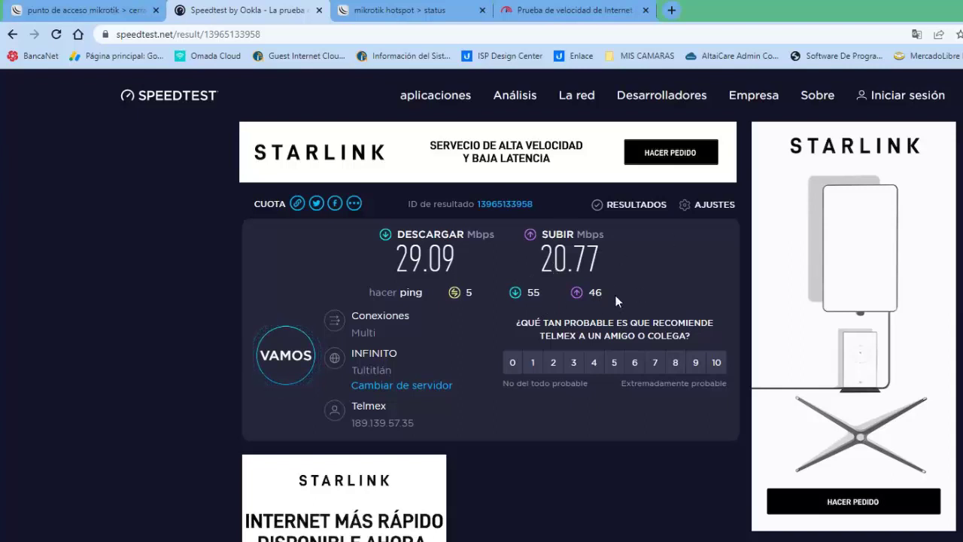
Step: Check the hotspot status page, then rerun Fast.com for about 29 Mbps download
click(549, 15)
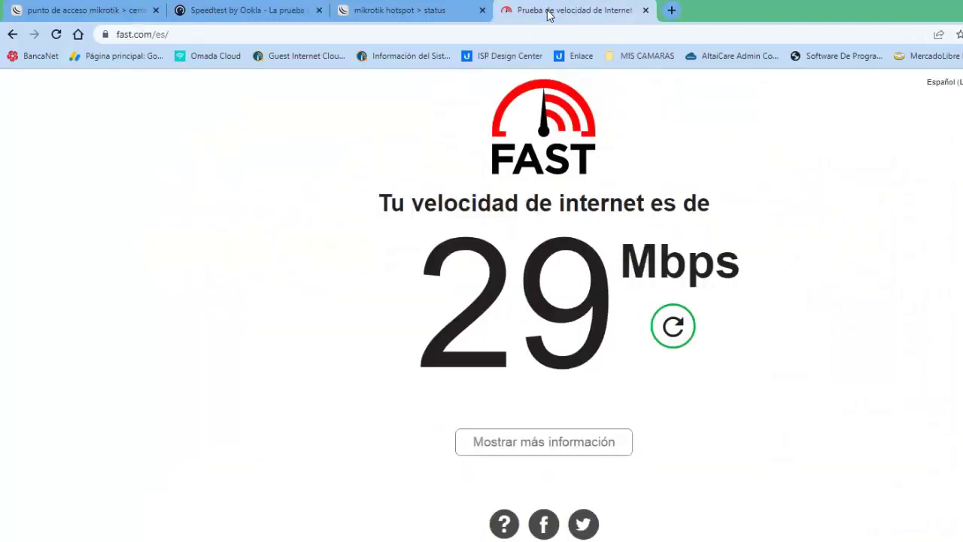
click(421, 15)
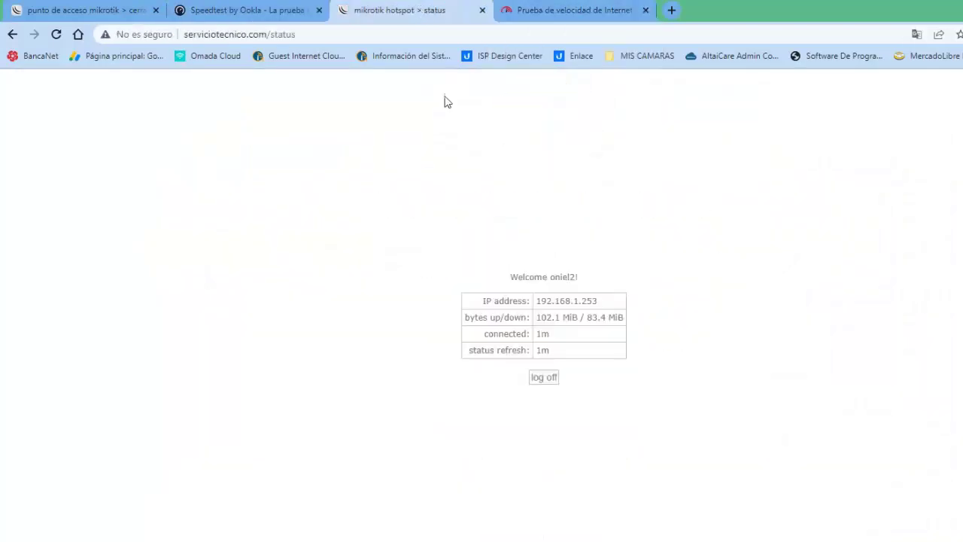
click(565, 16)
click(671, 327)
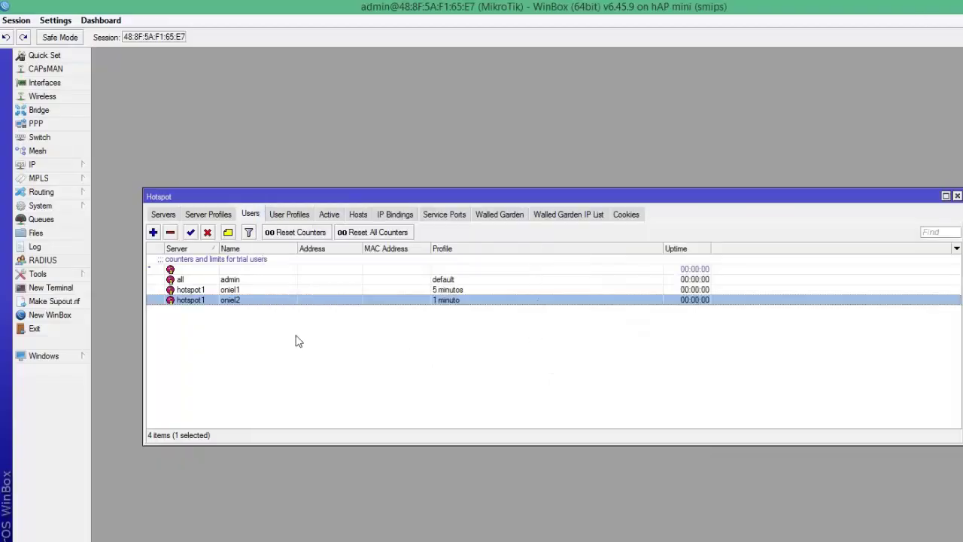
Step: In the Active sessions list, widen the Tx Rate and Rx Rate columns
click(330, 214)
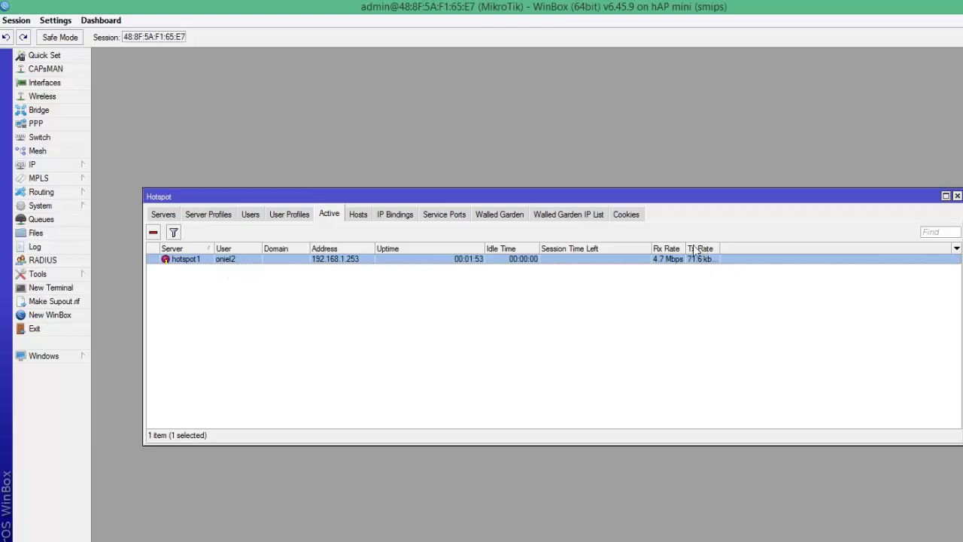
drag(718, 249, 804, 248)
drag(686, 248, 719, 249)
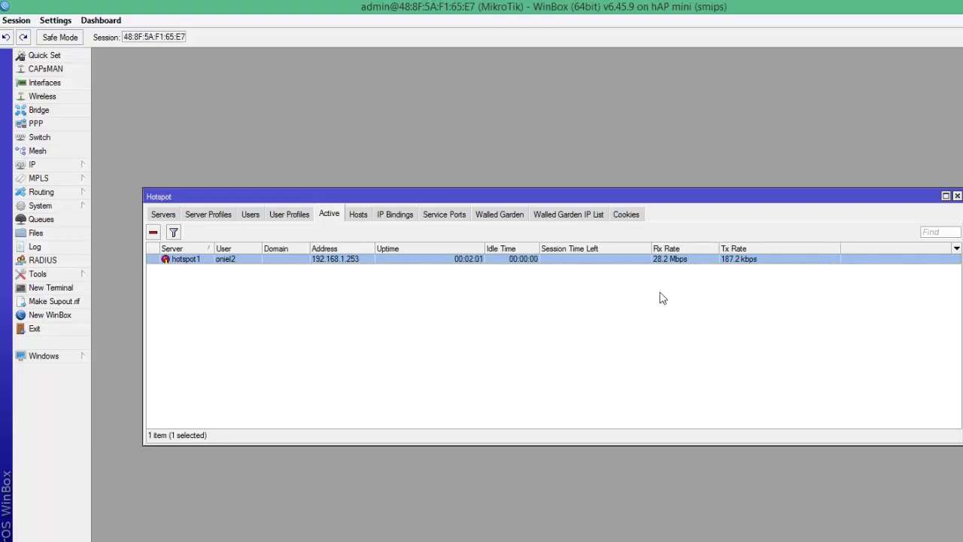
Step: Review server profiles, servers, user profiles (1 minuto limited to 30M/30M) and the four users
click(203, 214)
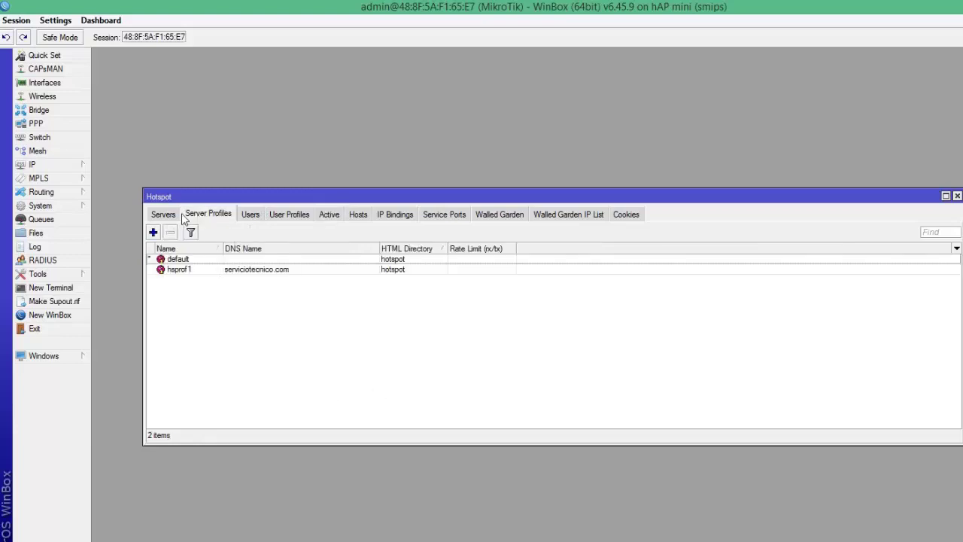
click(167, 215)
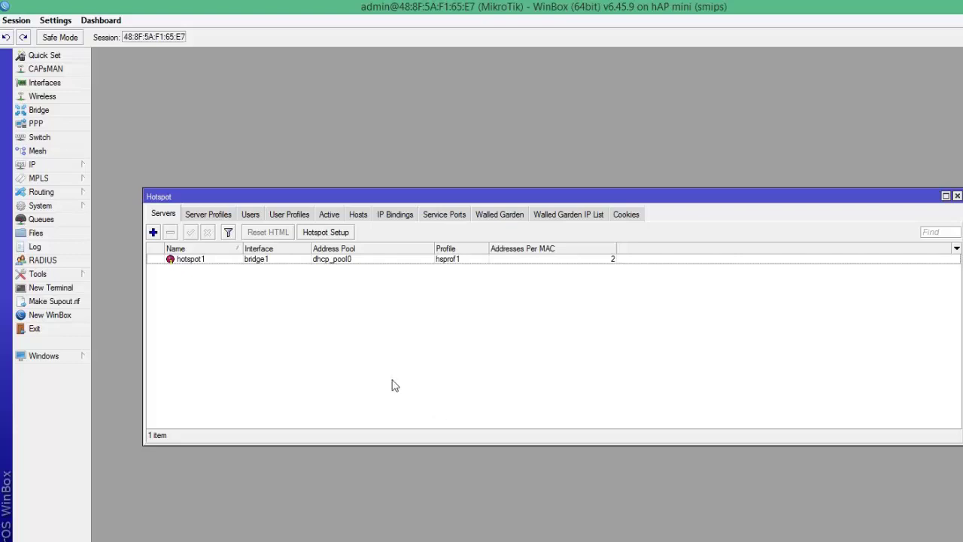
click(209, 215)
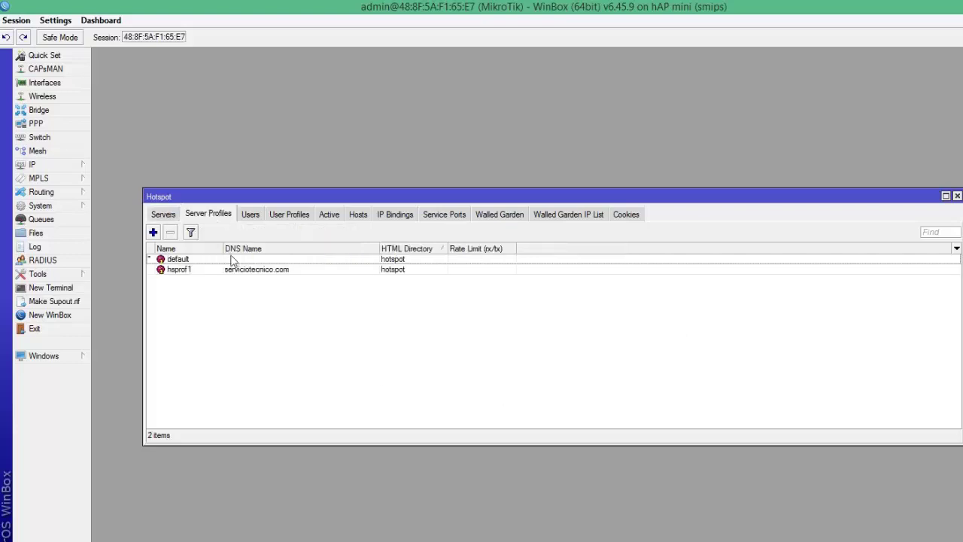
click(253, 215)
click(287, 217)
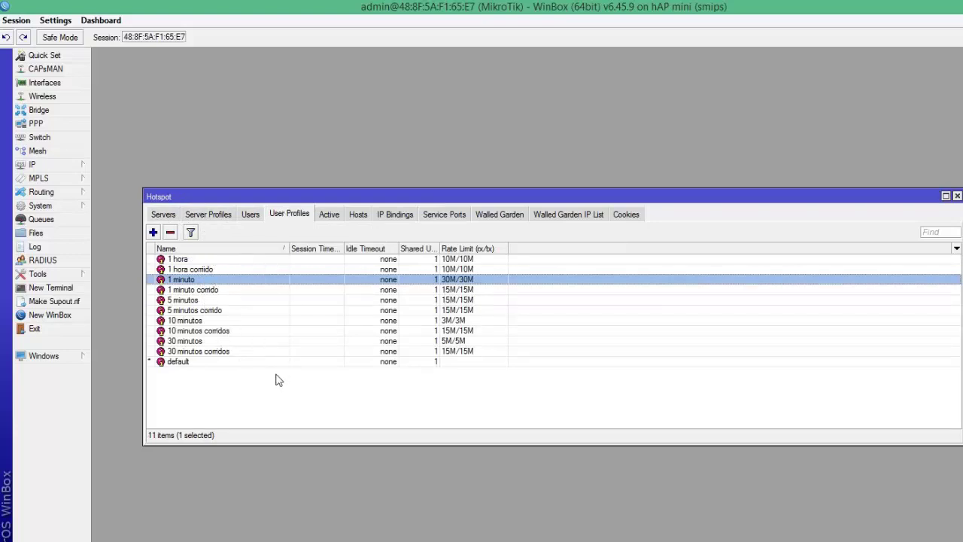
click(250, 215)
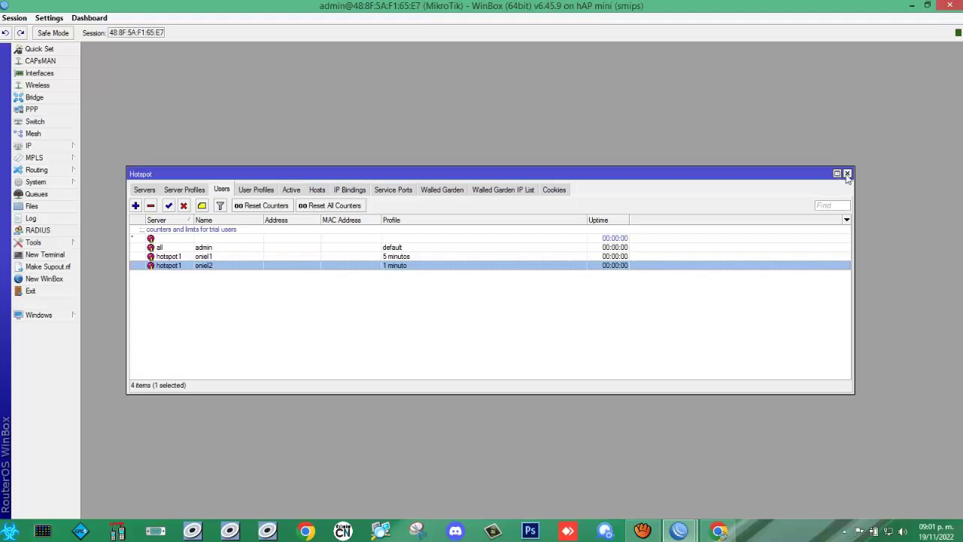
Step: Close the Hotspot window, the router session and the WinBox launcher
click(846, 174)
click(949, 6)
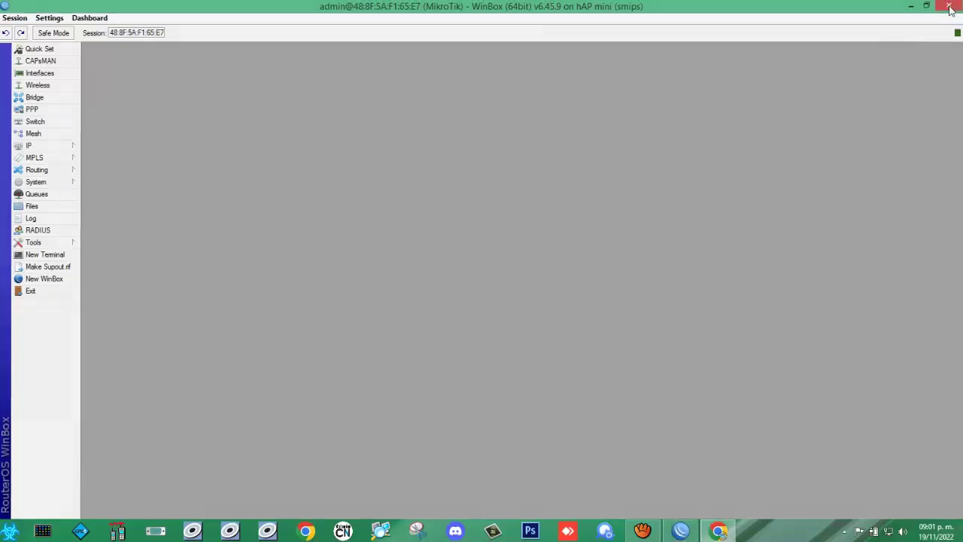
click(949, 6)
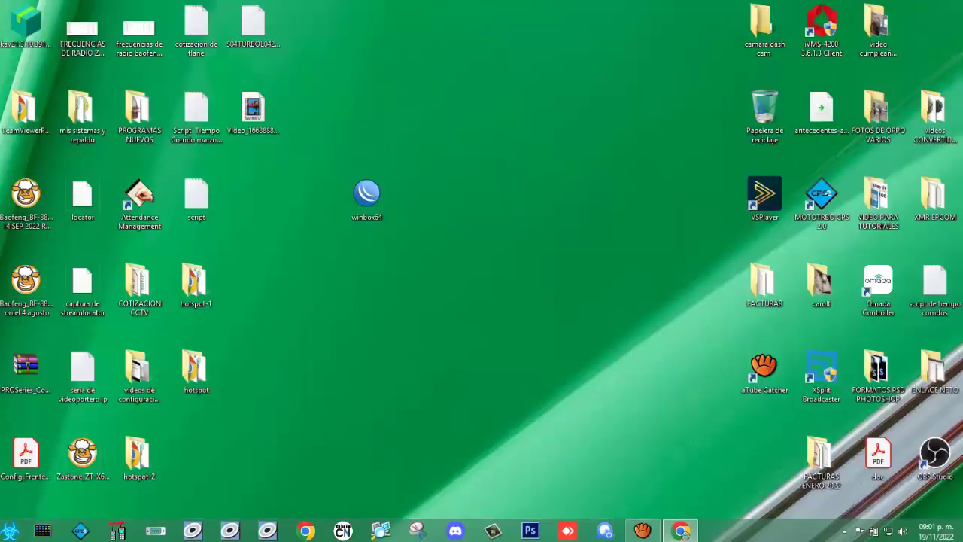
Step: Log the user off the hotspot from the status page, ending a 2m55s session
click(681, 532)
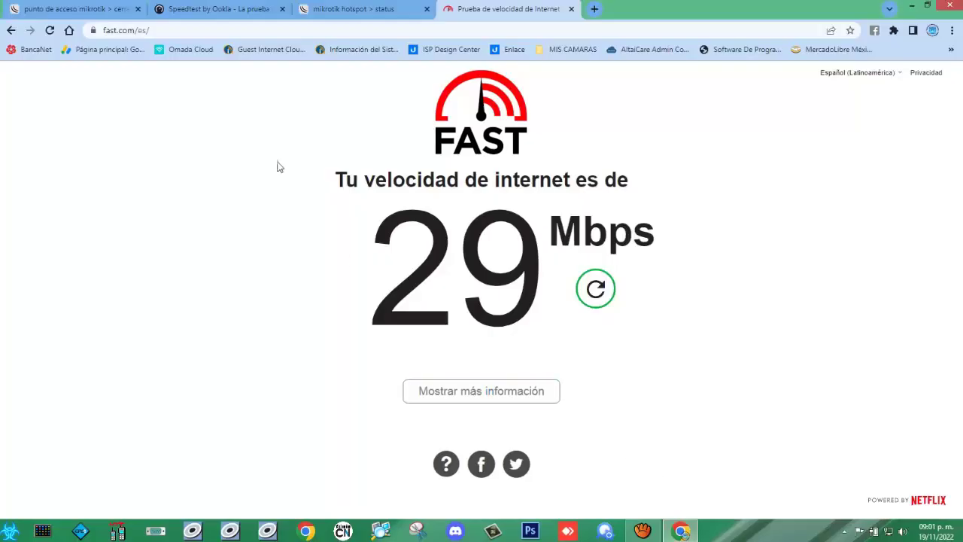
click(380, 11)
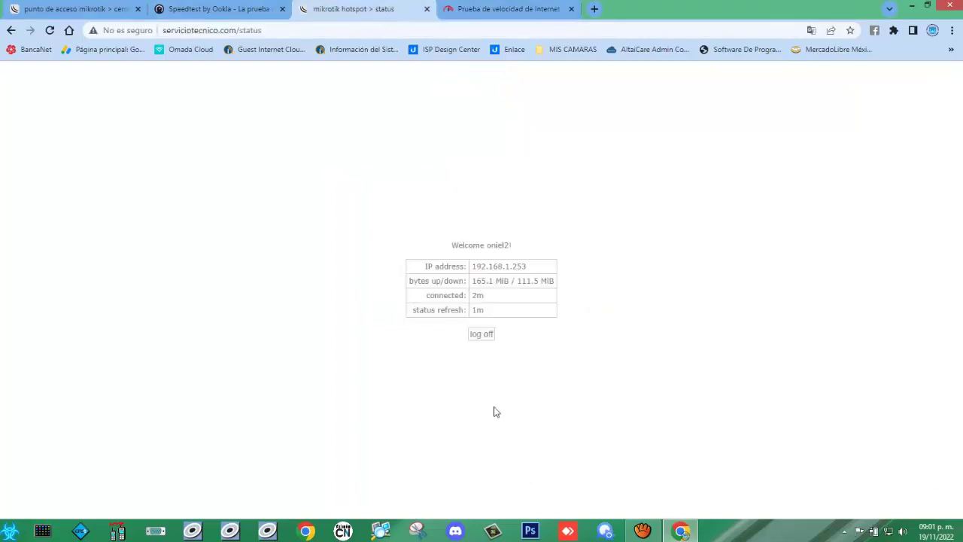
click(485, 336)
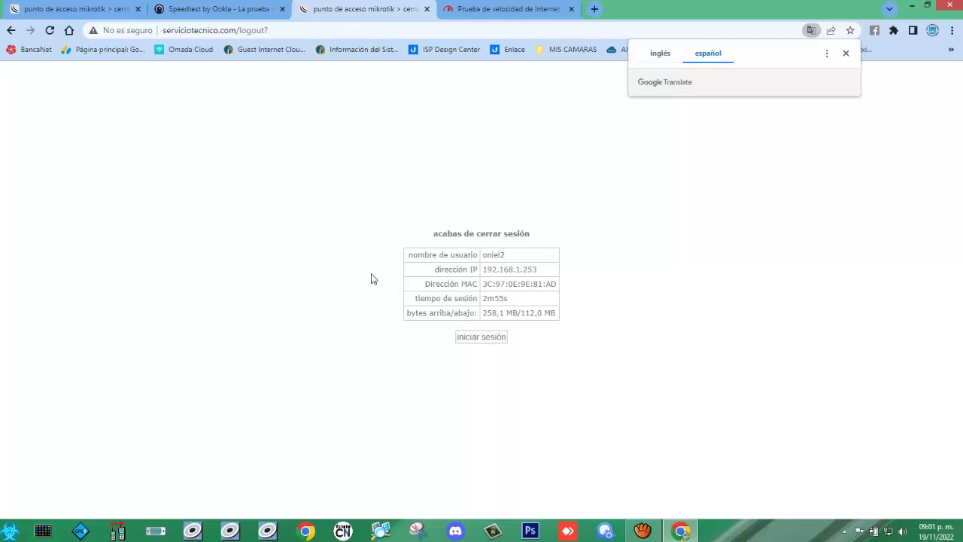
click(846, 55)
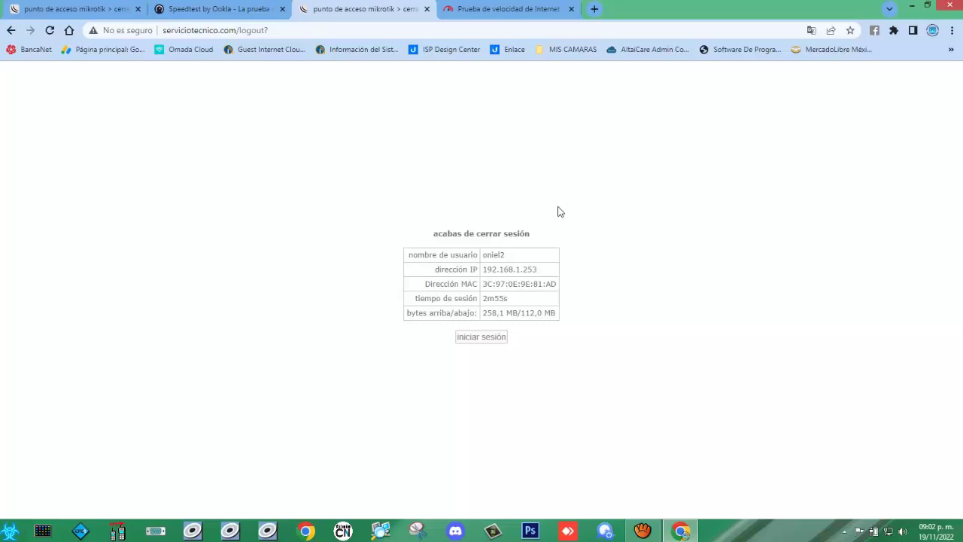
Step: Review the remaining tabs, close Chrome, and move the winbox64 icon beside script
click(218, 9)
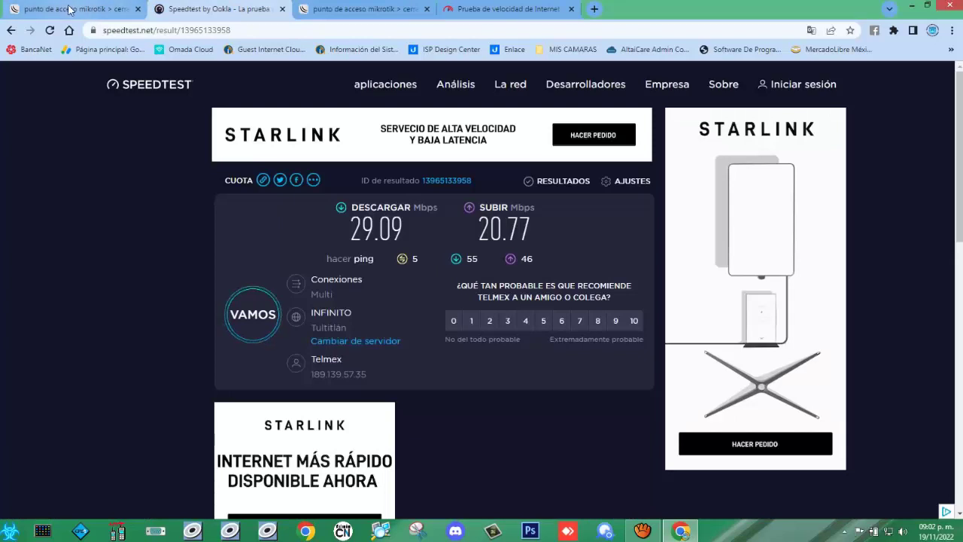
click(90, 9)
click(485, 9)
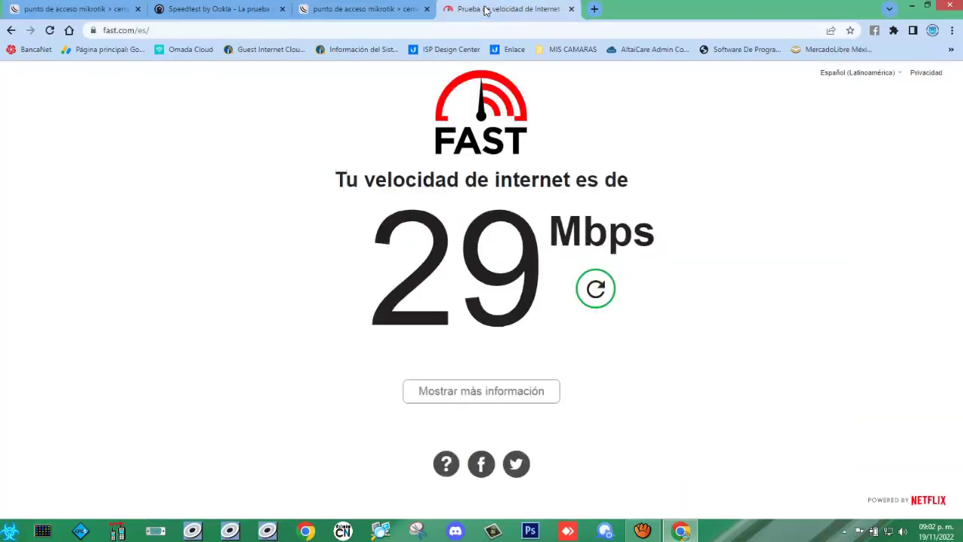
click(949, 7)
drag(367, 197, 254, 199)
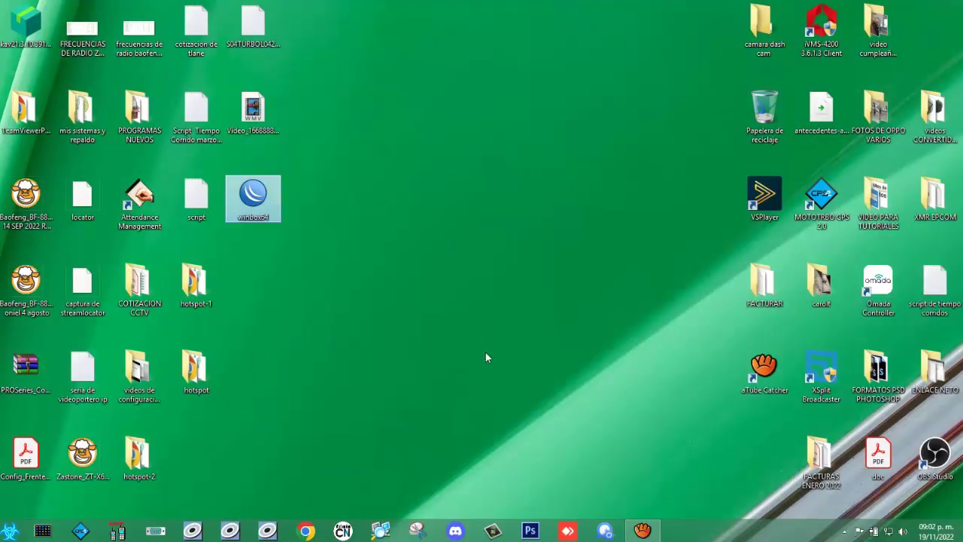